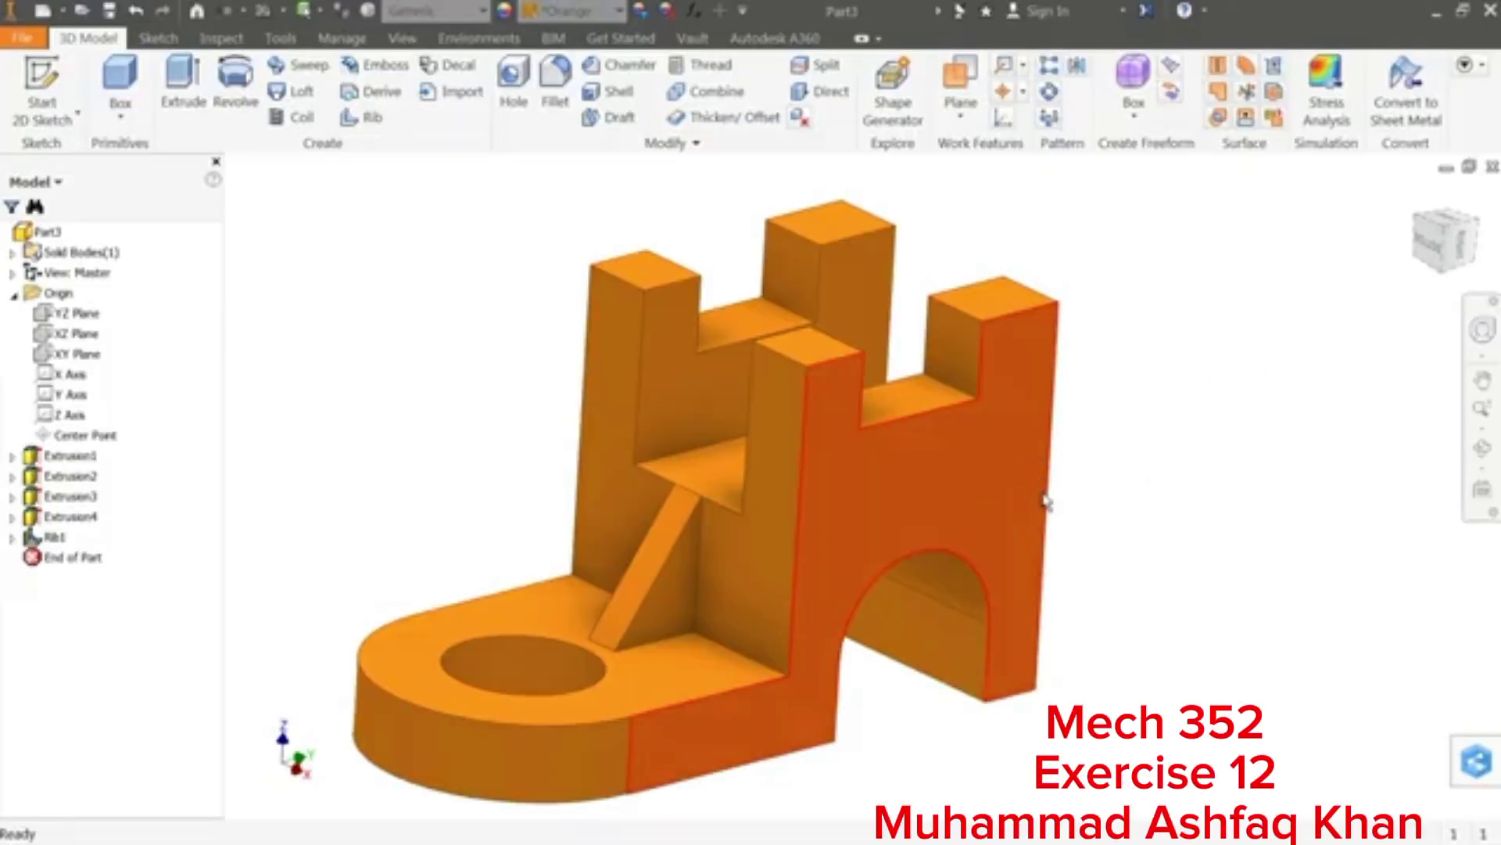
Step: Examine the finished orange part from several angles, and switch to the photo viewer to study the Exercise 12 reference drawing
key(F4)
mouse_move(1103, 466)
mouse_down()
mouse_move(1129, 429)
mouse_move(1123, 485)
mouse_move(1106, 486)
mouse_move(1128, 487)
mouse_move(1123, 470)
mouse_move(1119, 488)
mouse_up()
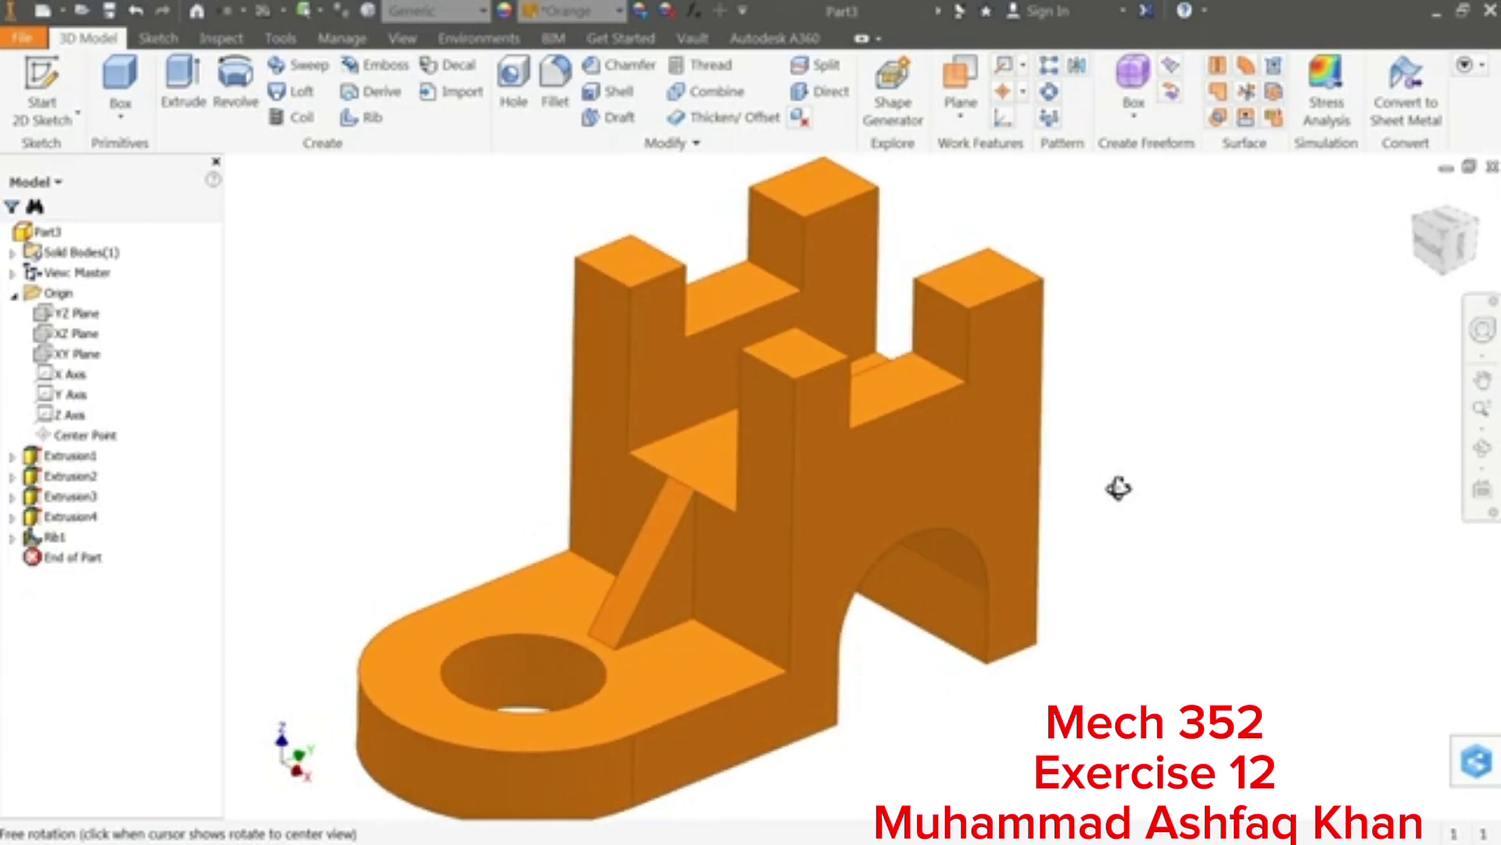
key(Escape)
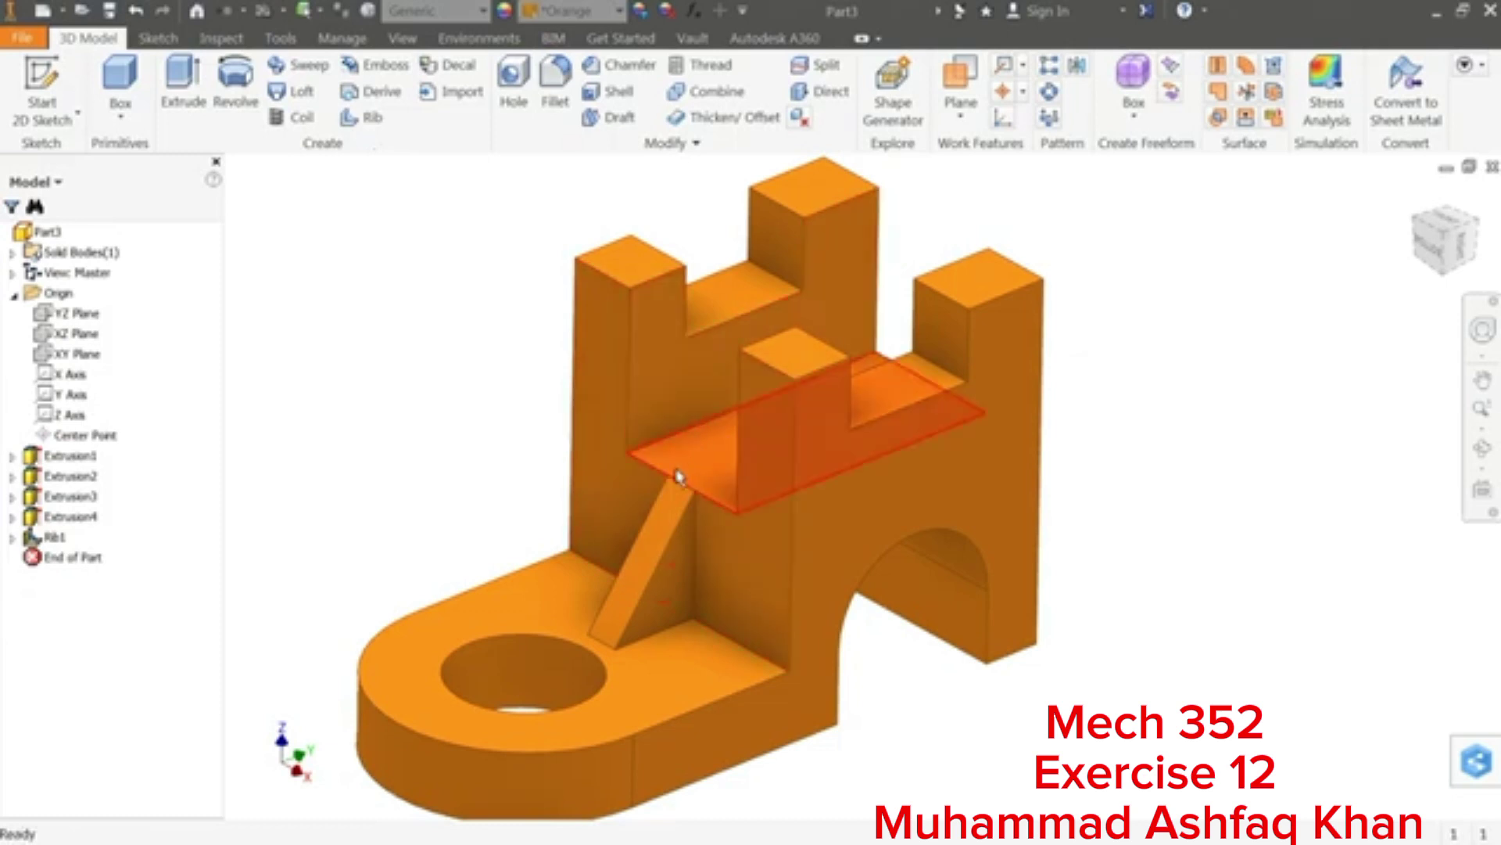
scroll(678, 477, up, 3)
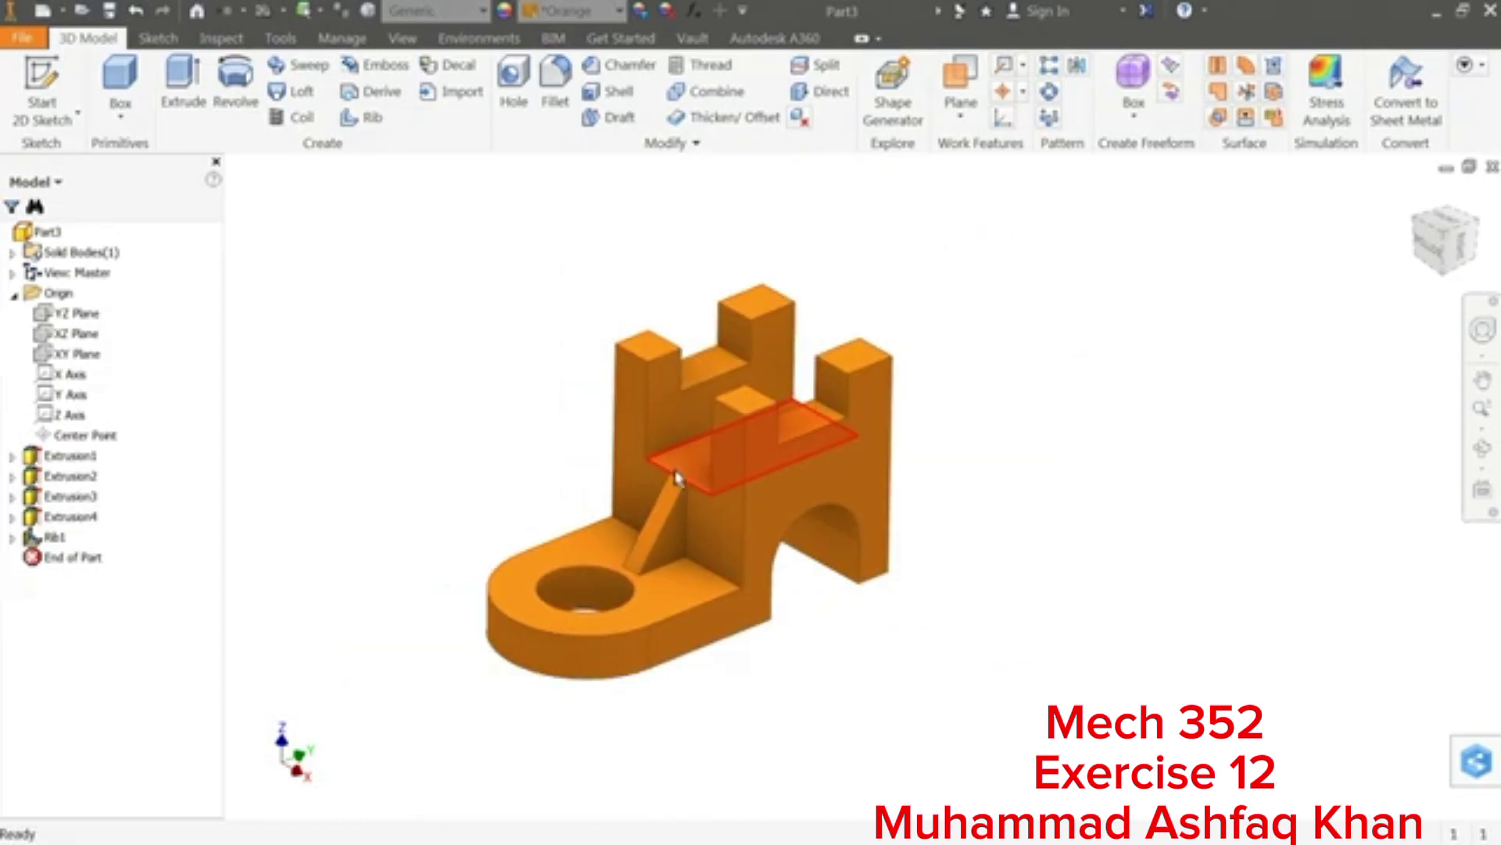
key(alt+Tab)
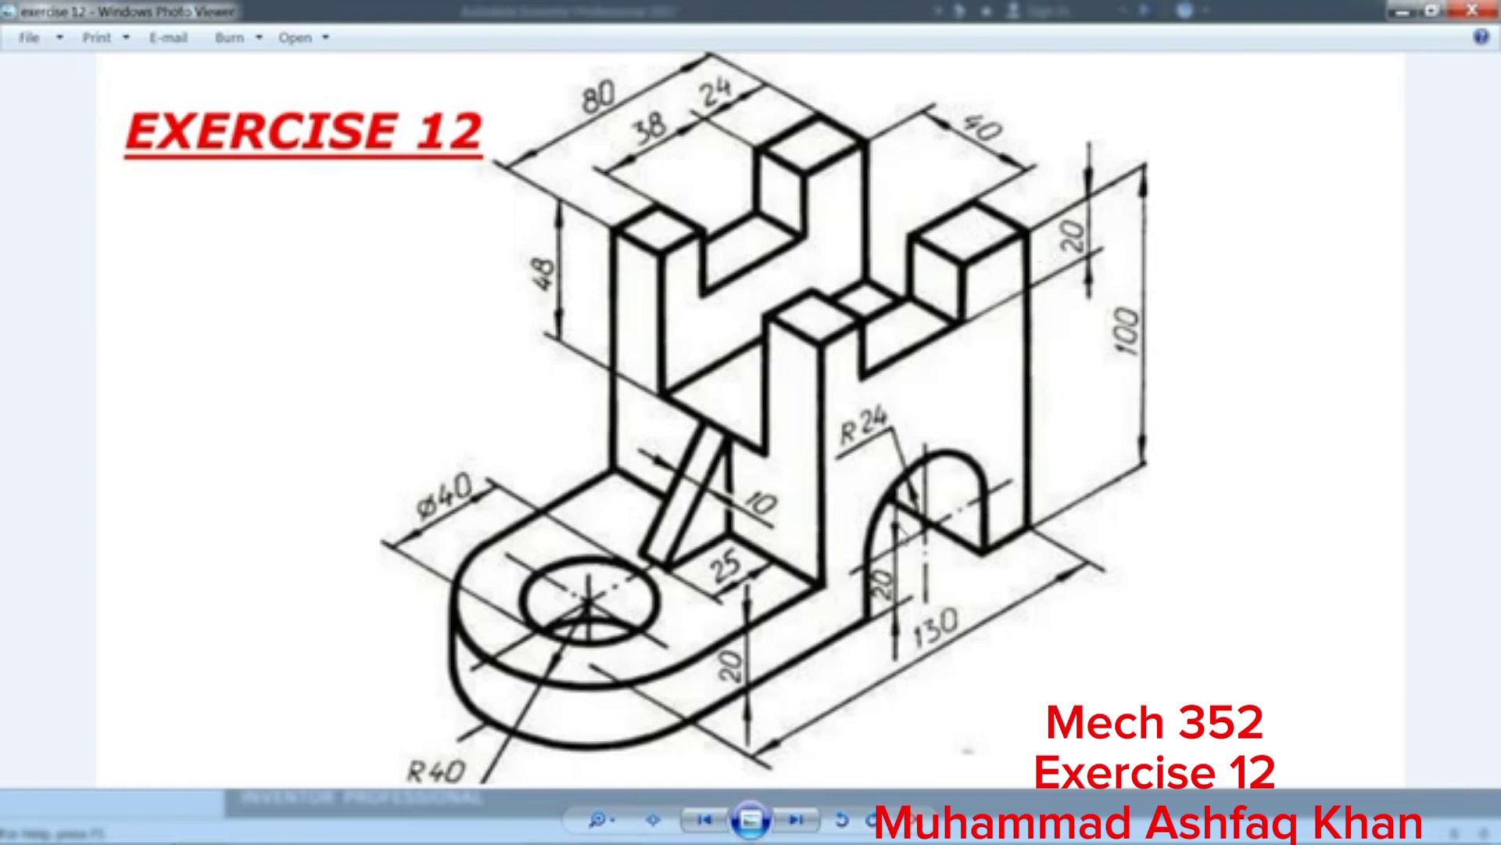
Step: Return to Inventor and create a new part from the metric Standard (mm).ipt template
click(1403, 12)
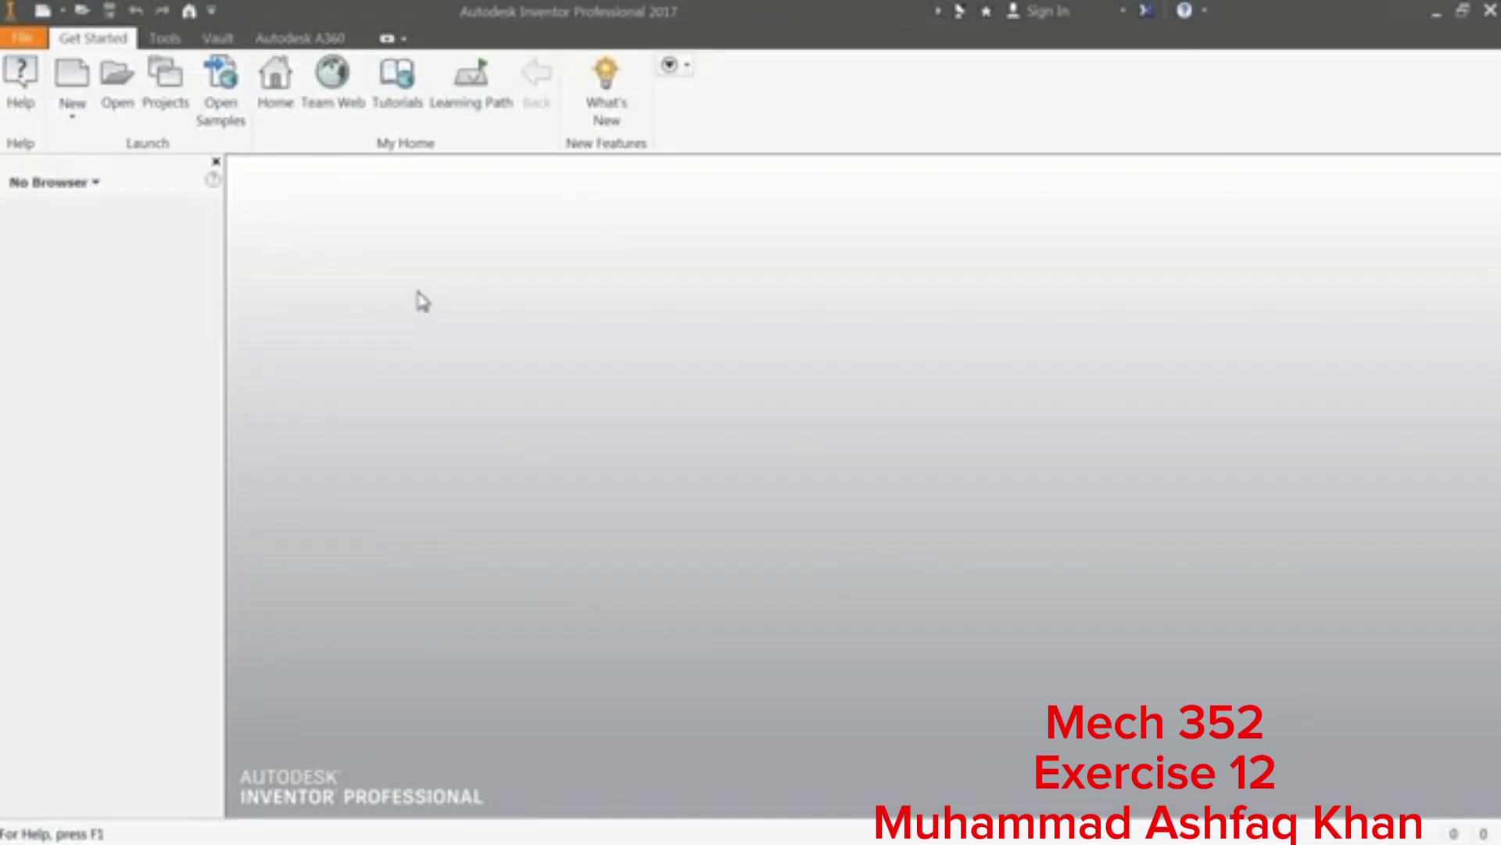
click(72, 83)
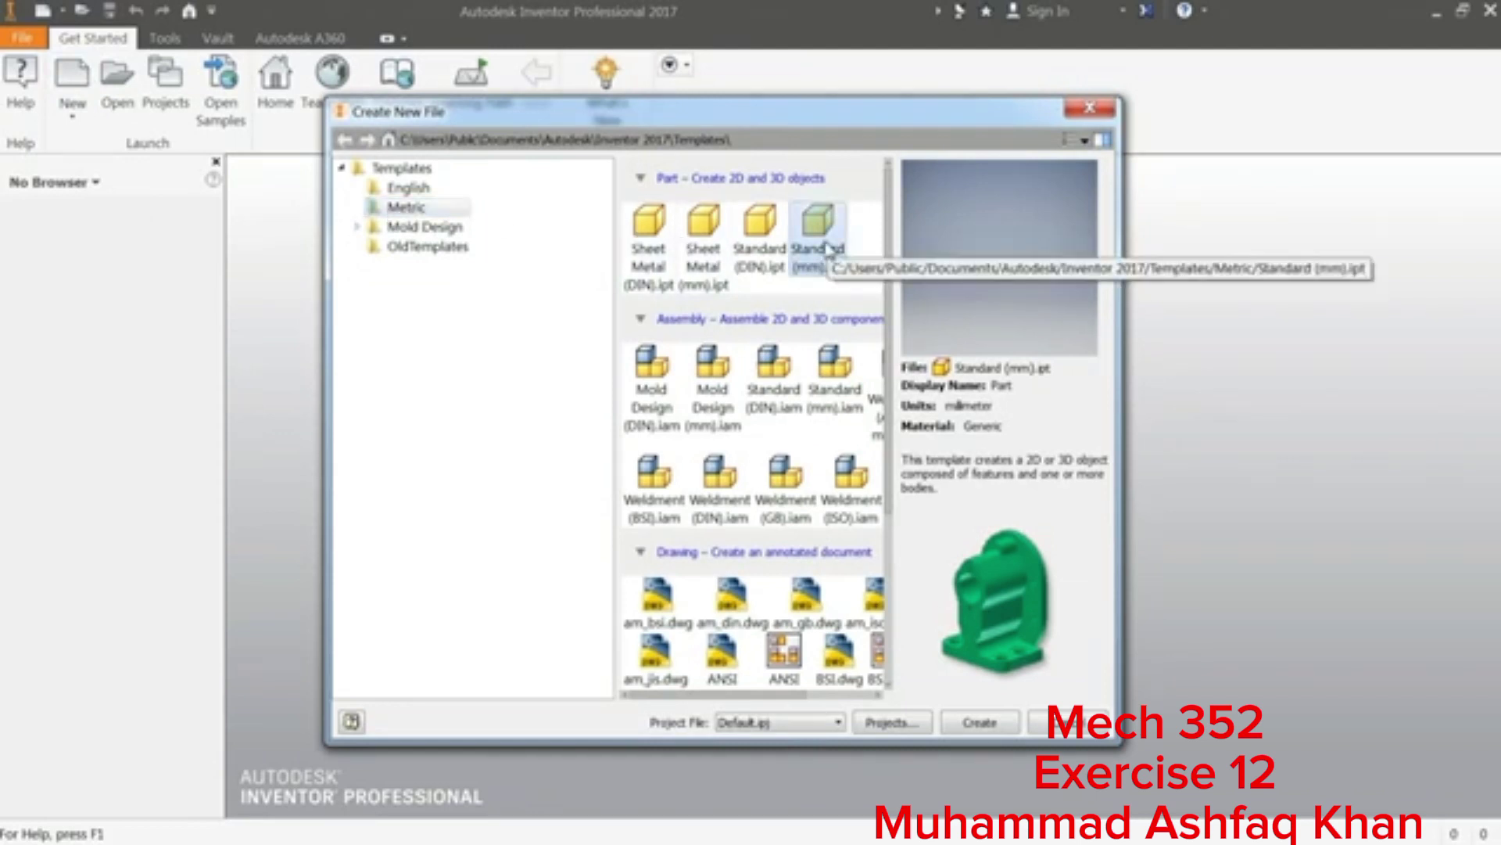
click(981, 722)
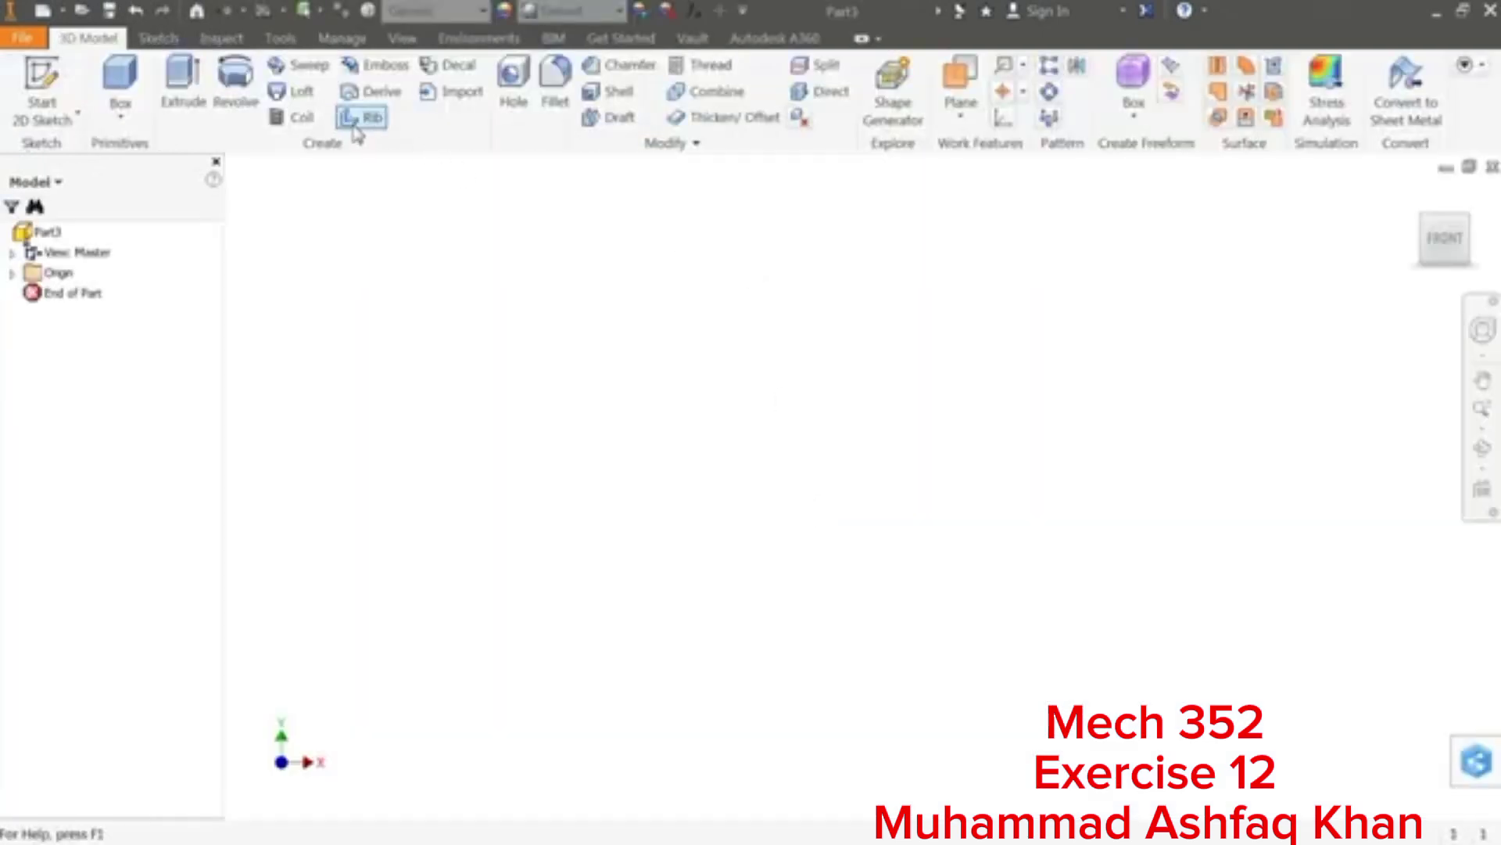
Step: Check the length unit in the part's document settings
click(279, 38)
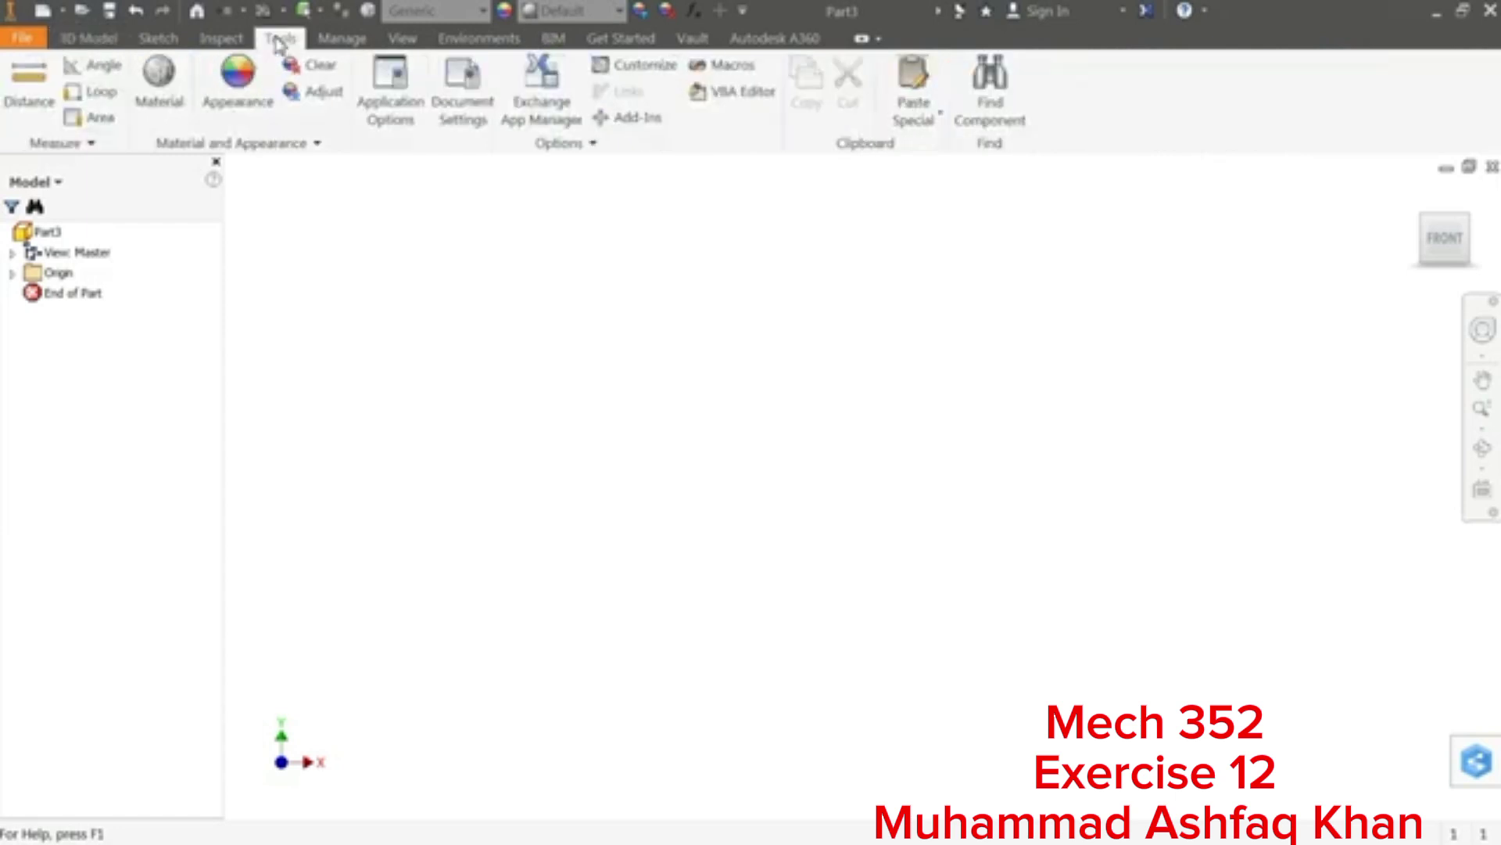
click(475, 113)
click(557, 166)
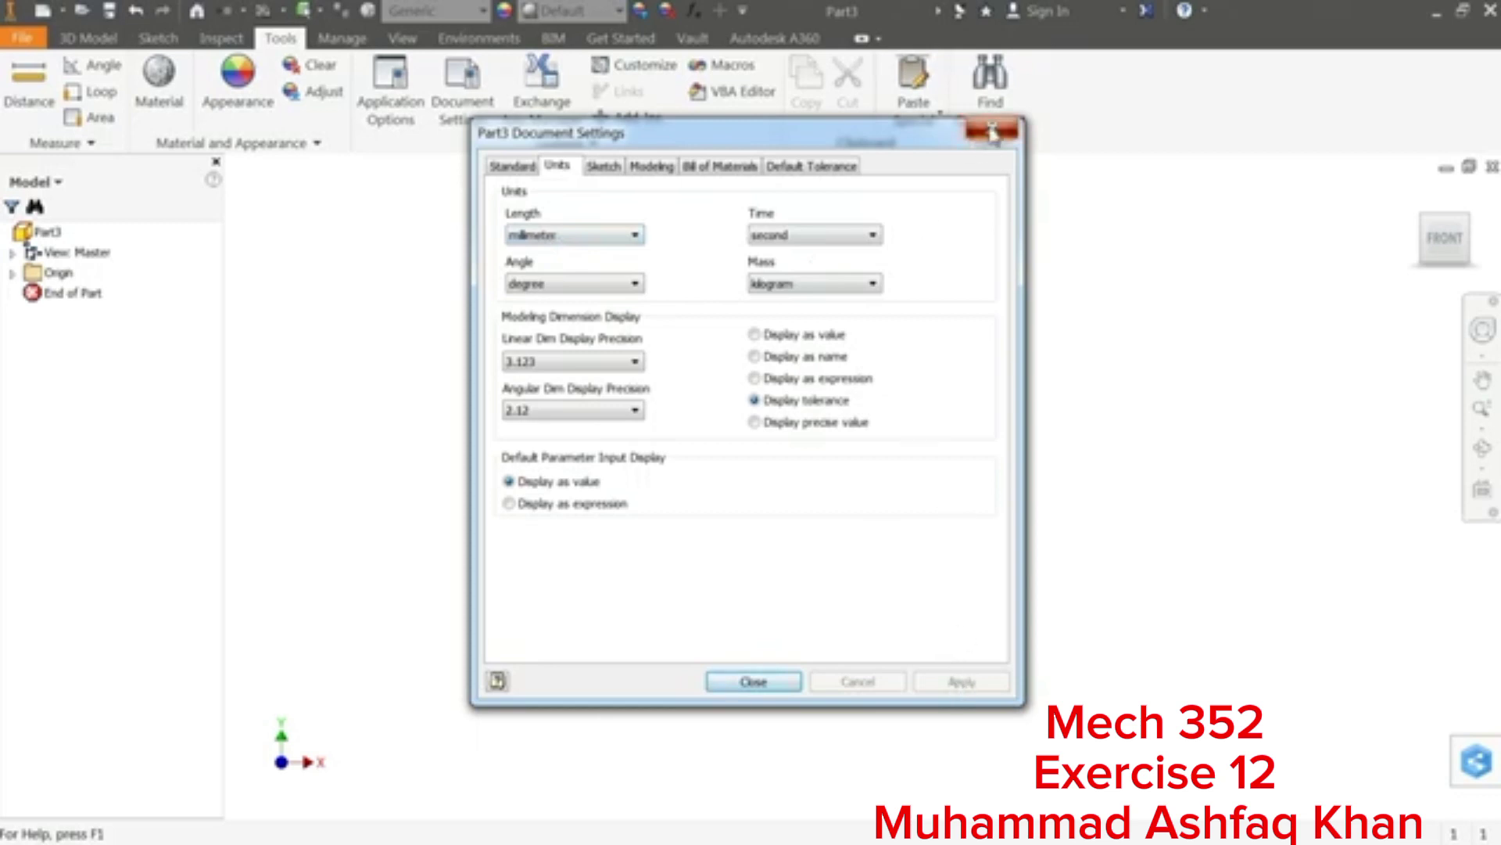
click(992, 130)
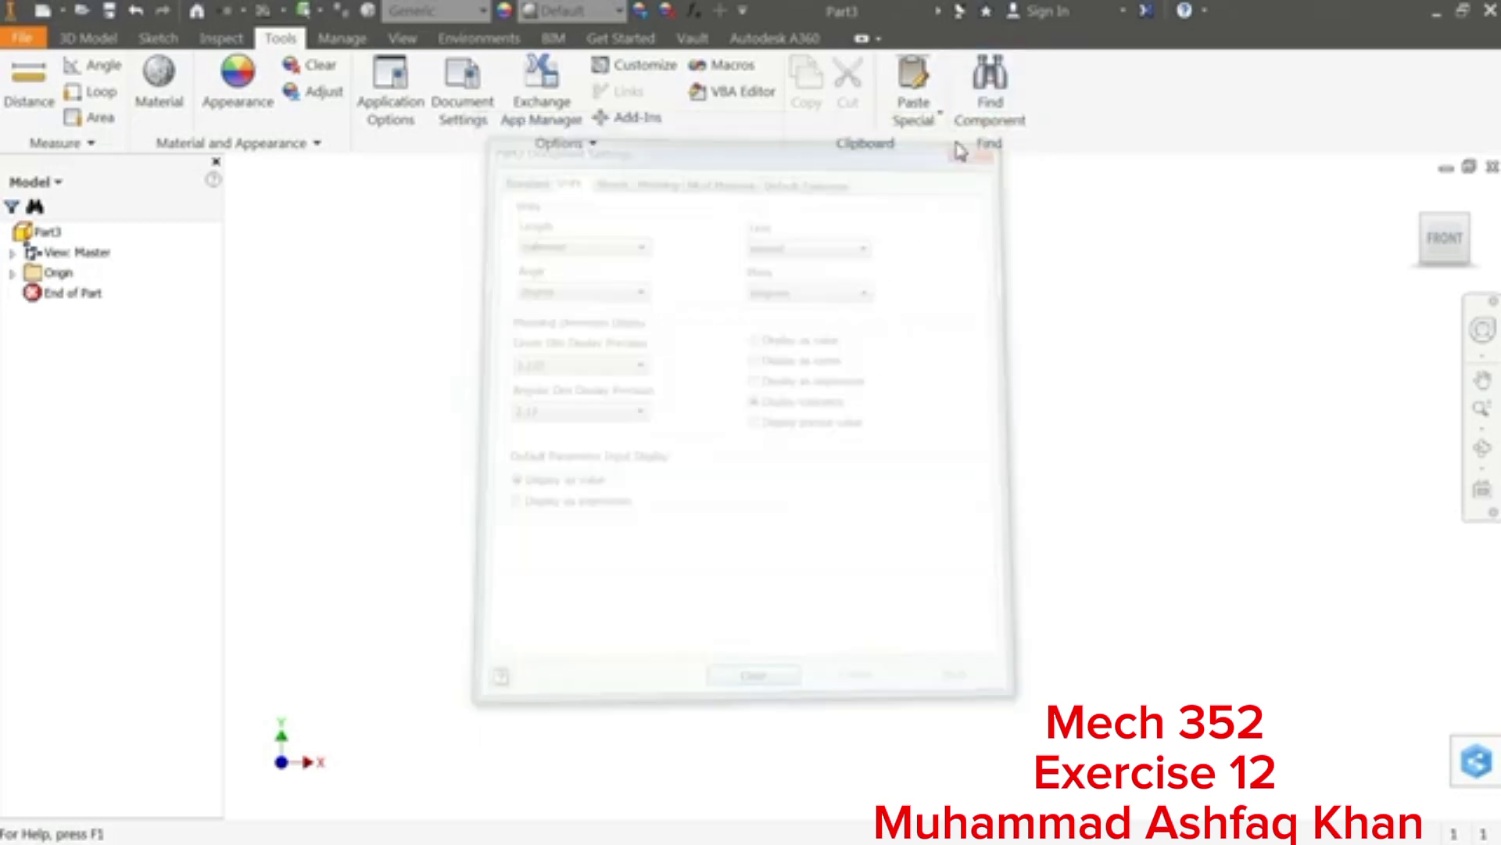
Step: Preview the High Contrast, Millennium, Sky and Winter Day color schemes in the application options without applying any
click(411, 108)
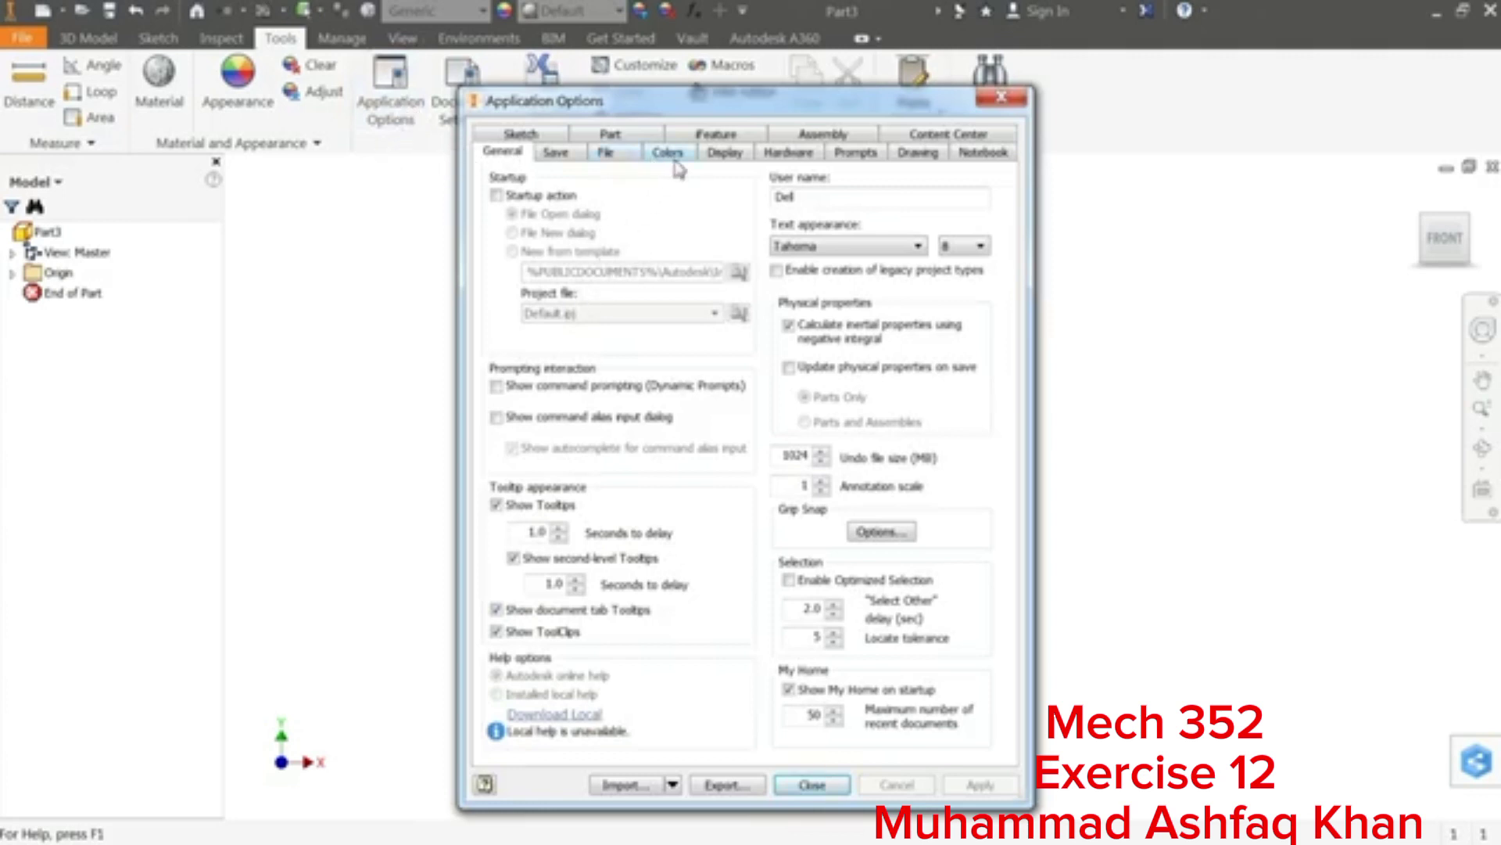
click(669, 152)
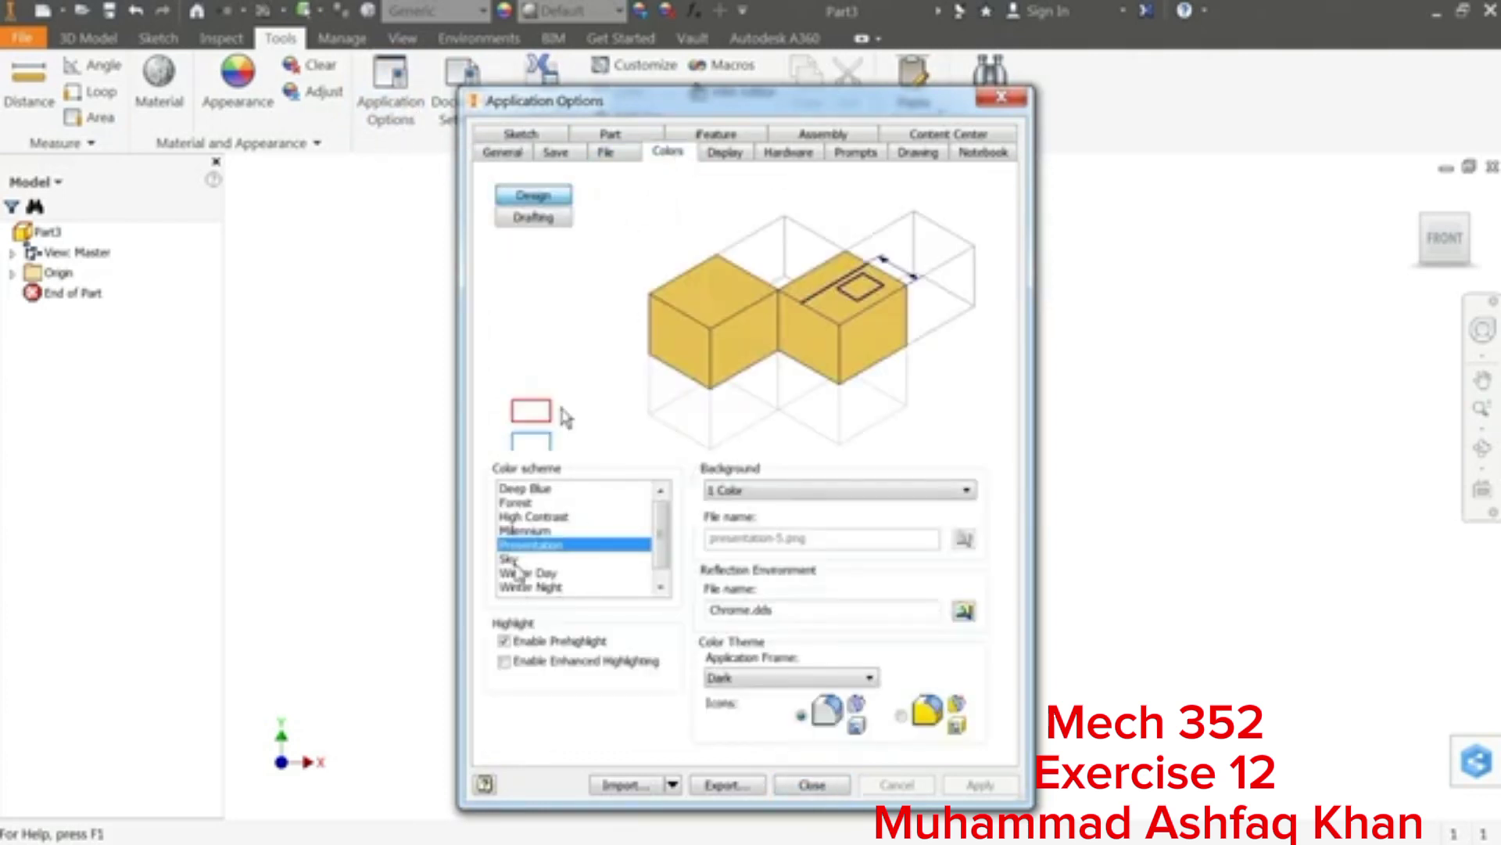
click(521, 517)
click(523, 530)
click(517, 558)
click(519, 574)
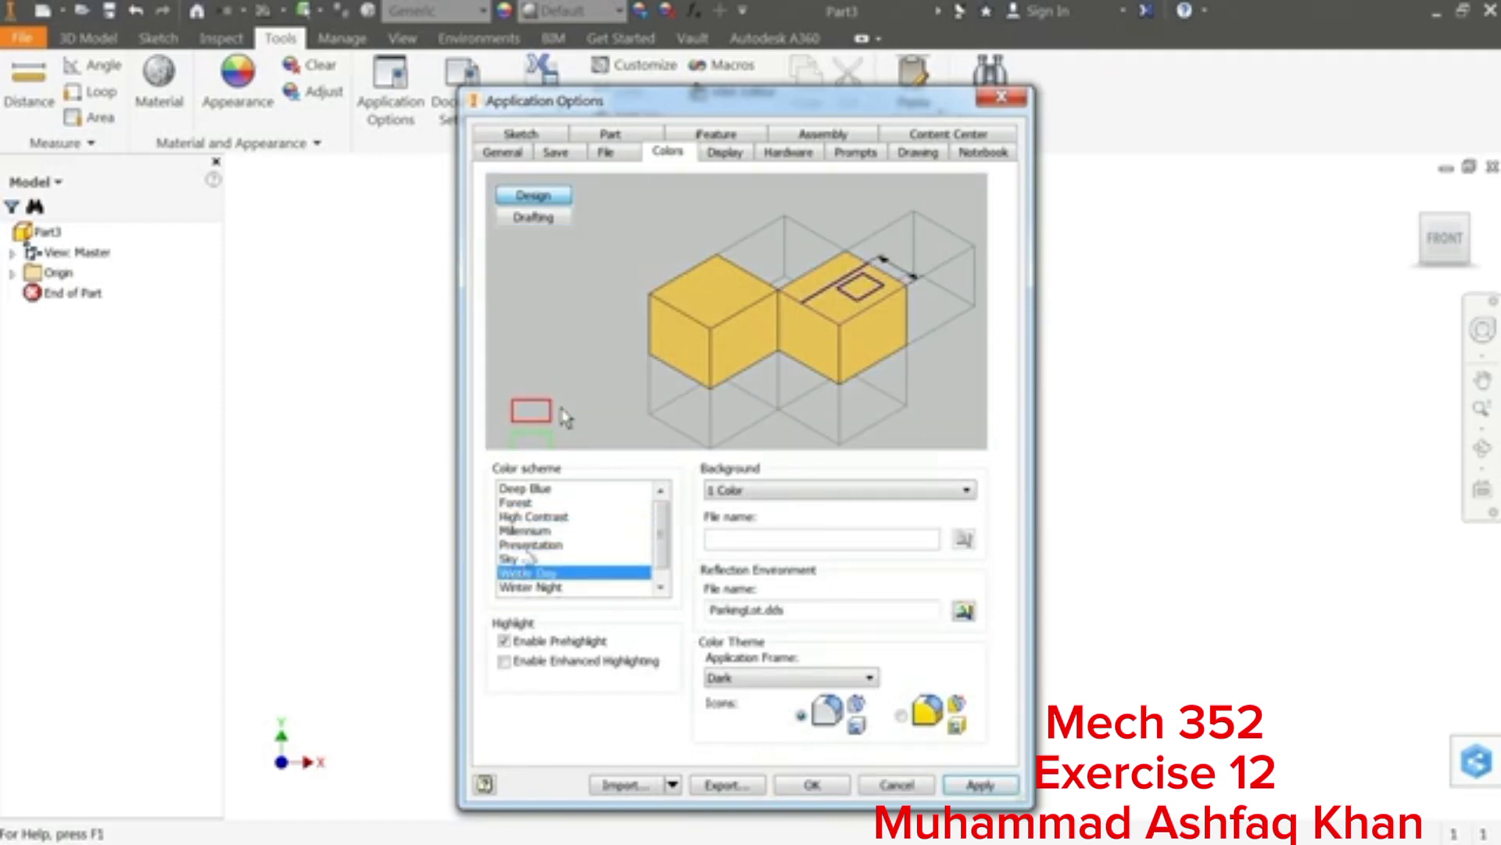
click(1001, 96)
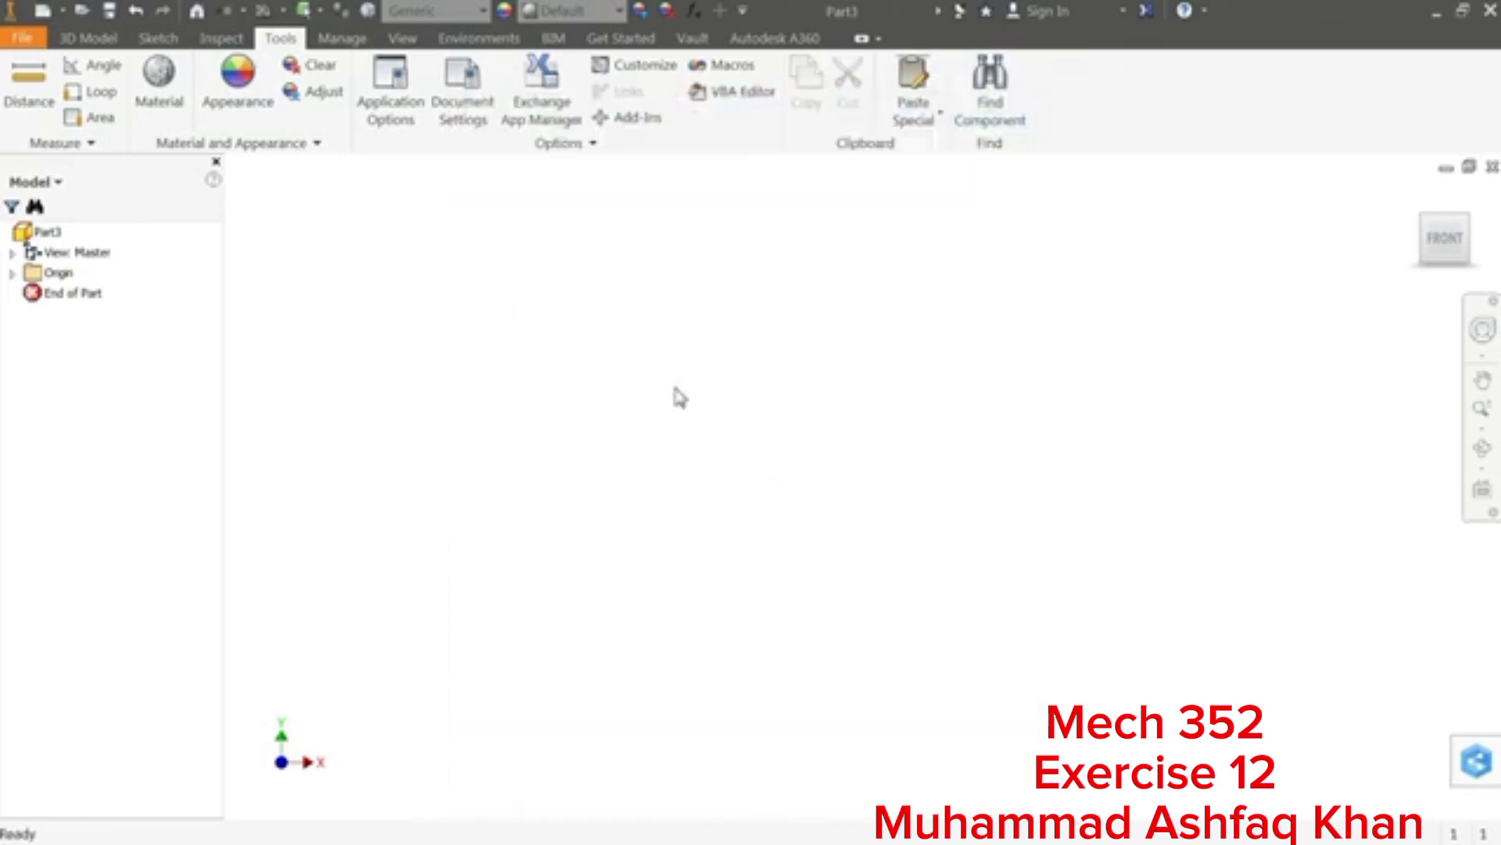
Step: Start a 2D sketch on the XY origin plane
click(87, 37)
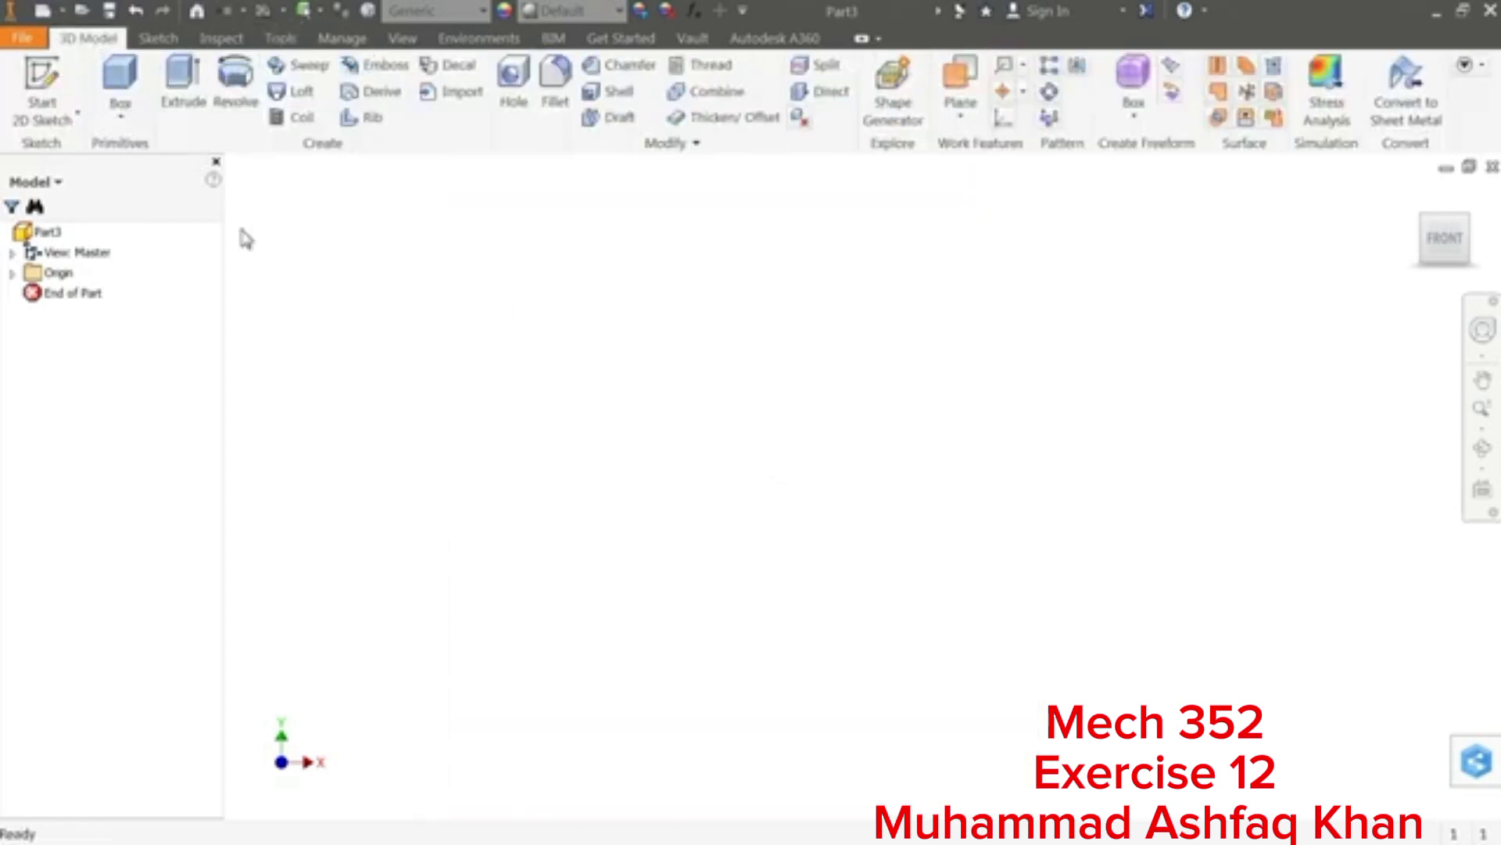
click(12, 274)
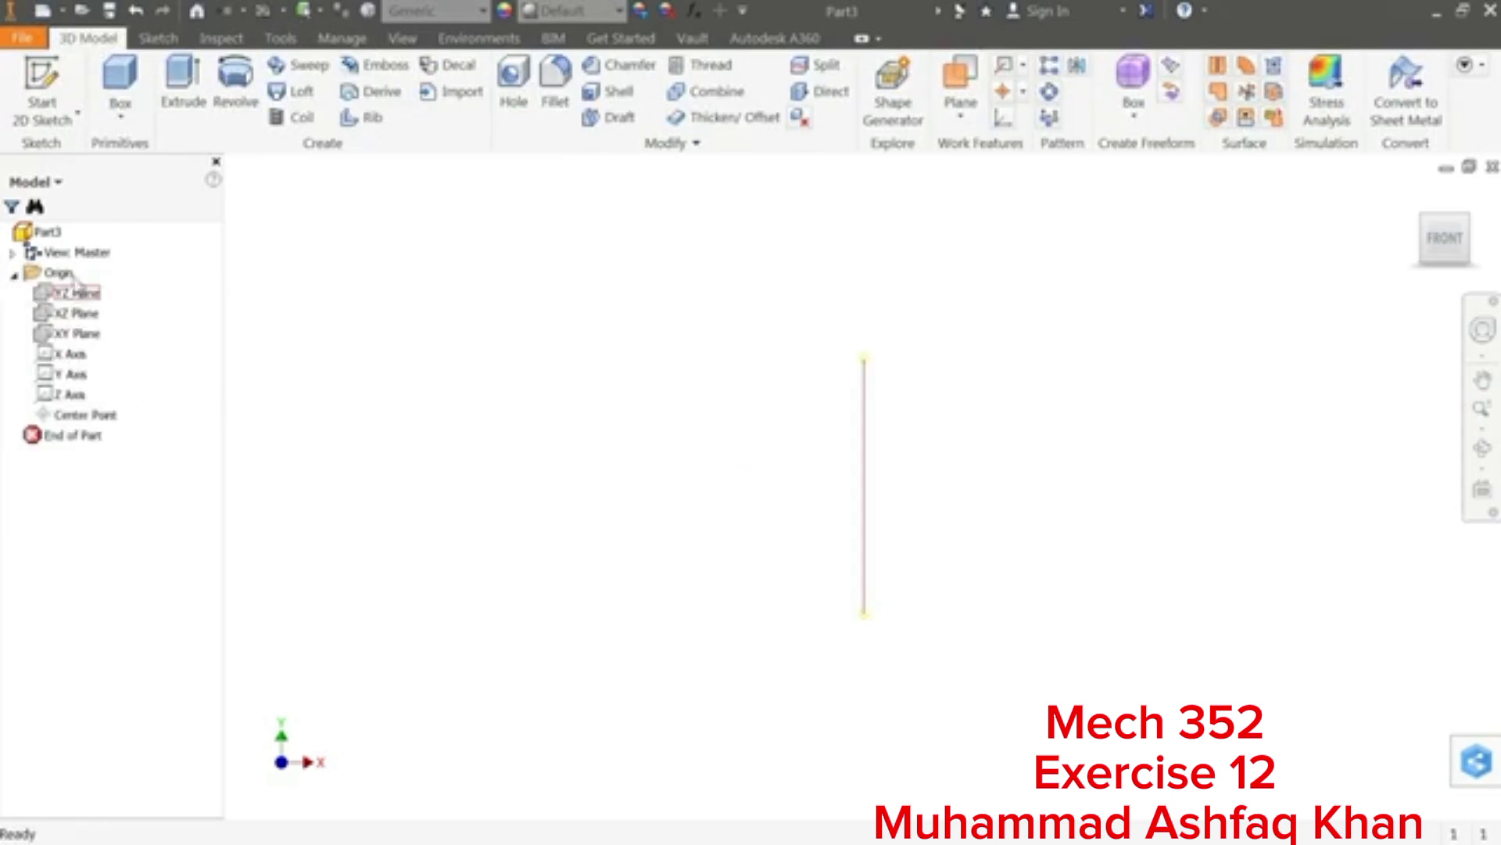
click(42, 86)
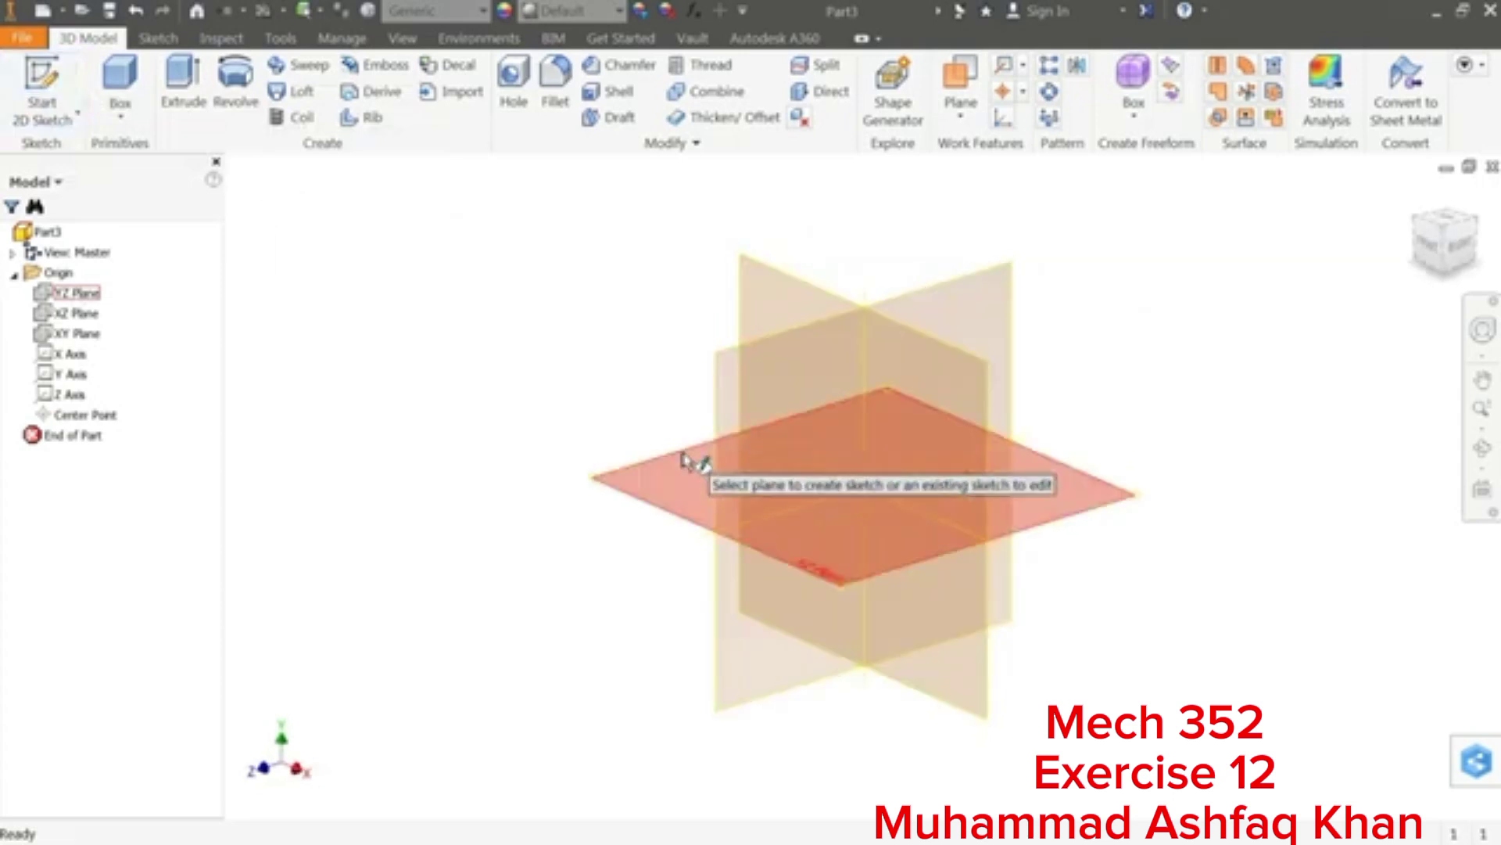
click(760, 294)
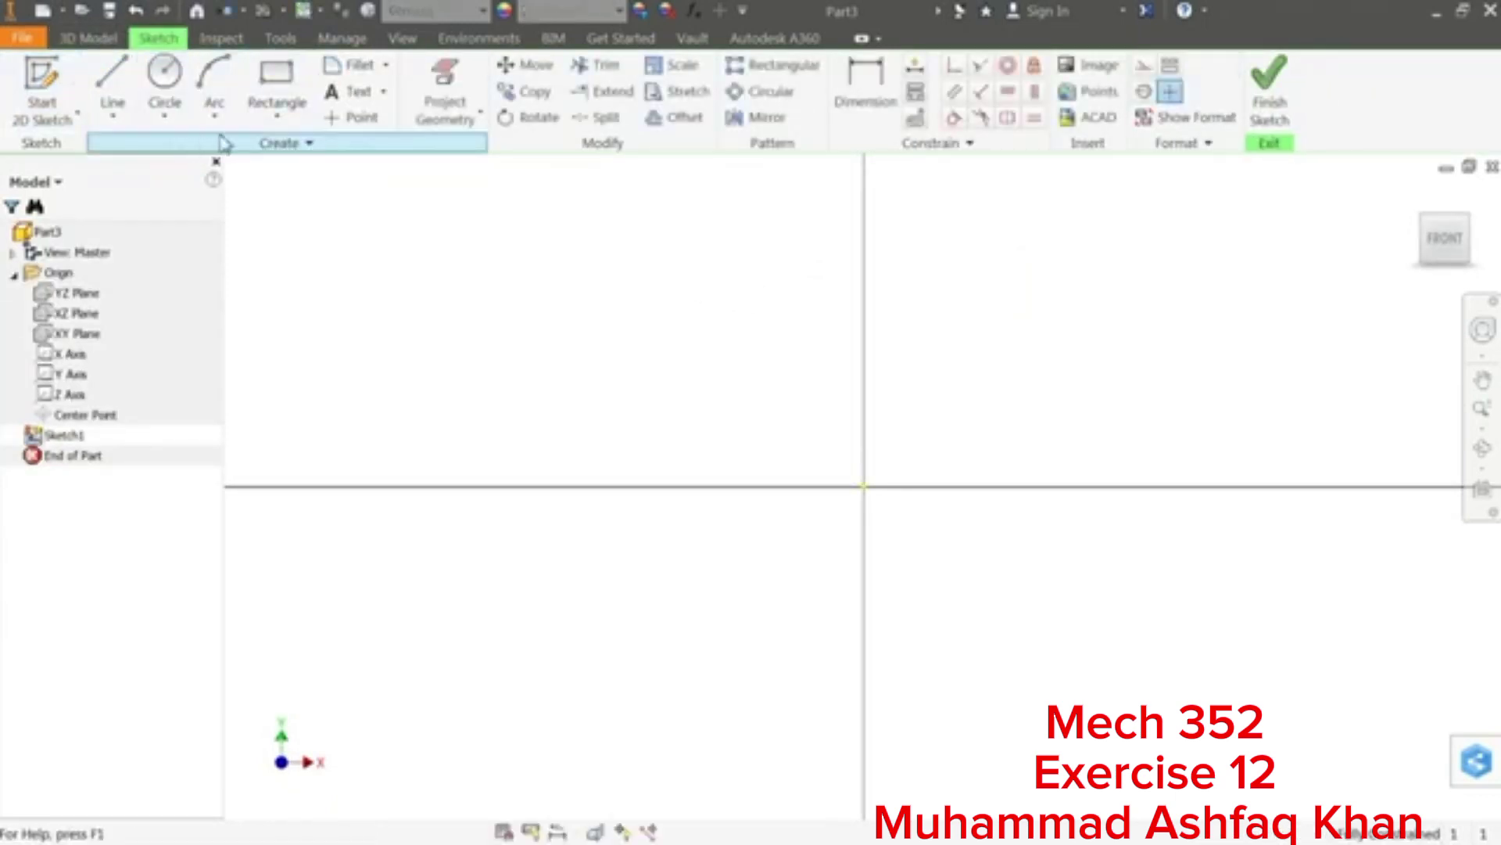
Step: Sketch a vertical center-to-center slot running down from the origin, with centers about 9.9 mm apart and end radius about 7.6 mm
click(275, 119)
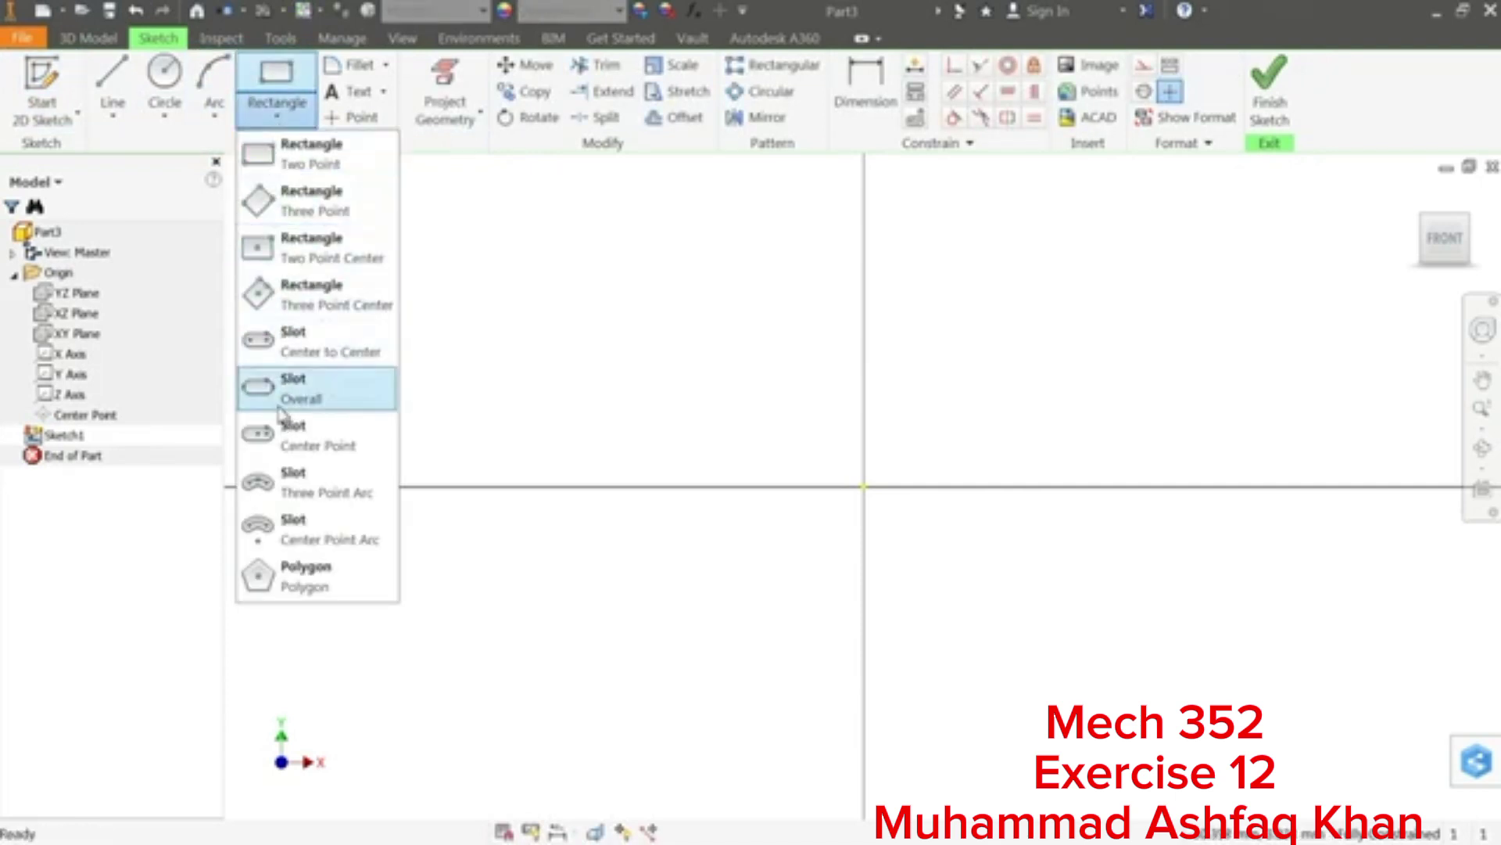
click(295, 359)
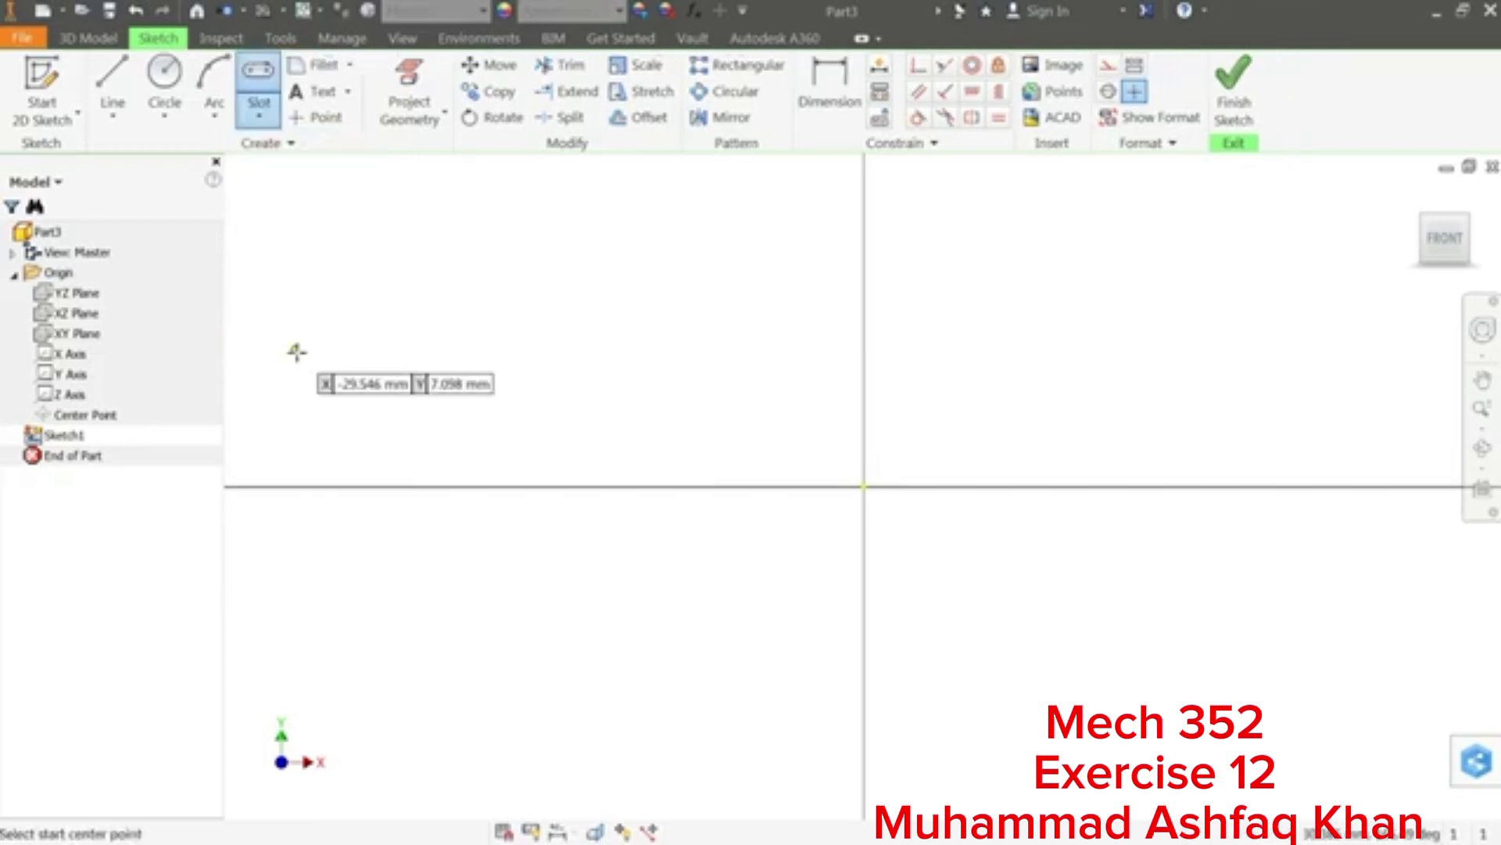
click(864, 487)
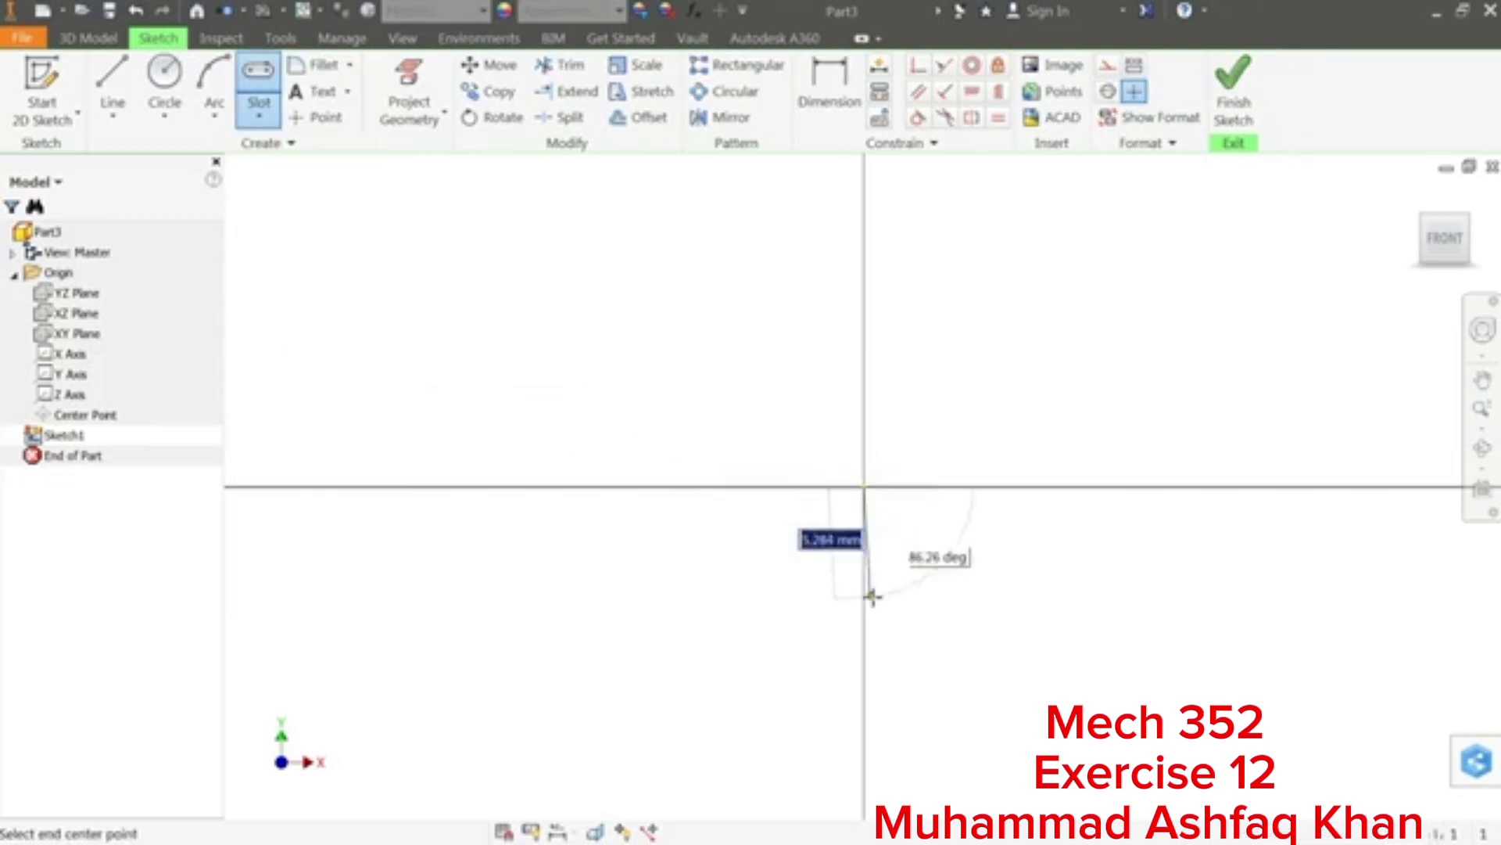
click(864, 679)
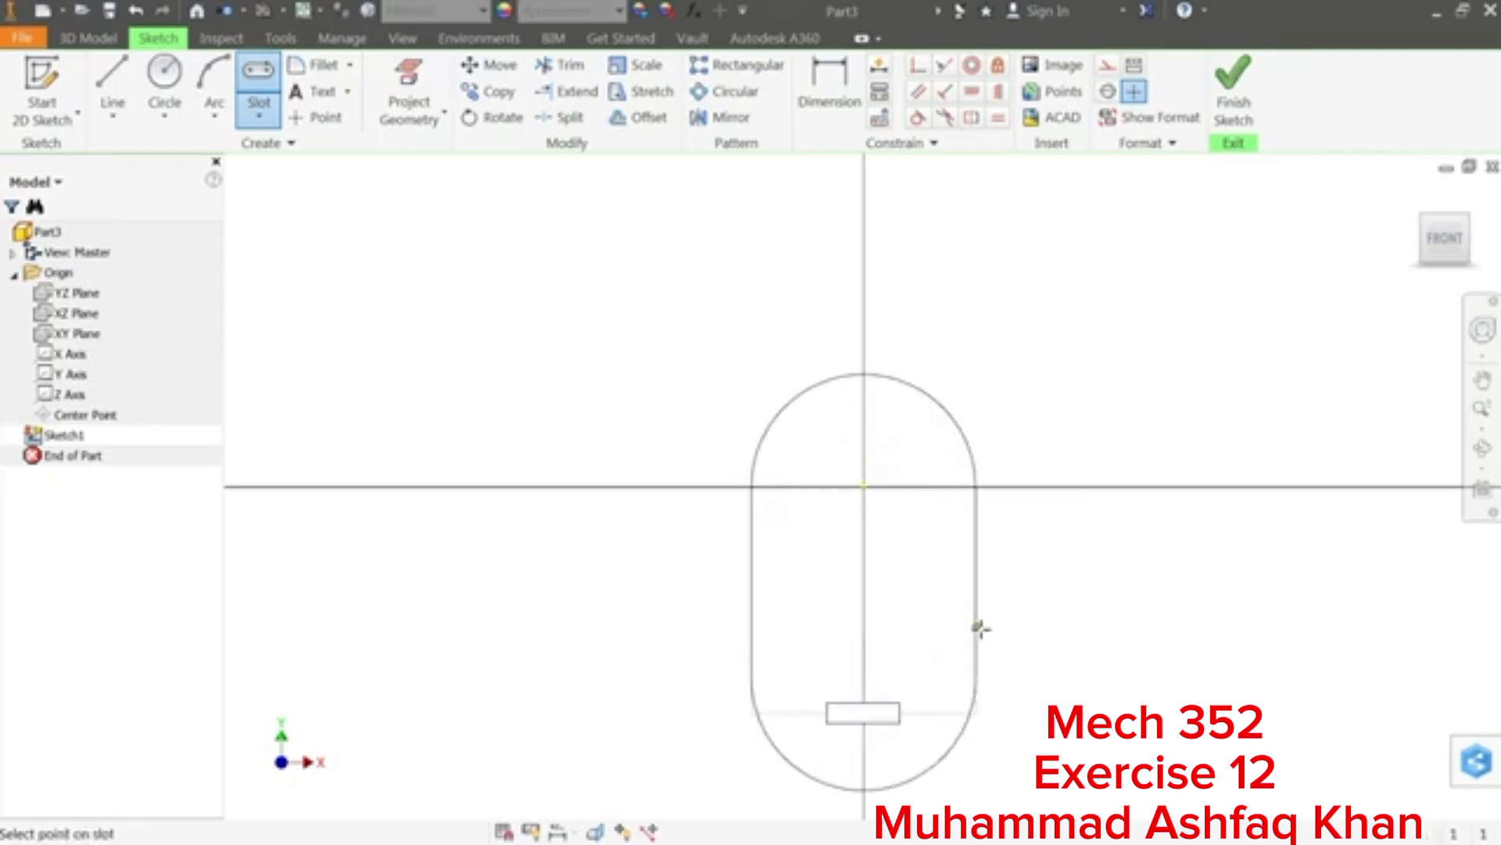
click(1013, 619)
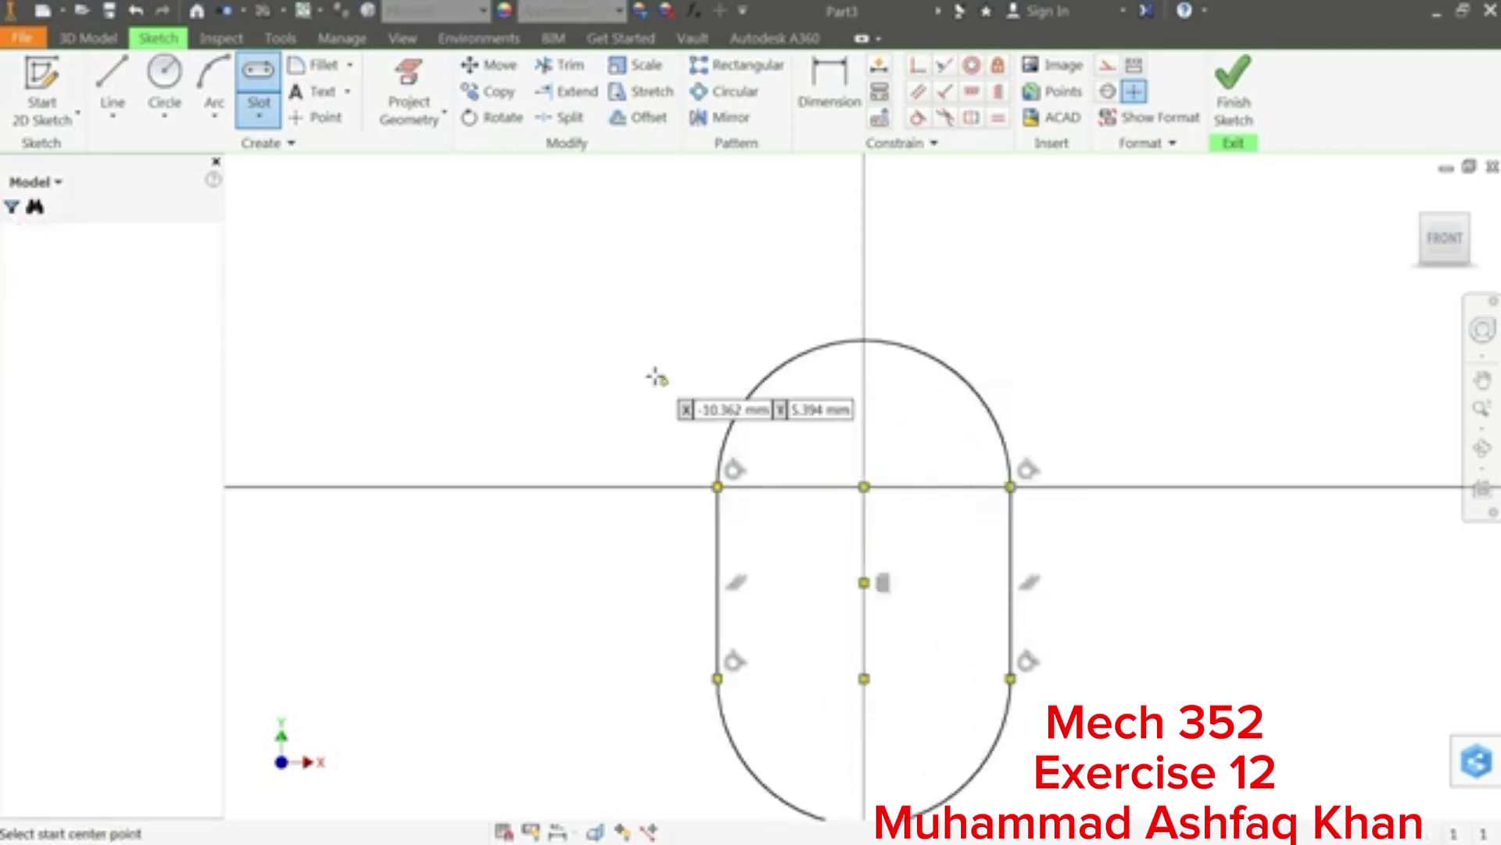
scroll(647, 368, up, 2)
scroll(737, 510, down, 2)
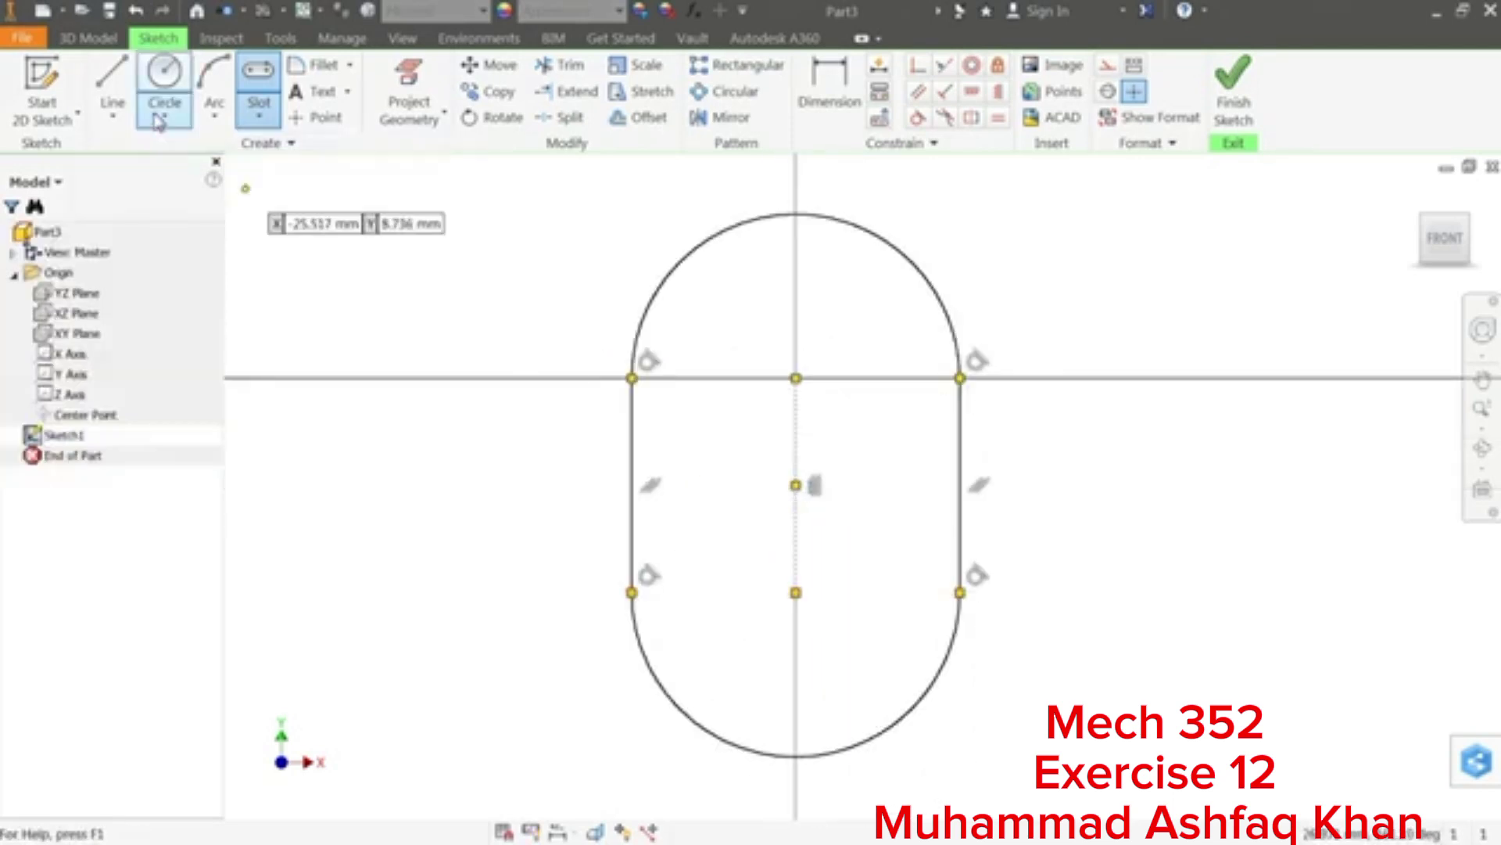
Step: Dimension the distance between the slot's two arc centers as 130 mm
click(831, 115)
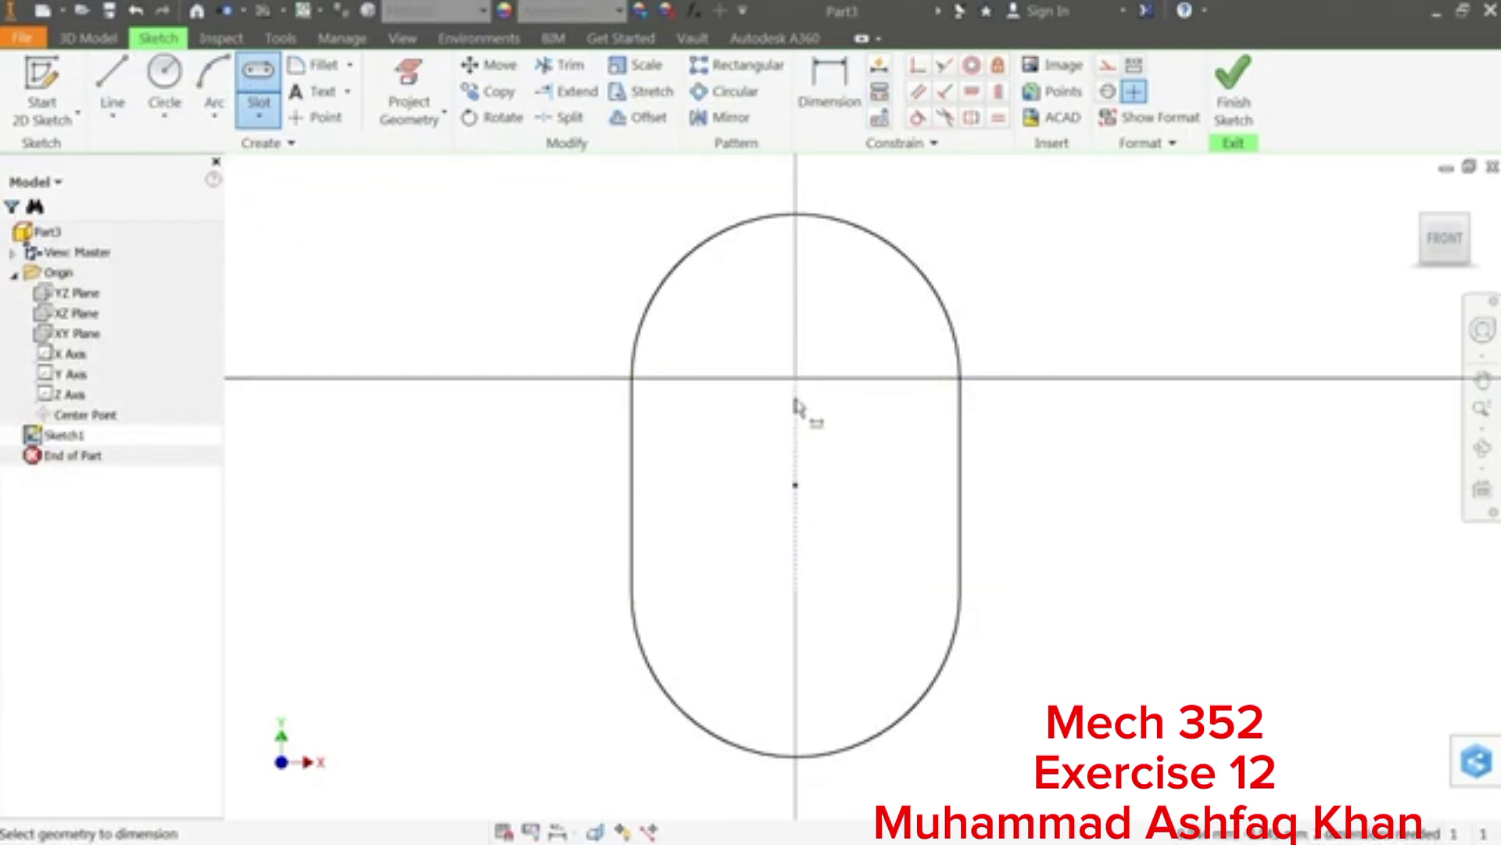
click(794, 592)
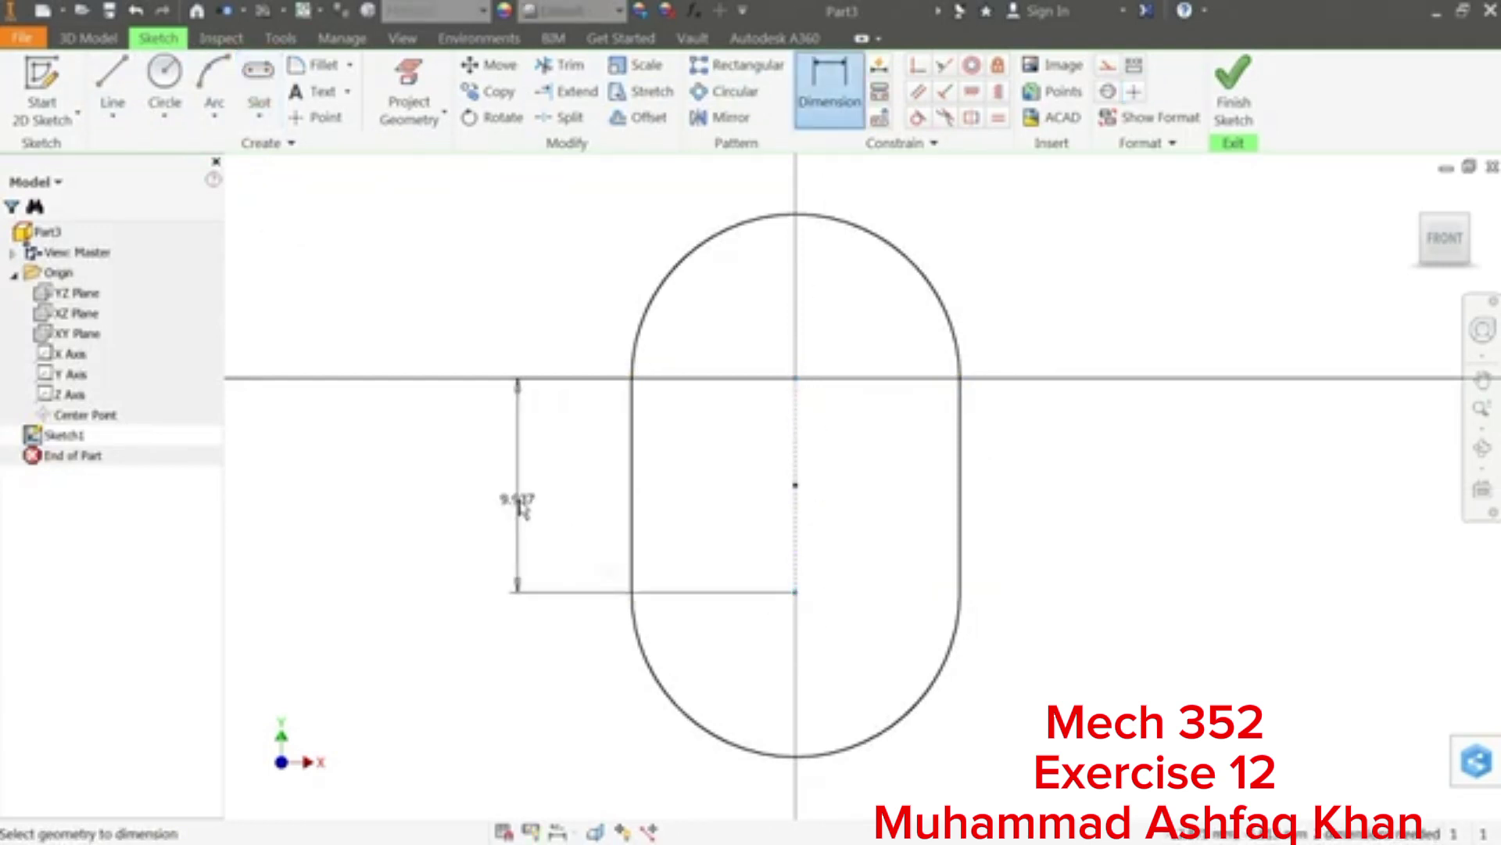
click(521, 508)
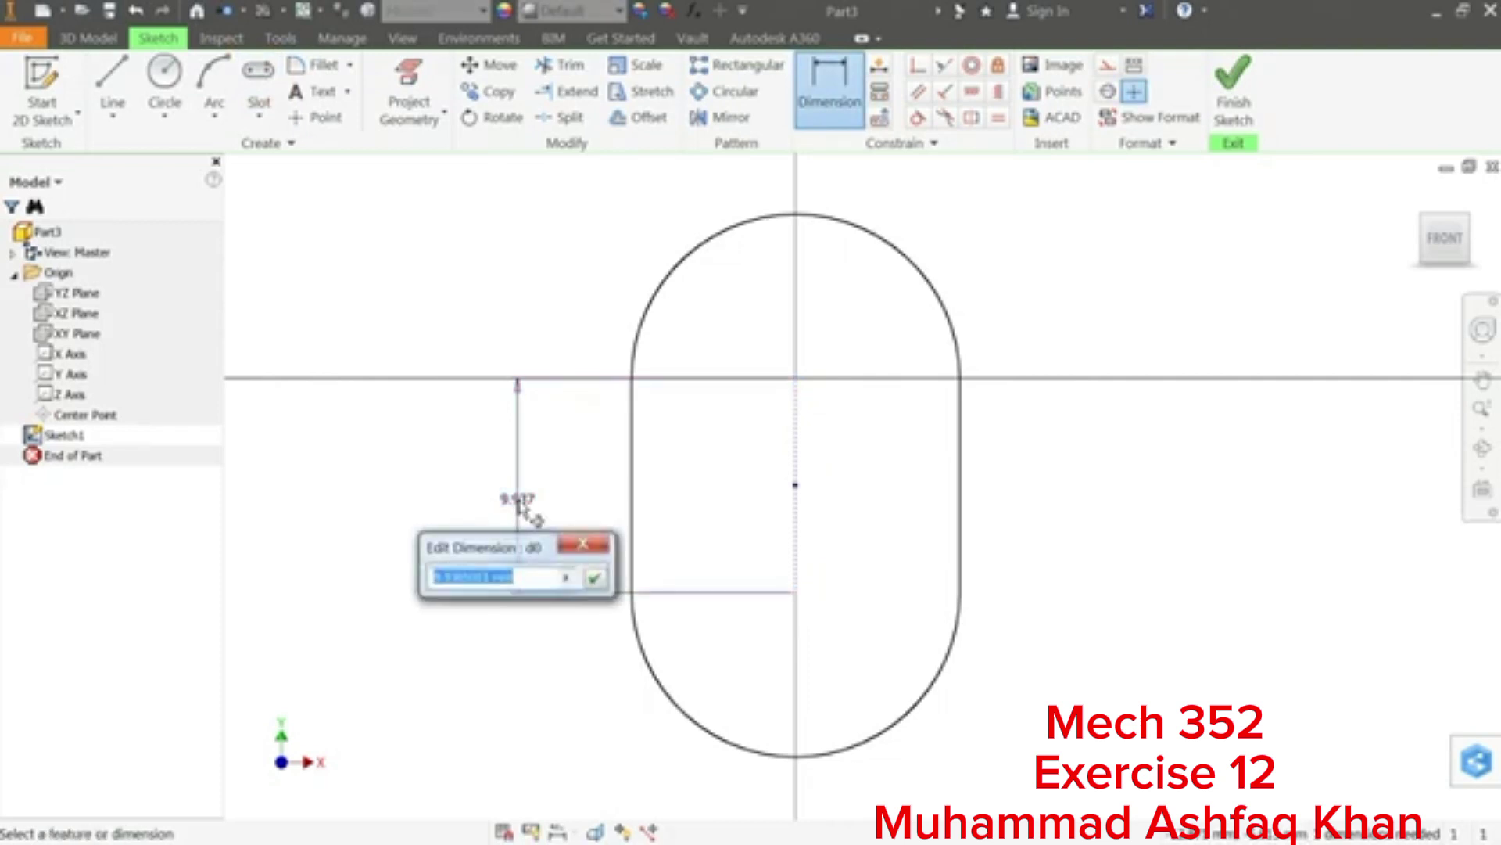
text(130)
key(Return)
Step: Dimension the radius of the slot's lower end arc as 40 mm
click(640, 326)
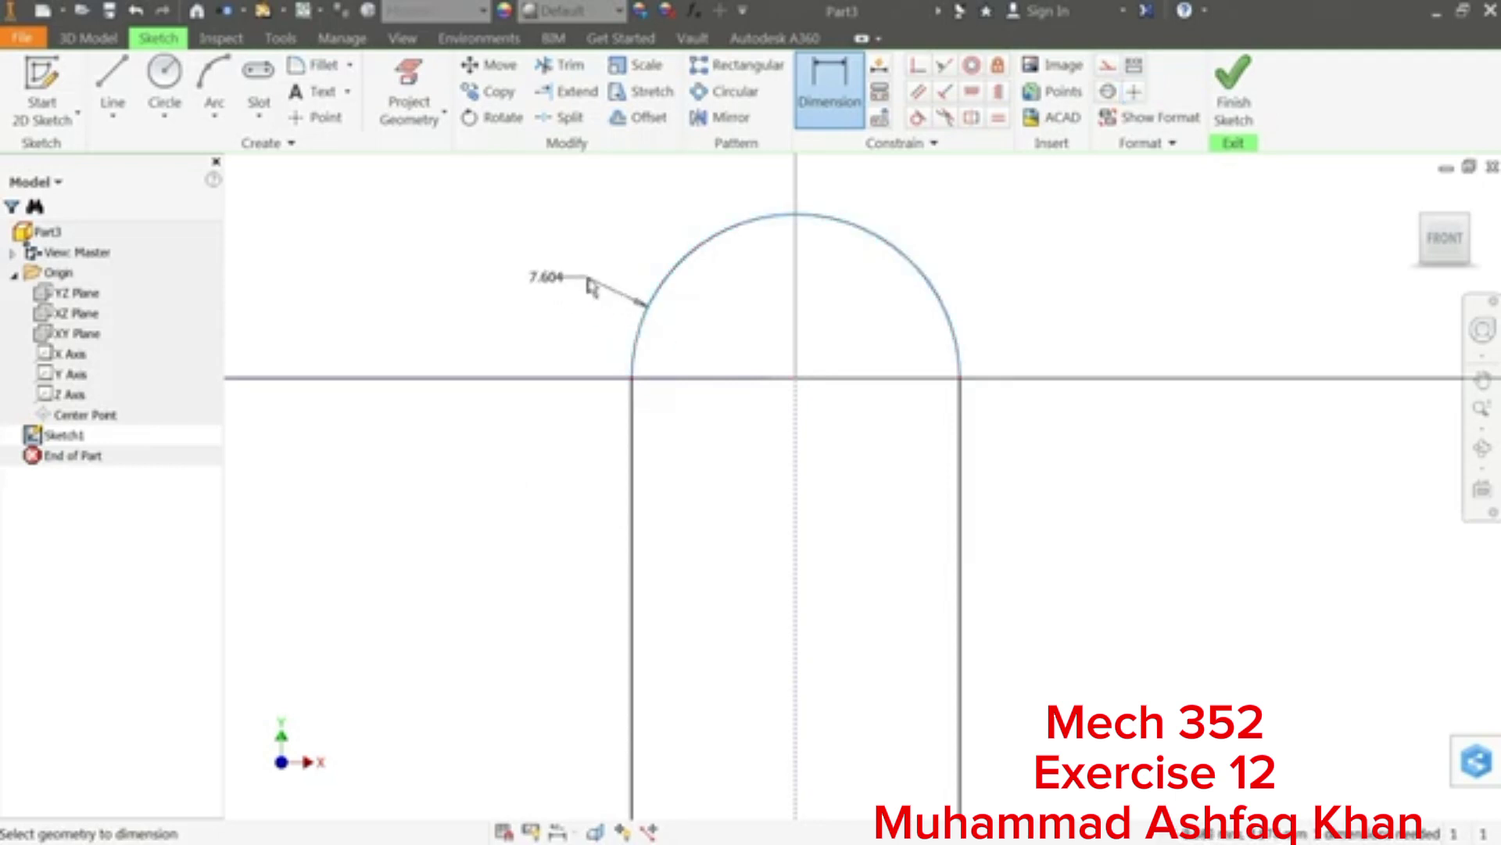
key(Escape)
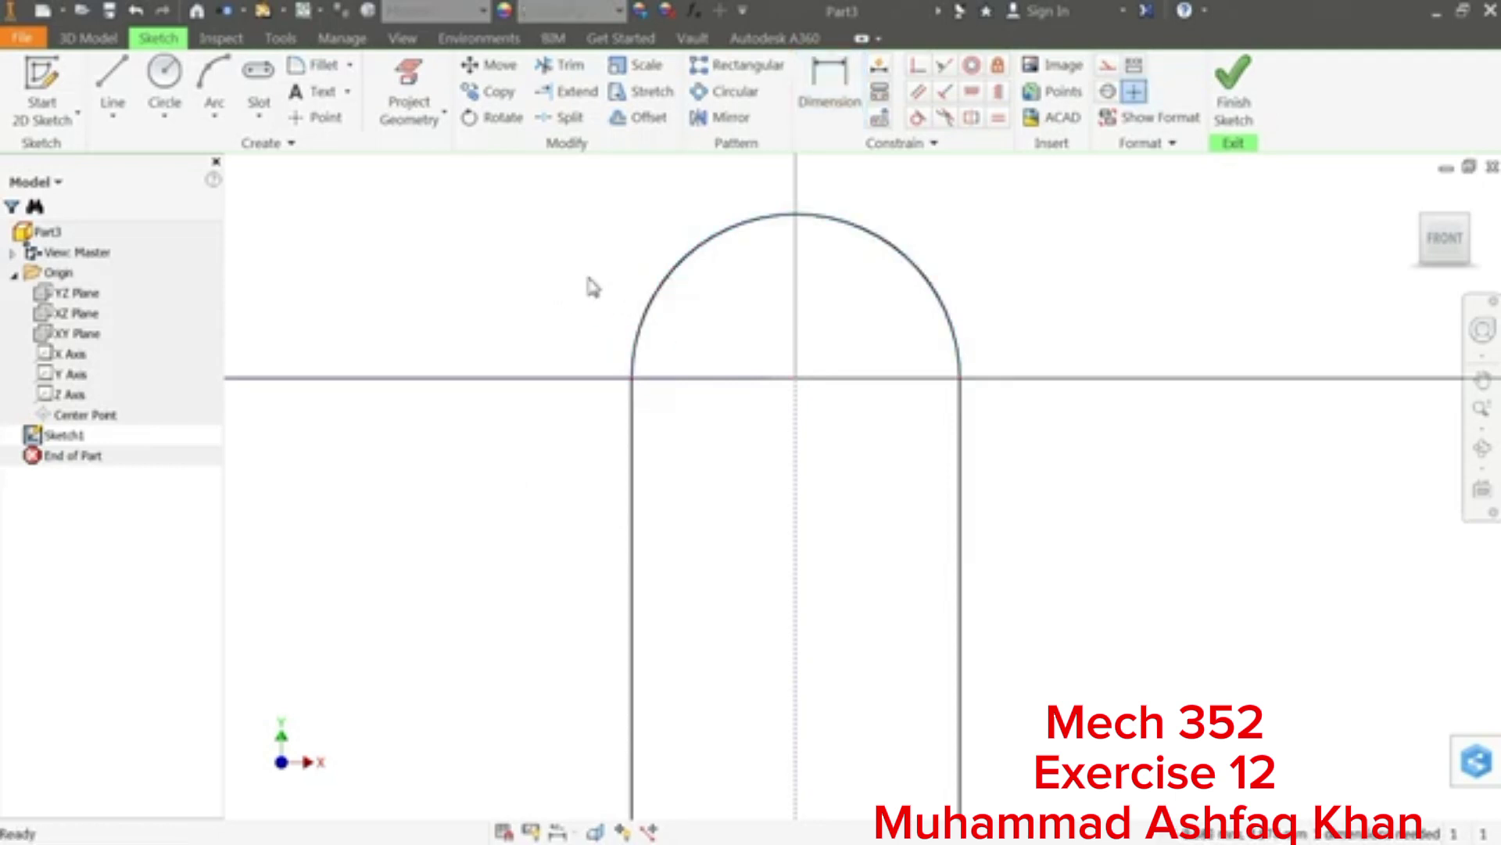
scroll(610, 309, down, 5)
scroll(641, 633, up, 3)
scroll(642, 671, up, 5)
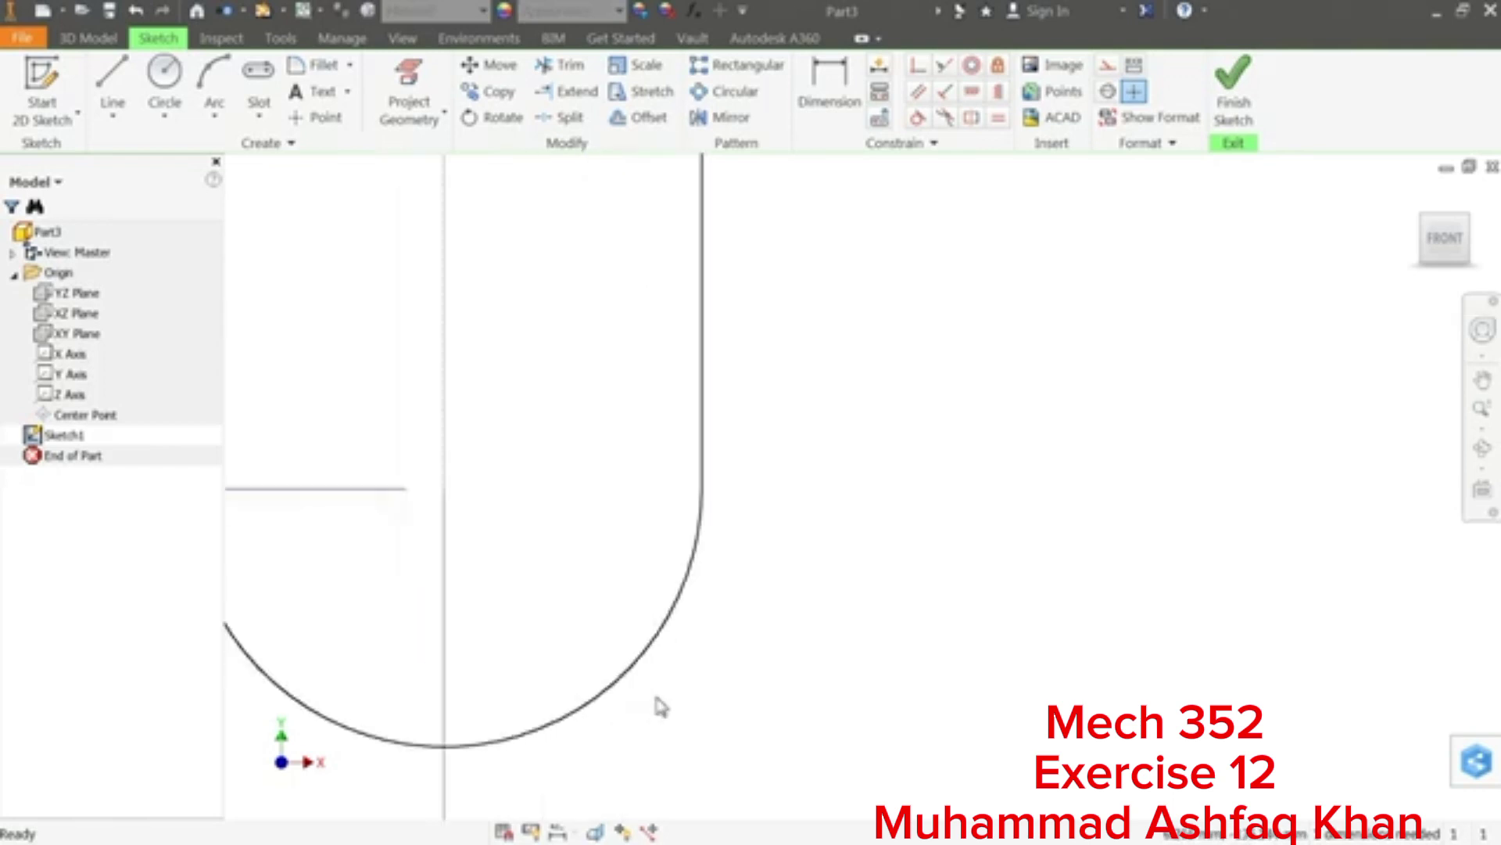
click(840, 70)
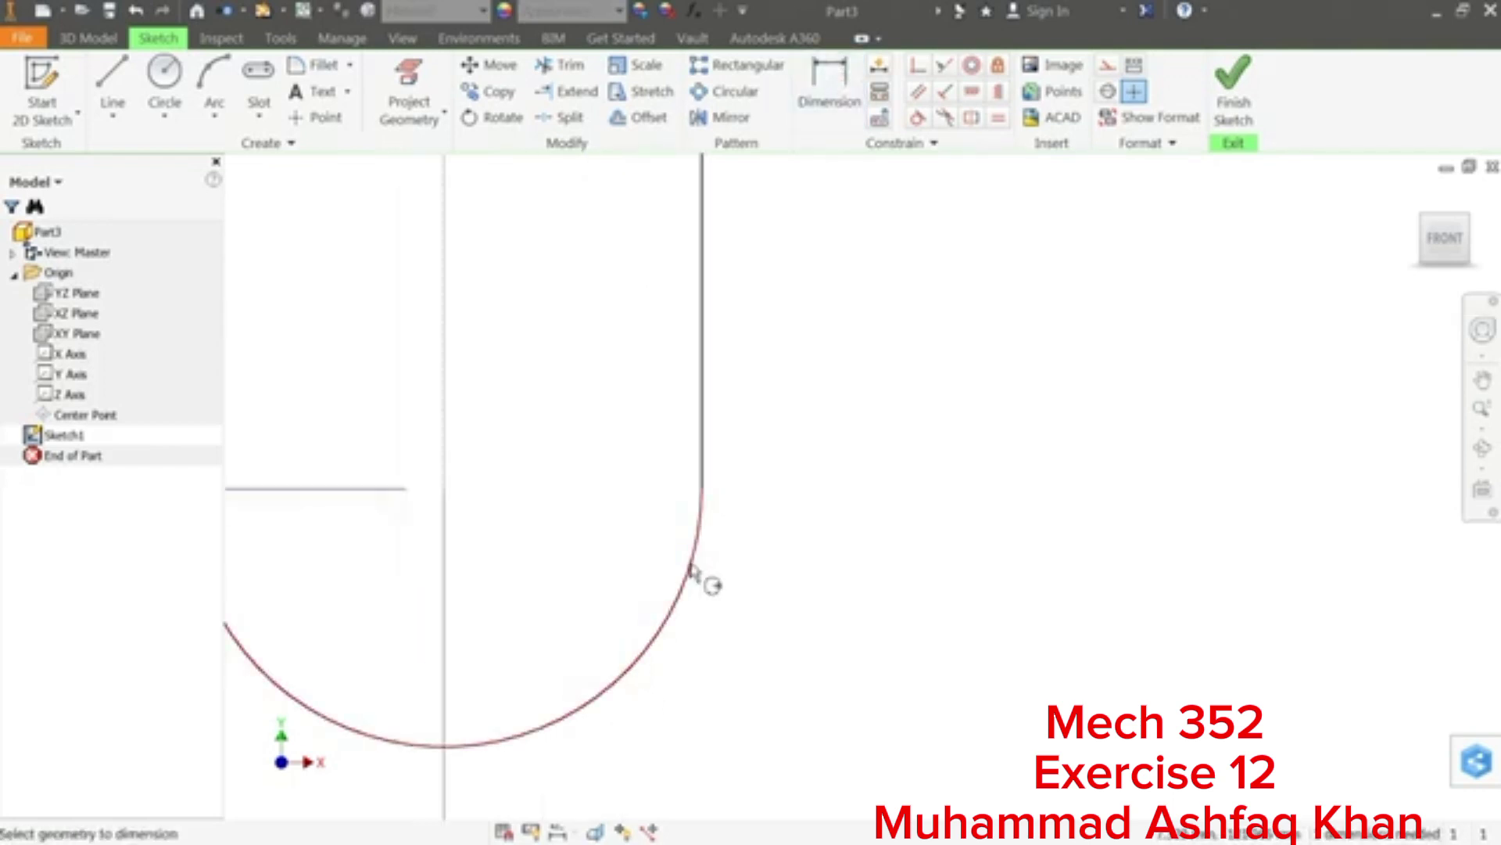
click(681, 608)
click(769, 646)
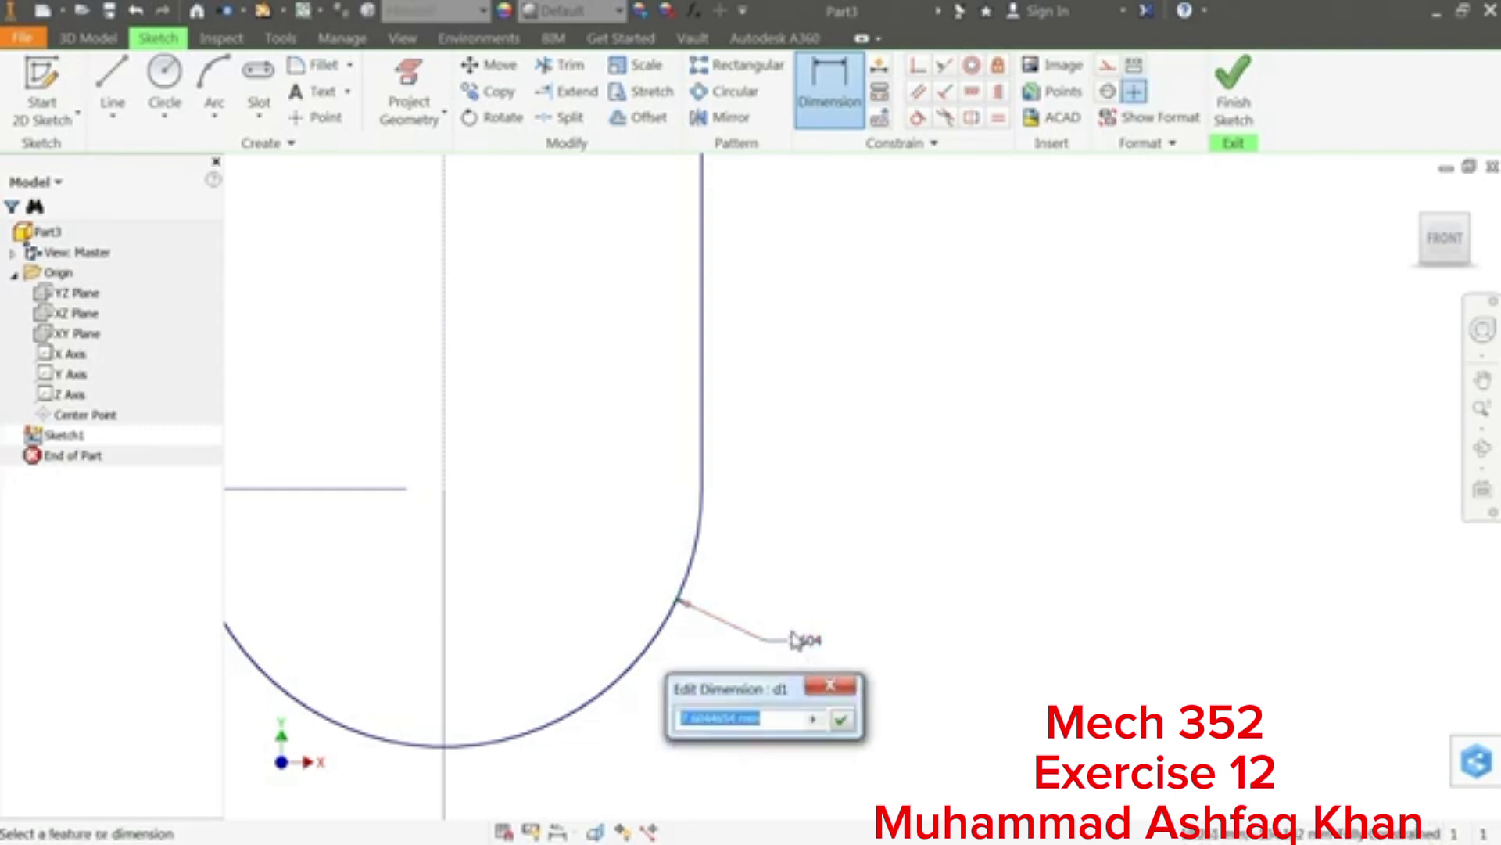
text(40)
key(Return)
Step: Draw a horizontal line across the slot joining the two endpoints of its upper arc
scroll(704, 524, down, 5)
scroll(671, 507, down, 8)
scroll(677, 503, up, 5)
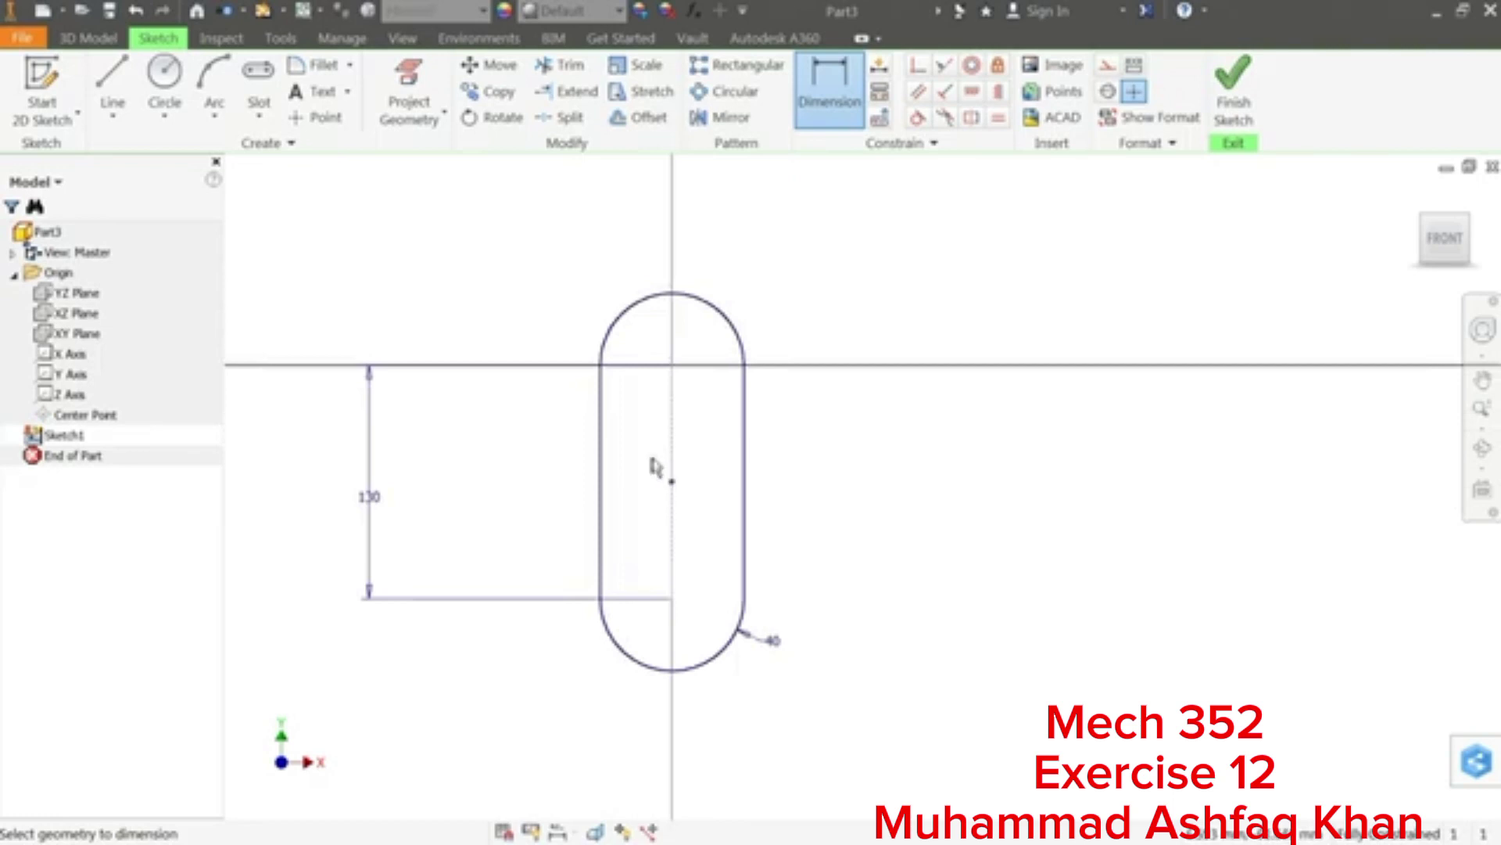
scroll(692, 372, up, 3)
click(112, 78)
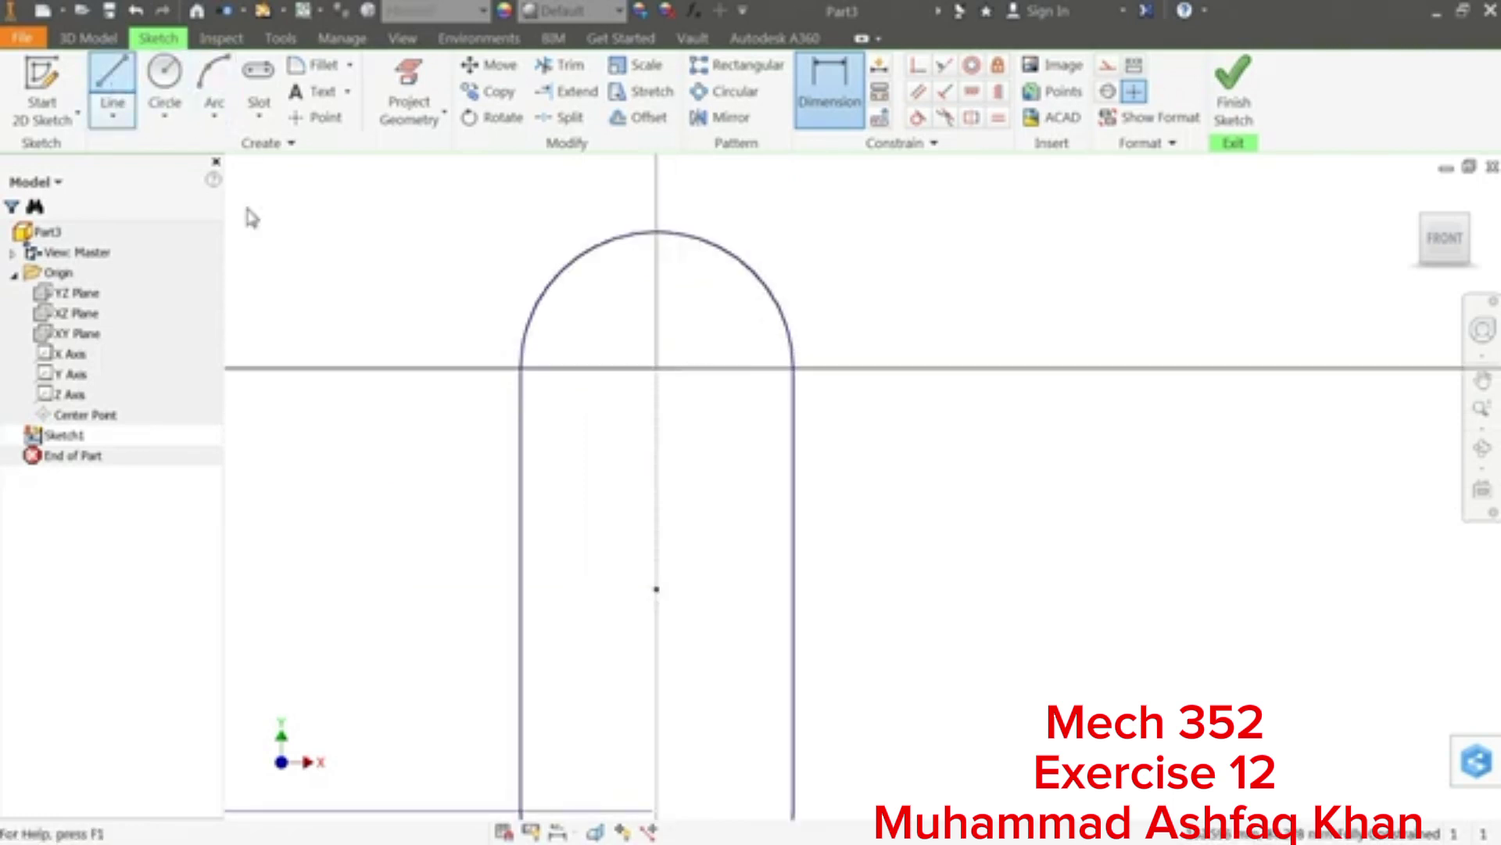
click(521, 368)
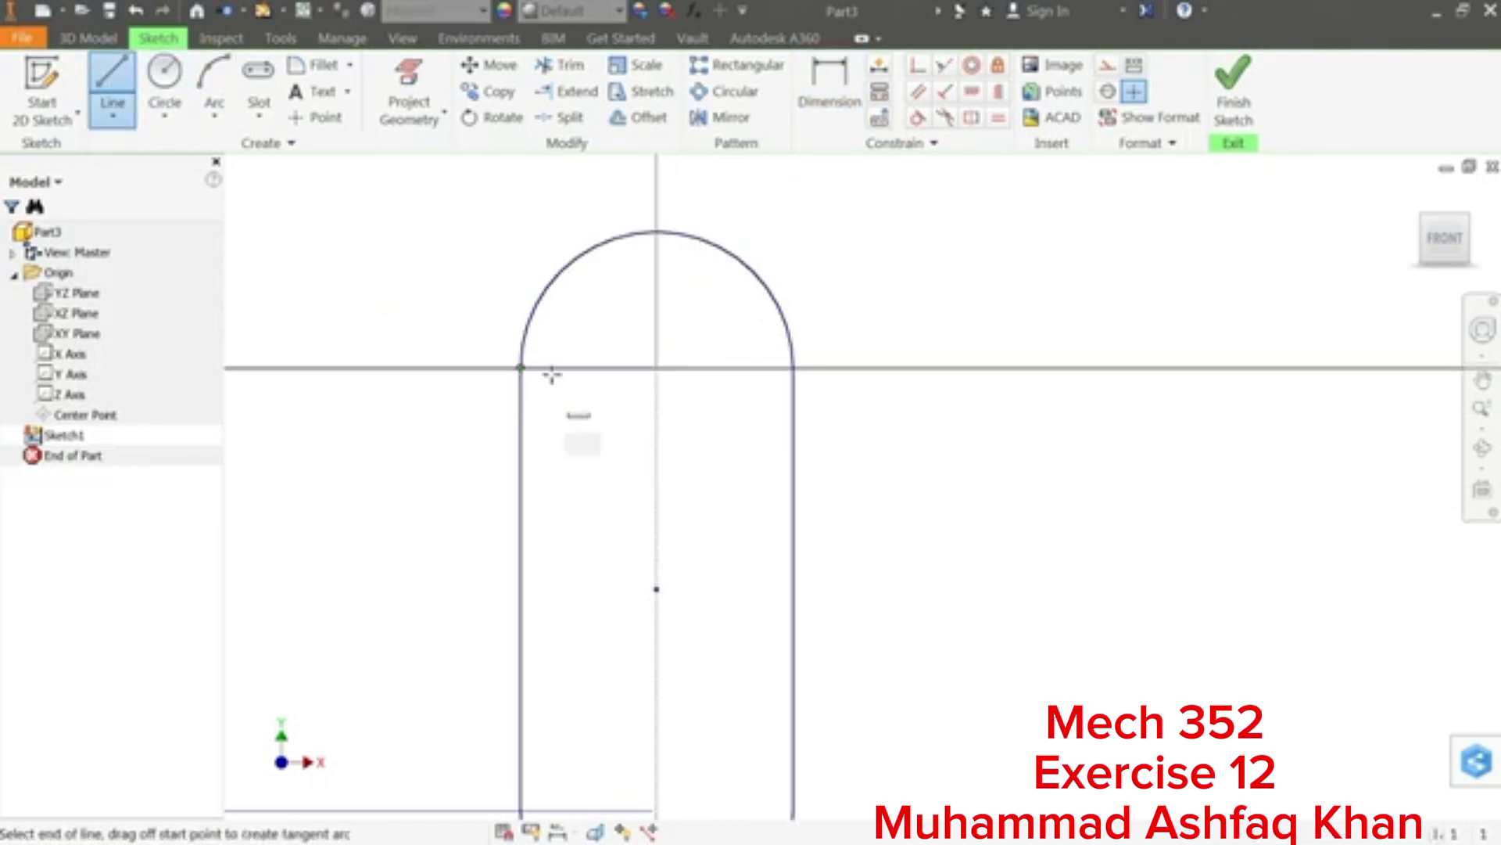
click(794, 368)
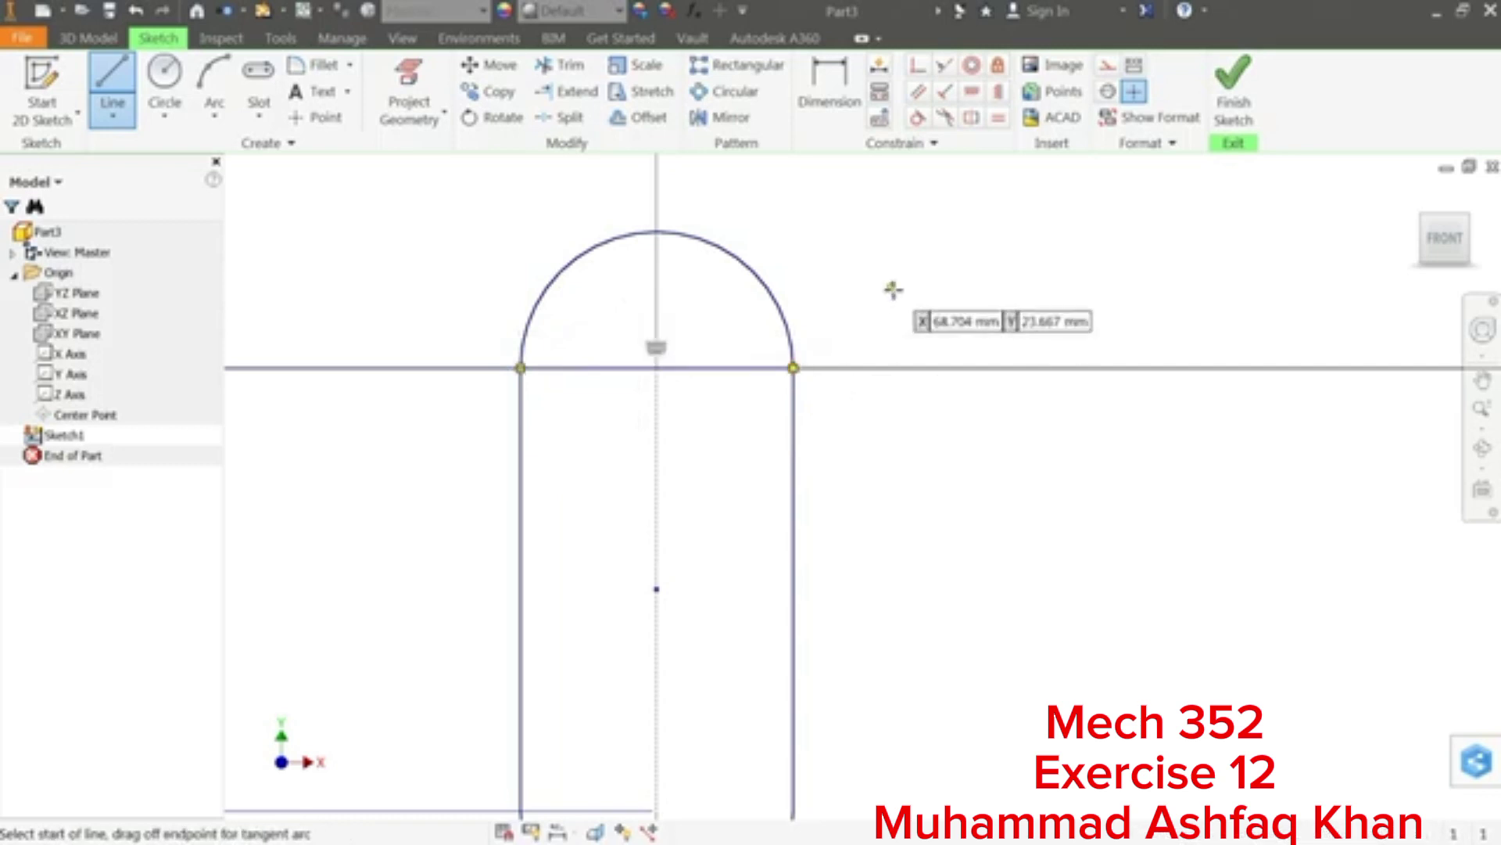
right_click(892, 287)
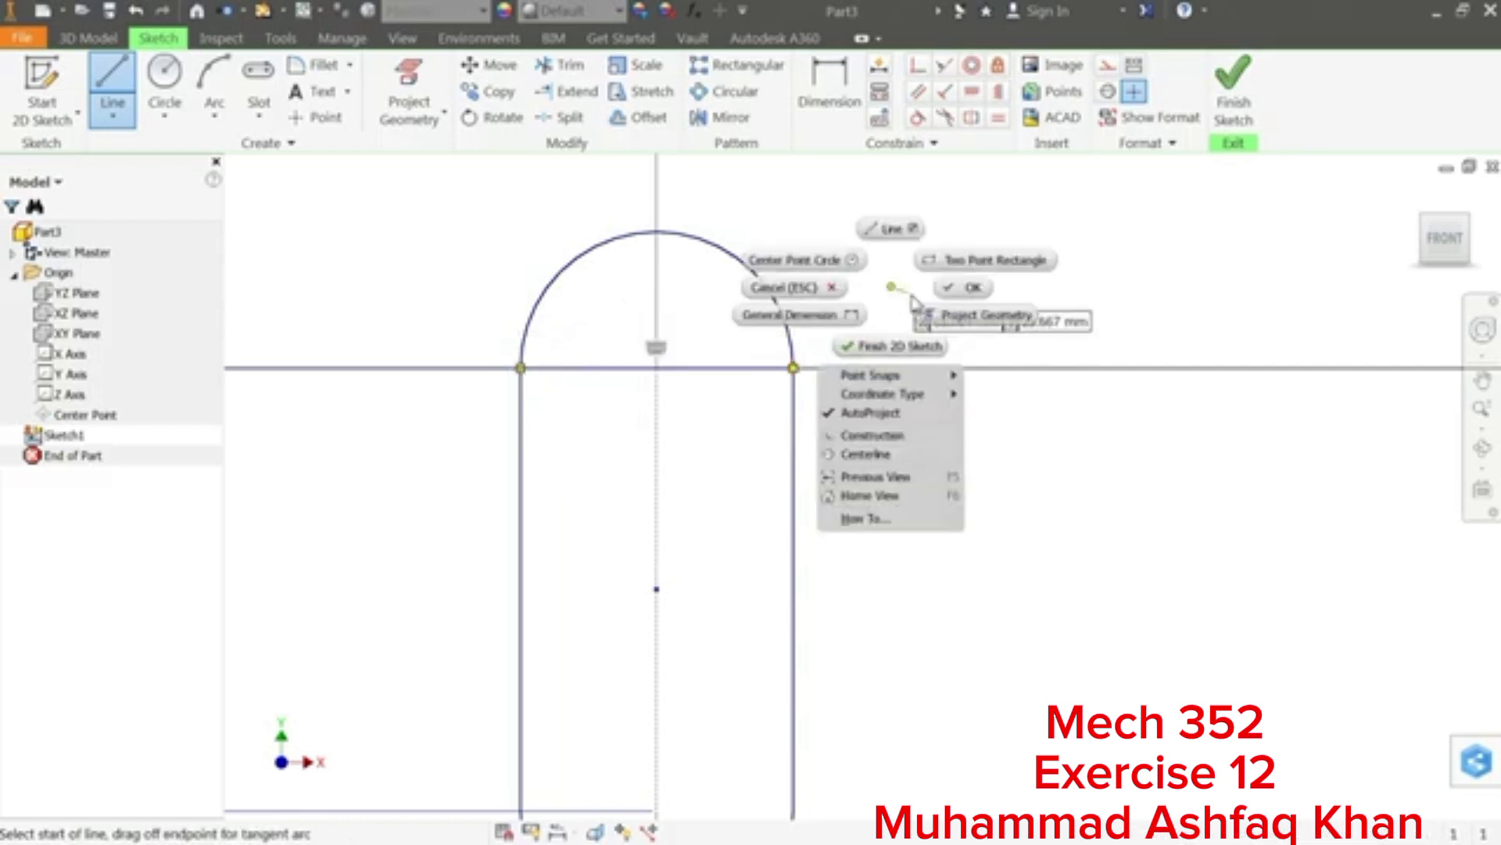
click(805, 295)
Step: Convert the slot's upper arc to construction geometry and finish the sketch
click(734, 261)
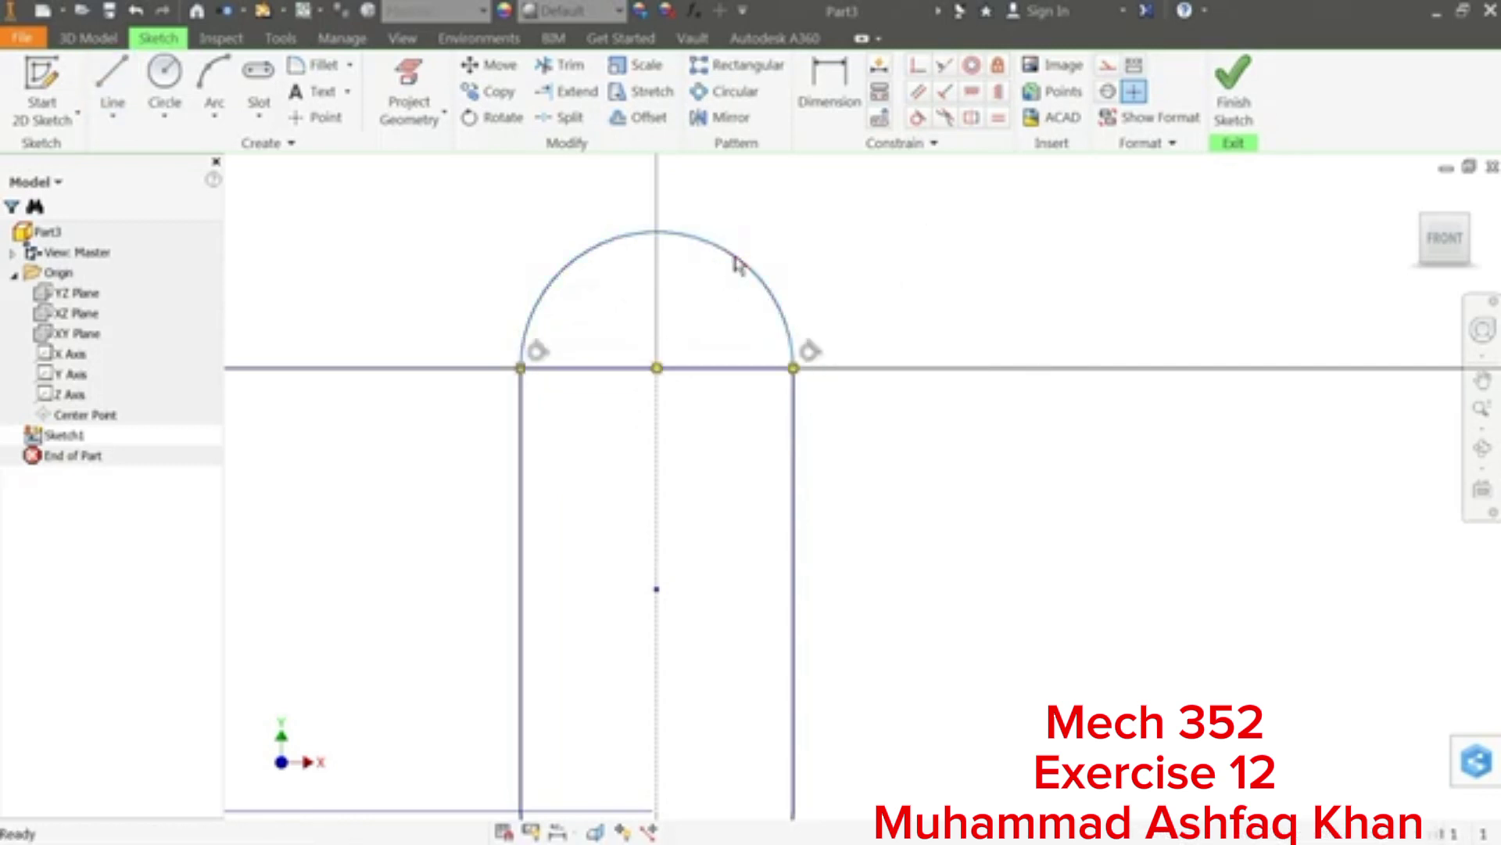
right_click(735, 258)
click(829, 255)
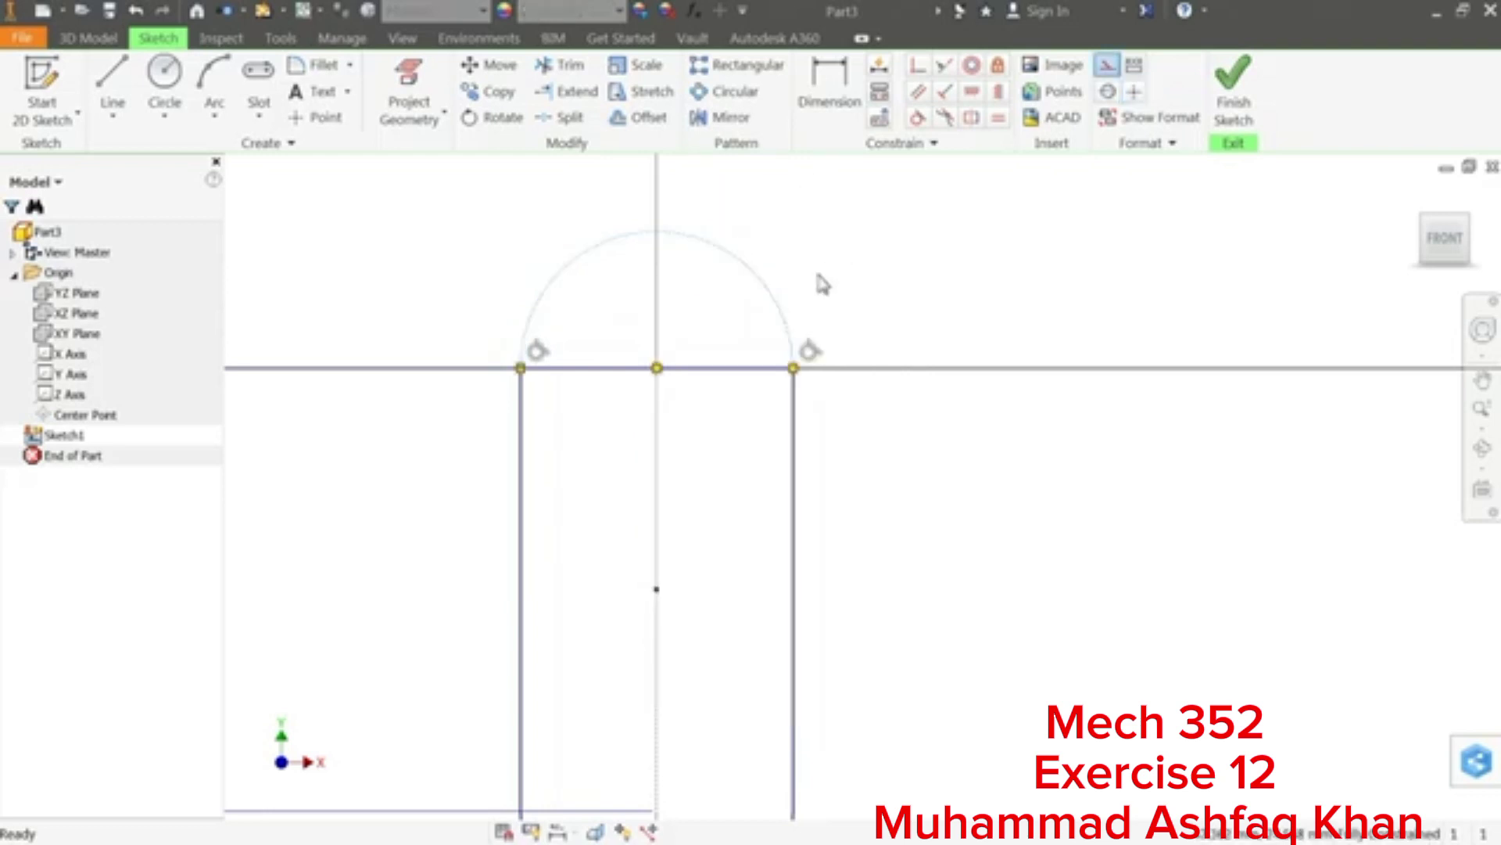
scroll(739, 313, up, 5)
scroll(743, 427, down, 2)
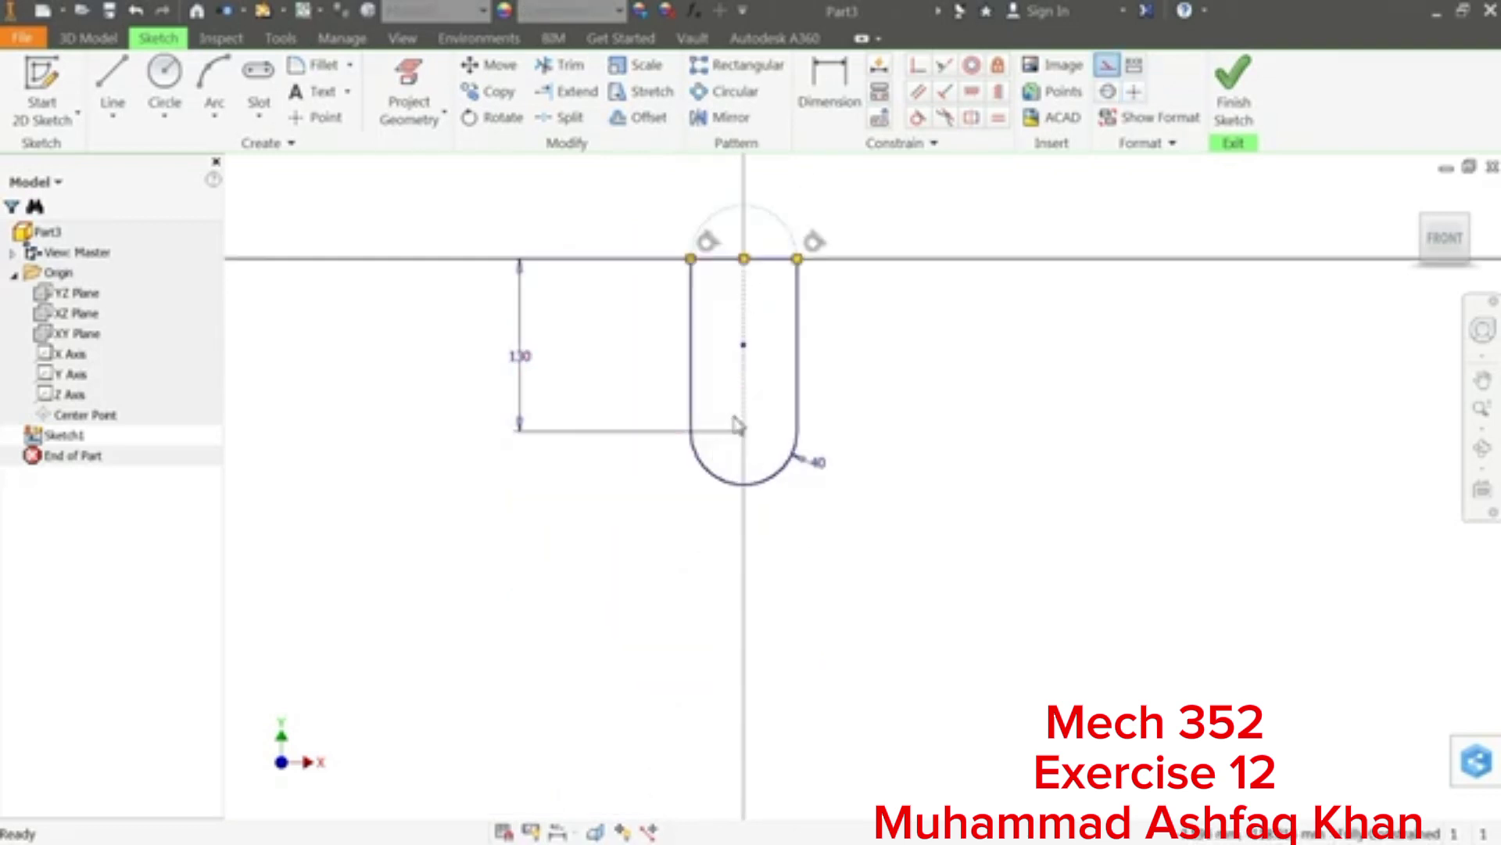
right_click(907, 364)
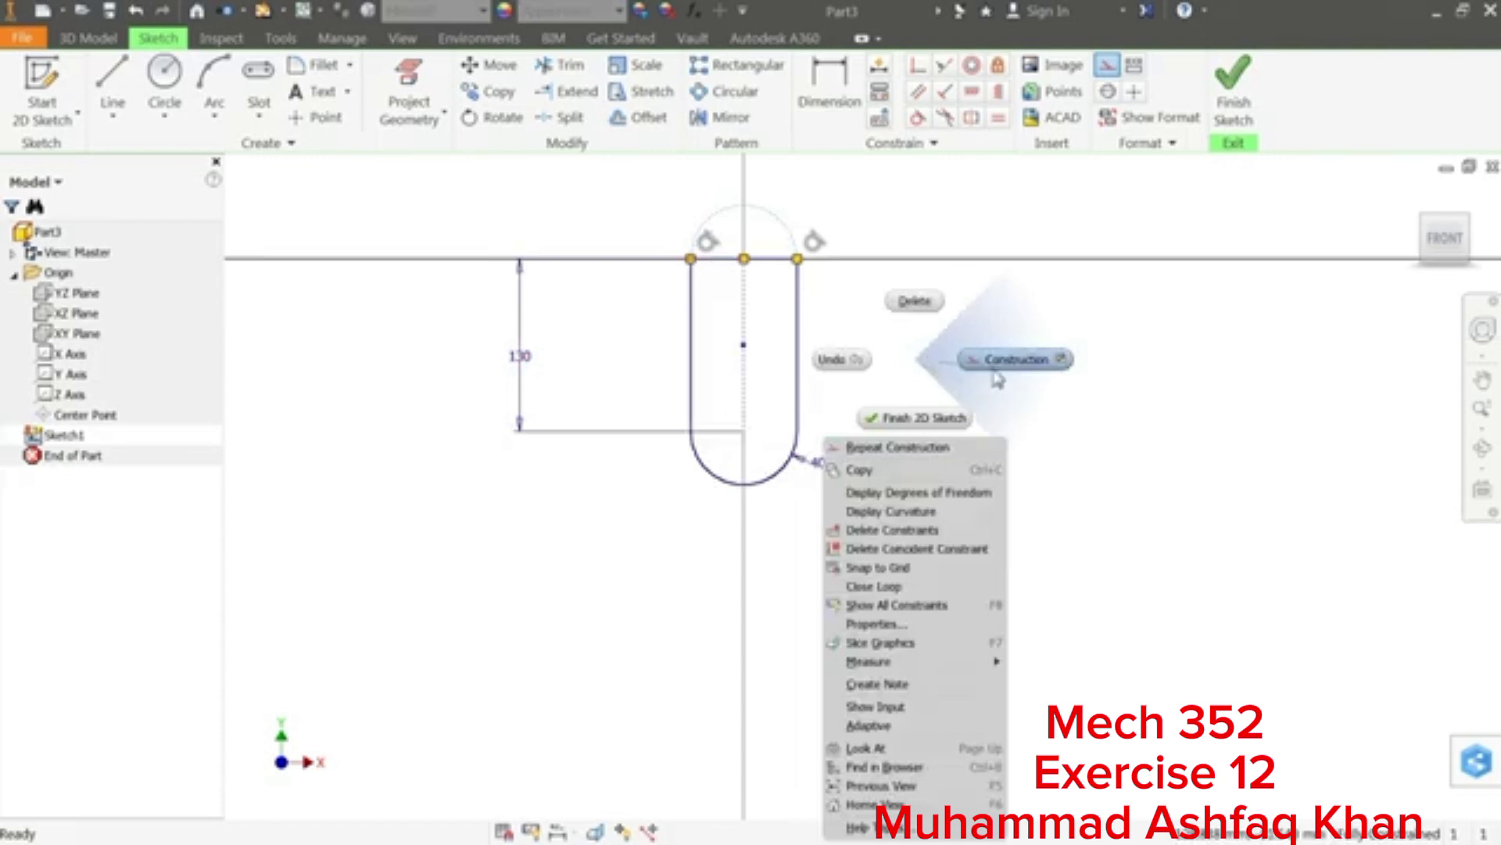
click(908, 418)
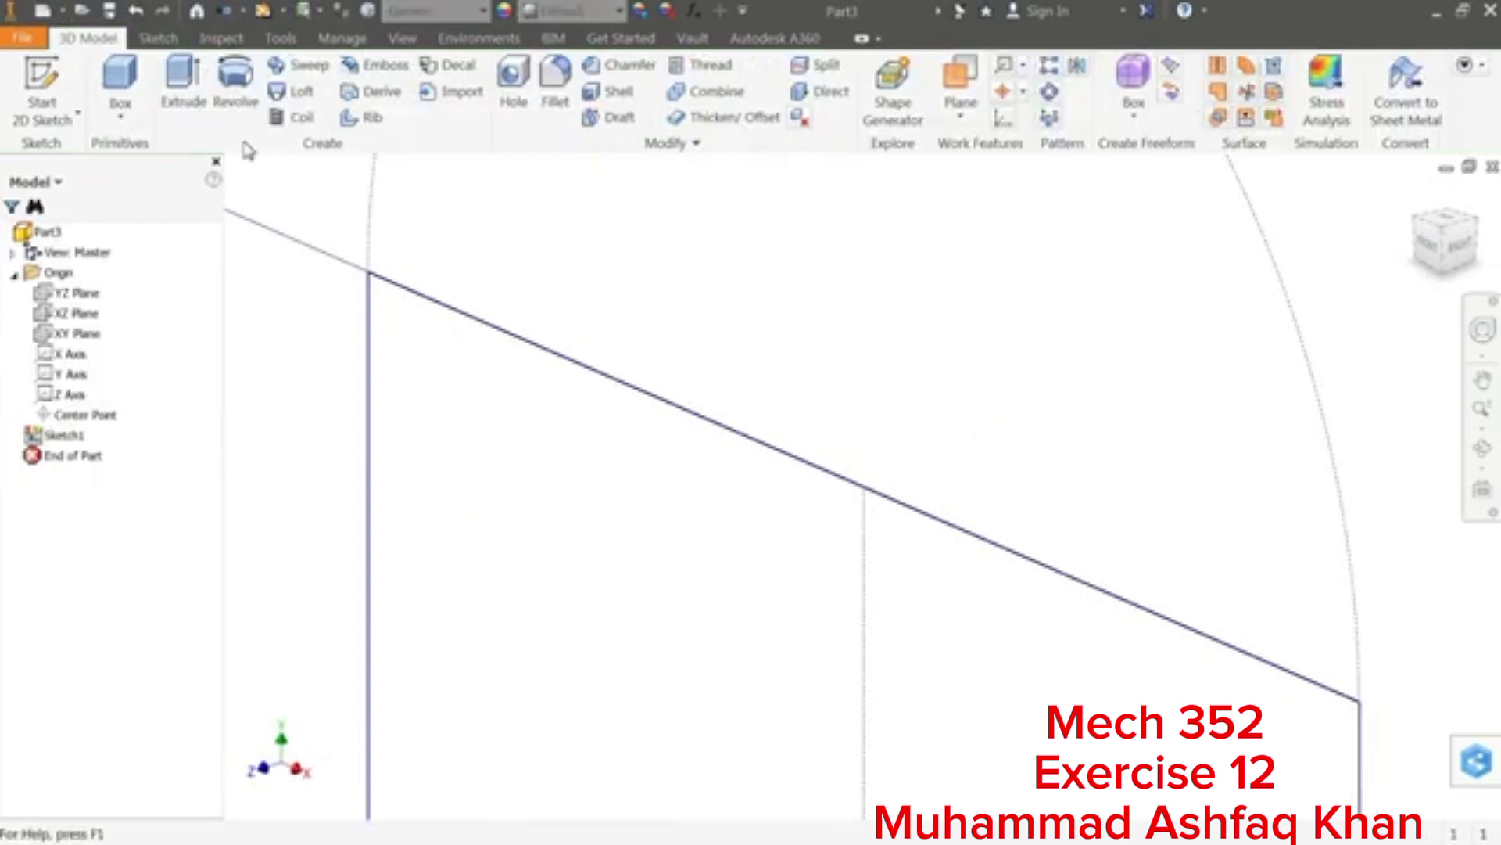
Step: Extrude the closed round-ended profile by a distance of 100 mm in the default direction as a solid
click(179, 90)
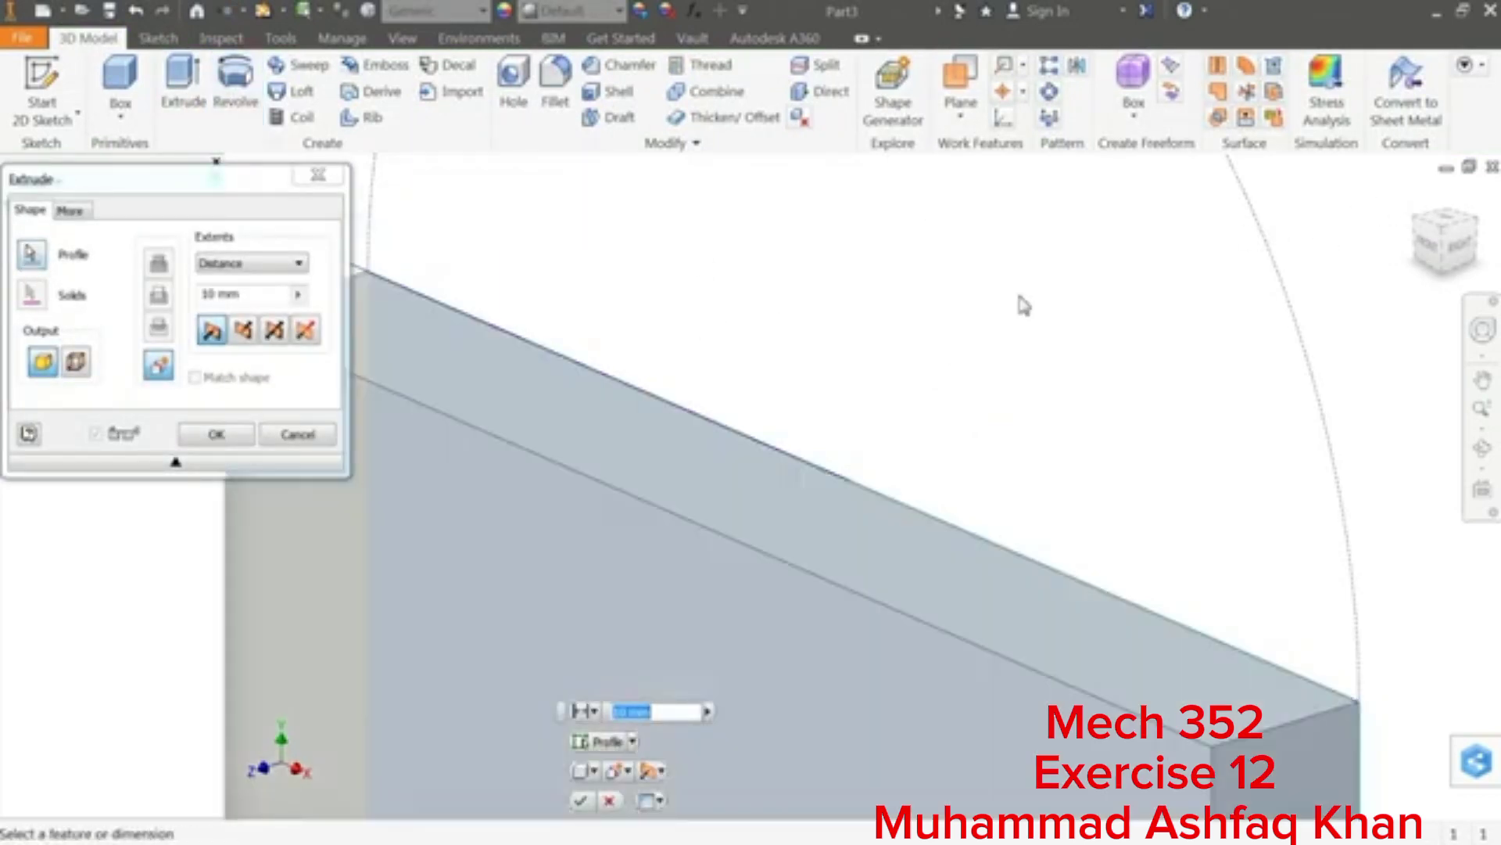
click(1417, 198)
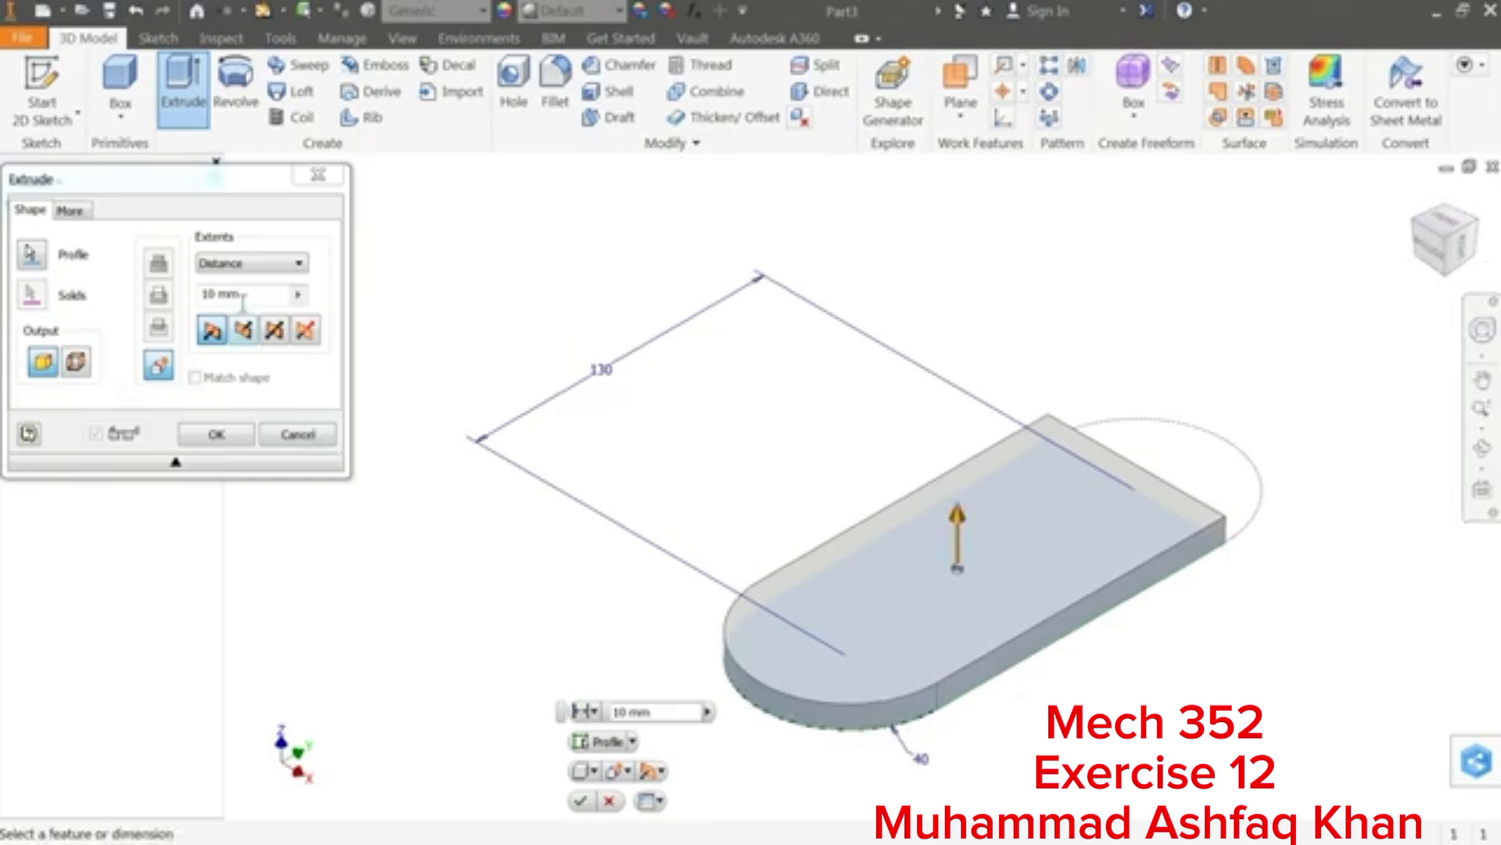
drag(242, 301, 198, 302)
click(228, 266)
click(228, 266)
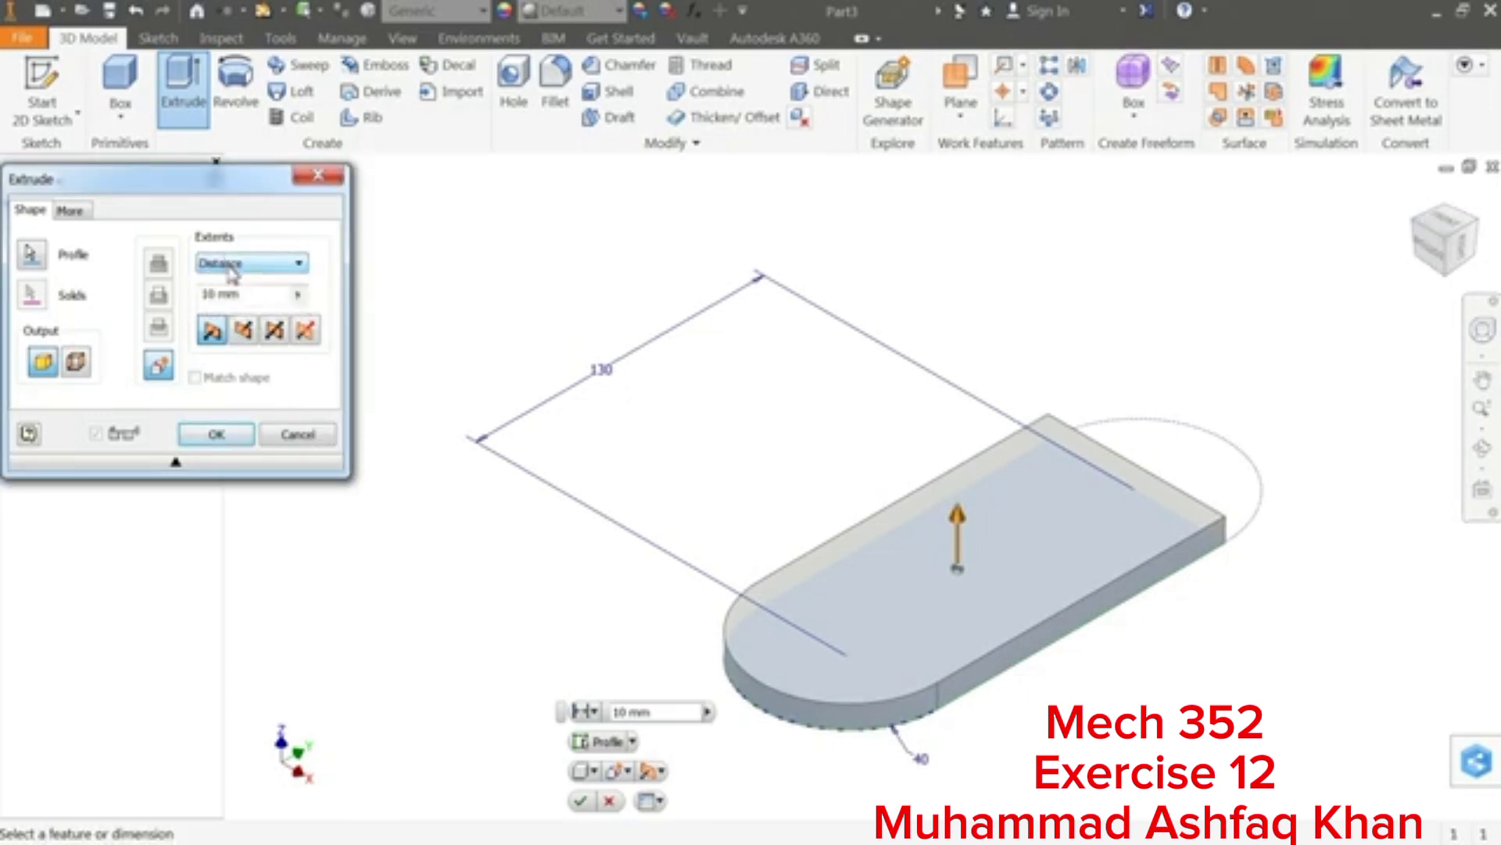
drag(248, 293, 166, 307)
text(100)
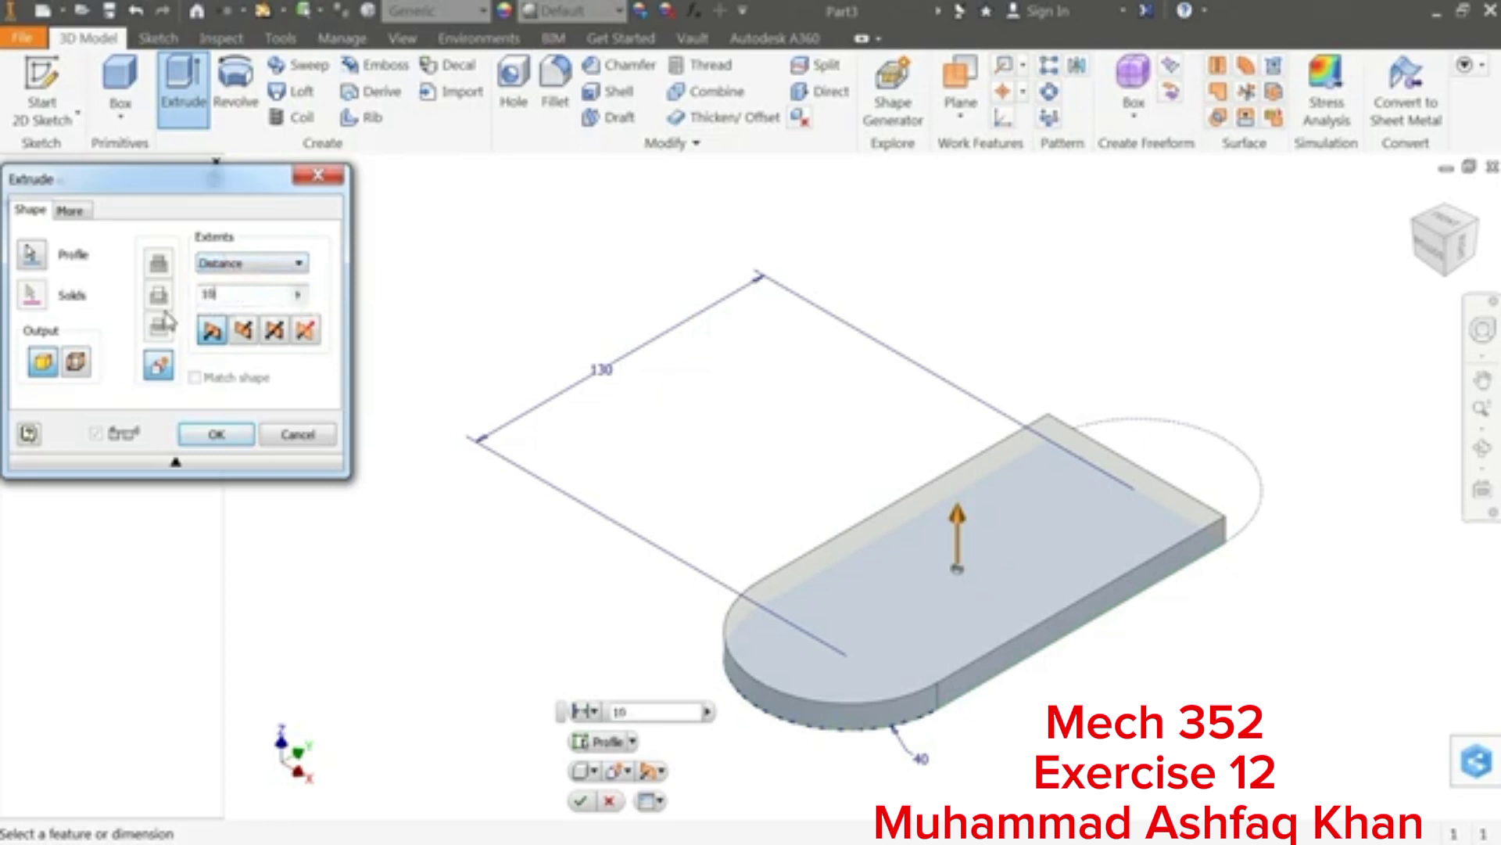
click(244, 331)
click(212, 332)
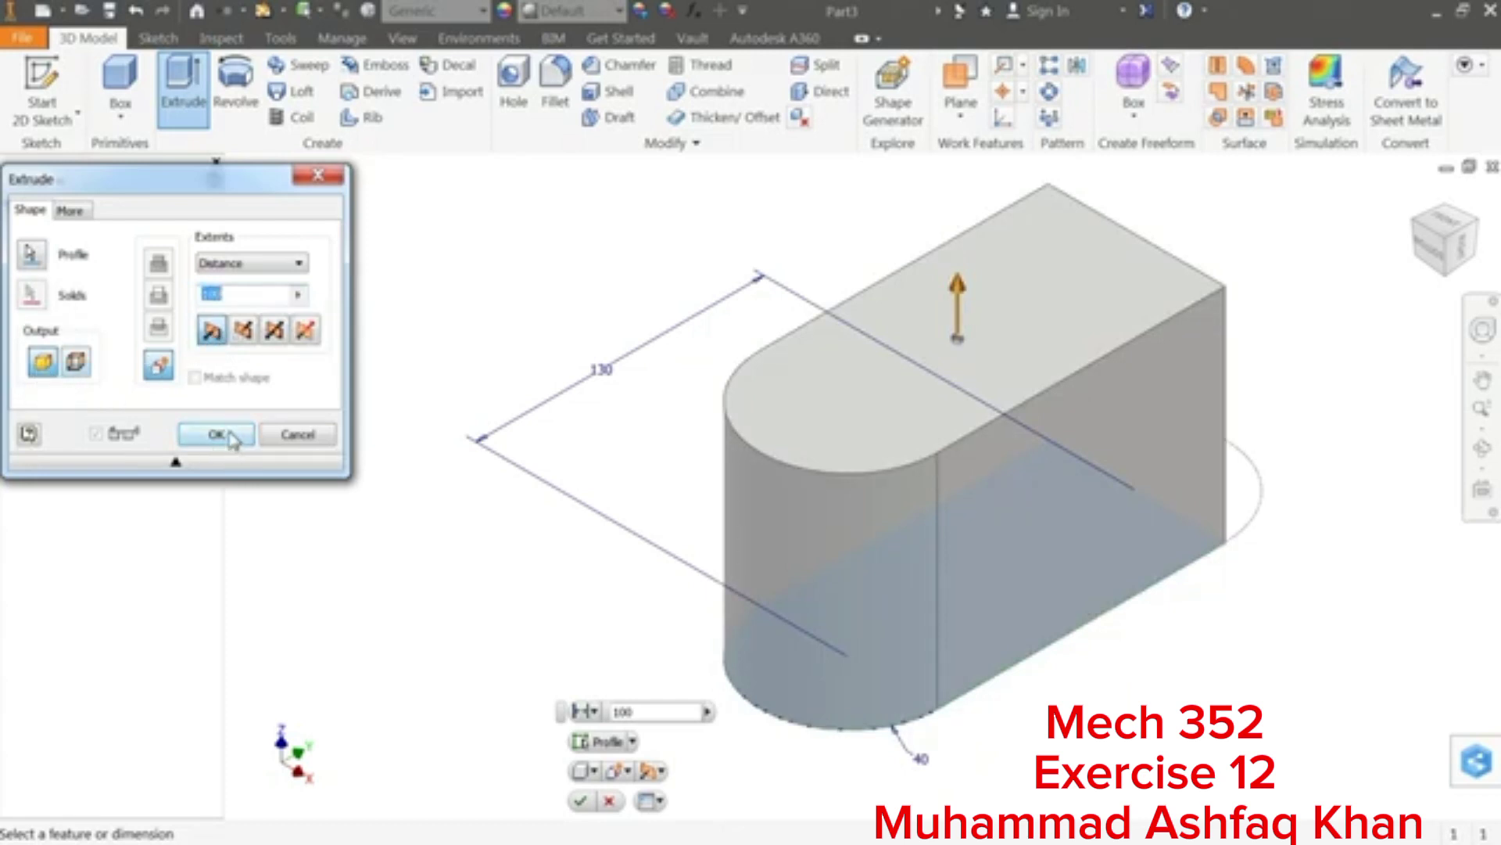
click(218, 435)
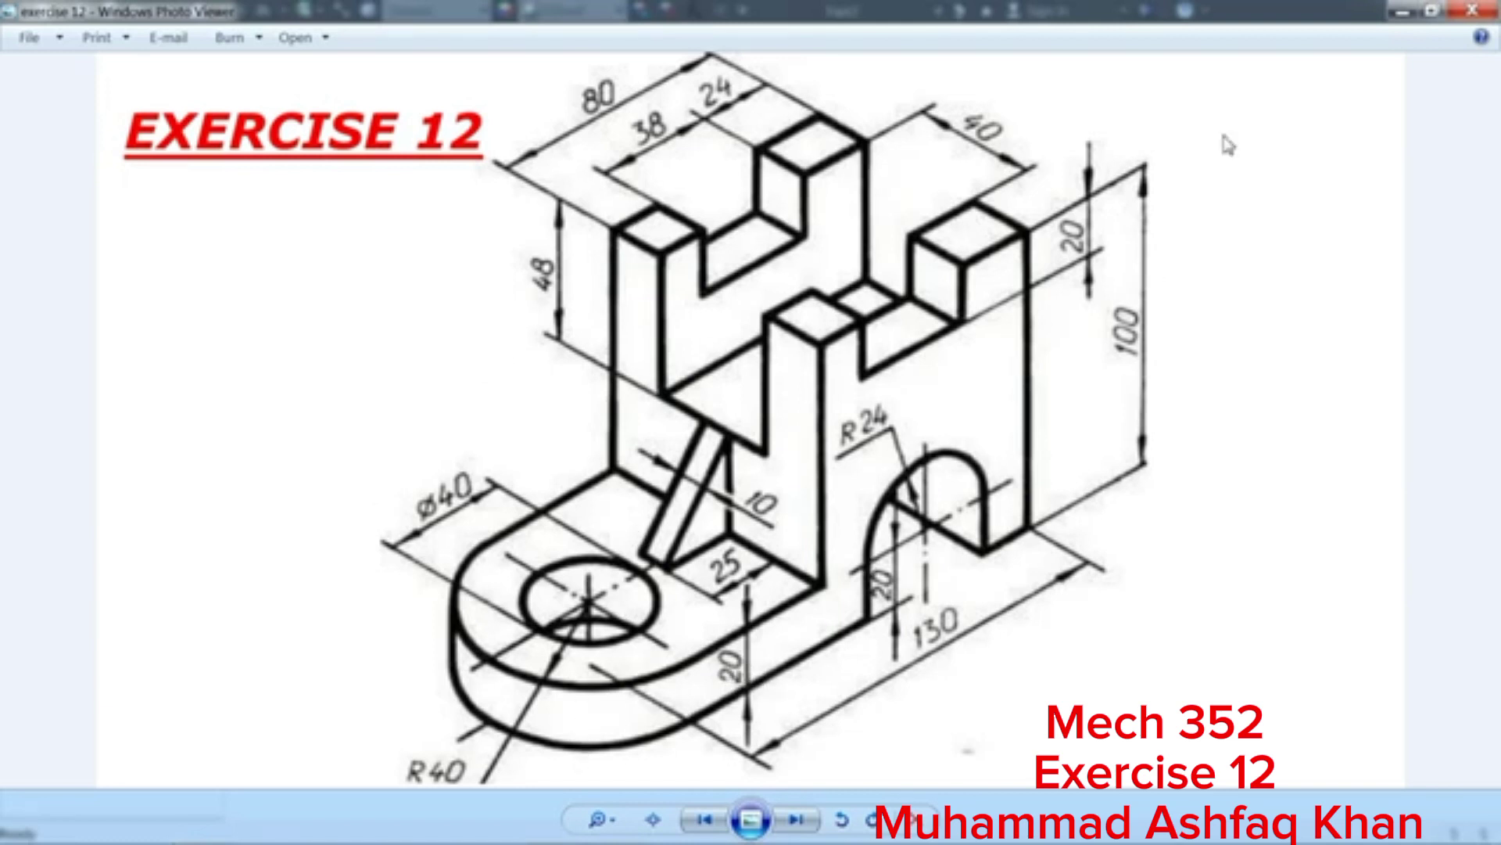
Step: Switch from the reference drawing back to Inventor and start a sketch on the block's flat long side face
click(1402, 15)
click(1054, 469)
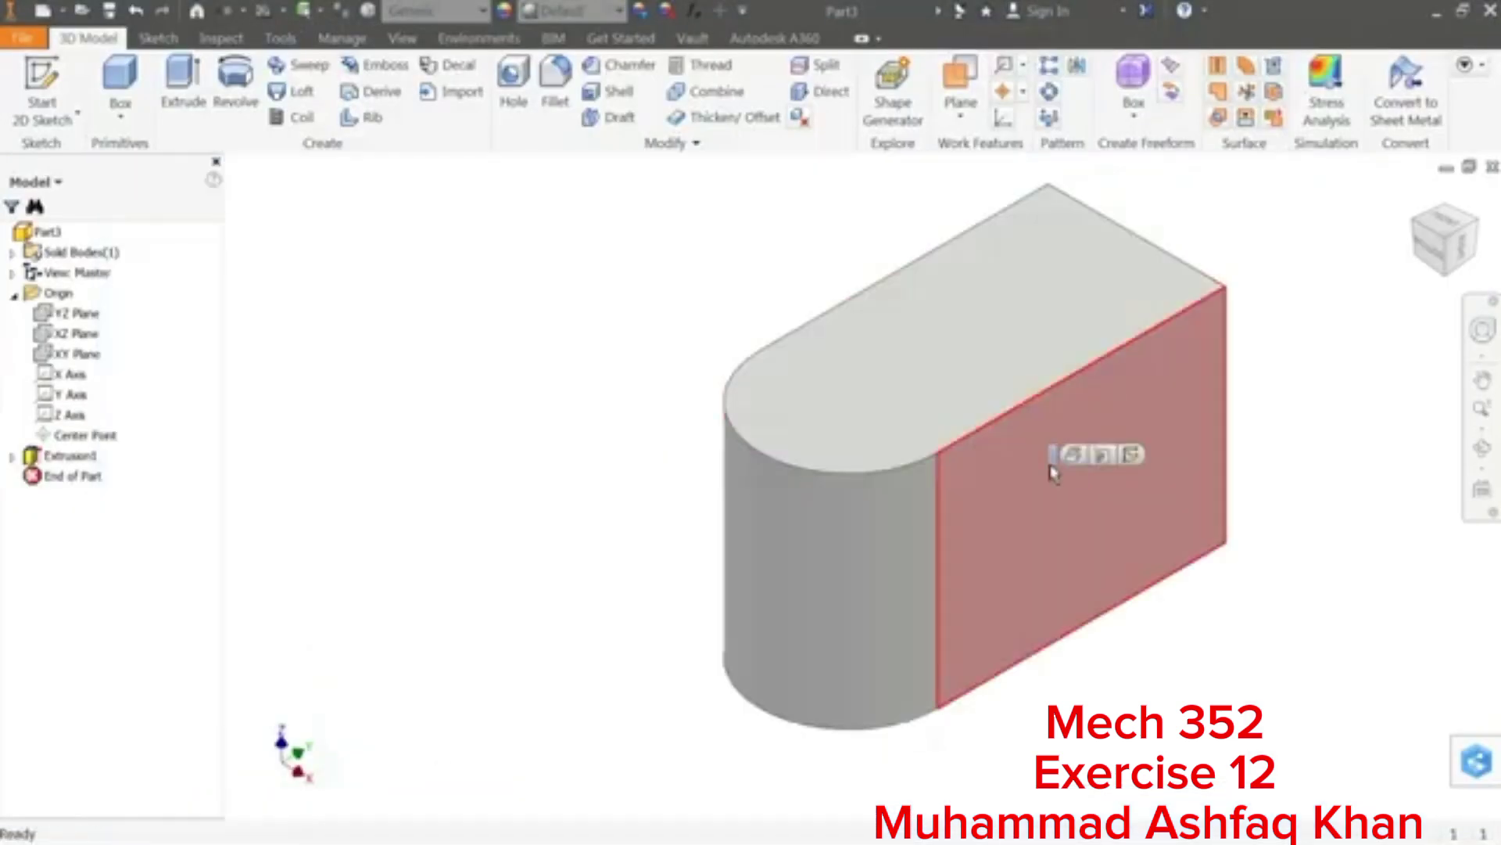
click(1131, 457)
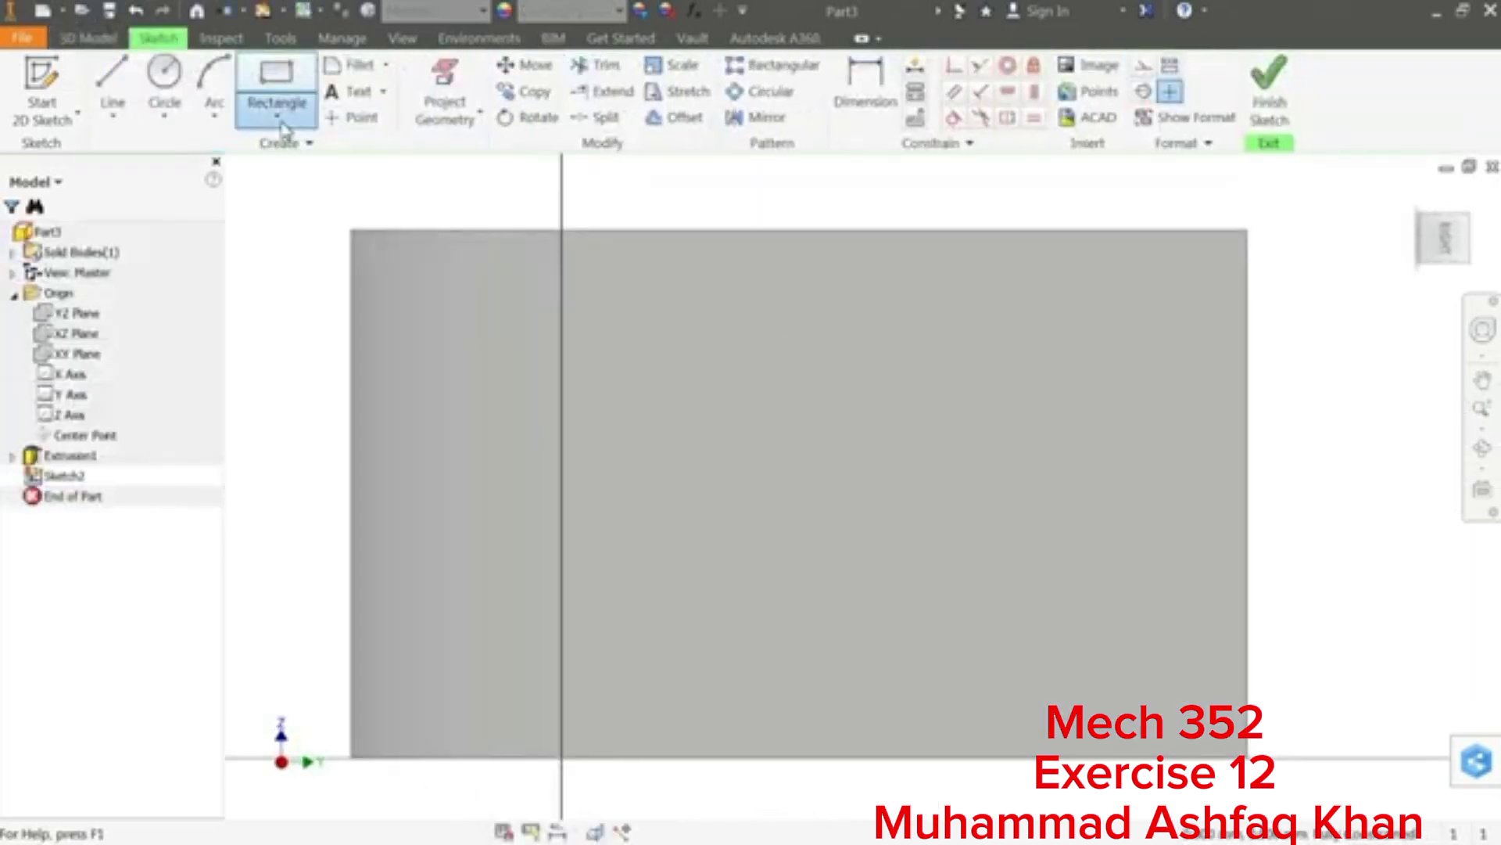
Step: Sketch a rectangle about 83 mm wide and 82 mm high from the face's top edge to the block's rounded end
click(280, 123)
click(298, 150)
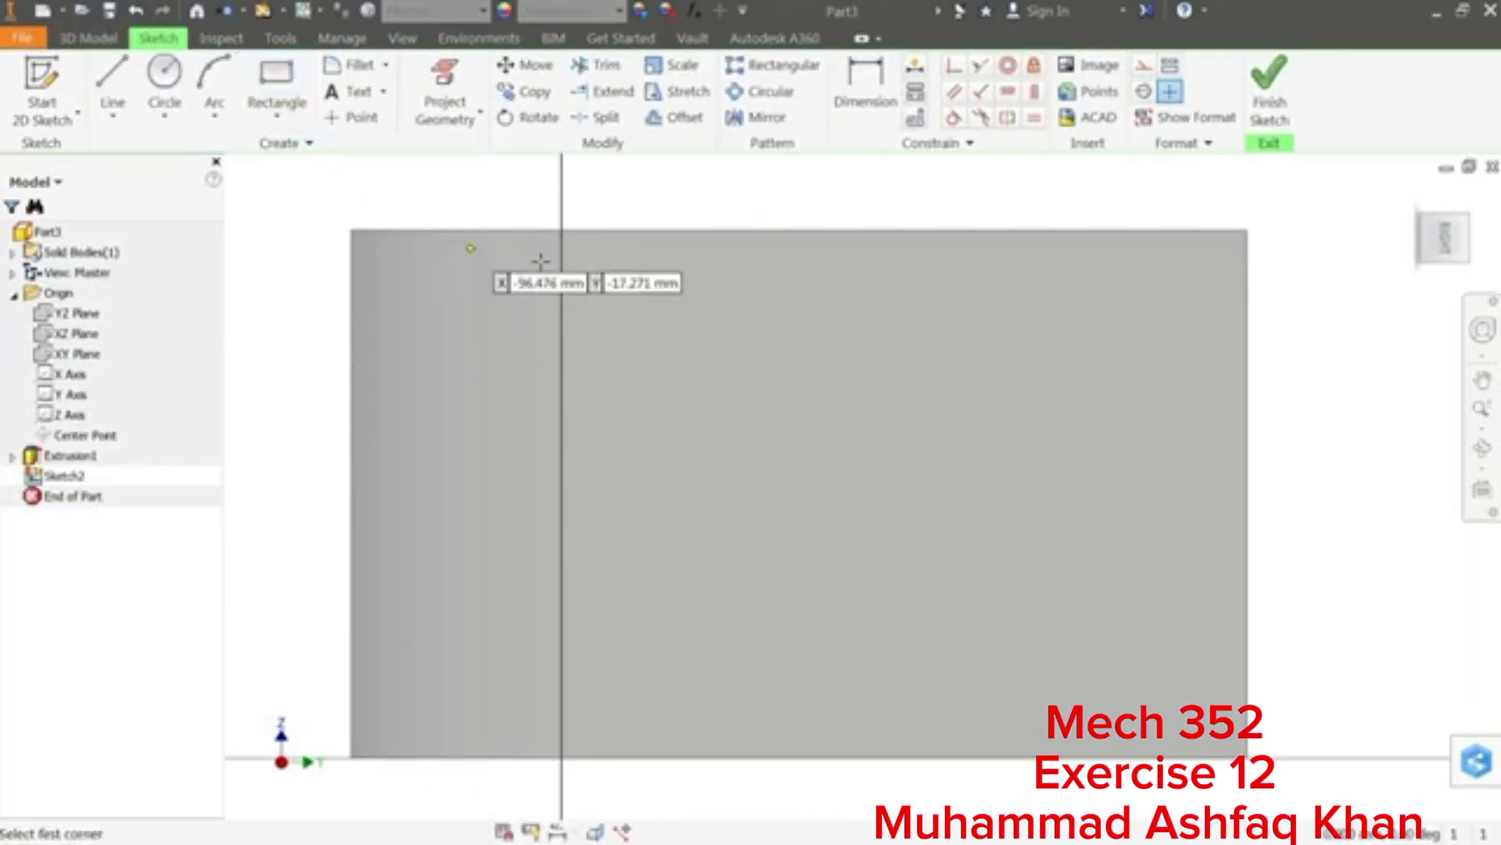
click(787, 230)
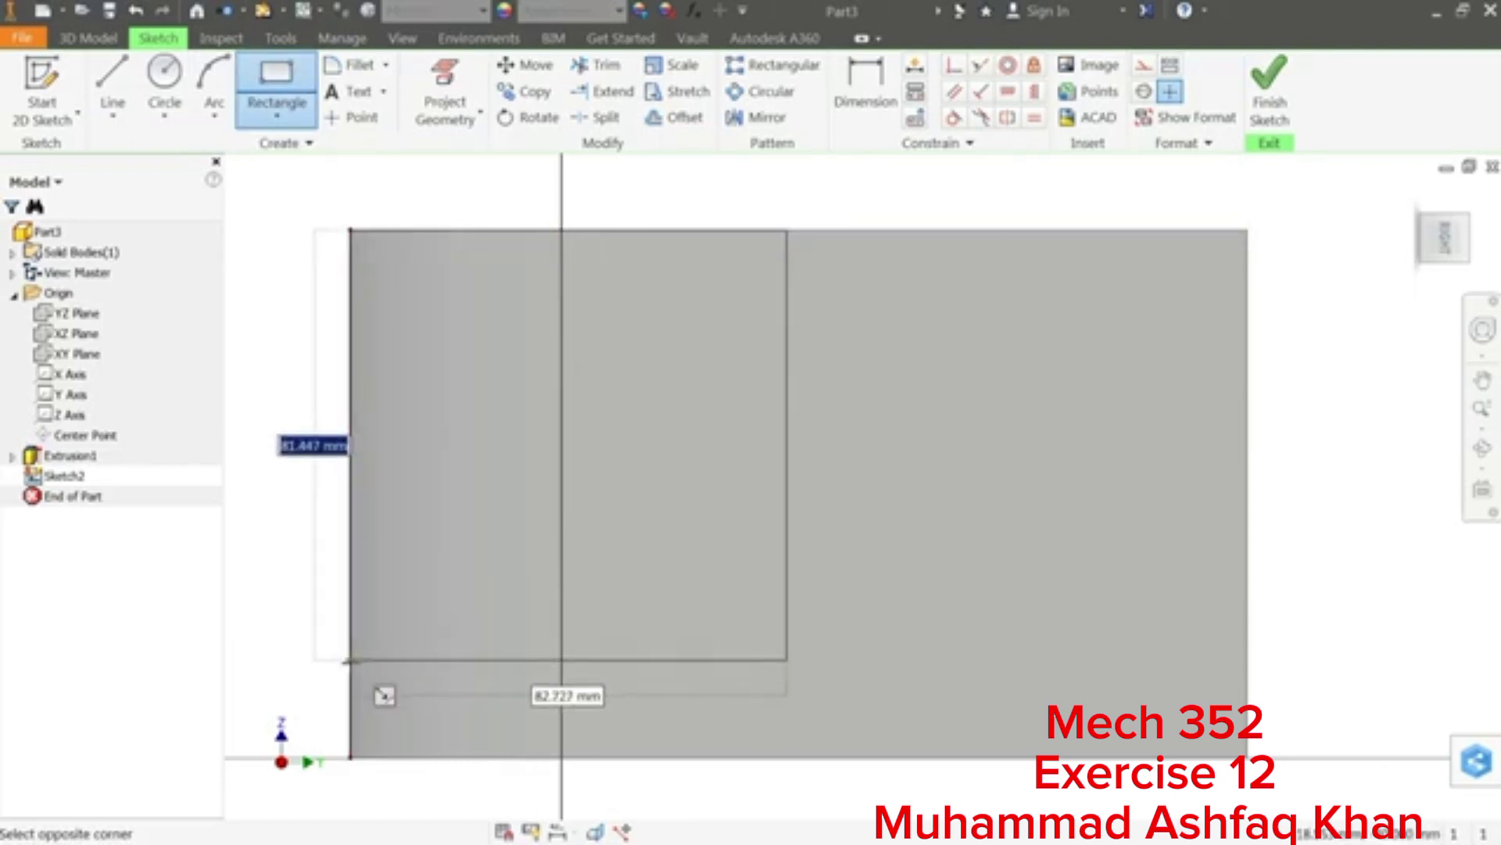
click(349, 662)
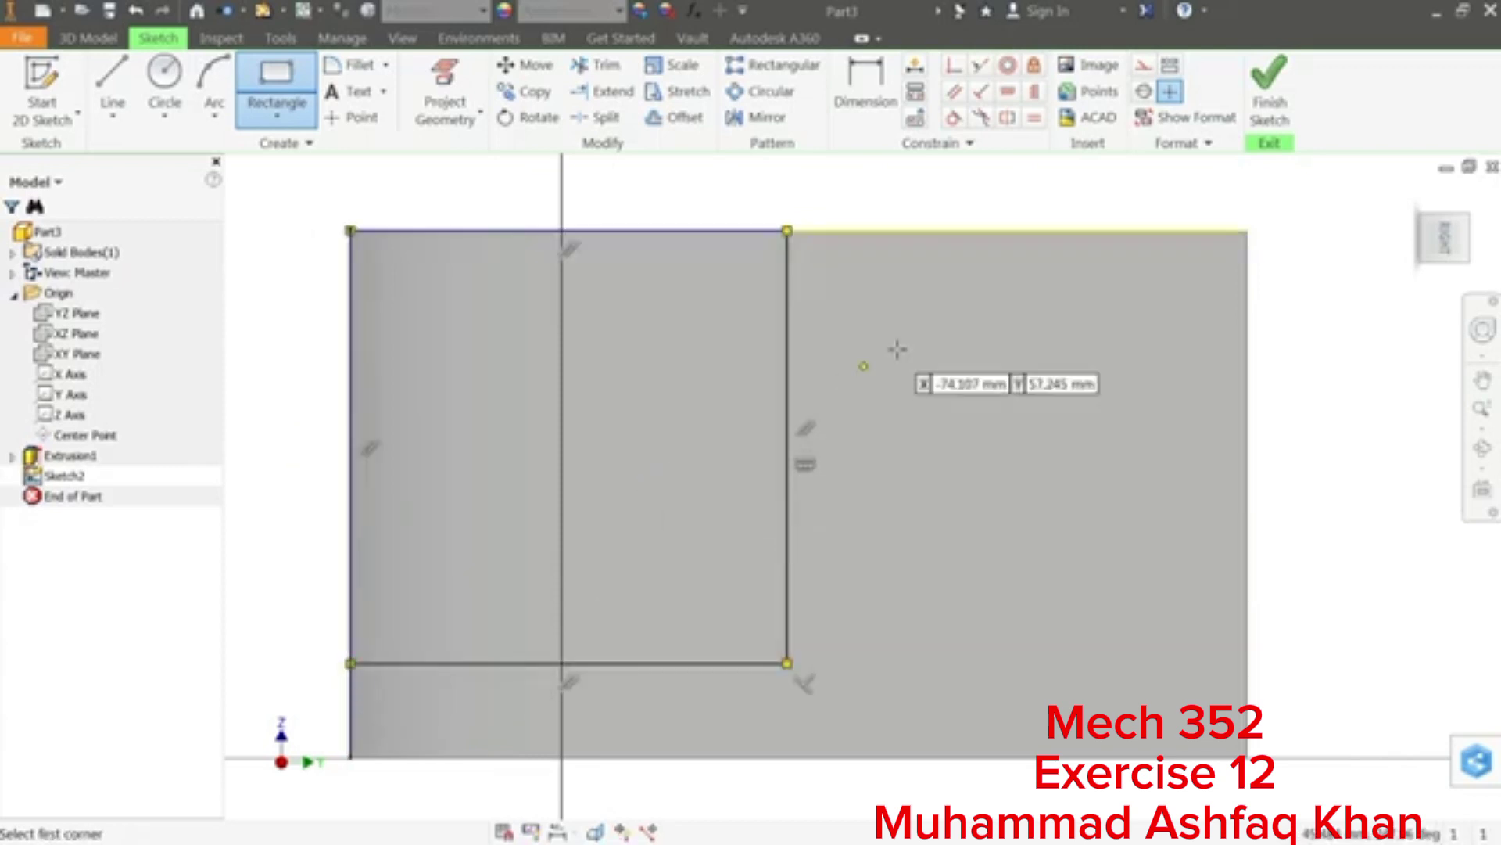
Step: Sketch a rectangle 38 mm wide and 20 mm high, hanging down from the face's top edge near the square end
click(921, 231)
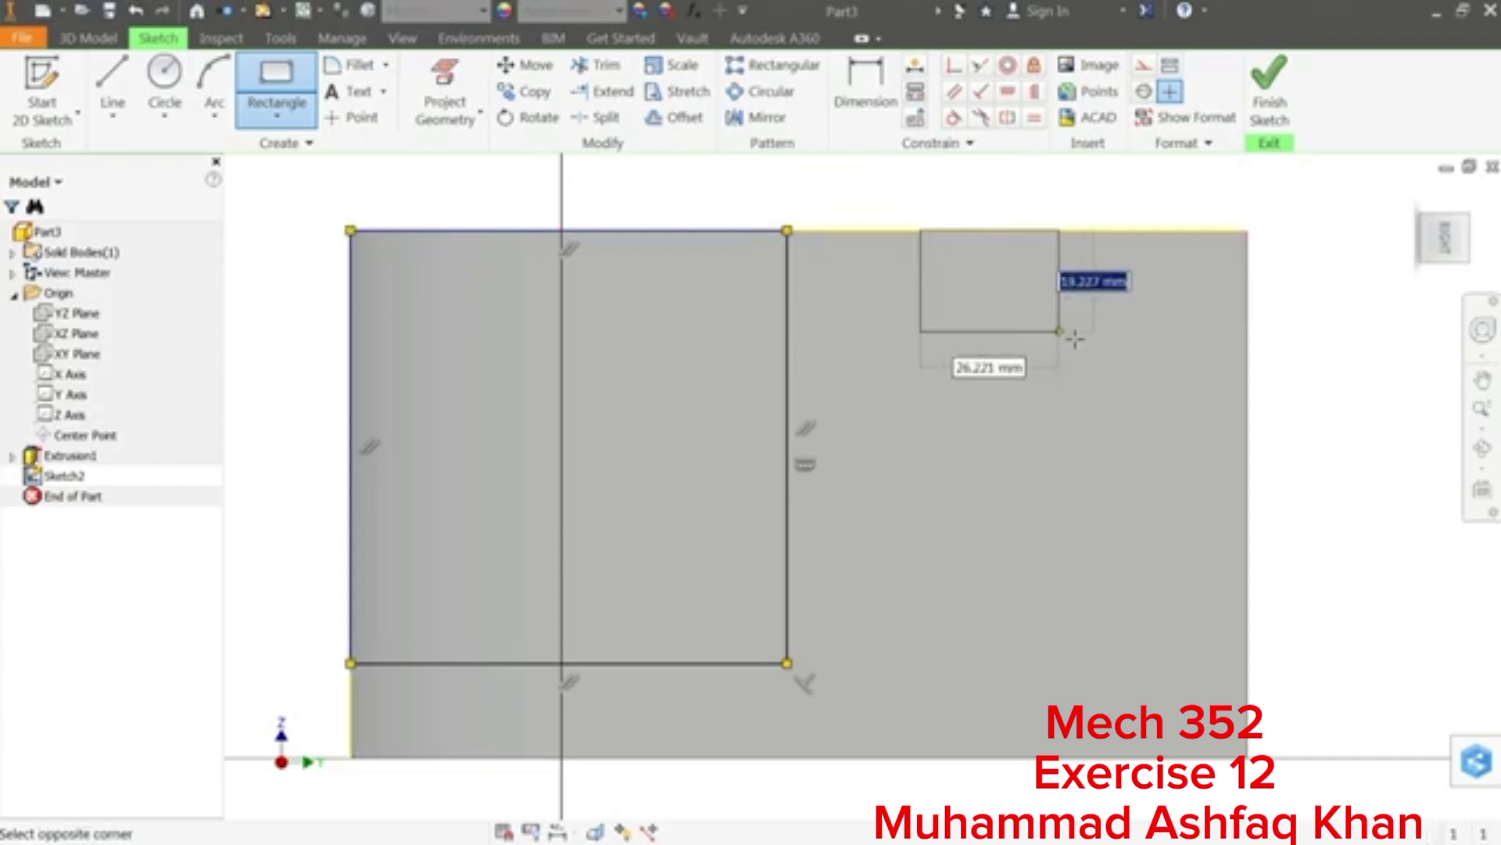
text(20)
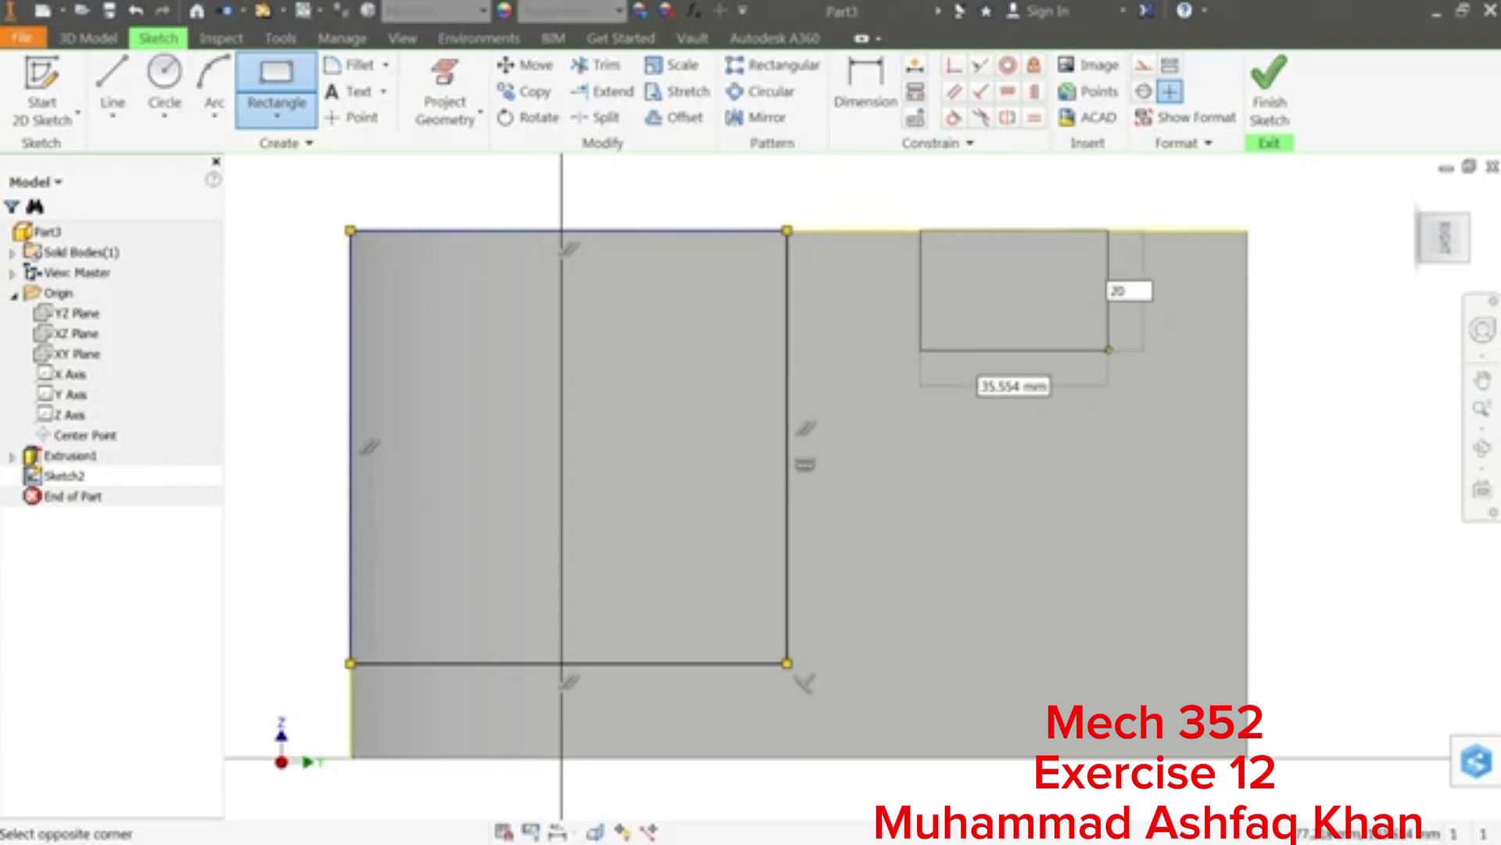
key(Tab)
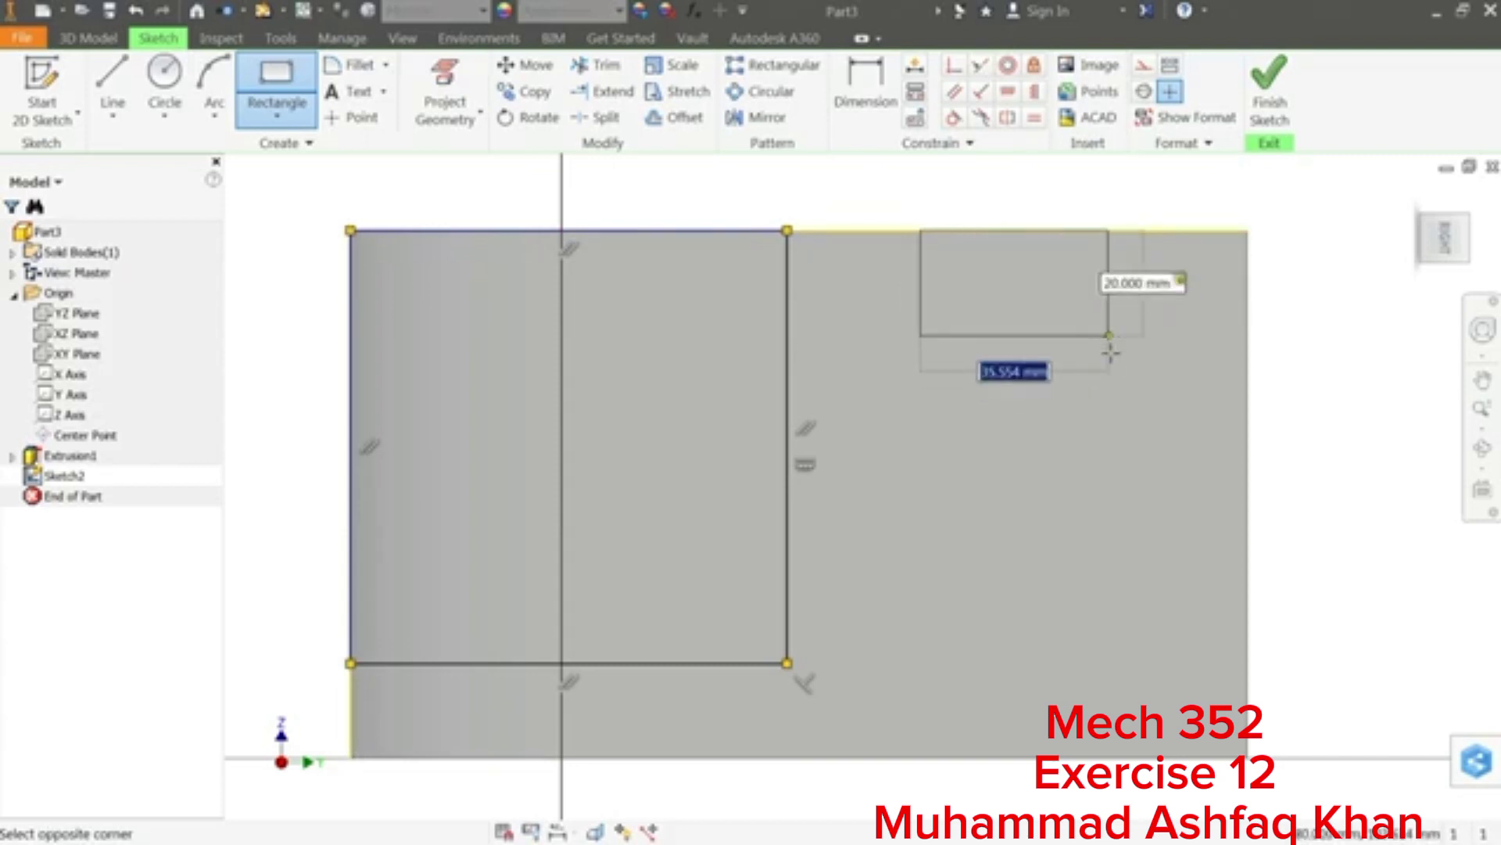
text(1)
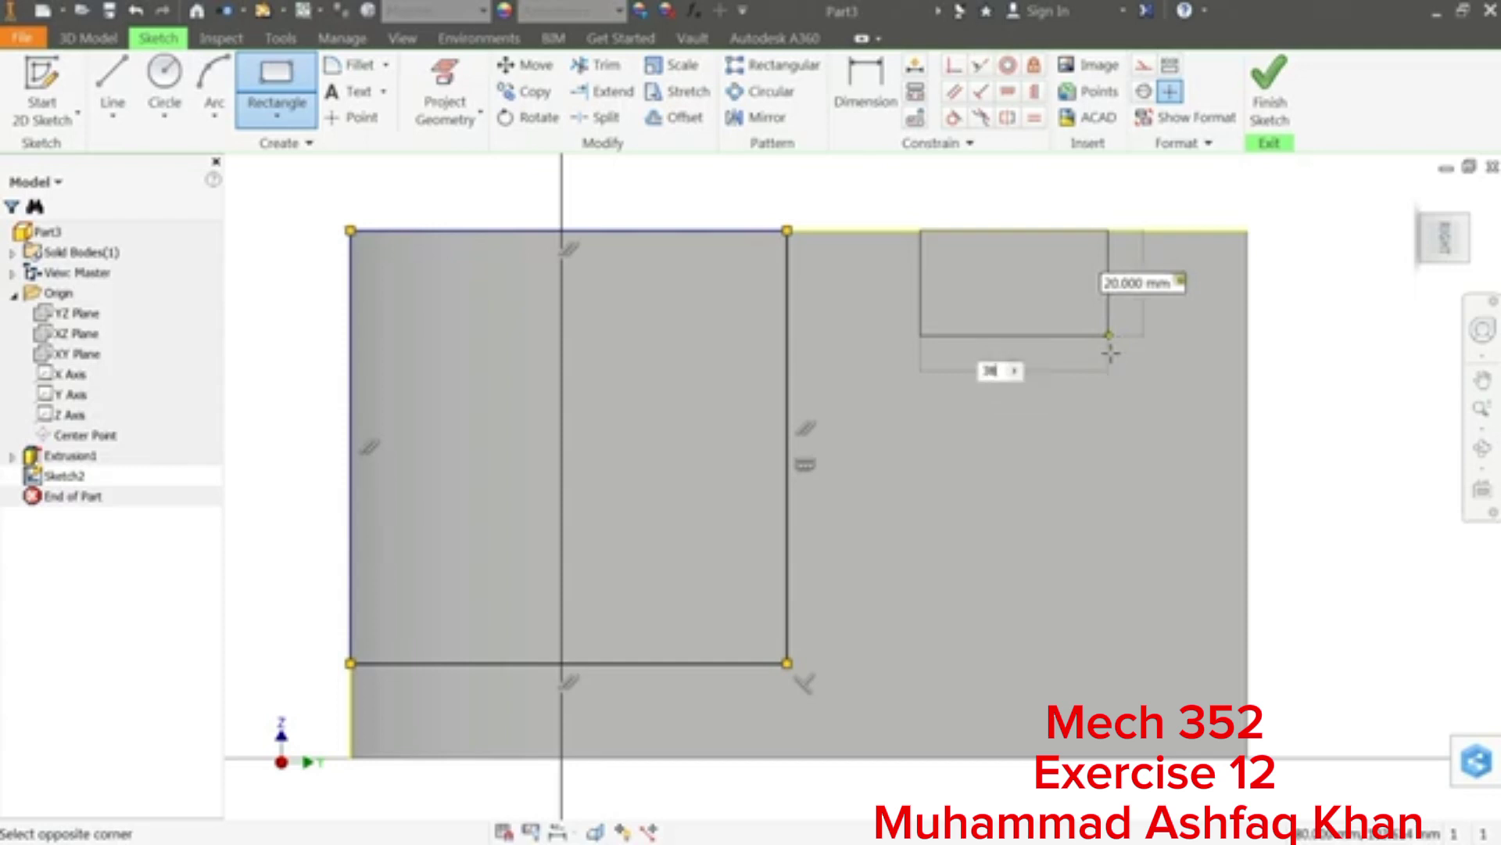
text(8)
key(Return)
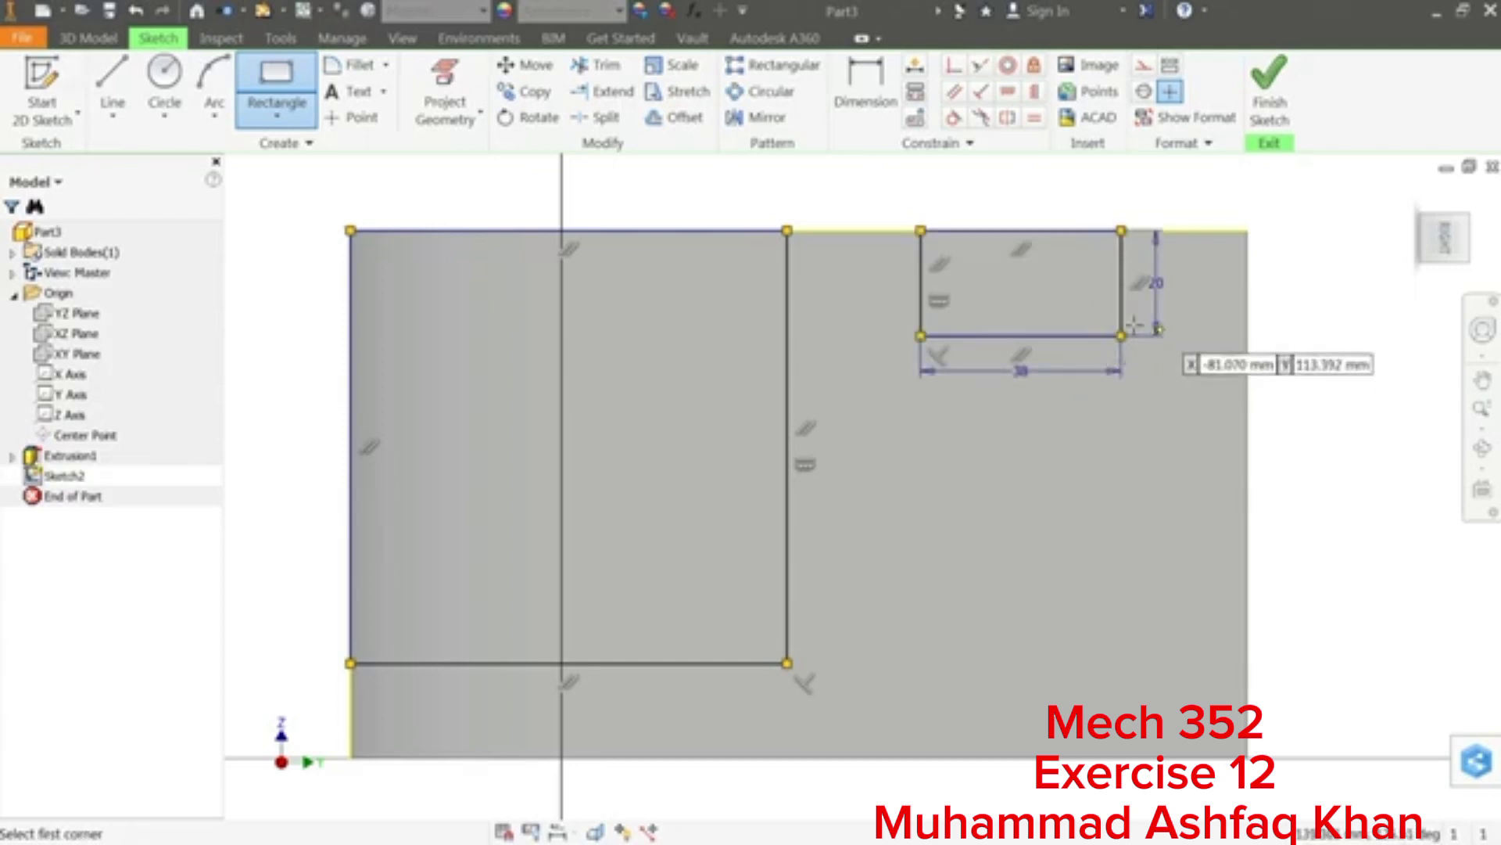
Step: Dimension the small rectangle's nearer side as 24 mm from the block's square end
click(865, 86)
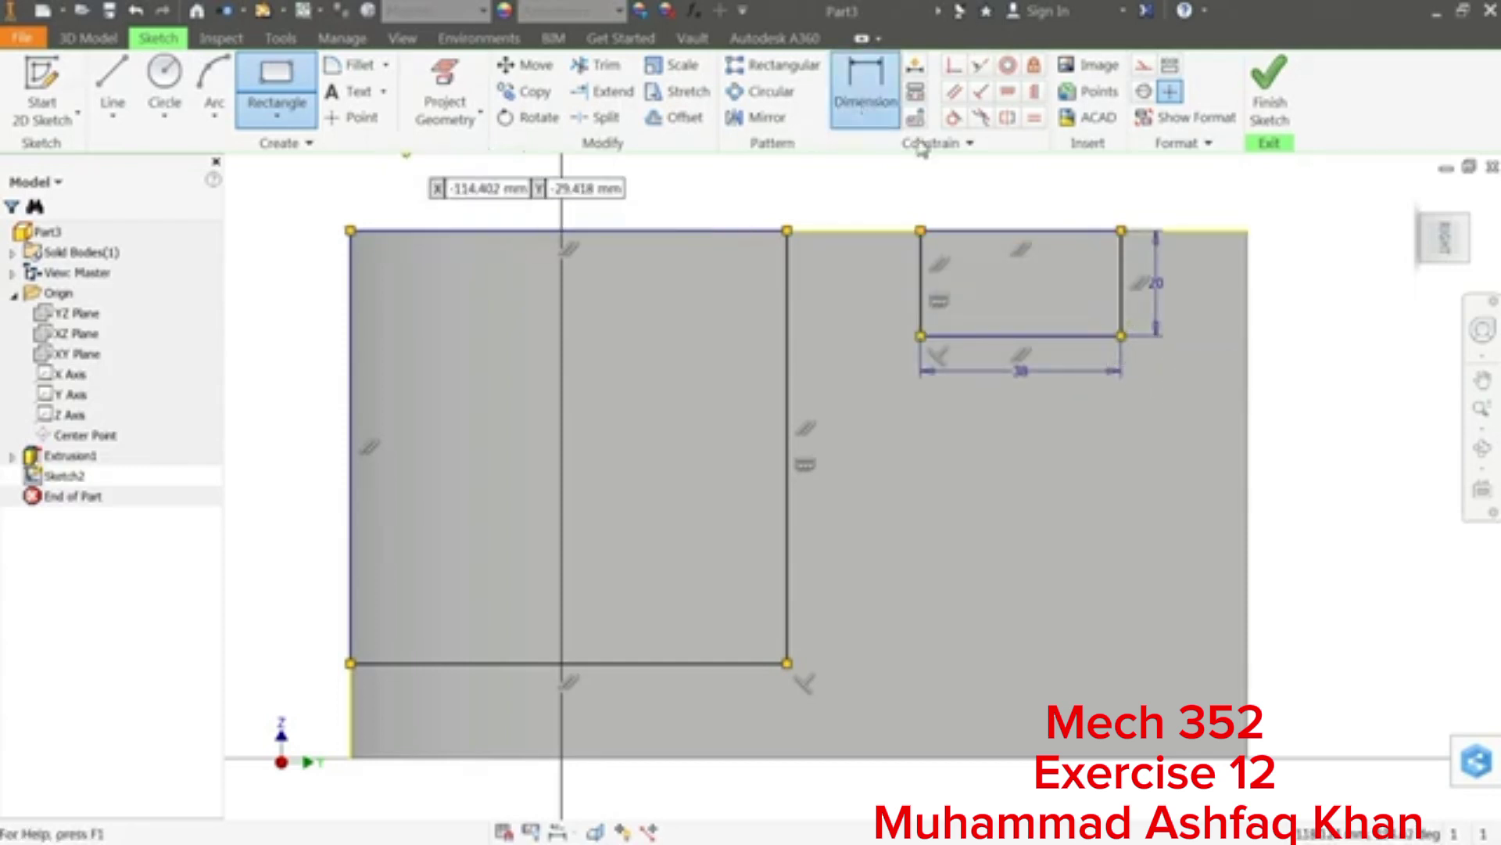
click(1123, 313)
click(1250, 335)
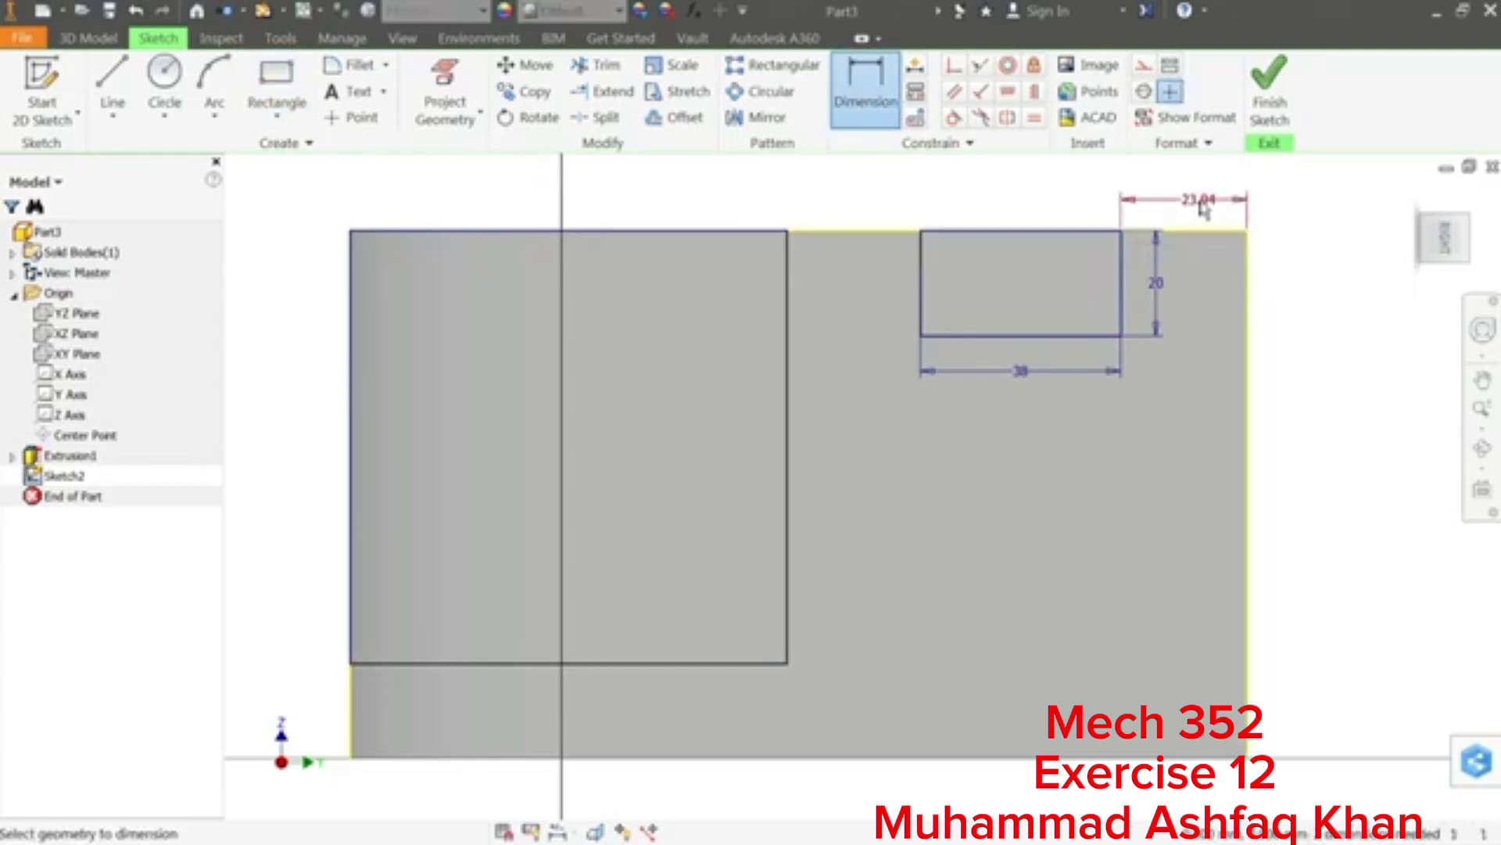
click(1203, 208)
text(24)
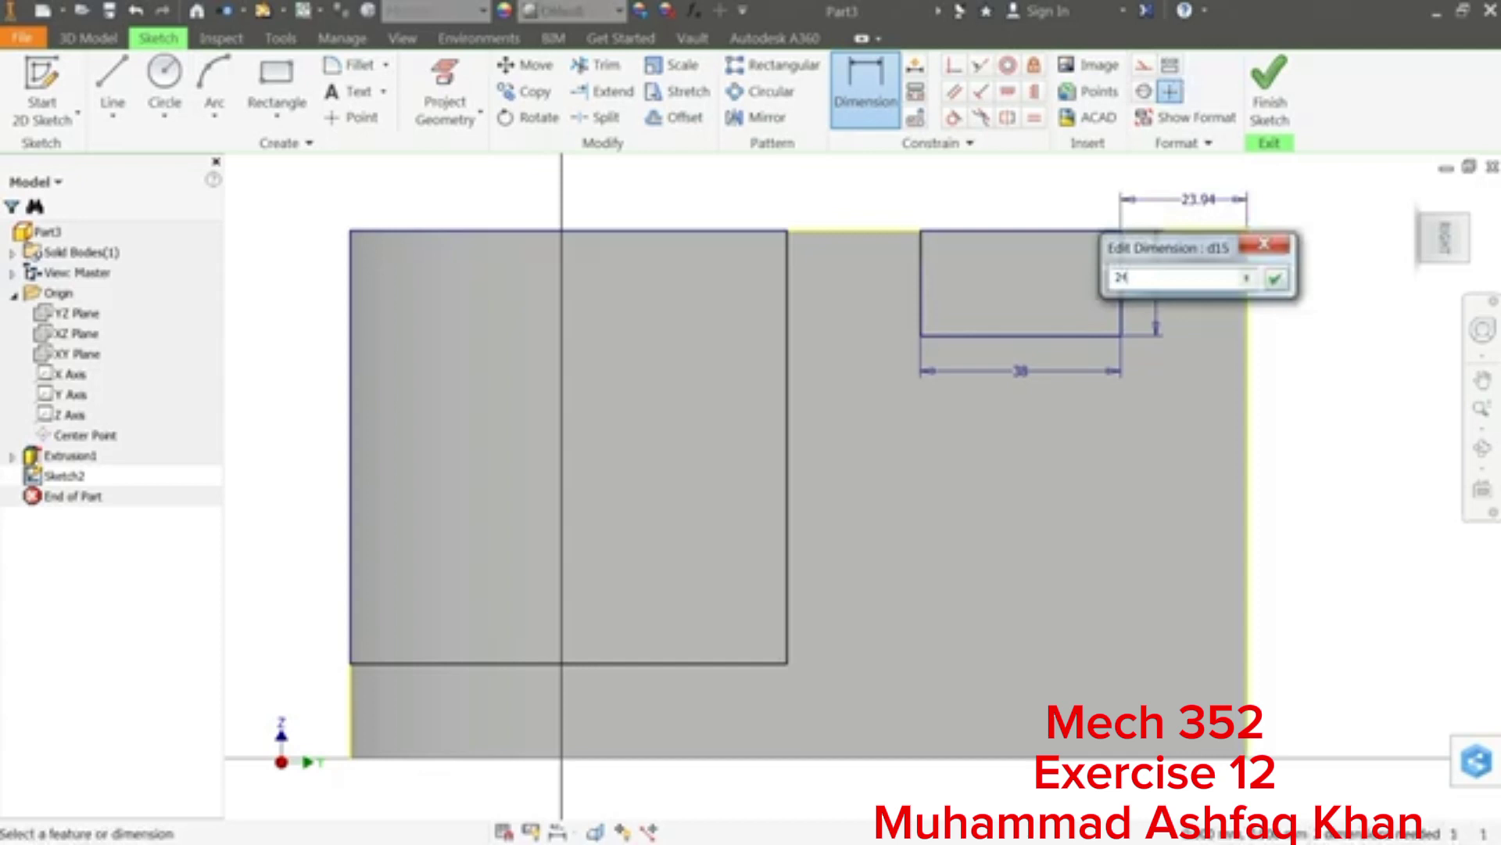
click(1275, 279)
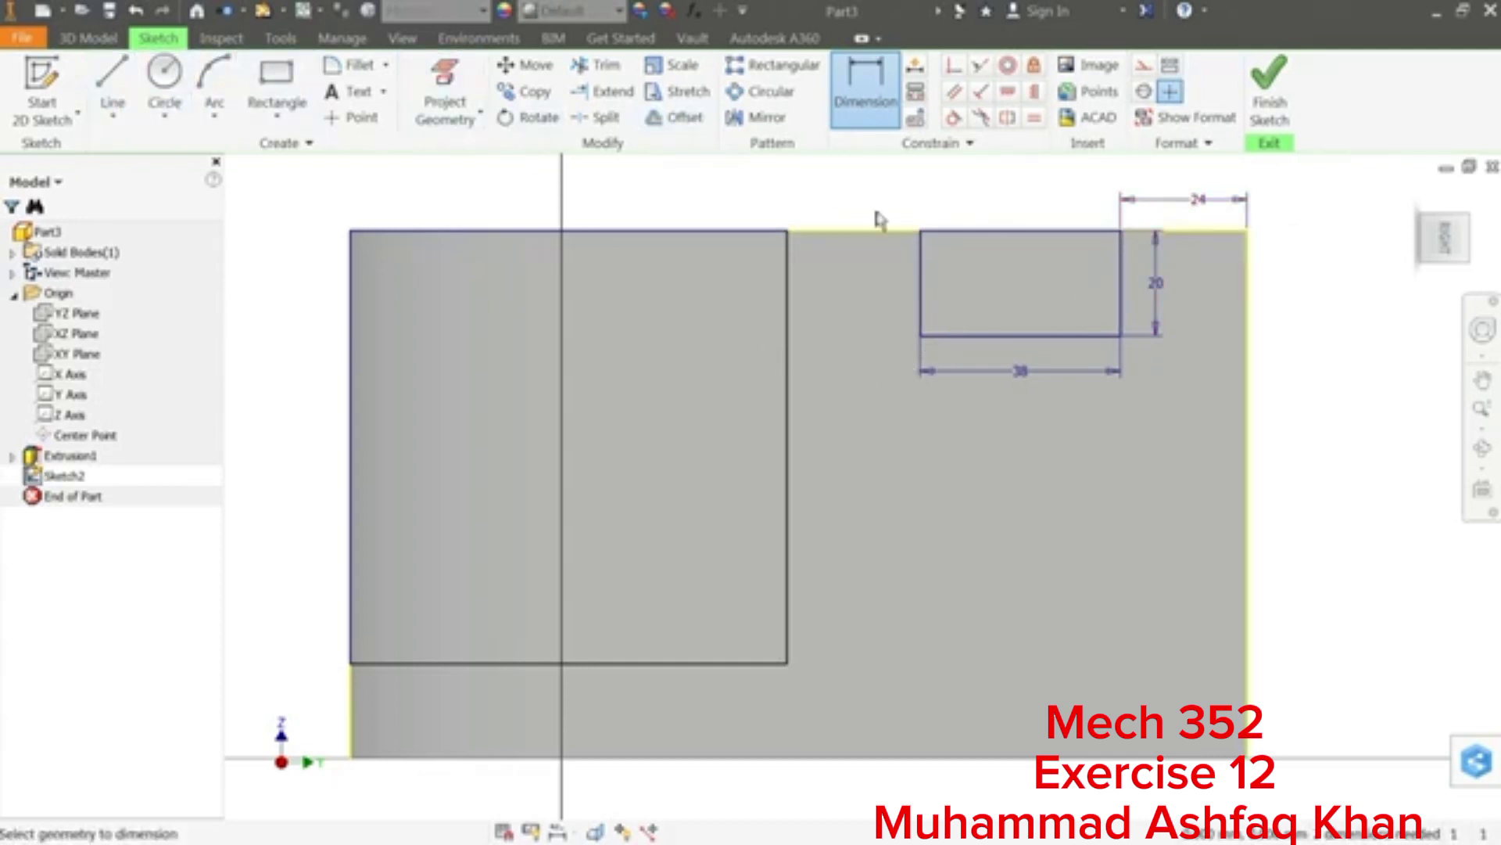
Step: Dimension the large rectangle's inner vertical side as 80 mm from the block's square end
click(1247, 354)
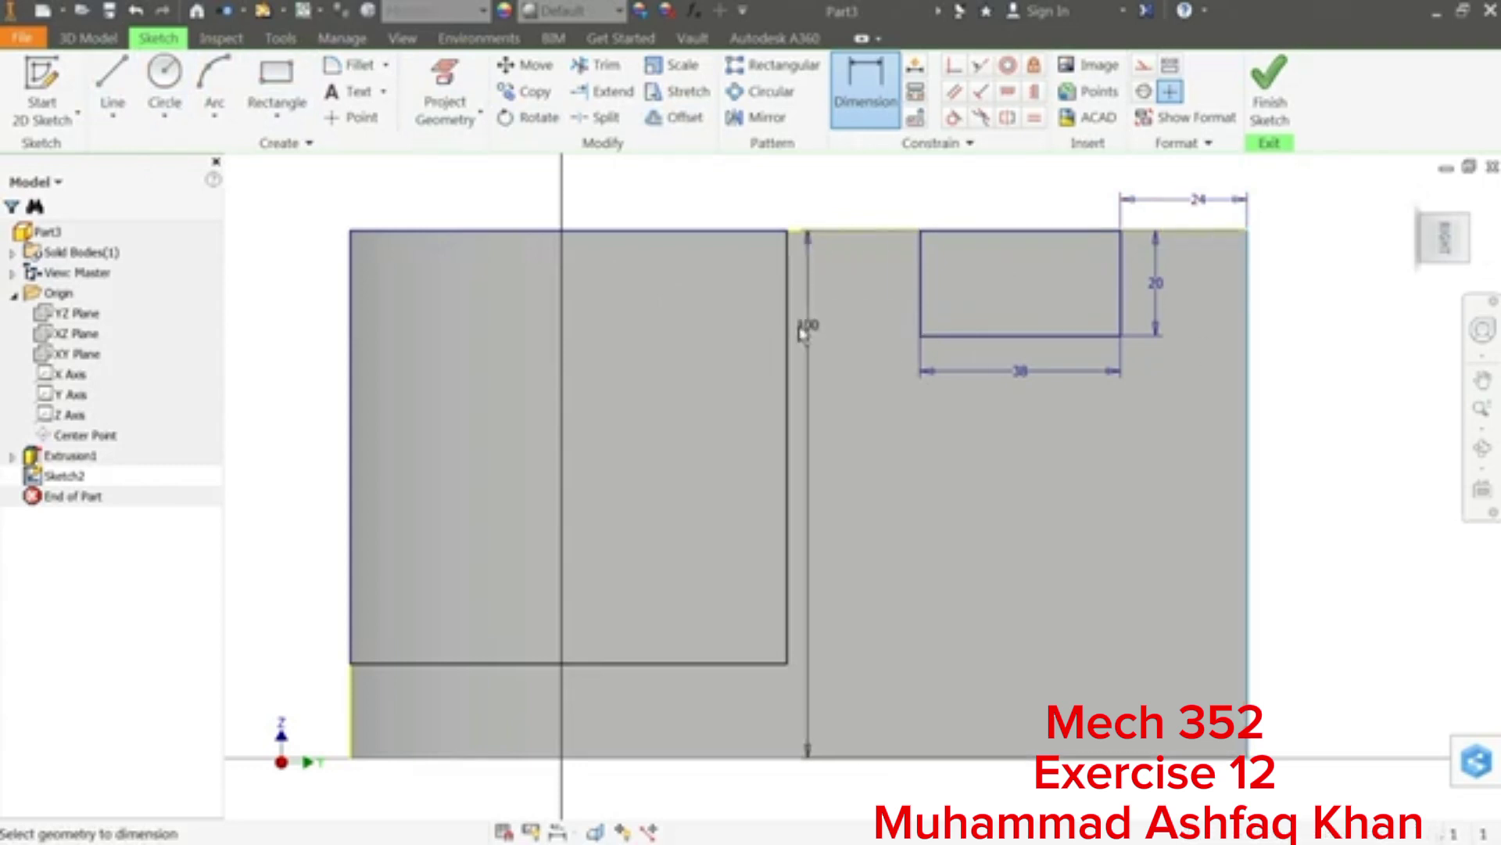
click(789, 344)
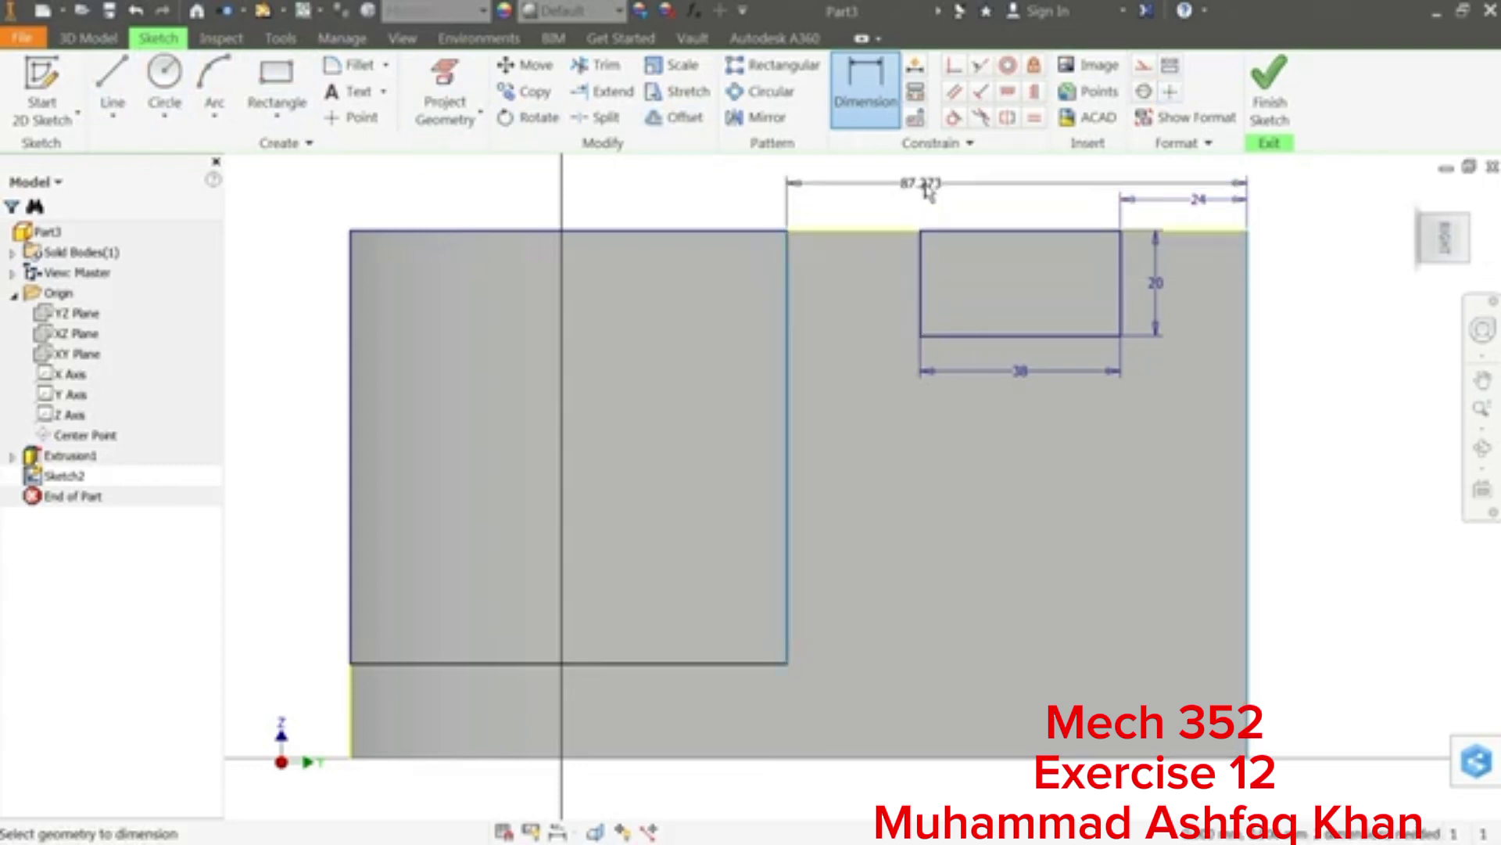
click(954, 185)
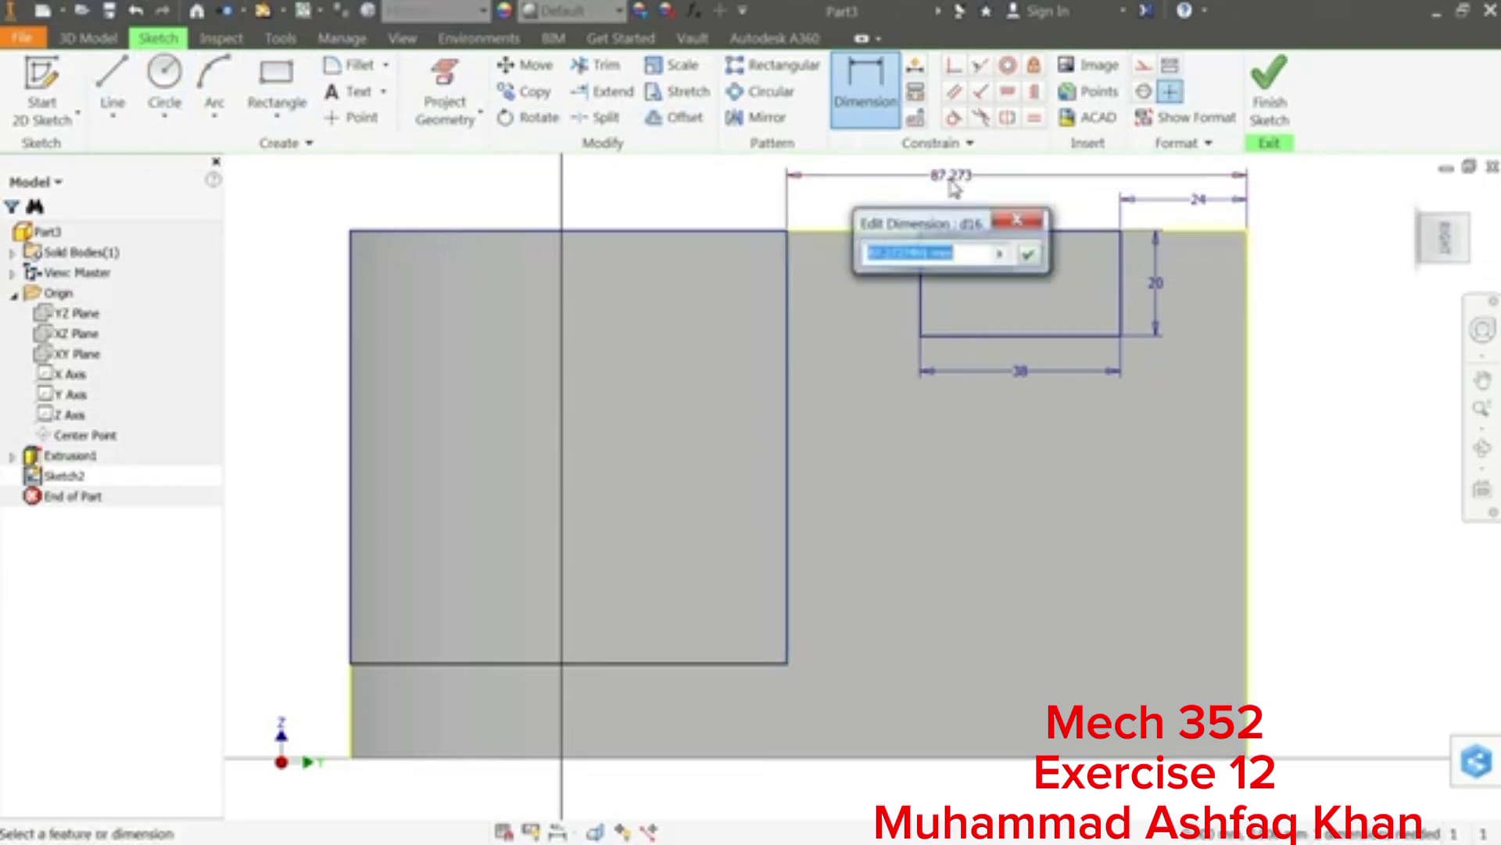
text(80)
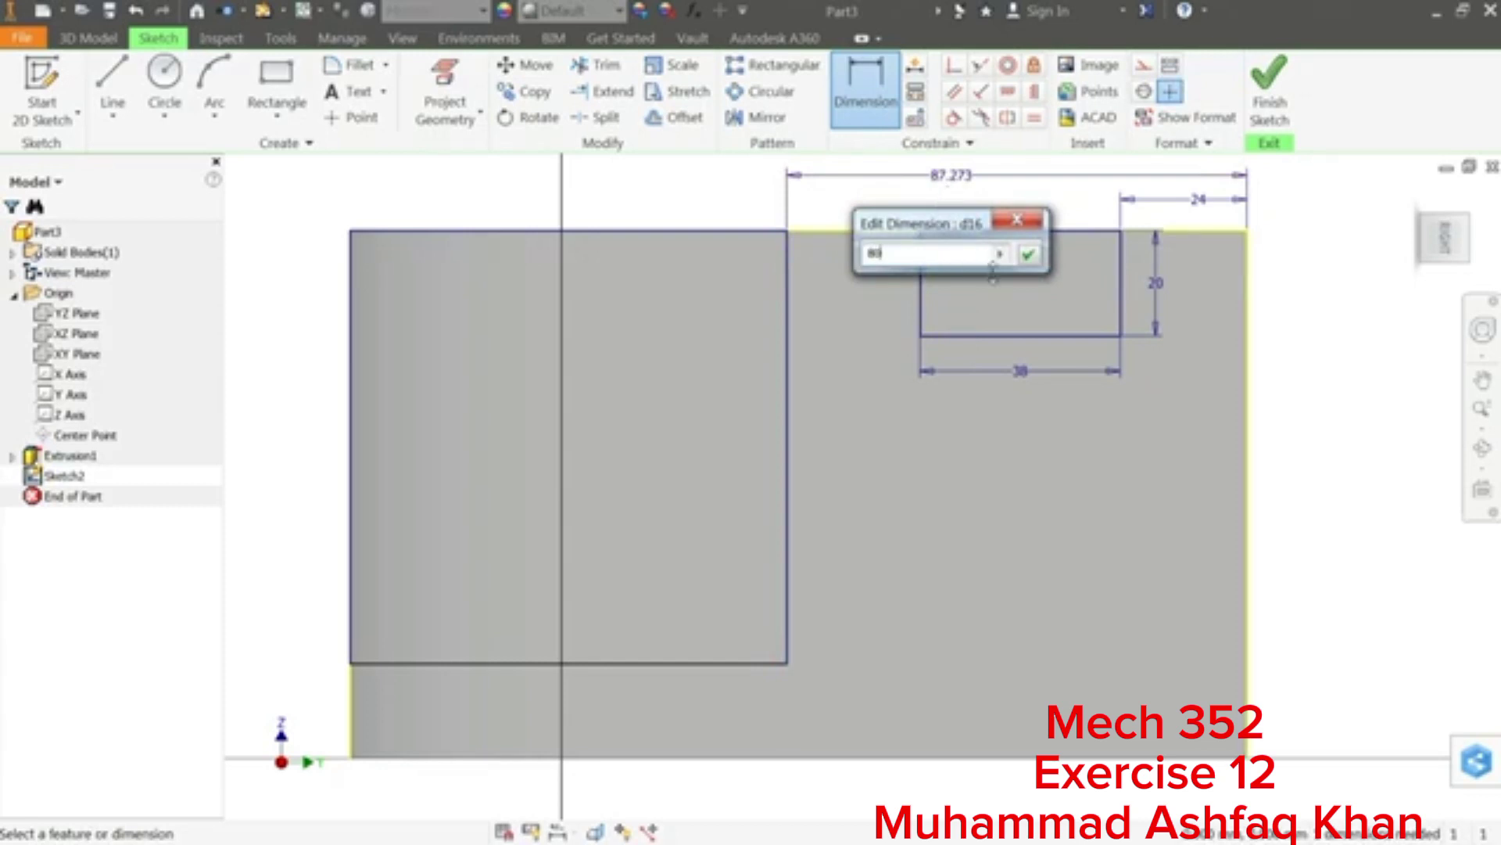
click(1028, 255)
Step: Dimension the large rectangle's lower side as 20 mm above the block's bottom edge
click(448, 665)
click(452, 768)
click(327, 729)
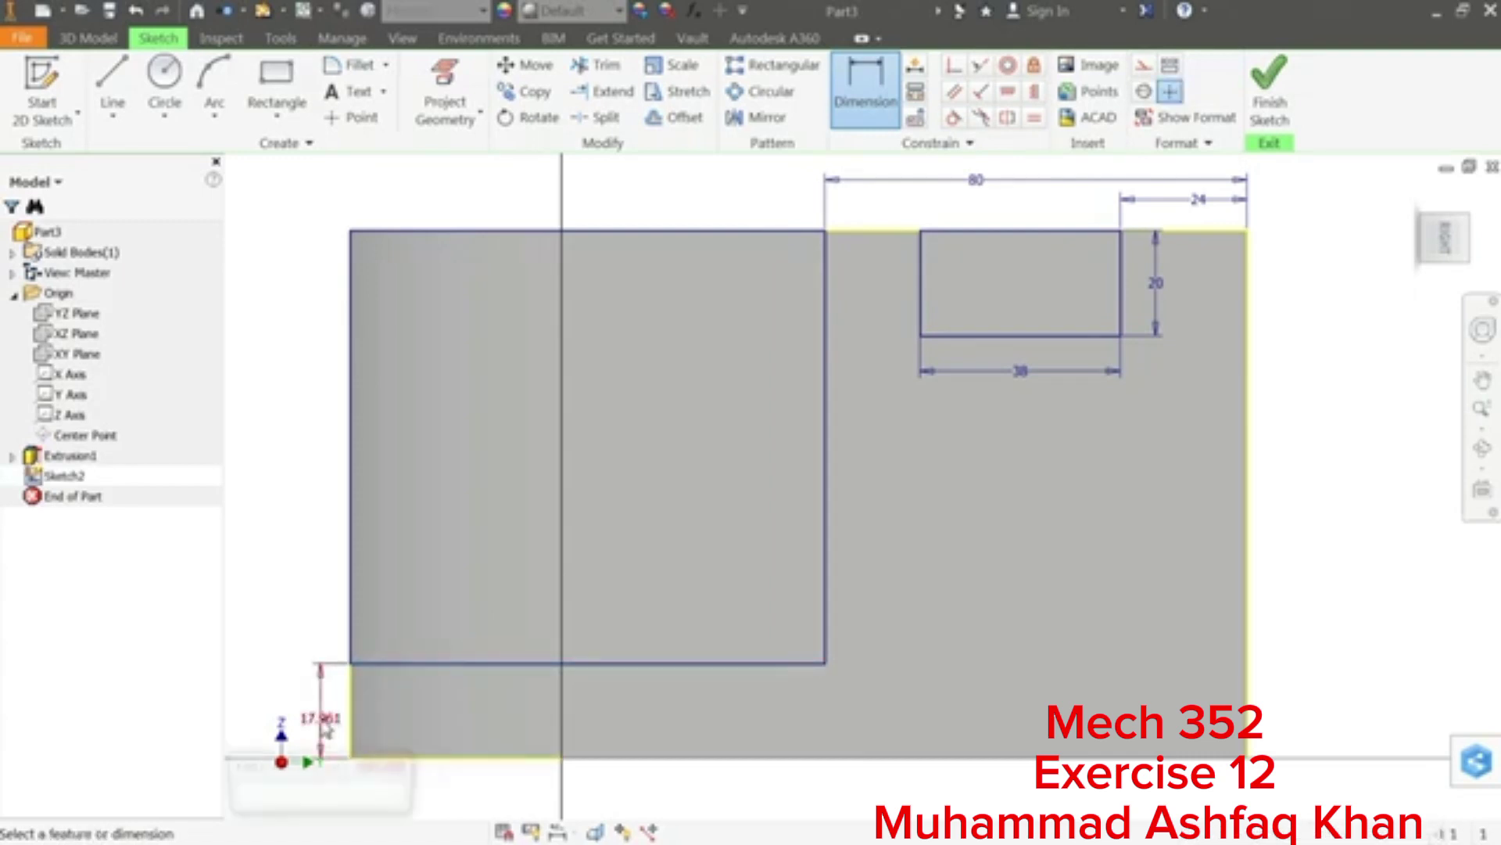
text(20)
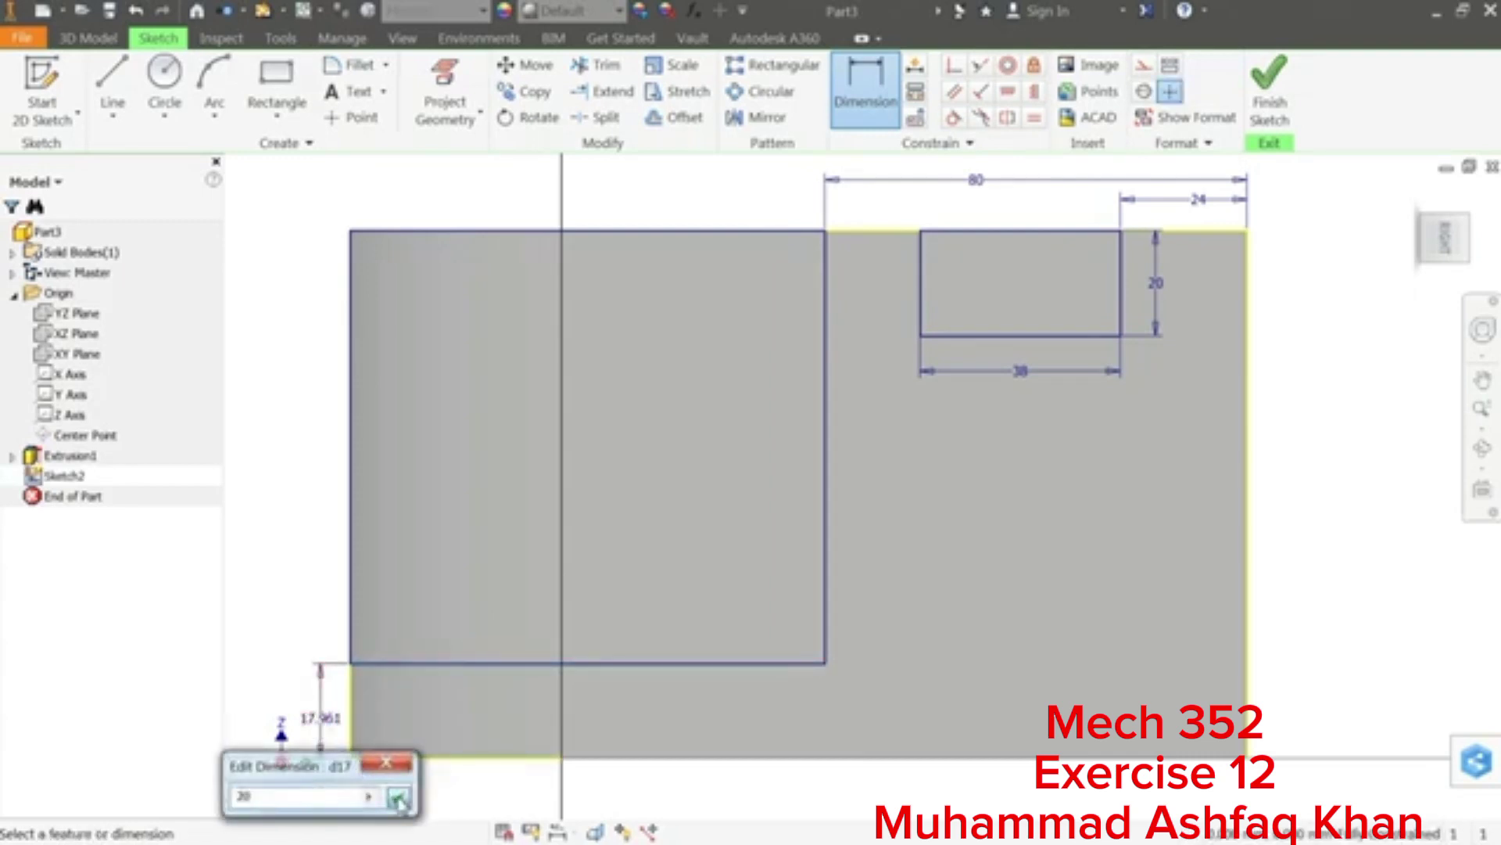
click(392, 794)
Step: Sketch a closed arched profile on the bottom edge below the small rectangle, with sides about 26 mm high and a tangent arc of about 17.5 mm radius
click(112, 84)
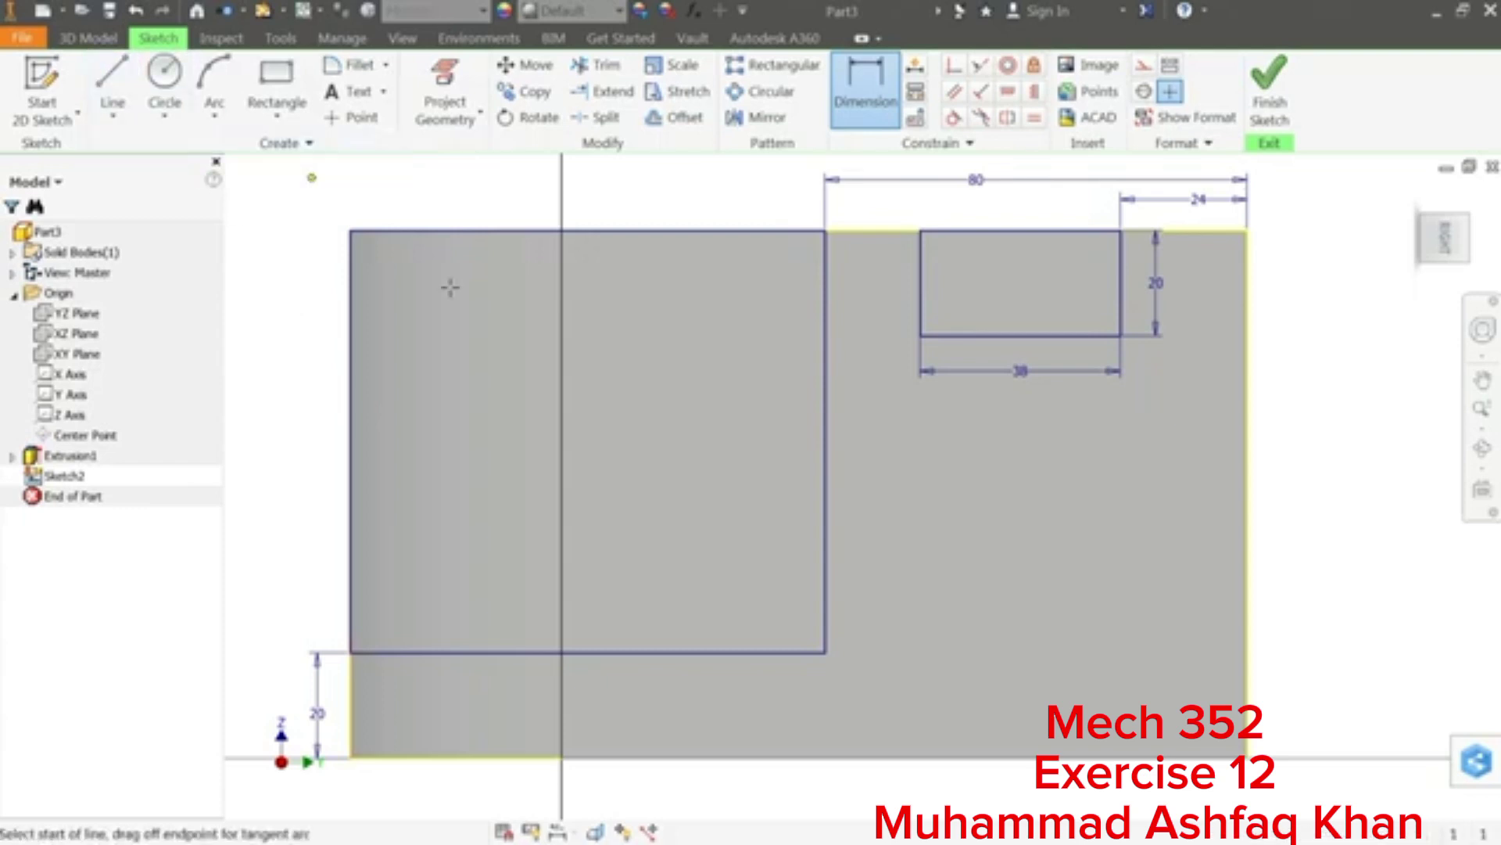
click(917, 759)
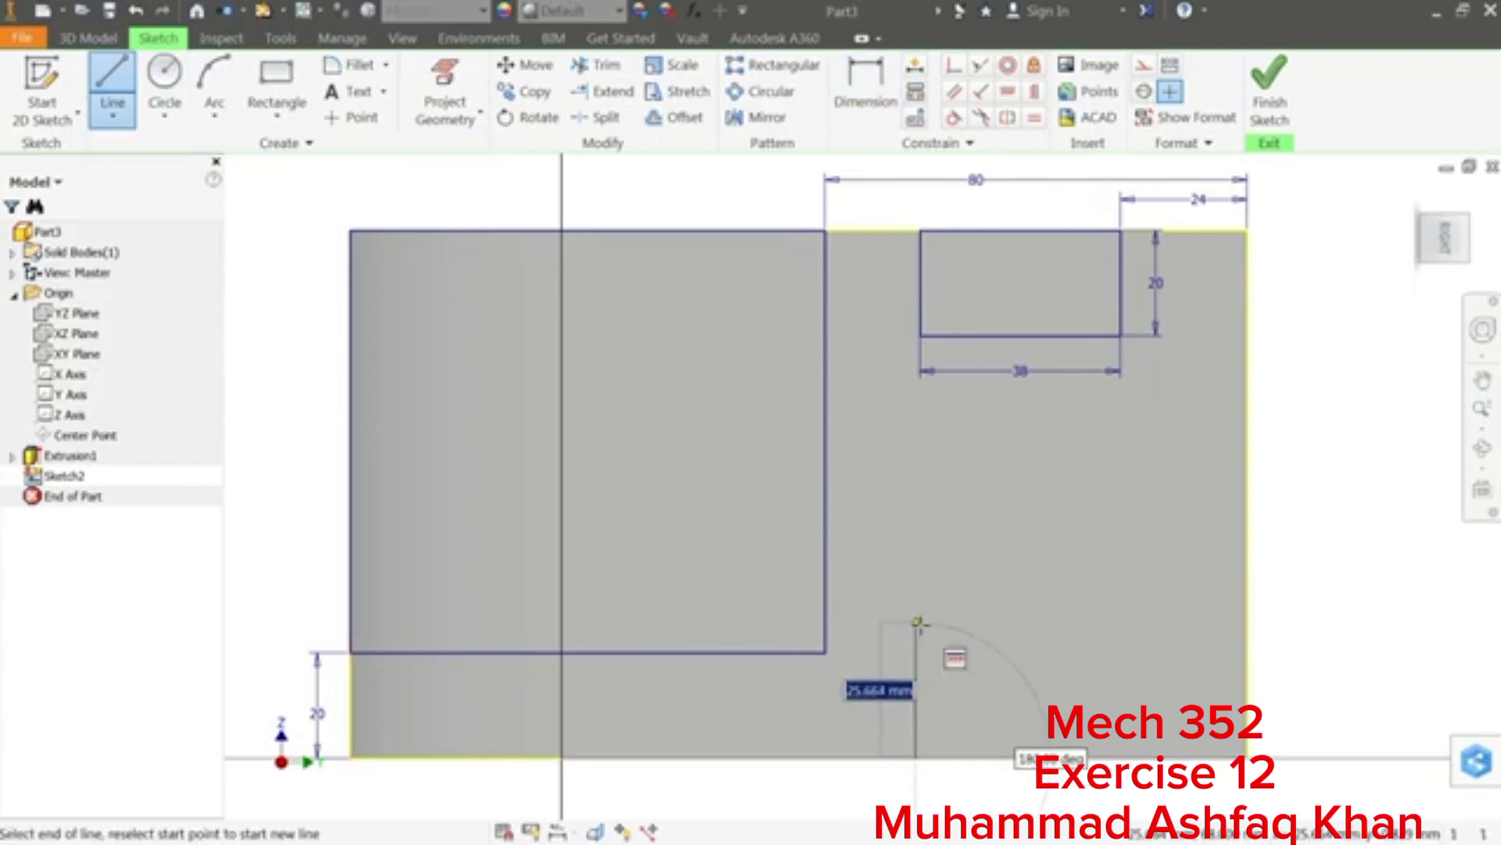
click(917, 623)
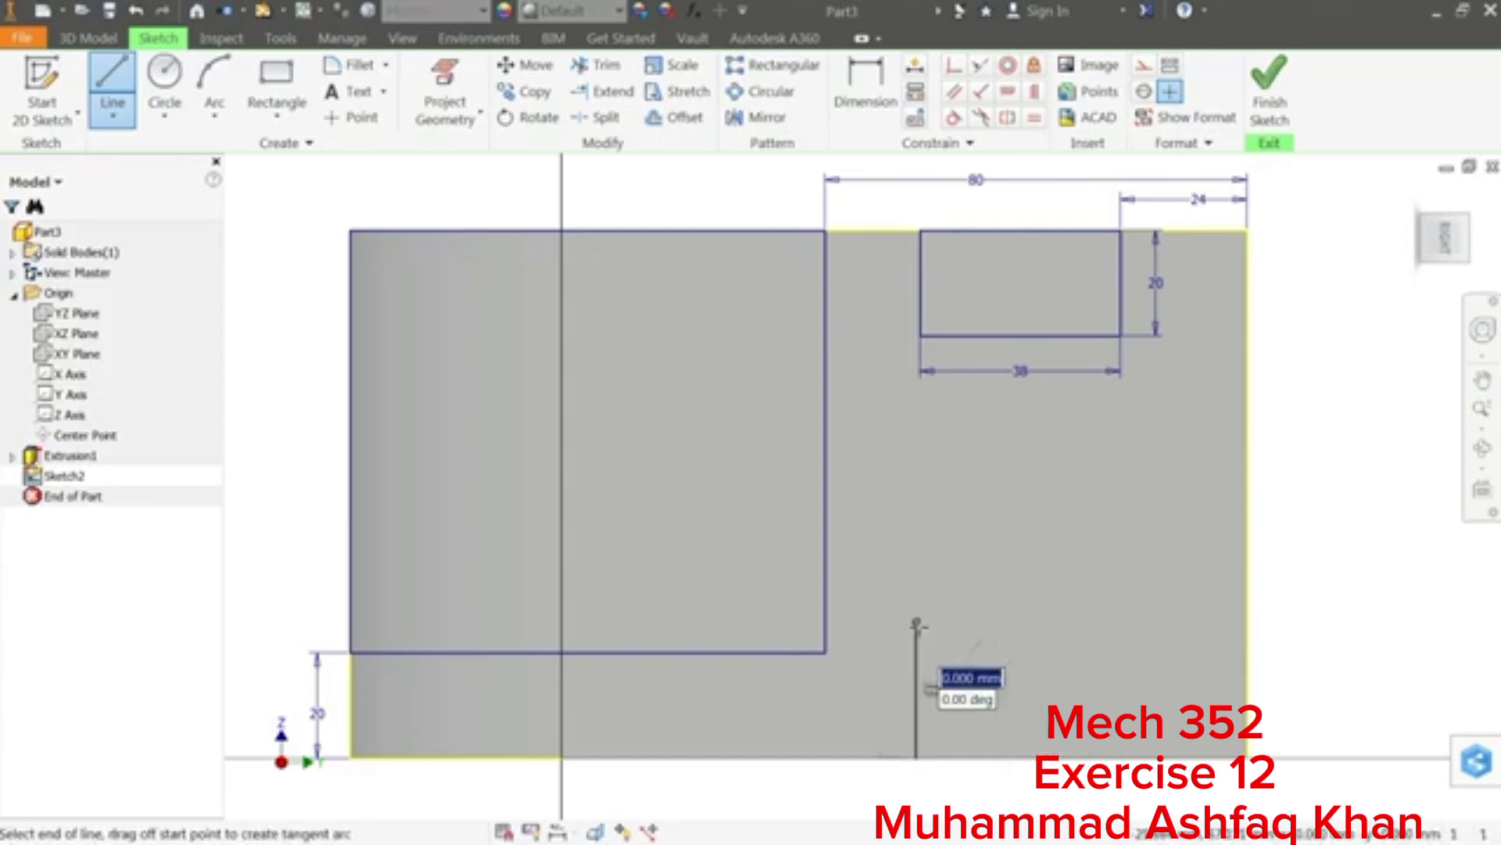
drag(919, 623, 1099, 615)
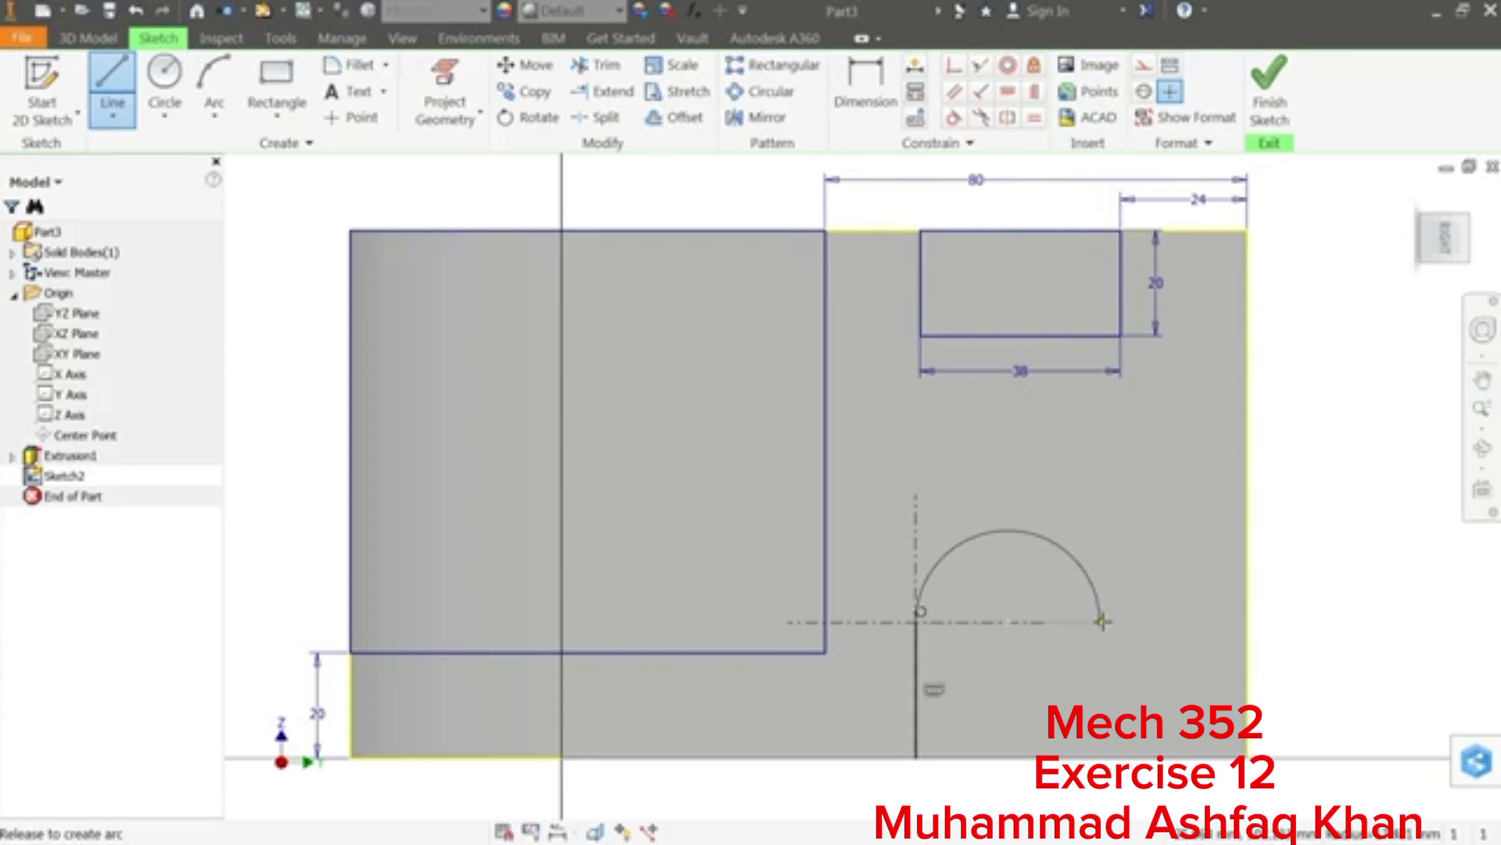
drag(1103, 622, 1103, 620)
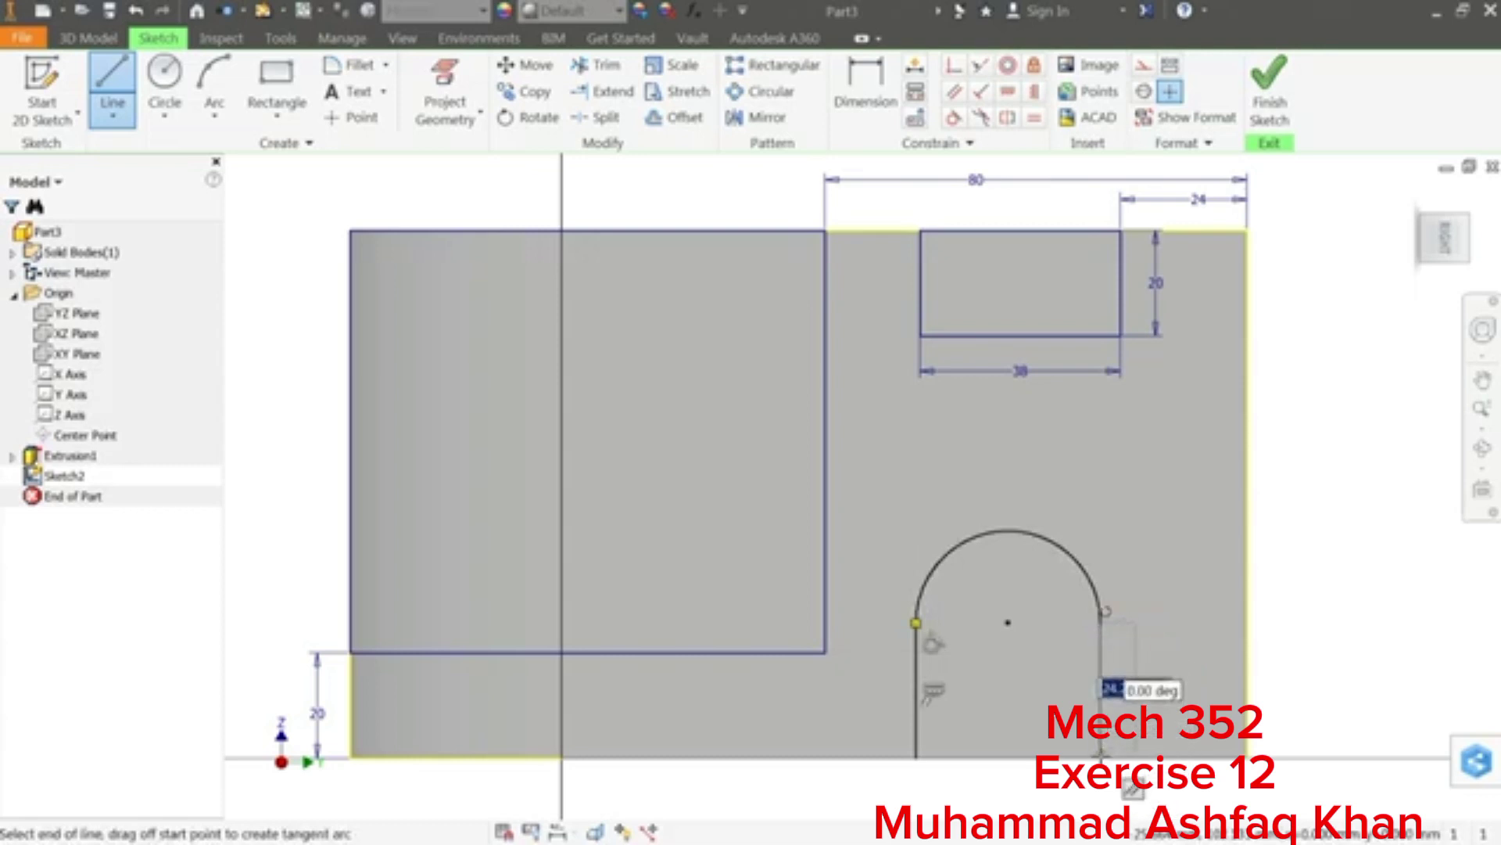
click(1102, 757)
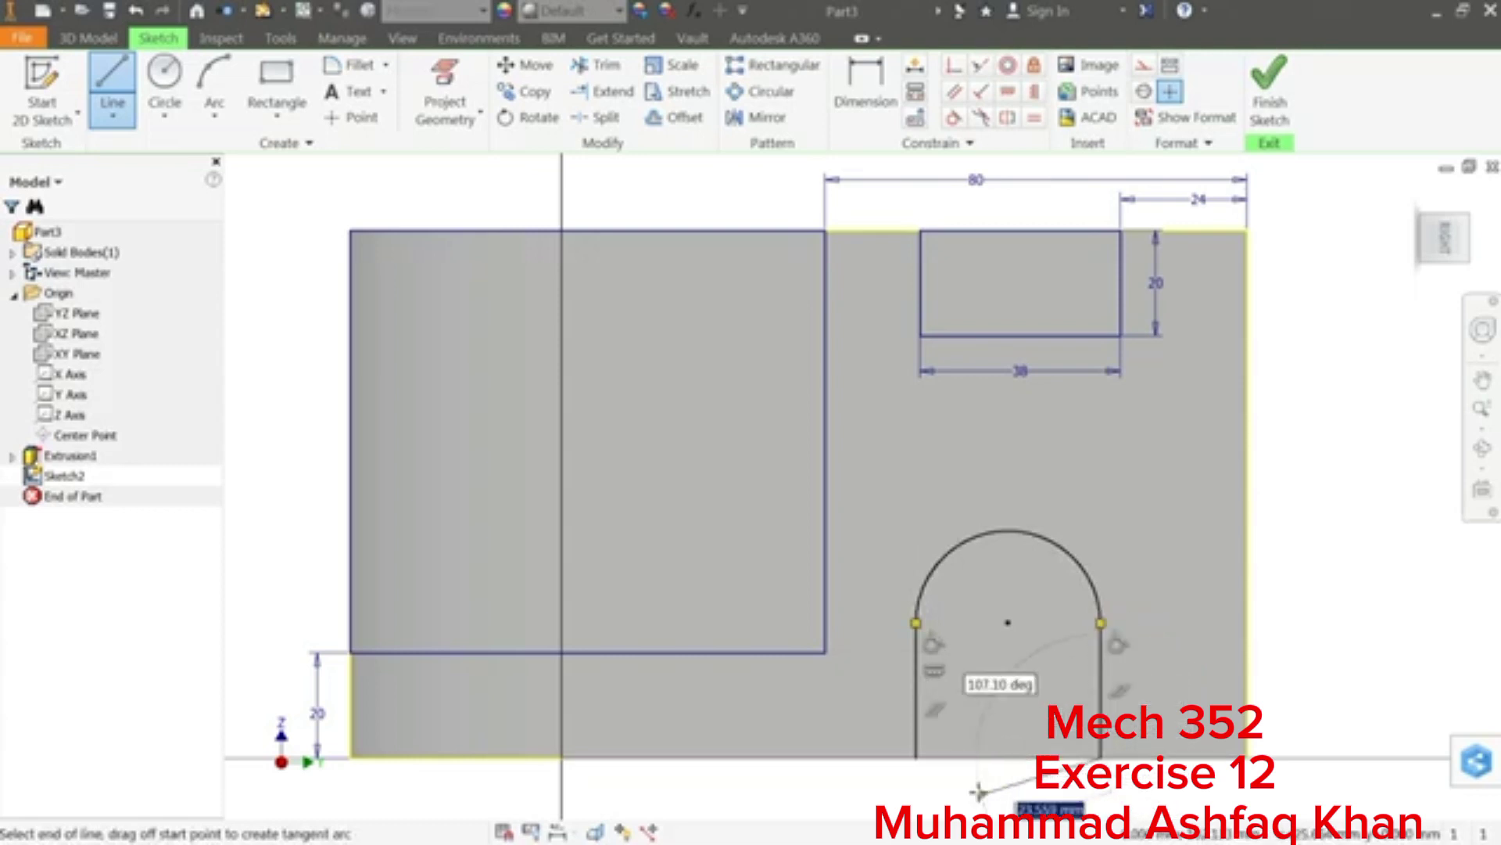
click(916, 757)
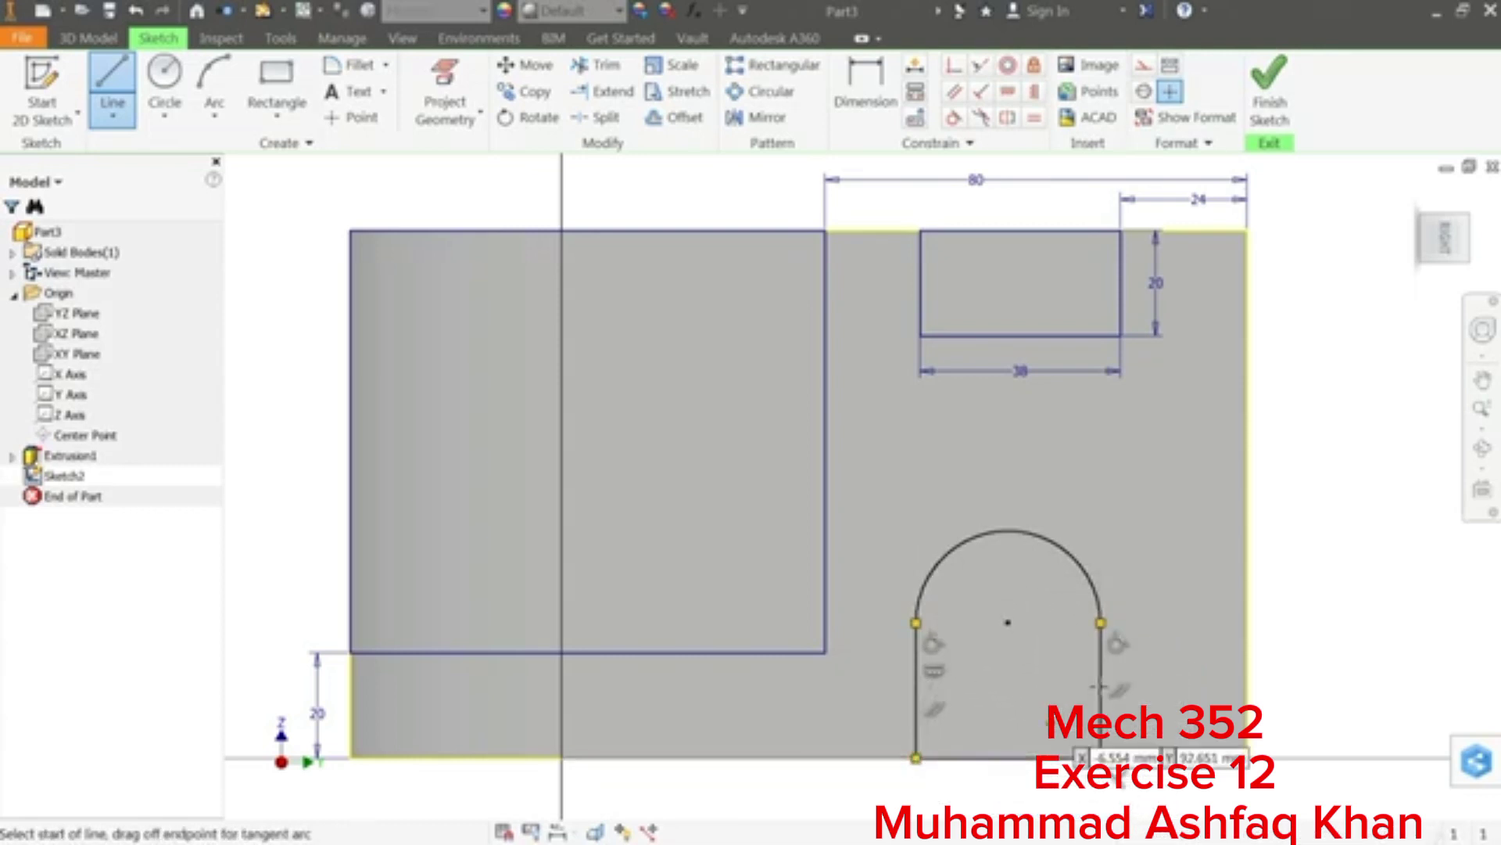
right_click(1321, 507)
click(1355, 506)
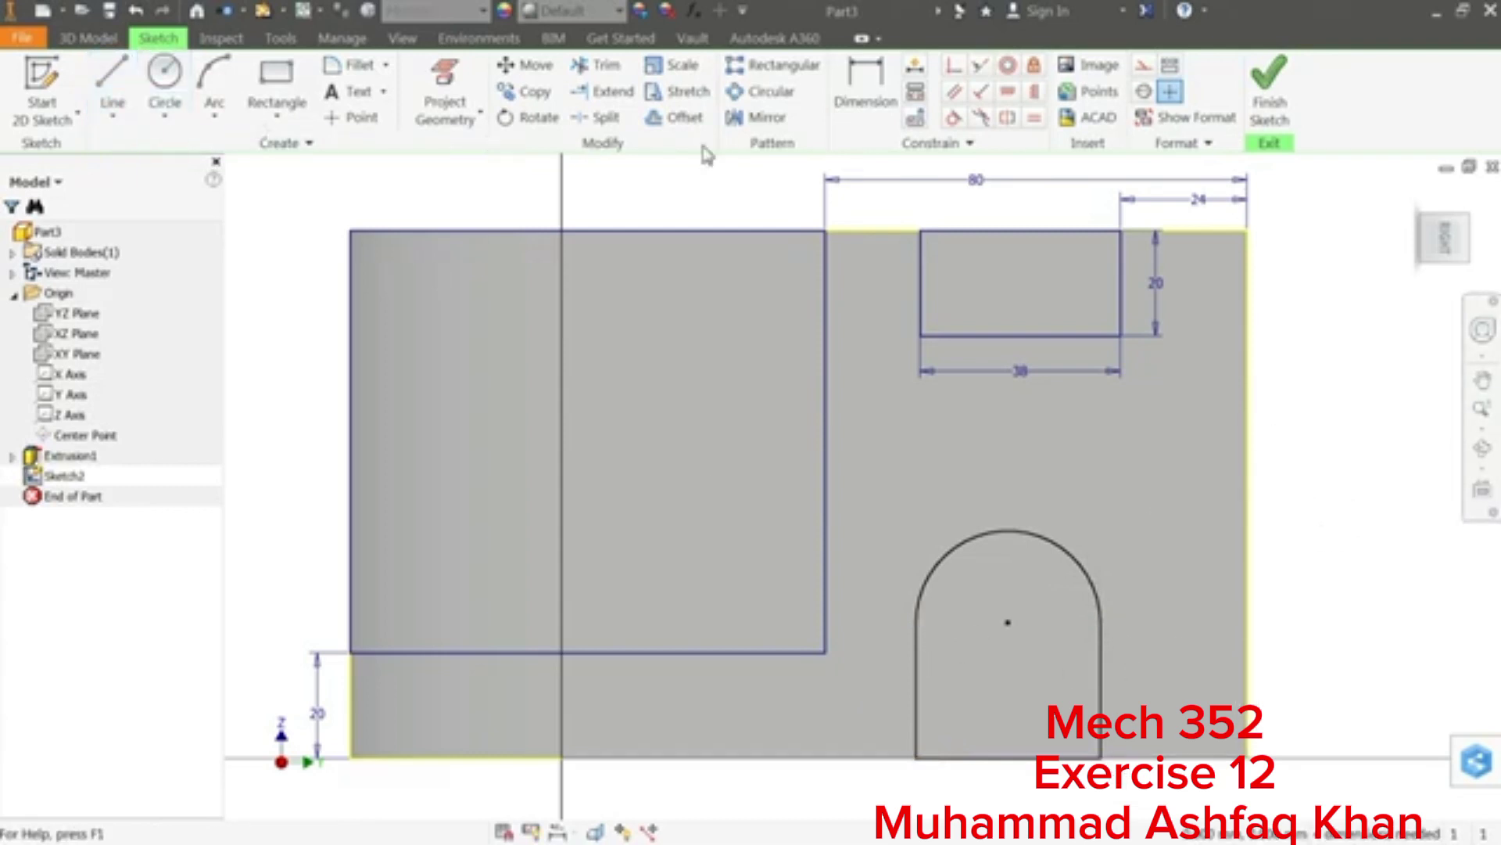
Step: Dimension the radius of the arched profile's arc as 24 mm
click(867, 90)
click(1057, 544)
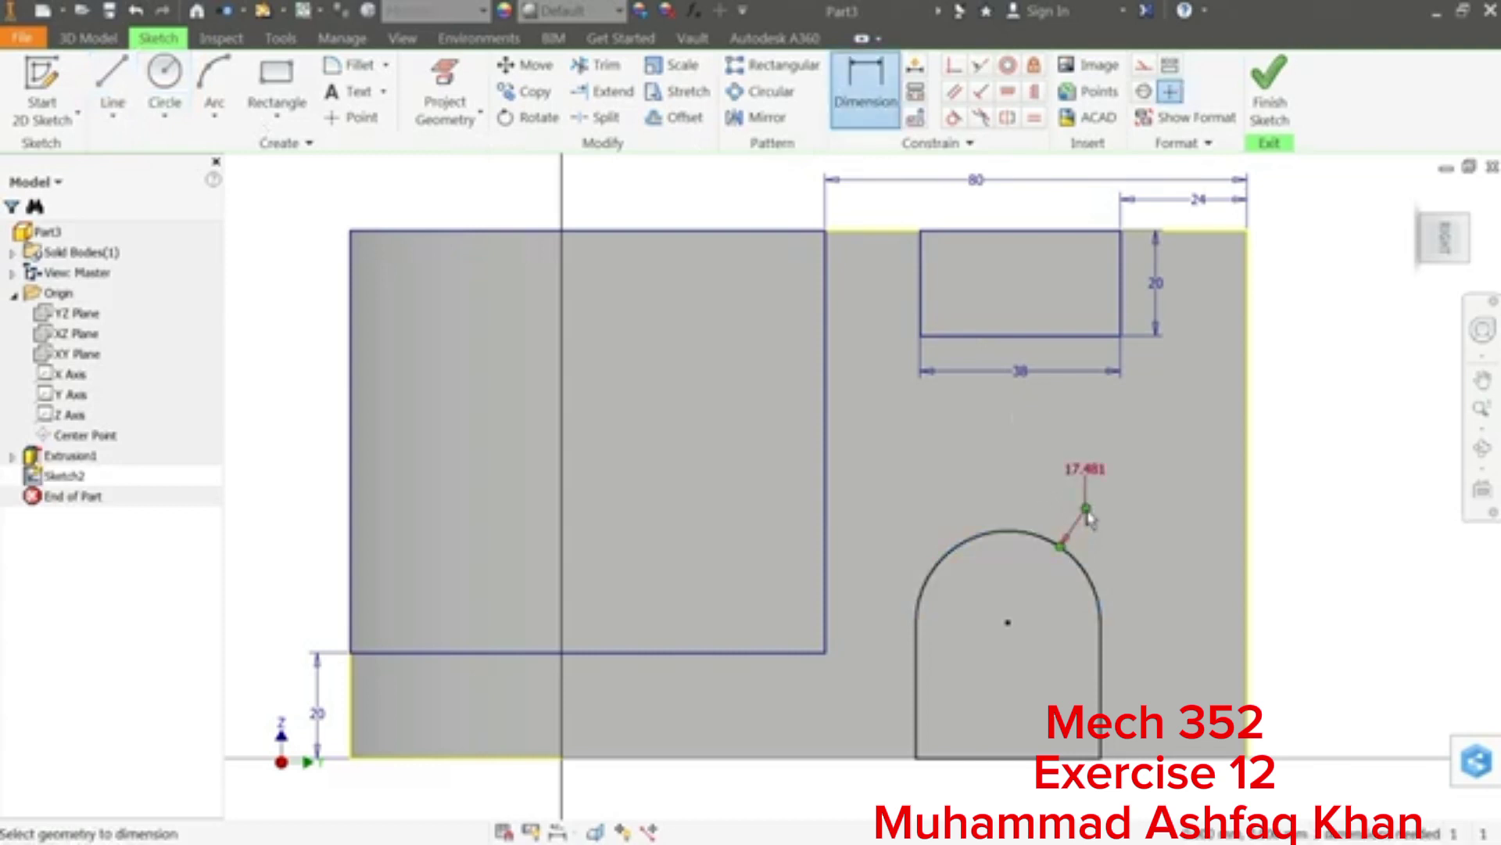
click(1080, 532)
text(24)
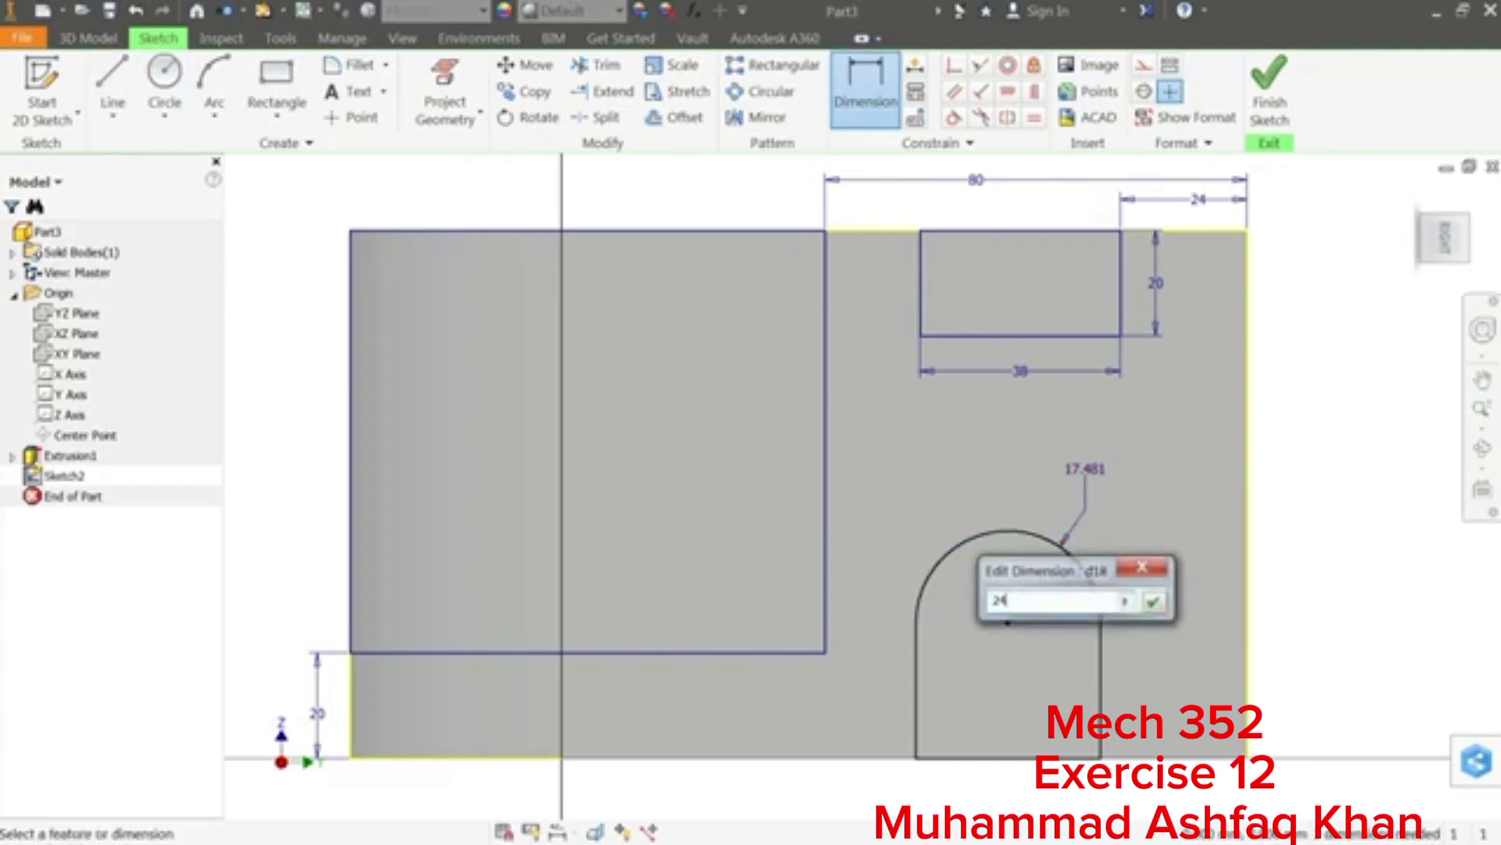
click(1153, 601)
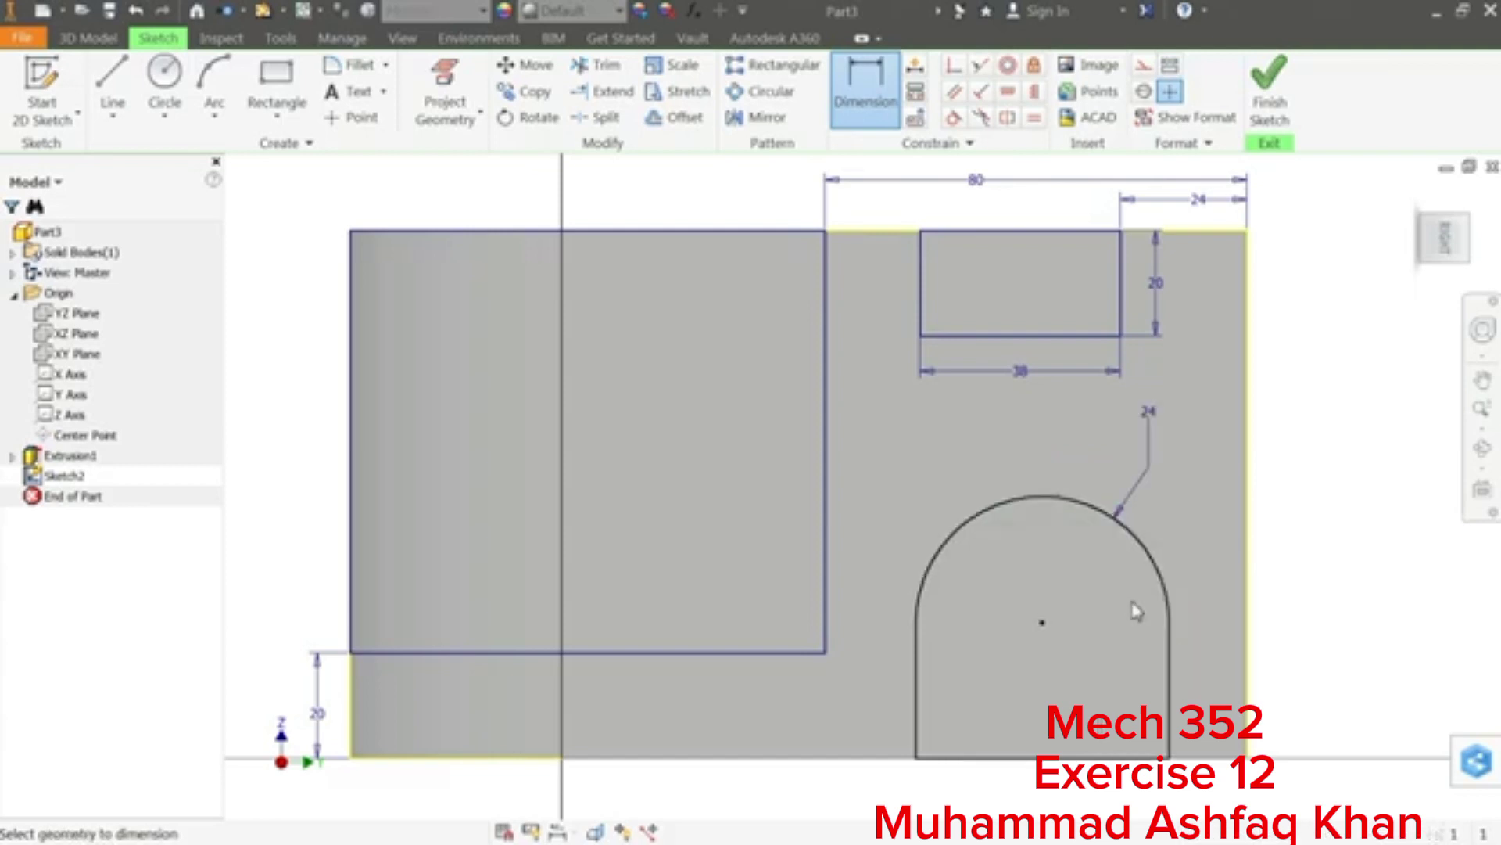
Step: Dimension the arched profile's straight vertical side as 20 mm
click(1169, 668)
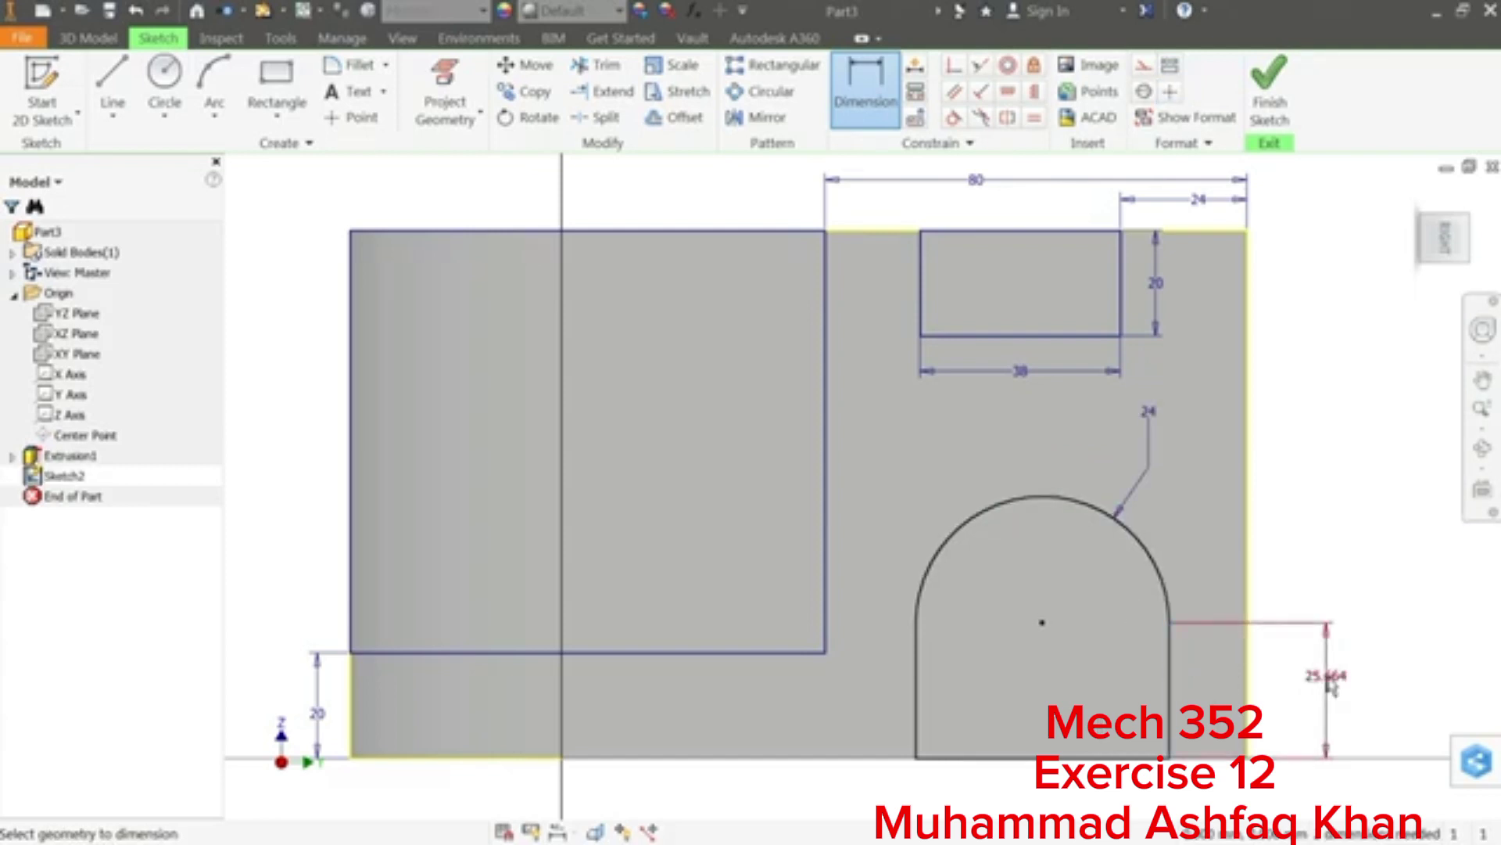
click(1332, 683)
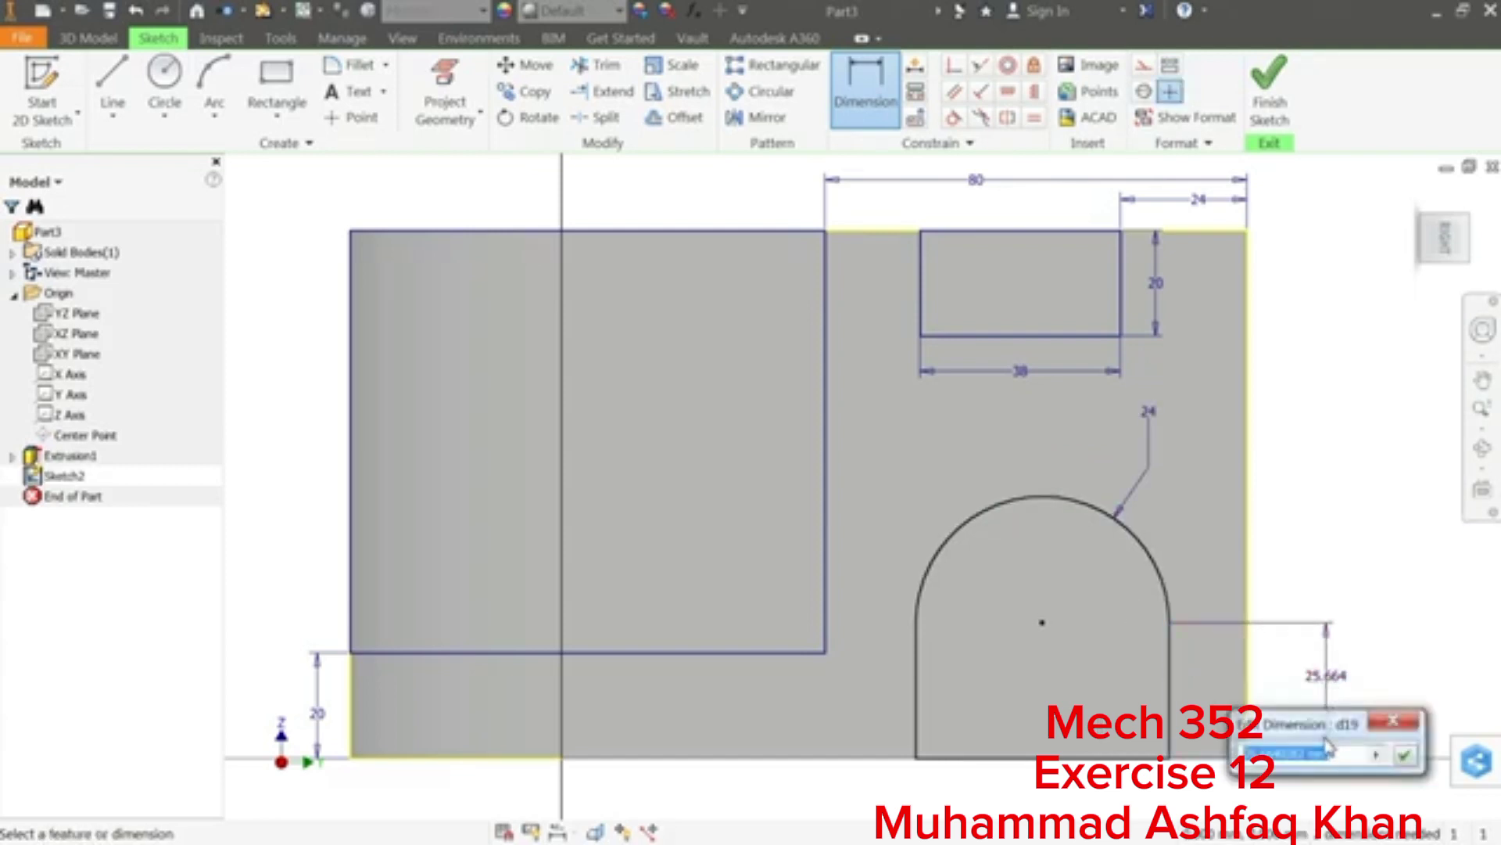
text(20)
key(Return)
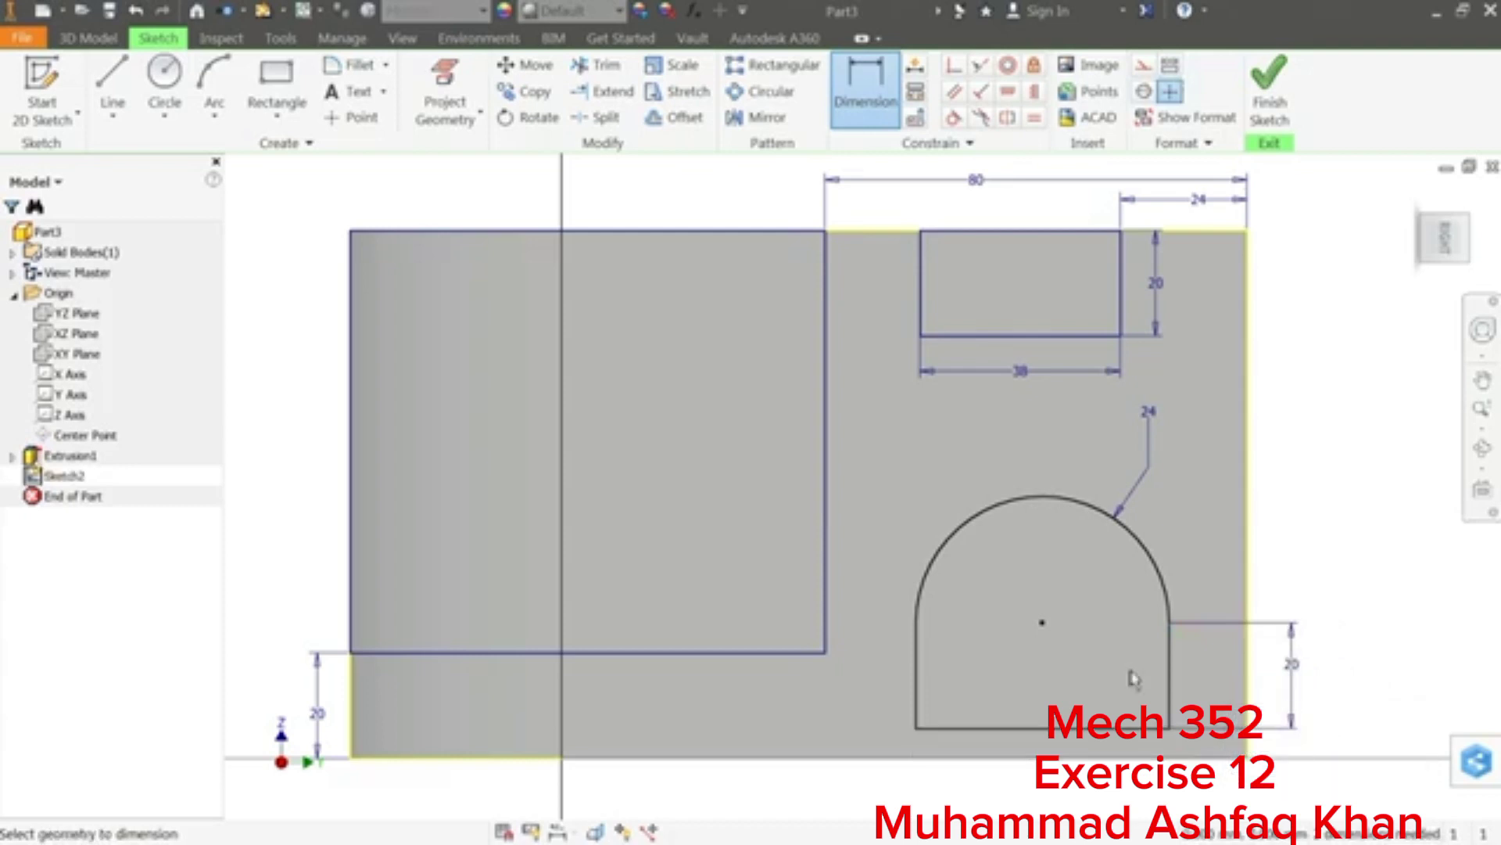
Step: Dimension the arch's centre point as 40 mm from the block's square end
scroll(1104, 704, up, 1)
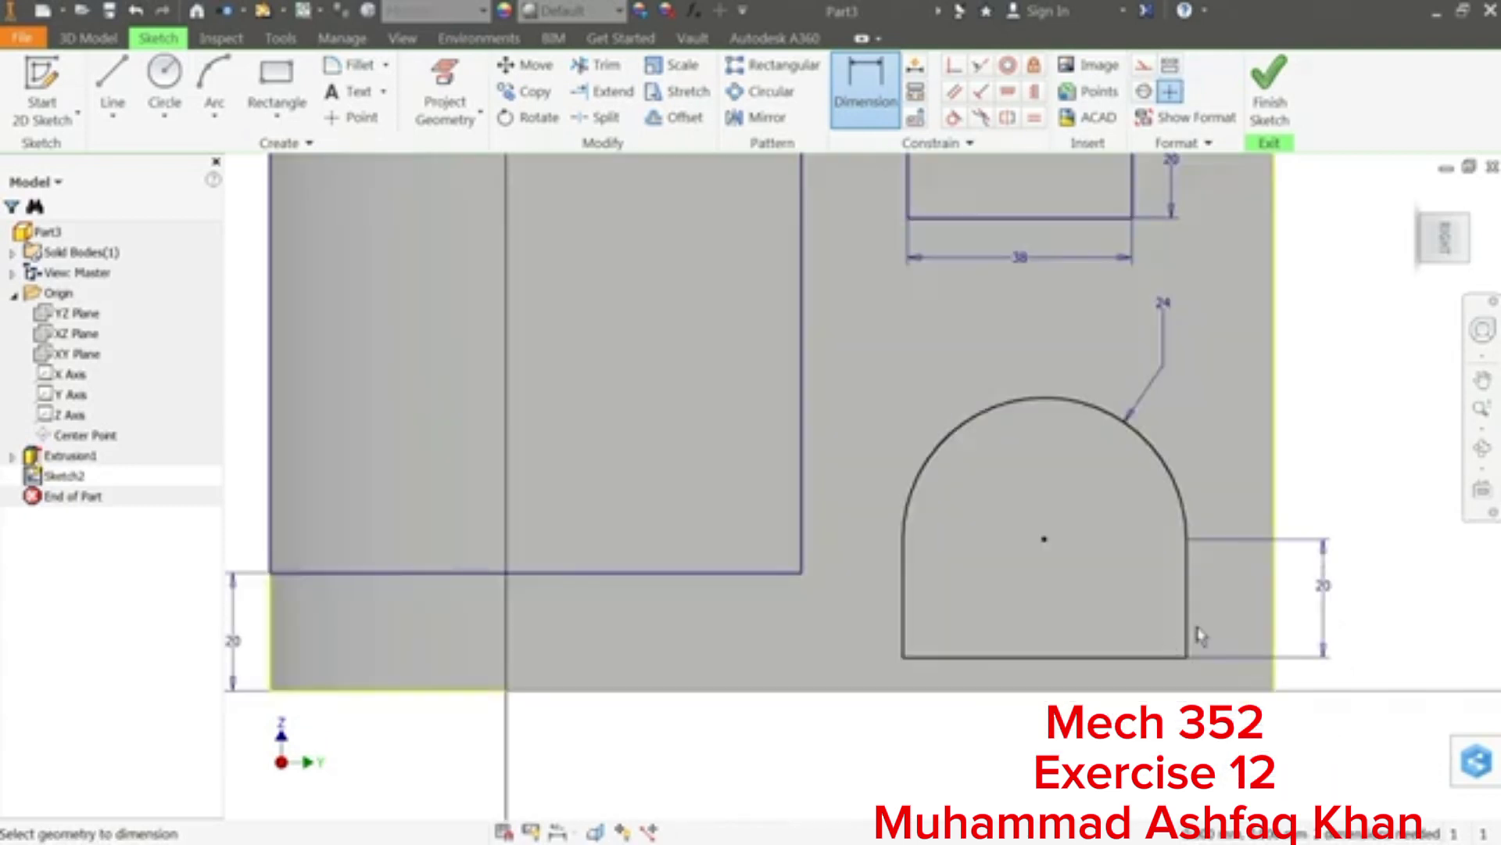
click(1044, 539)
click(1275, 531)
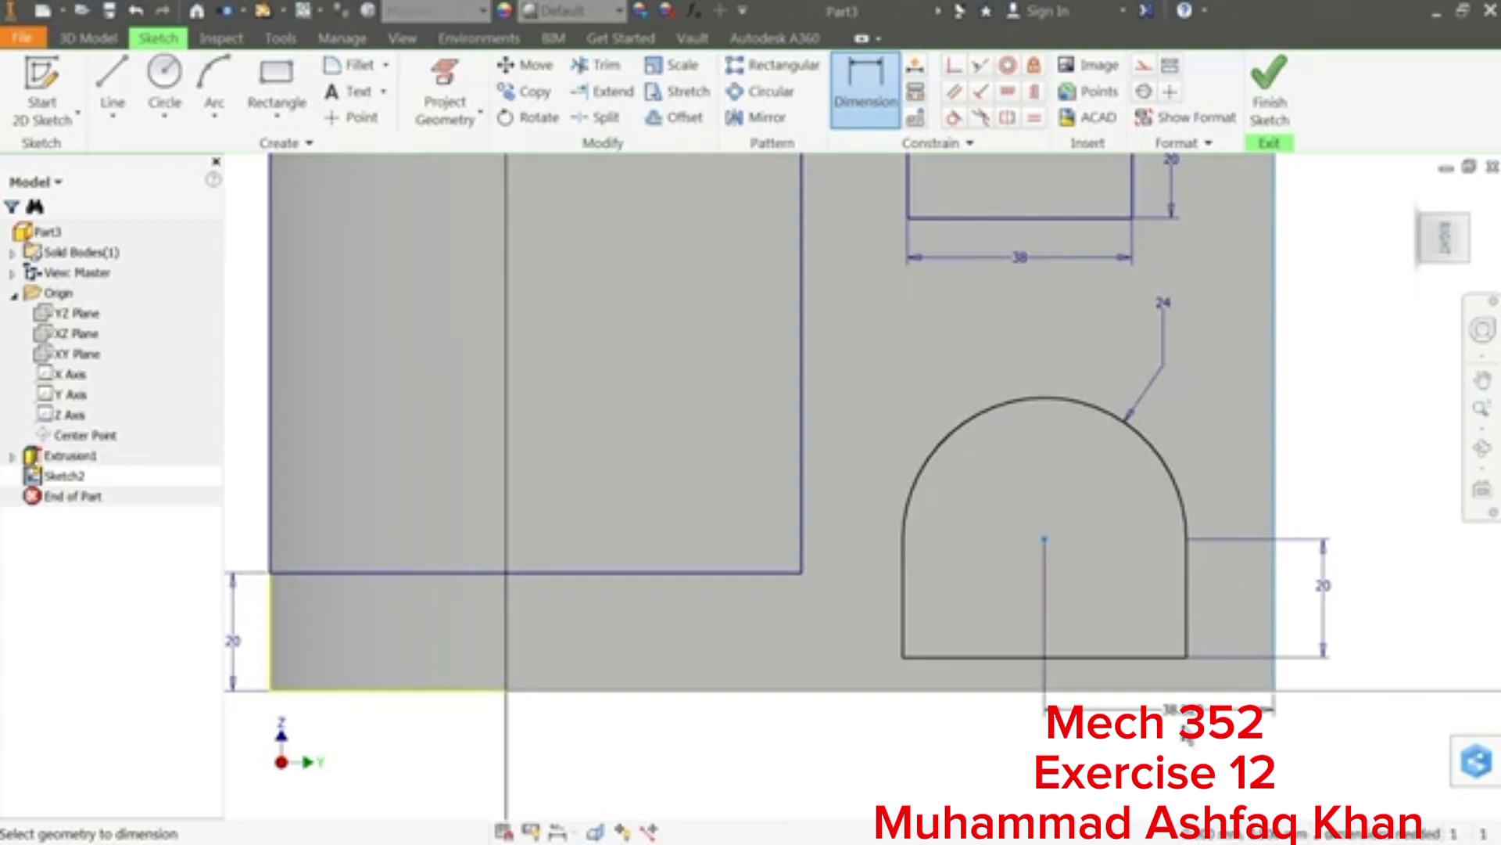
click(1186, 747)
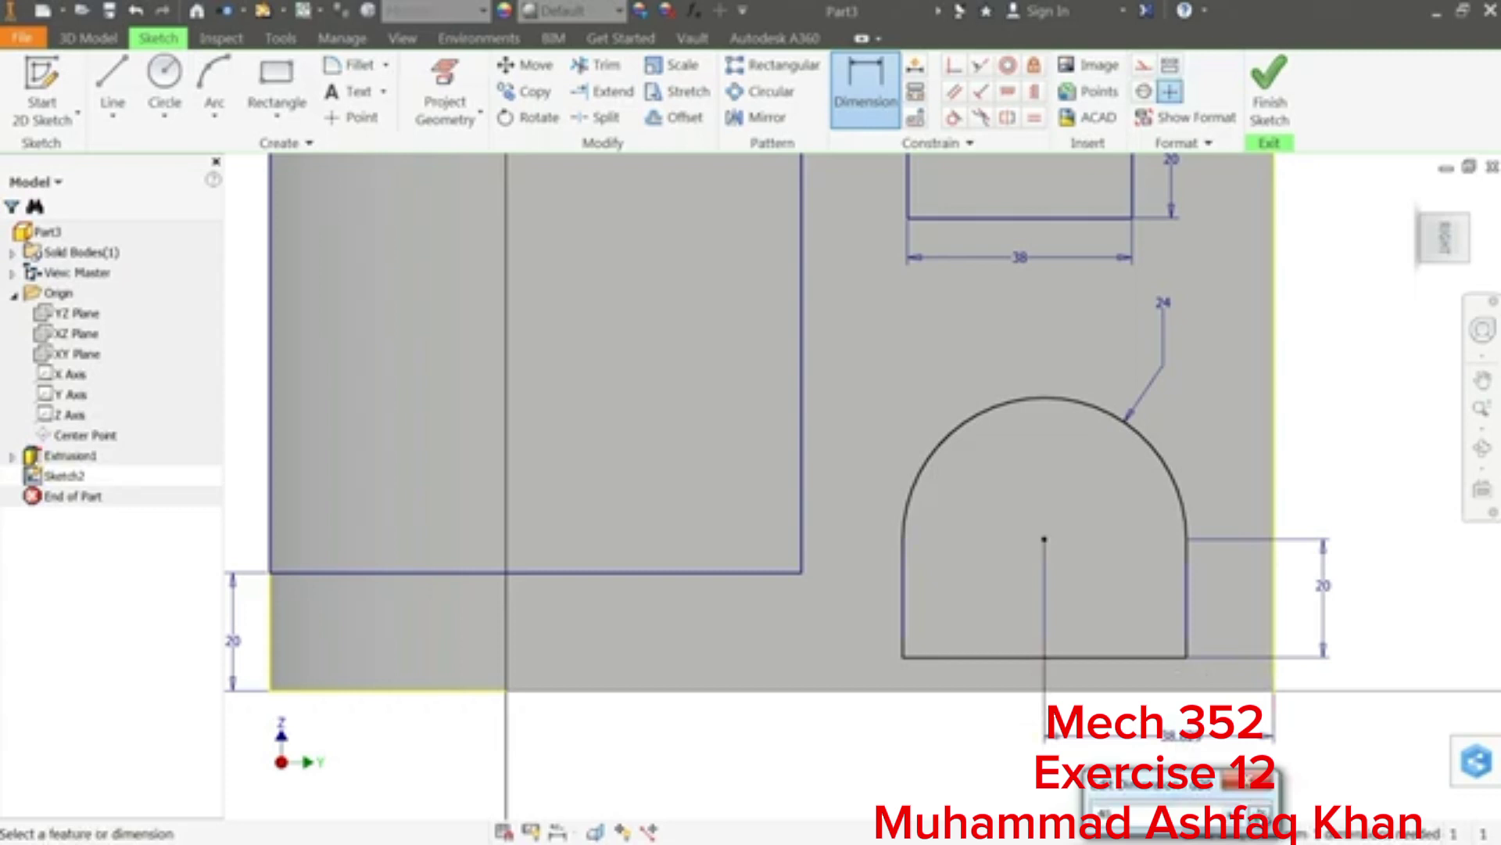
click(1262, 808)
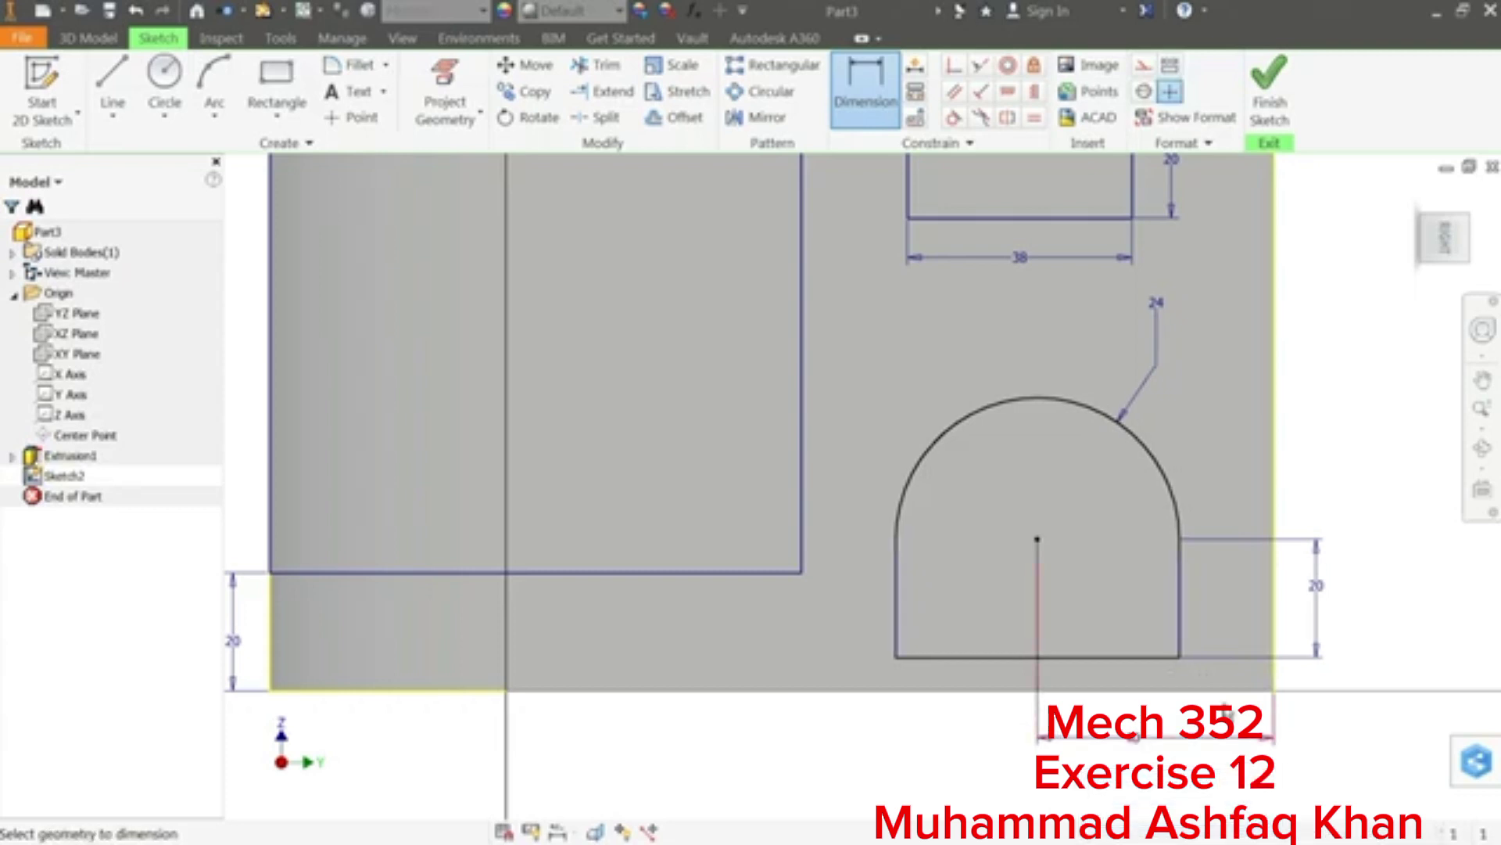
Step: Try to apply a vertical constraint to the arched profile's base line and the block's bottom edge
click(1034, 93)
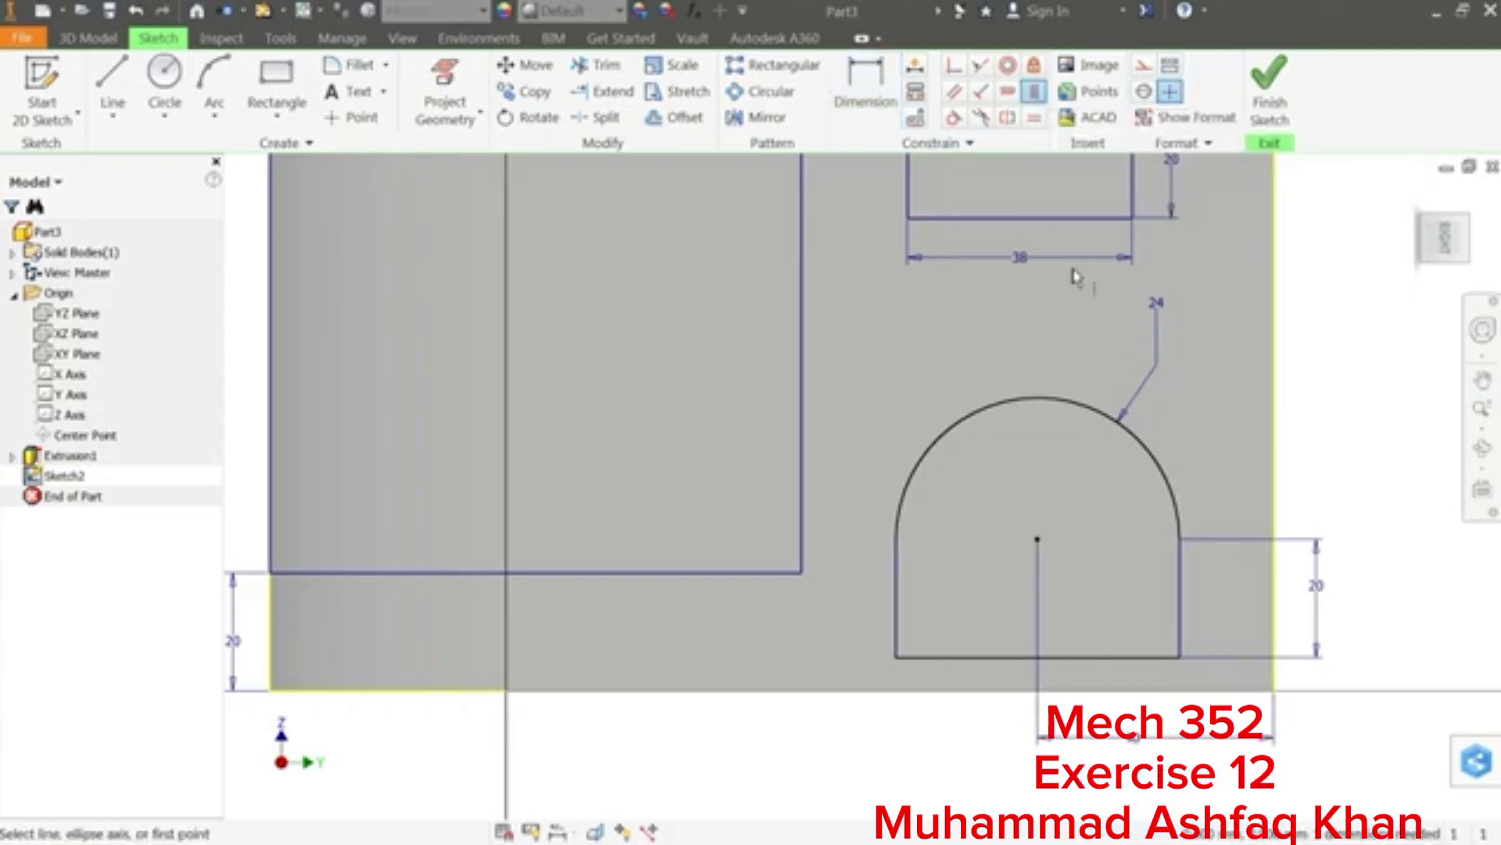
click(1105, 661)
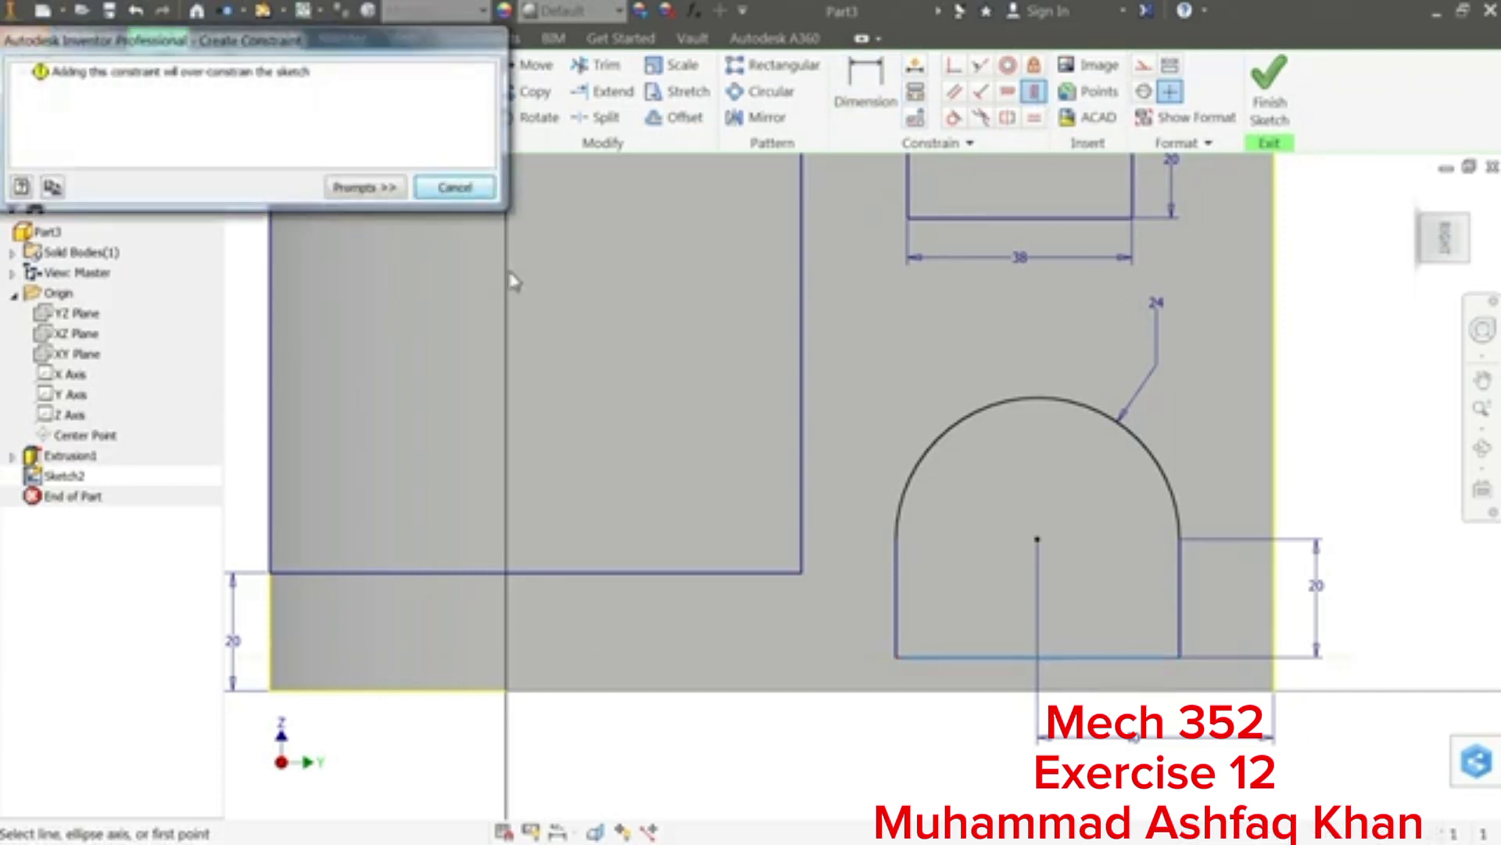
click(459, 190)
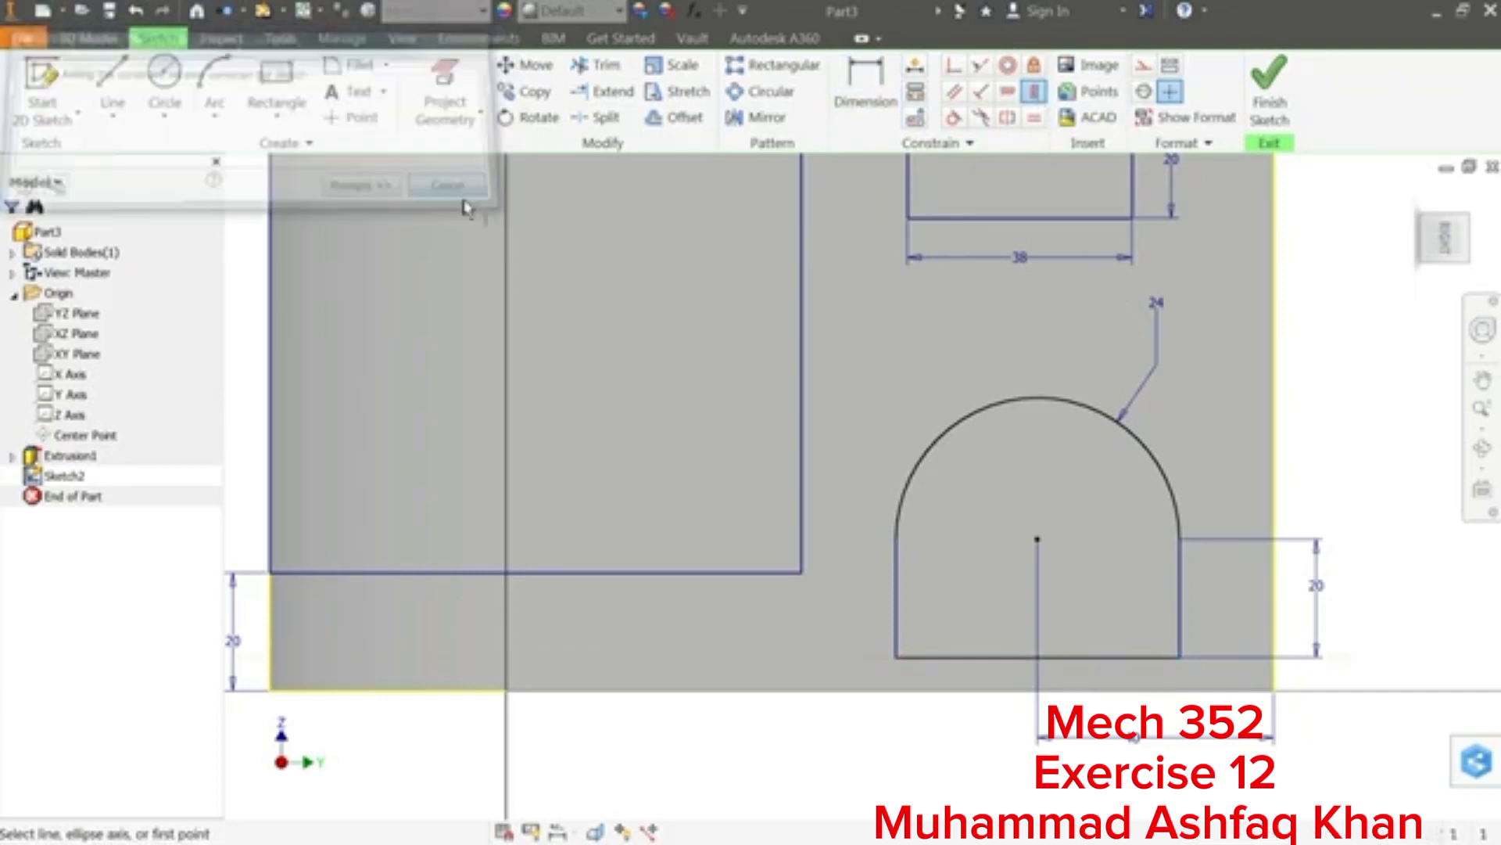
click(477, 692)
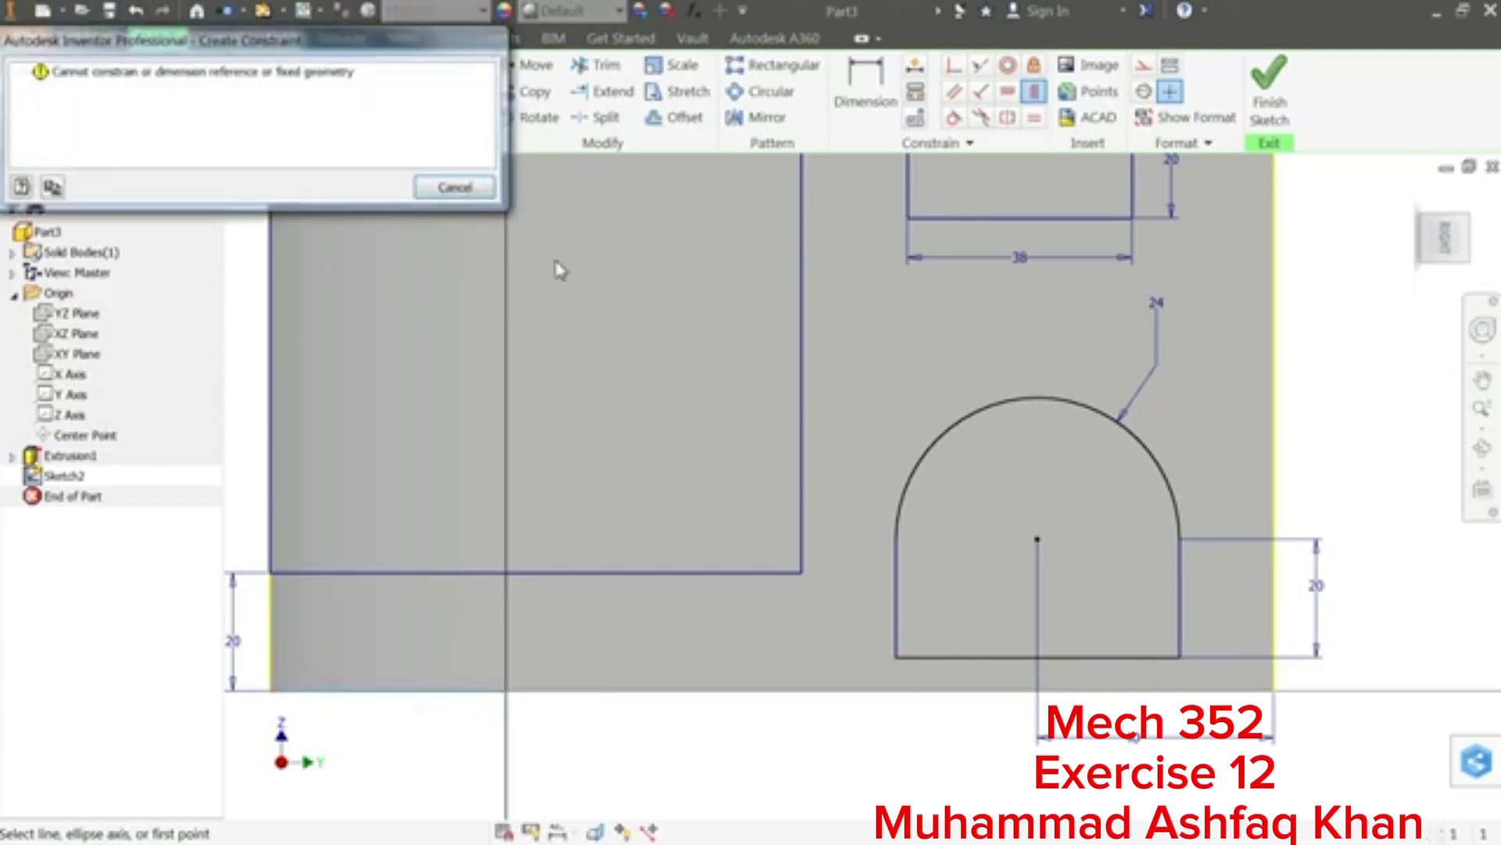
click(454, 188)
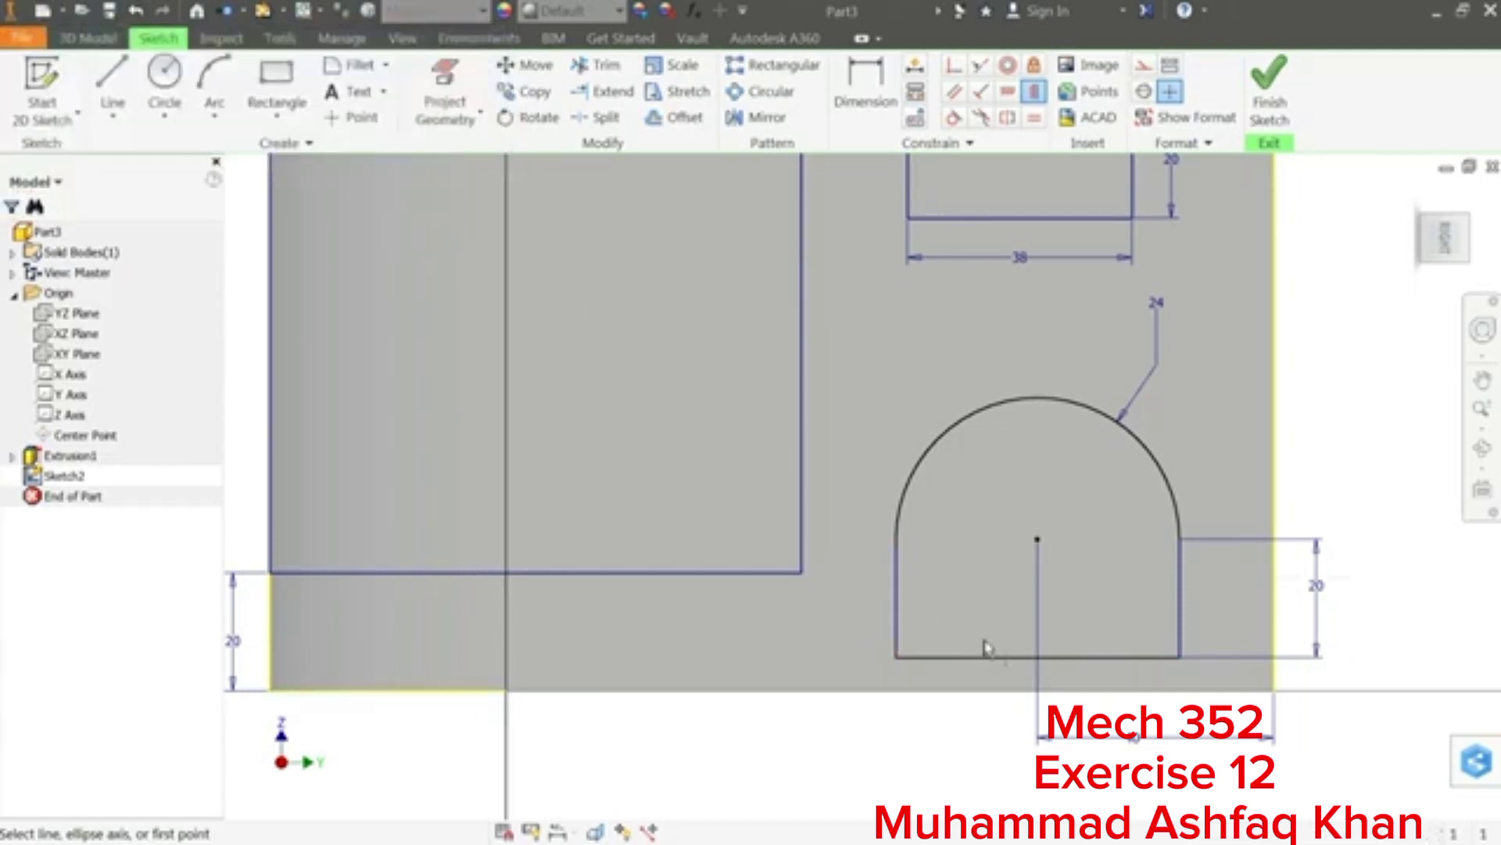
Step: Dimension the arched profile's base line as 0 mm from the block's bottom edge
click(865, 79)
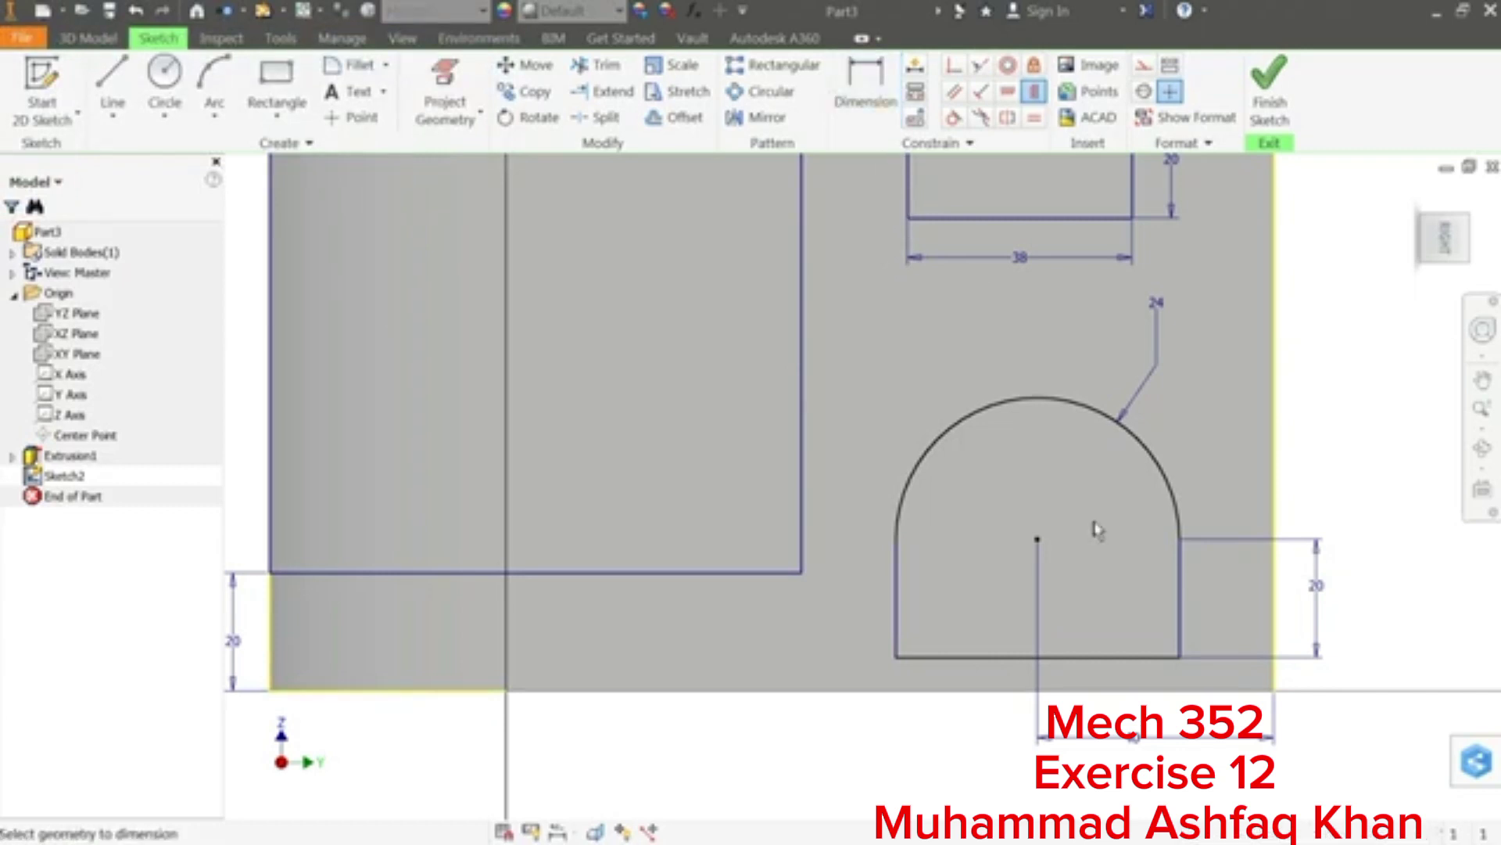
click(1109, 658)
click(1117, 690)
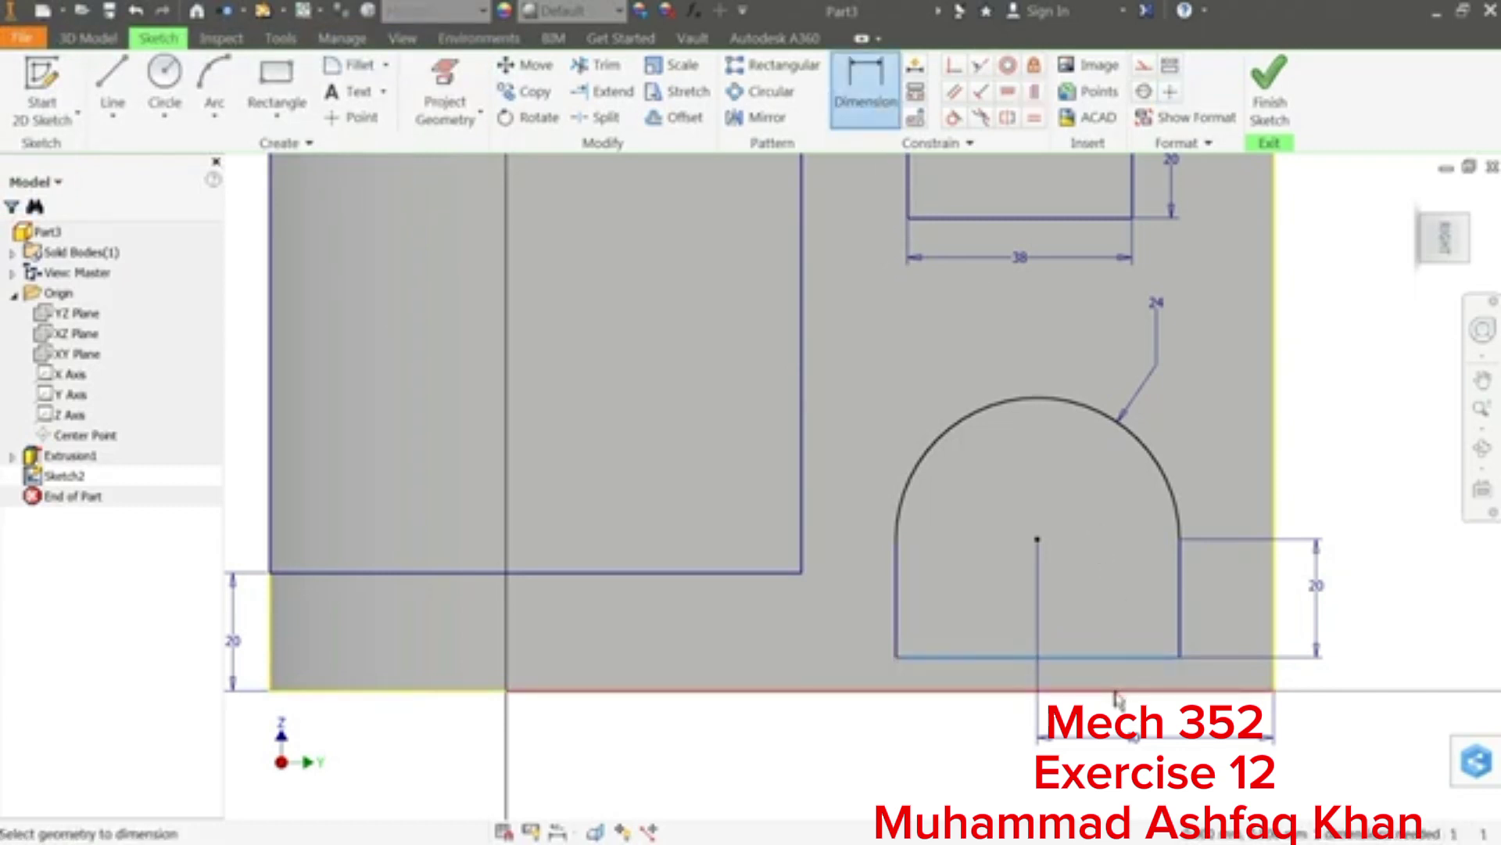
click(865, 721)
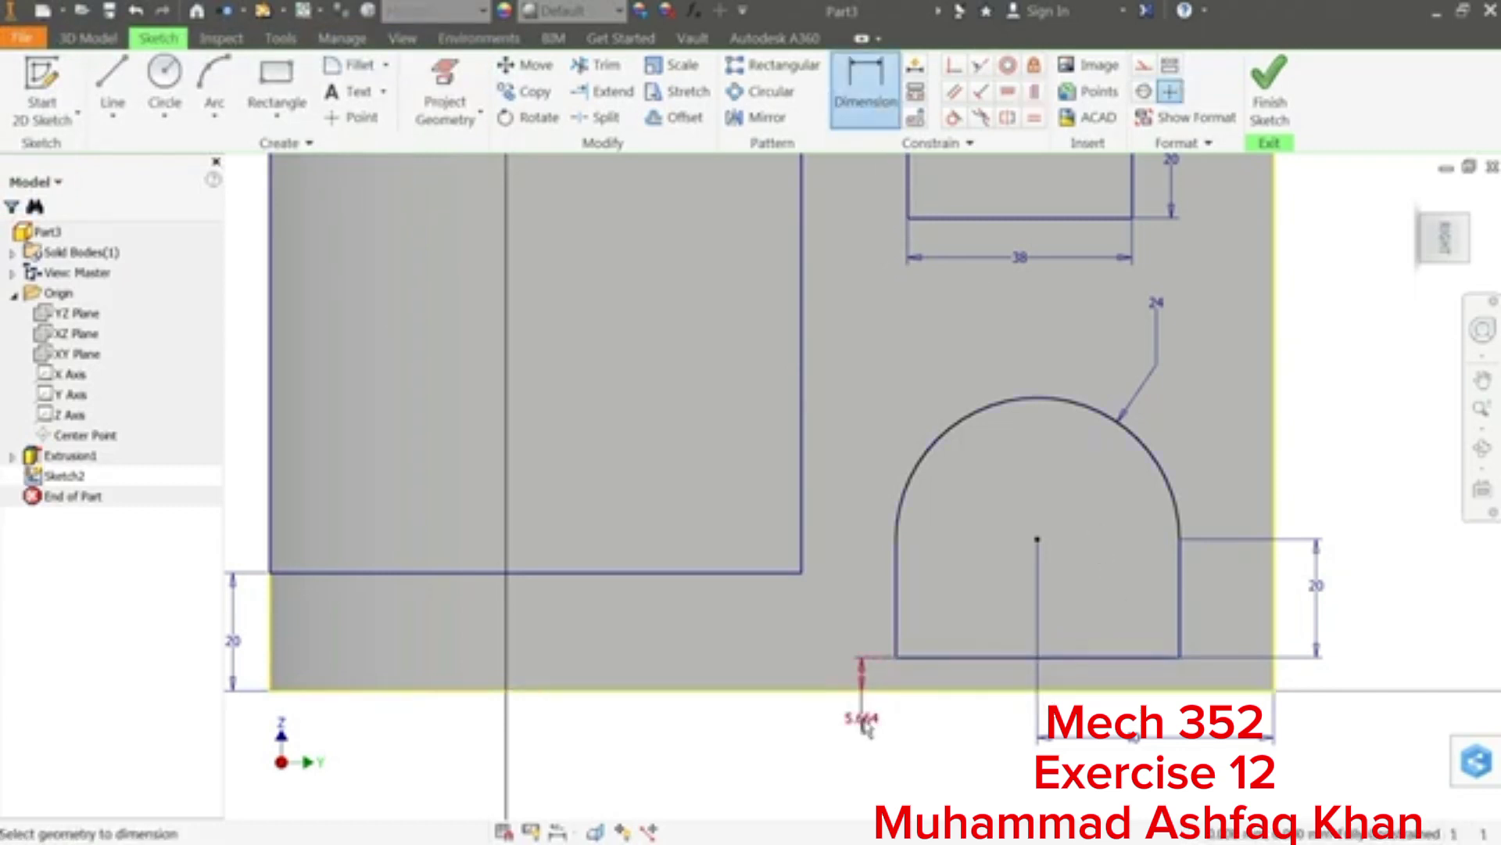
text(0)
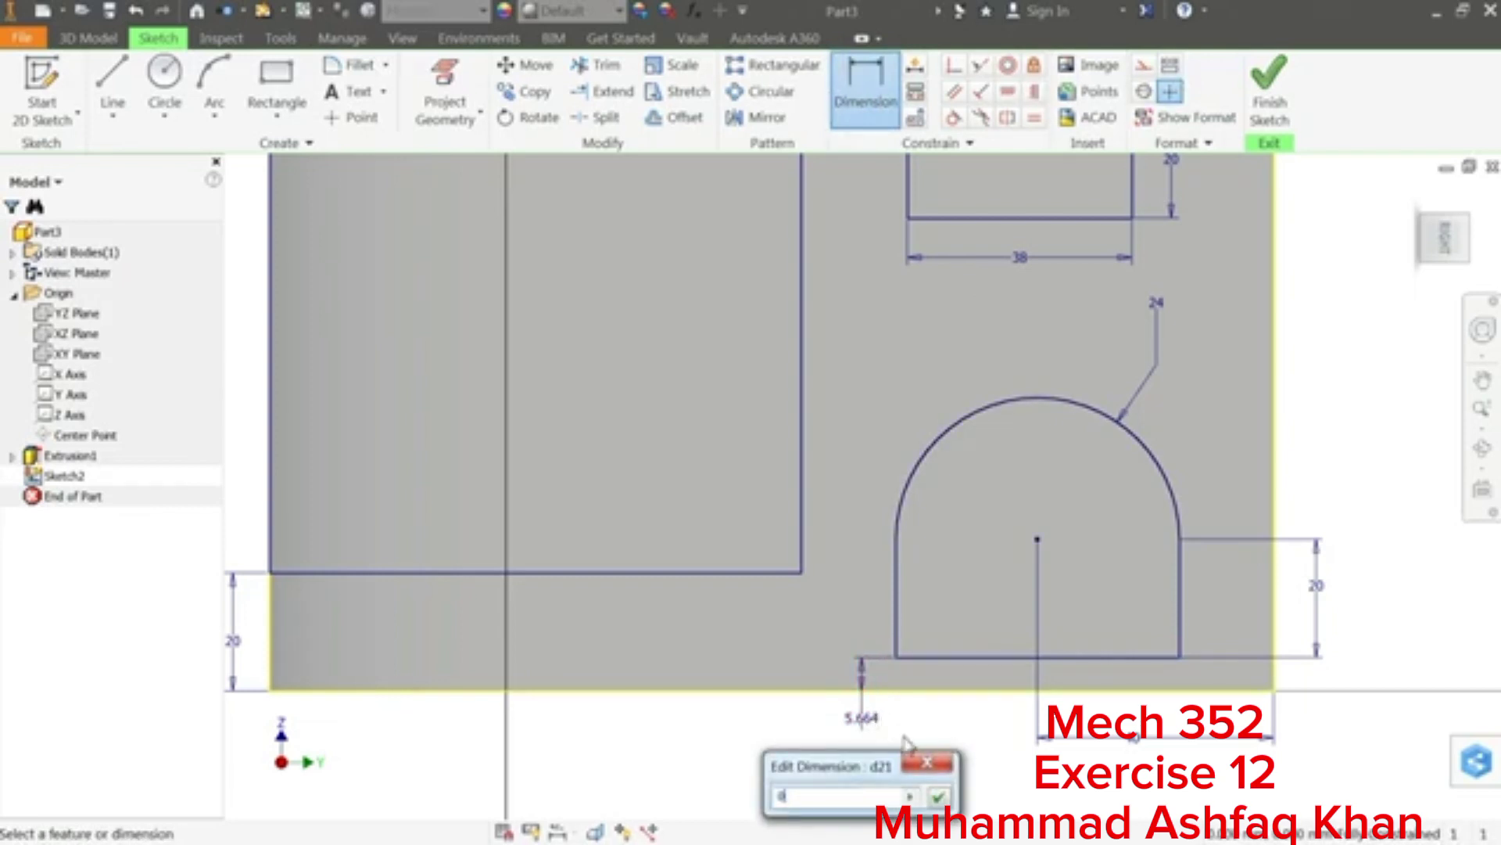
click(939, 796)
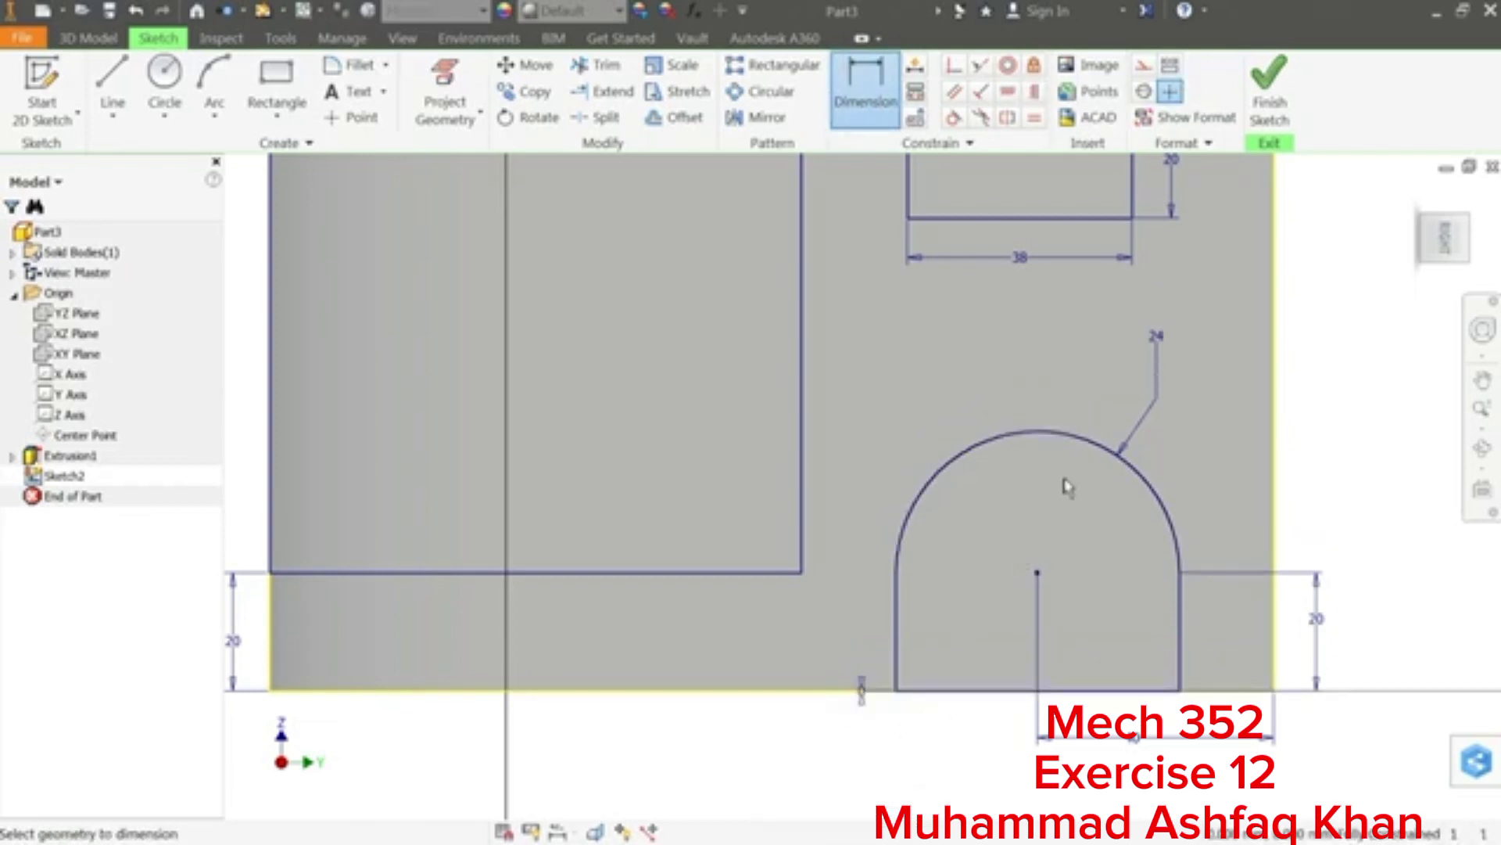
Step: Finish the side-face sketch containing the two rectangles and the arched profile
scroll(1063, 354, down, 3)
scroll(1065, 353, up, 2)
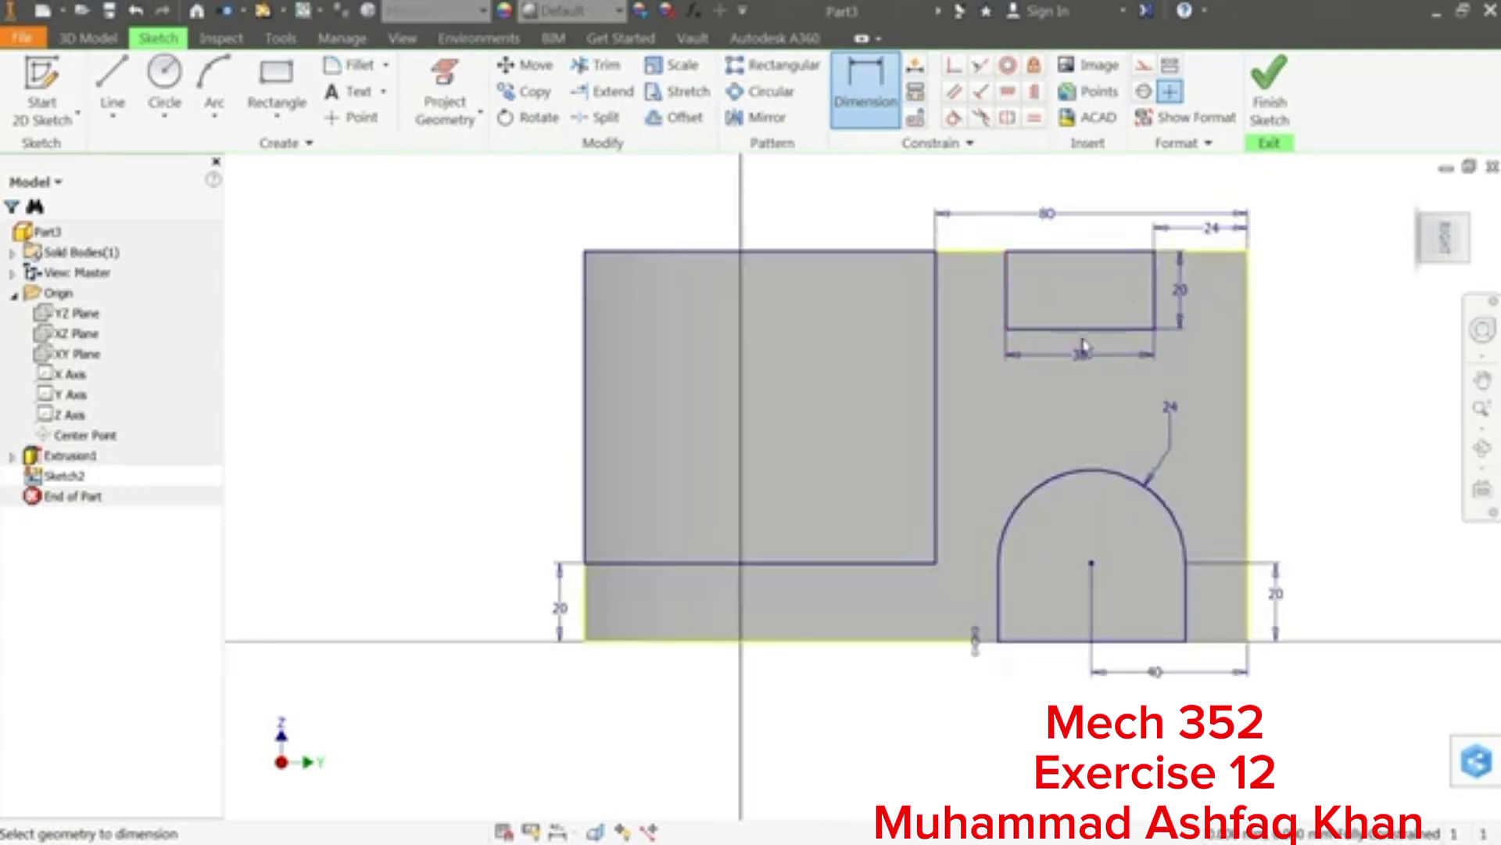
click(1270, 102)
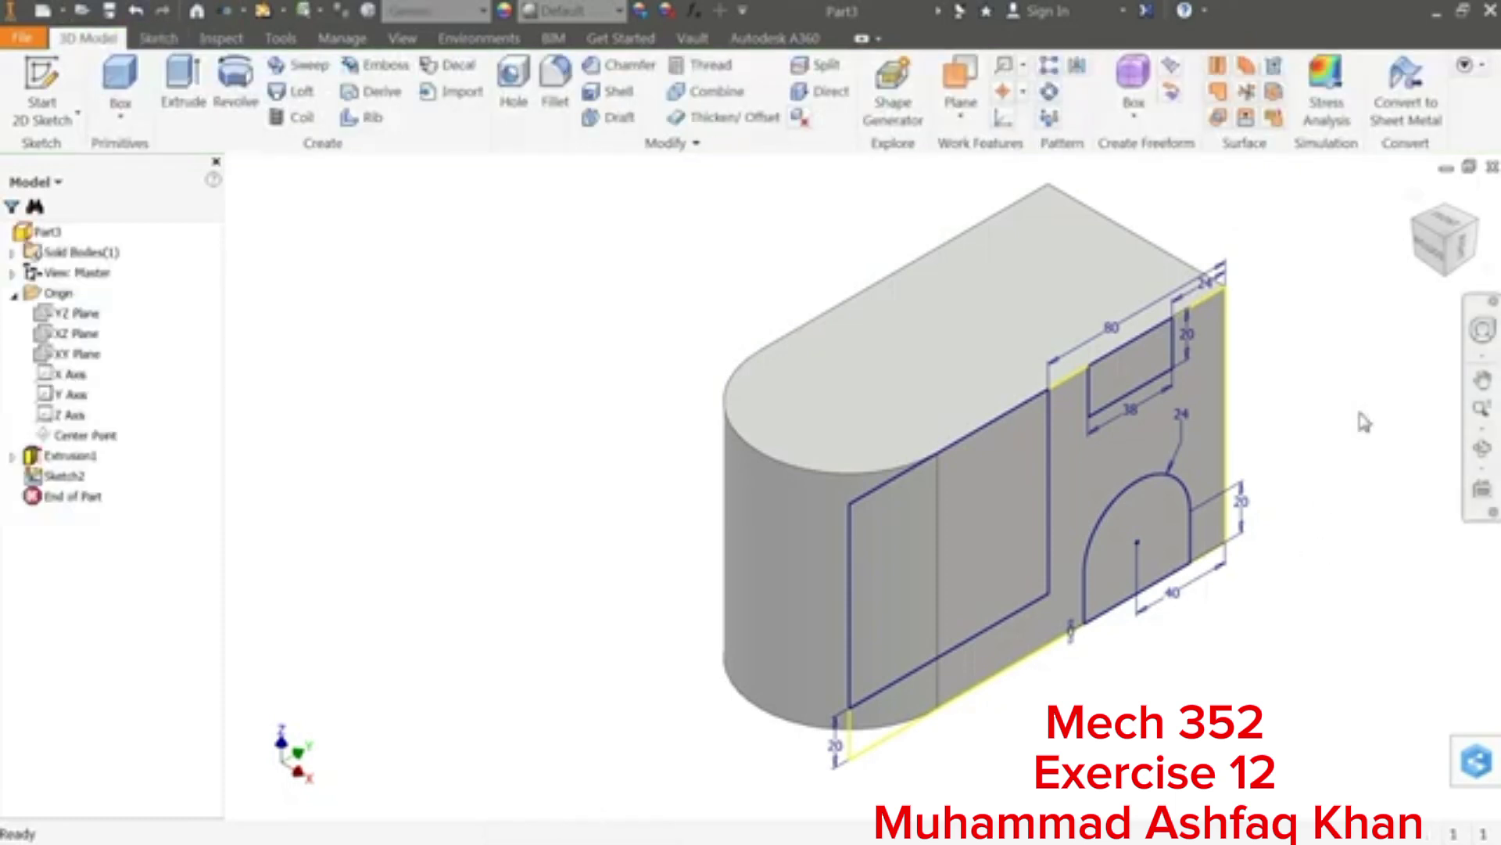
Step: Extrude the two rectangles and the arched profile of the side-face sketch as a cut through all of the block
click(1417, 199)
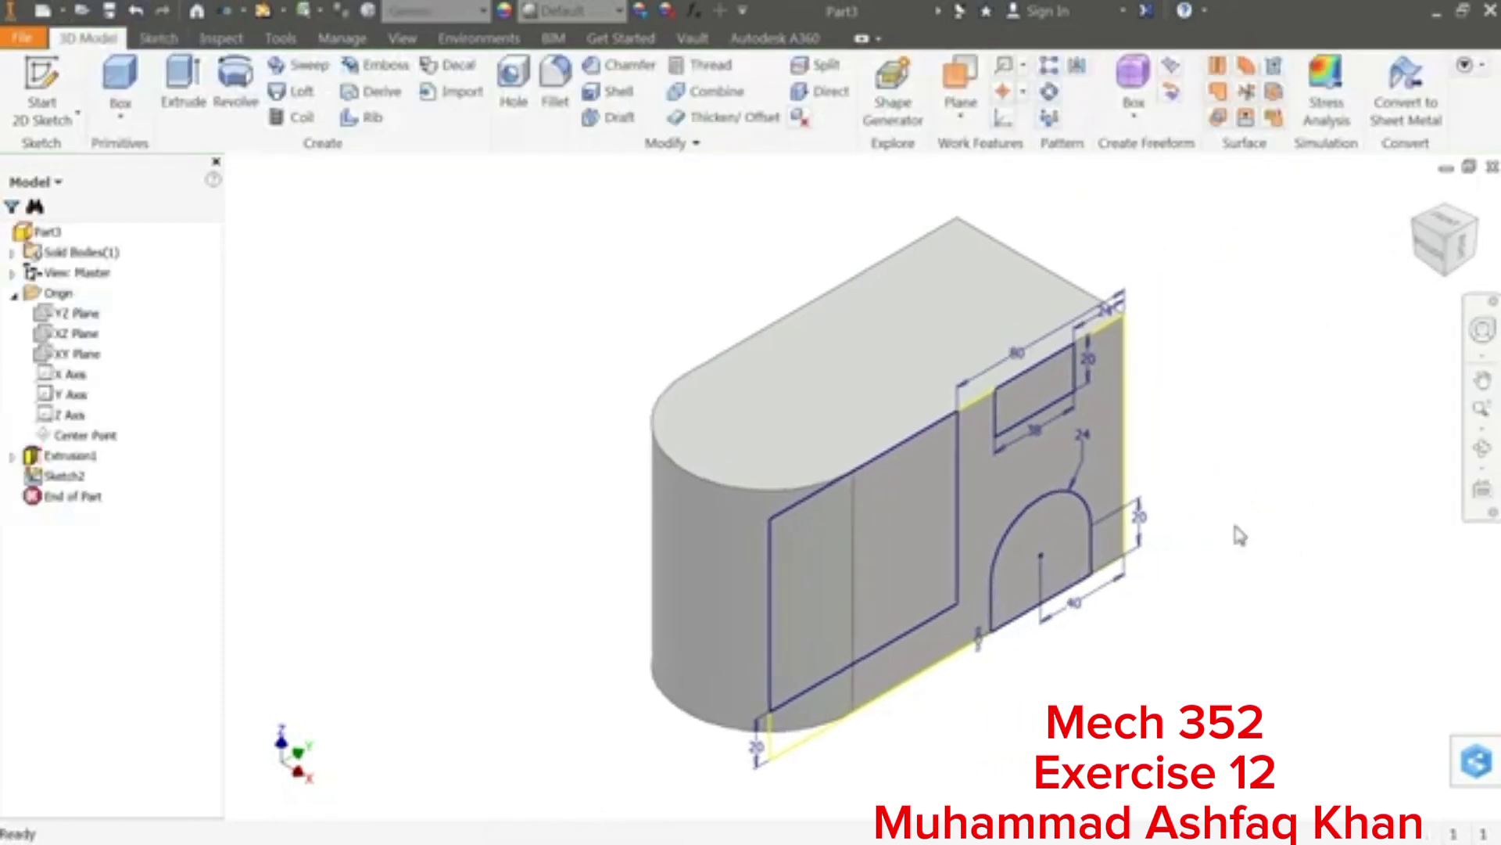
click(186, 87)
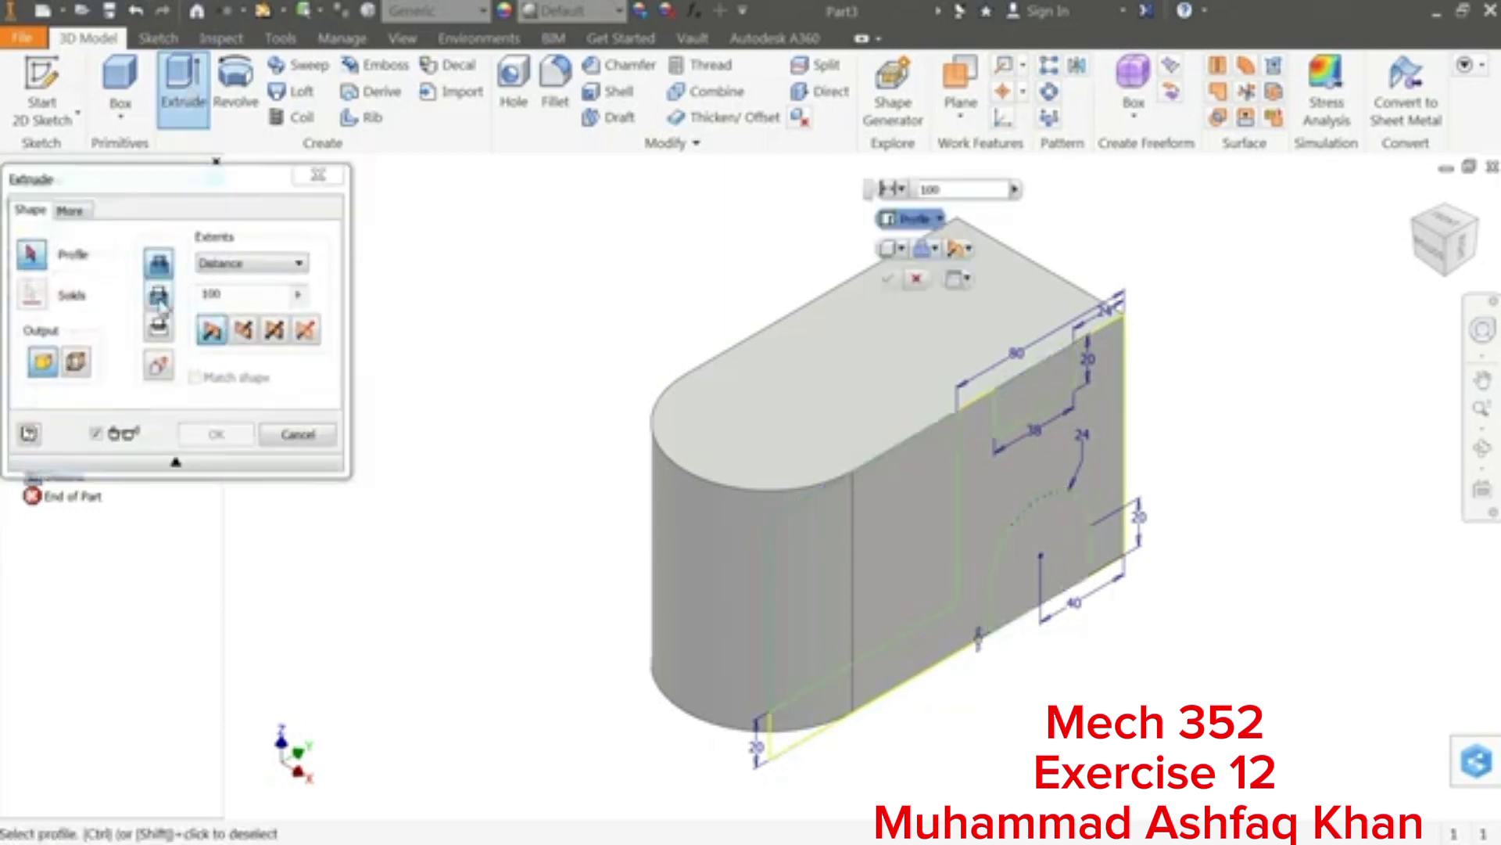
click(160, 301)
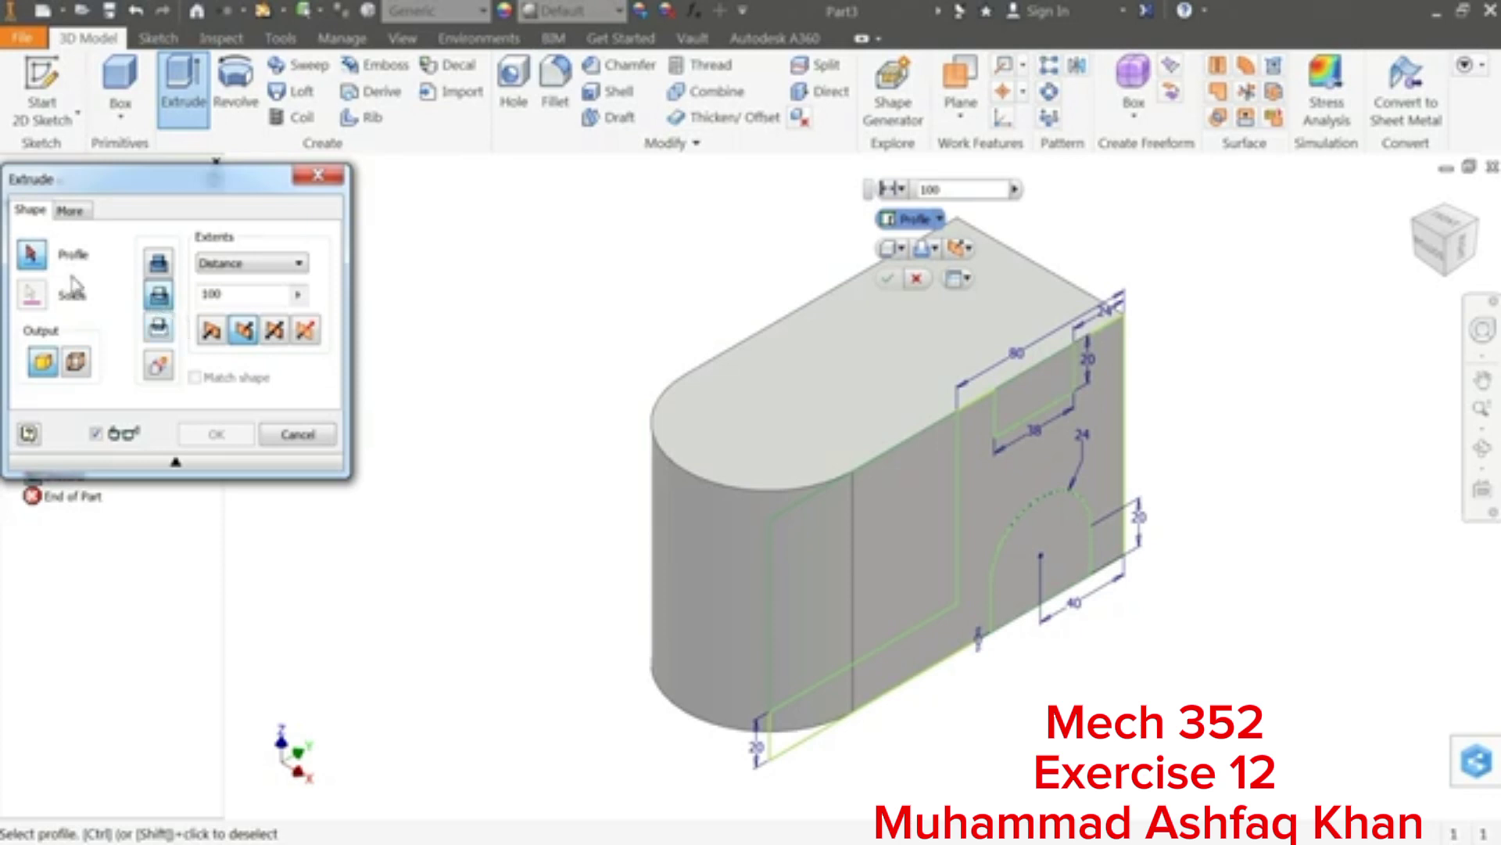
click(844, 558)
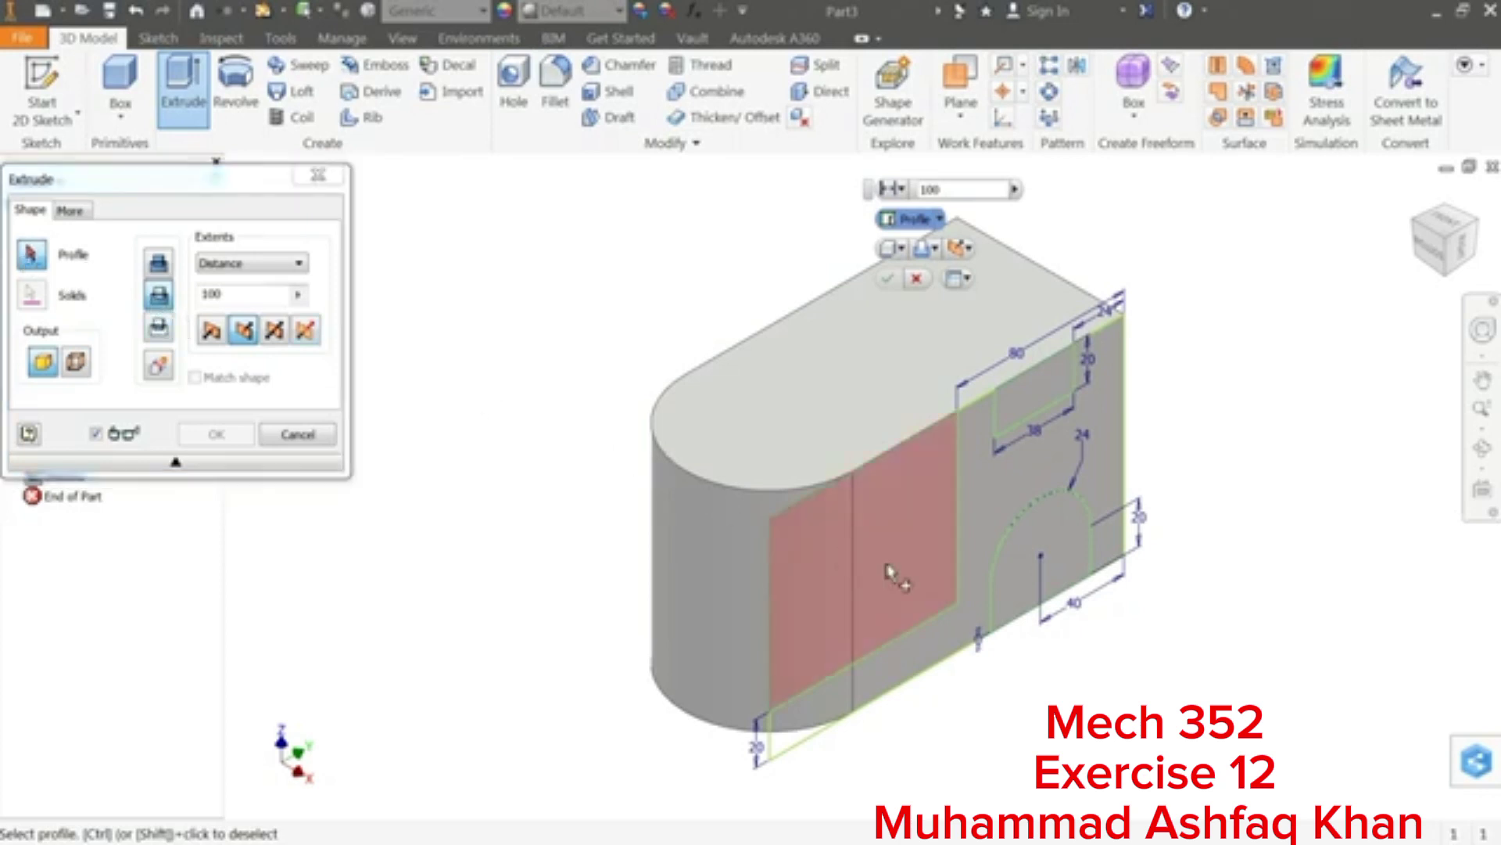
click(1034, 403)
click(1045, 561)
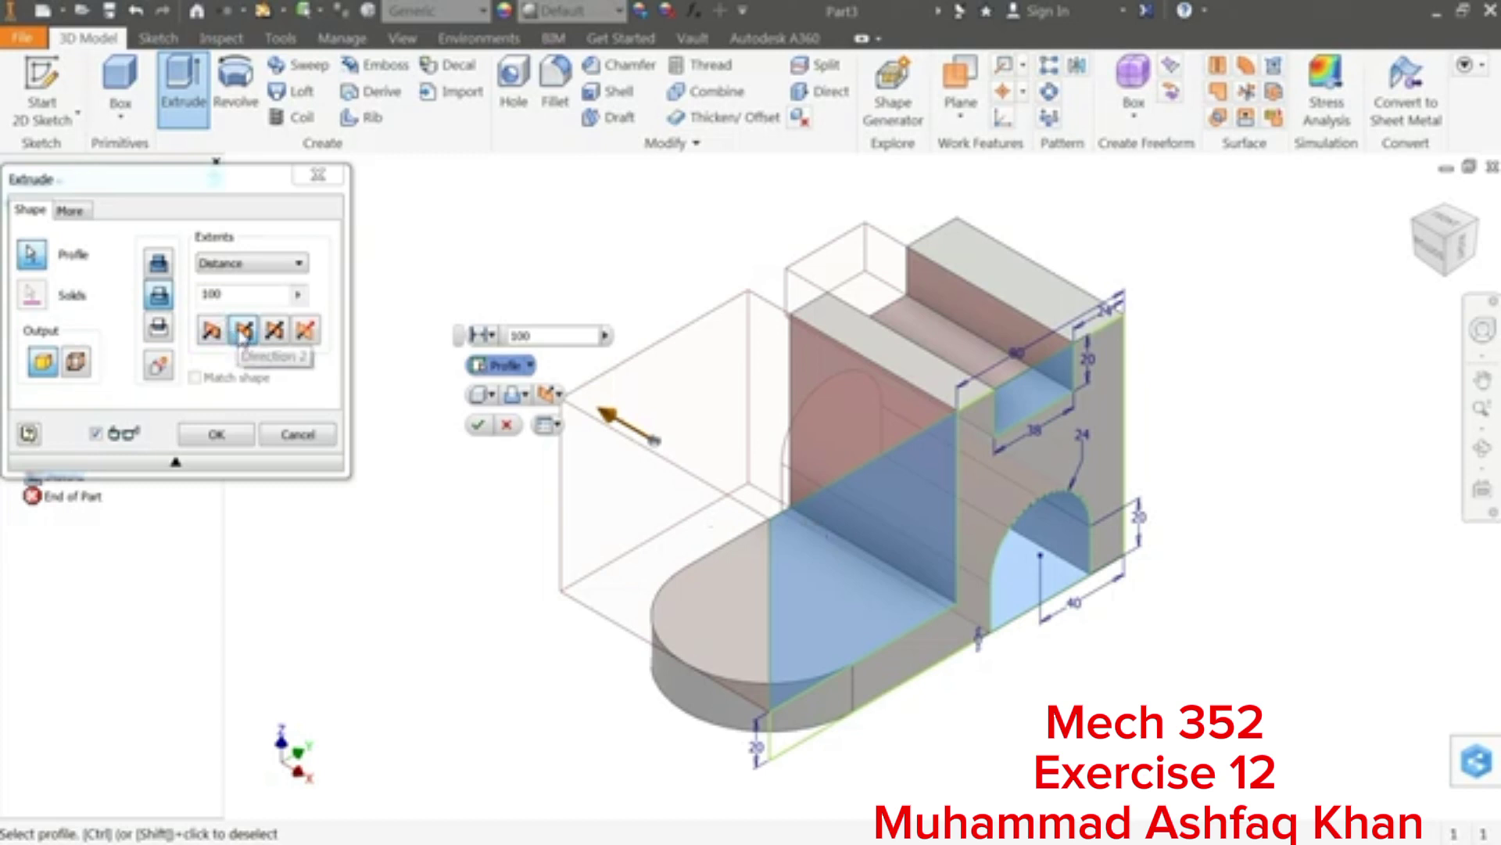
click(244, 266)
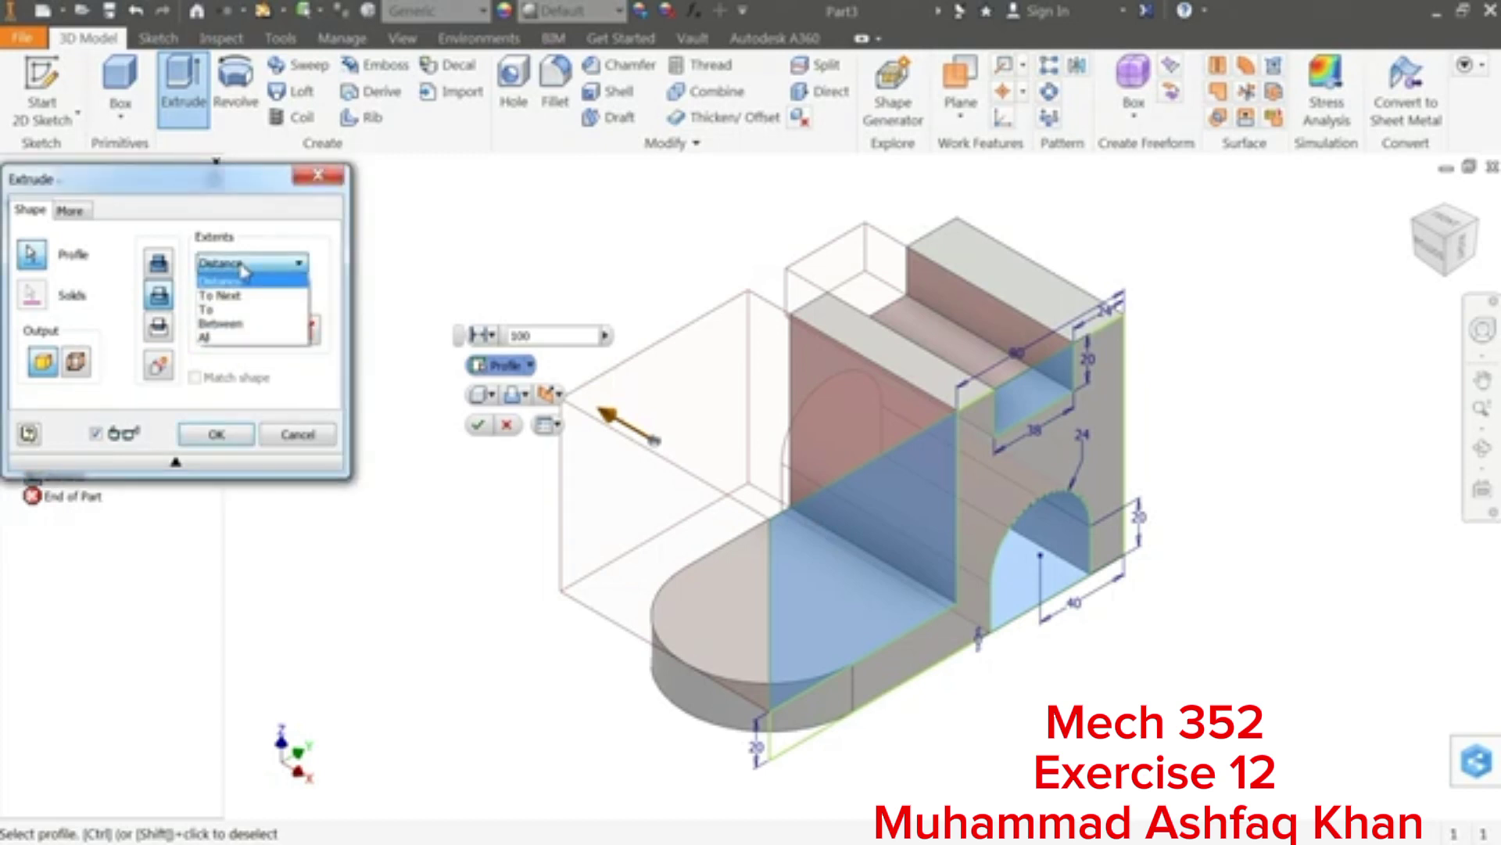
click(204, 337)
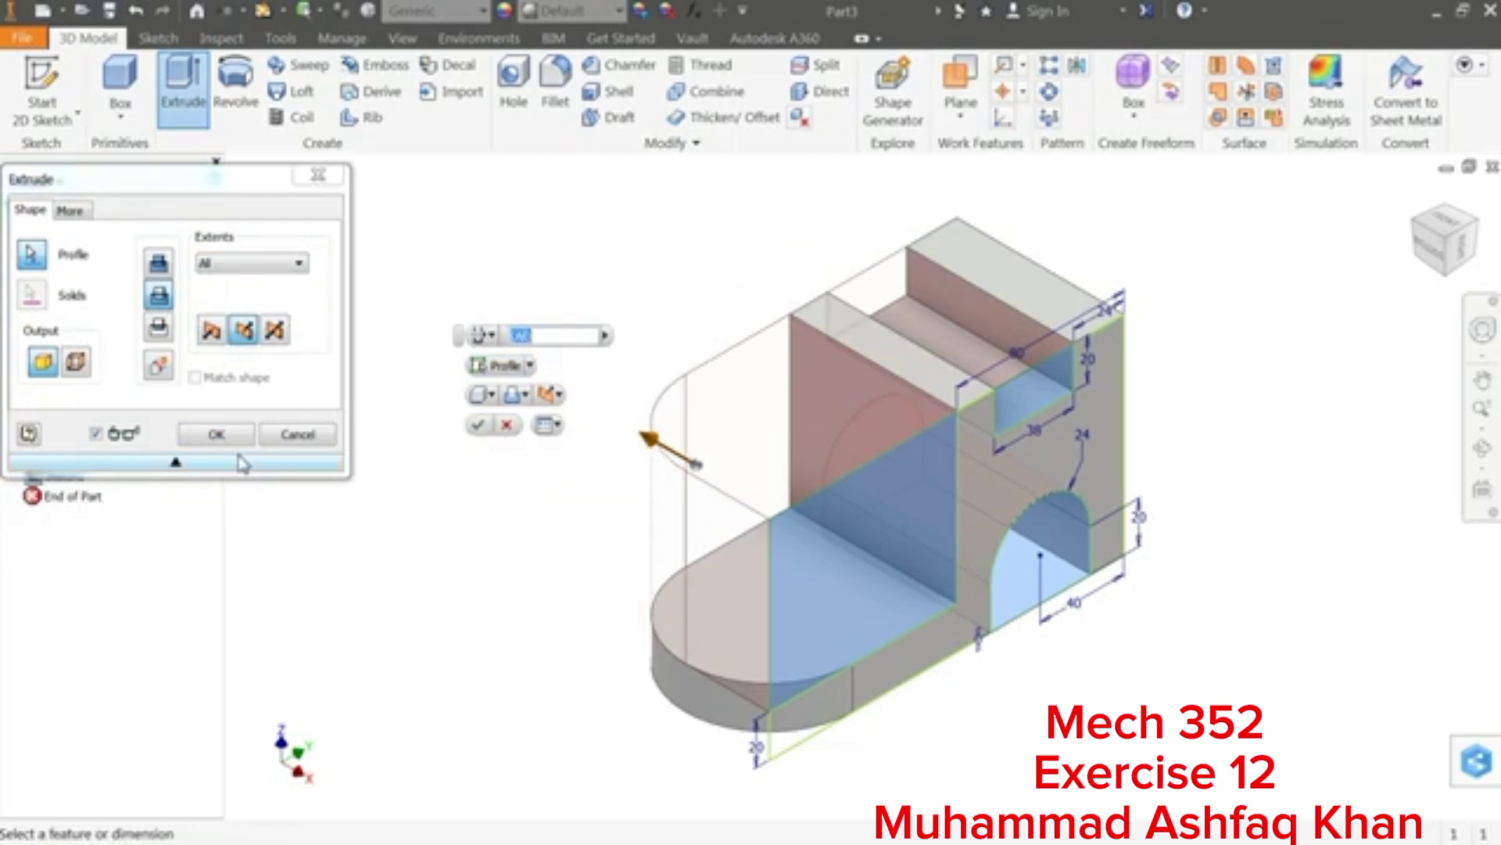
click(212, 437)
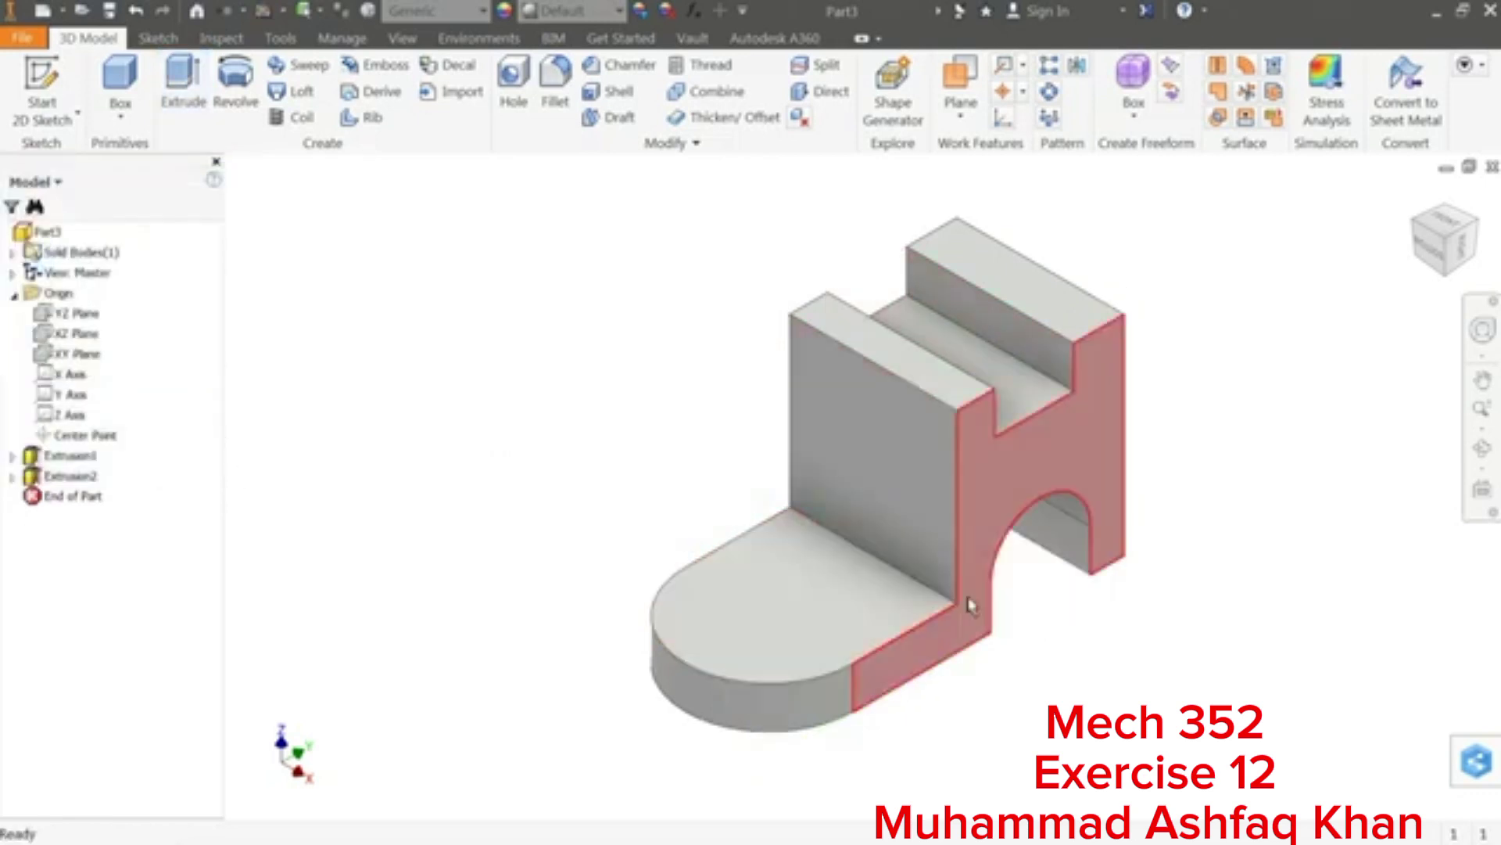
Step: Check the Exercise 12 reference drawing and start a sketch on the top face of the low rounded base
scroll(1051, 597, up, 5)
scroll(1050, 597, down, 4)
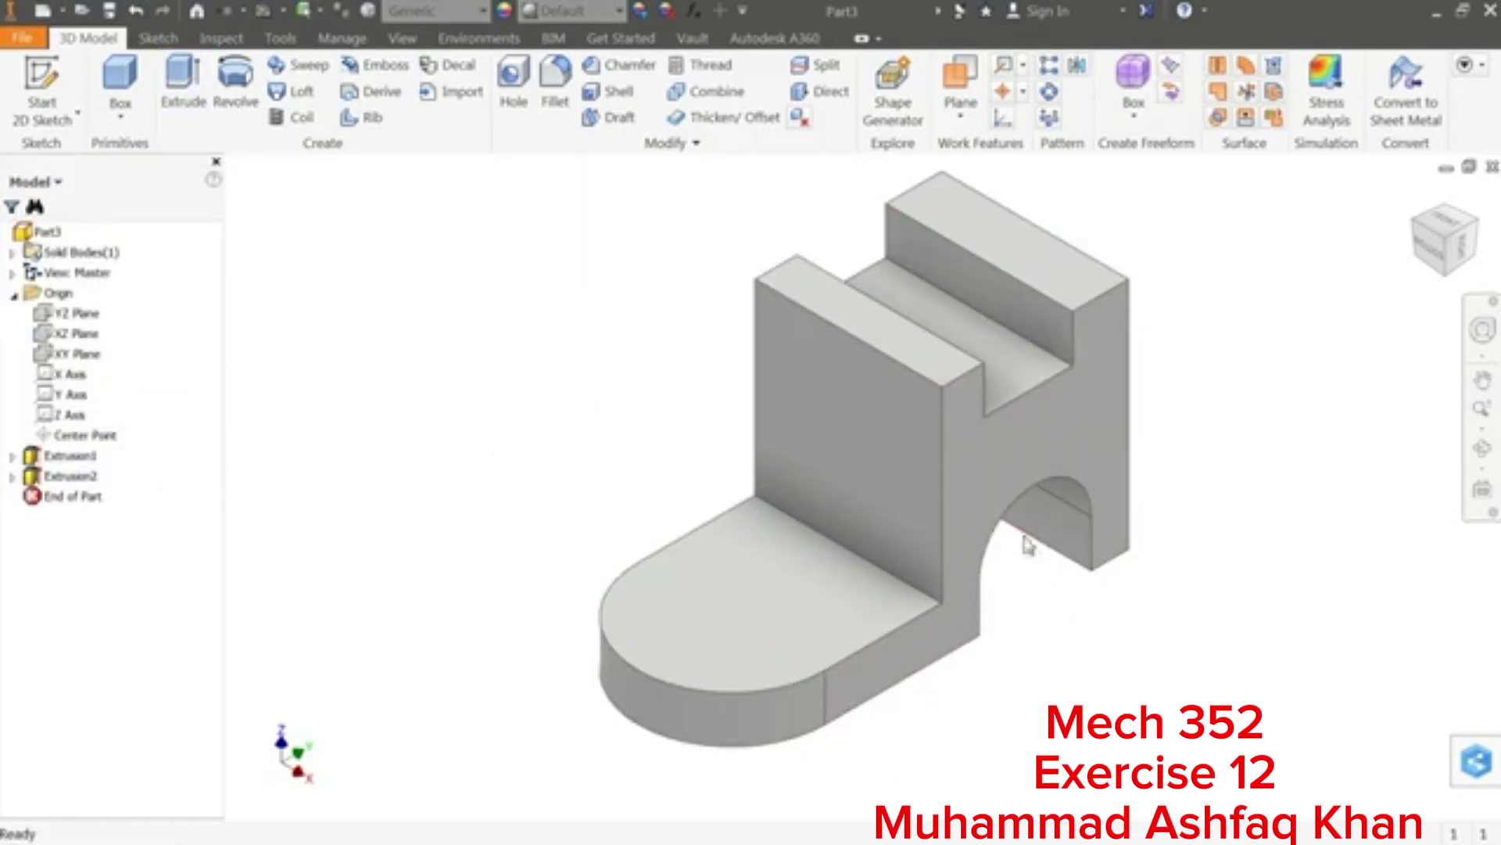
key(alt+Tab)
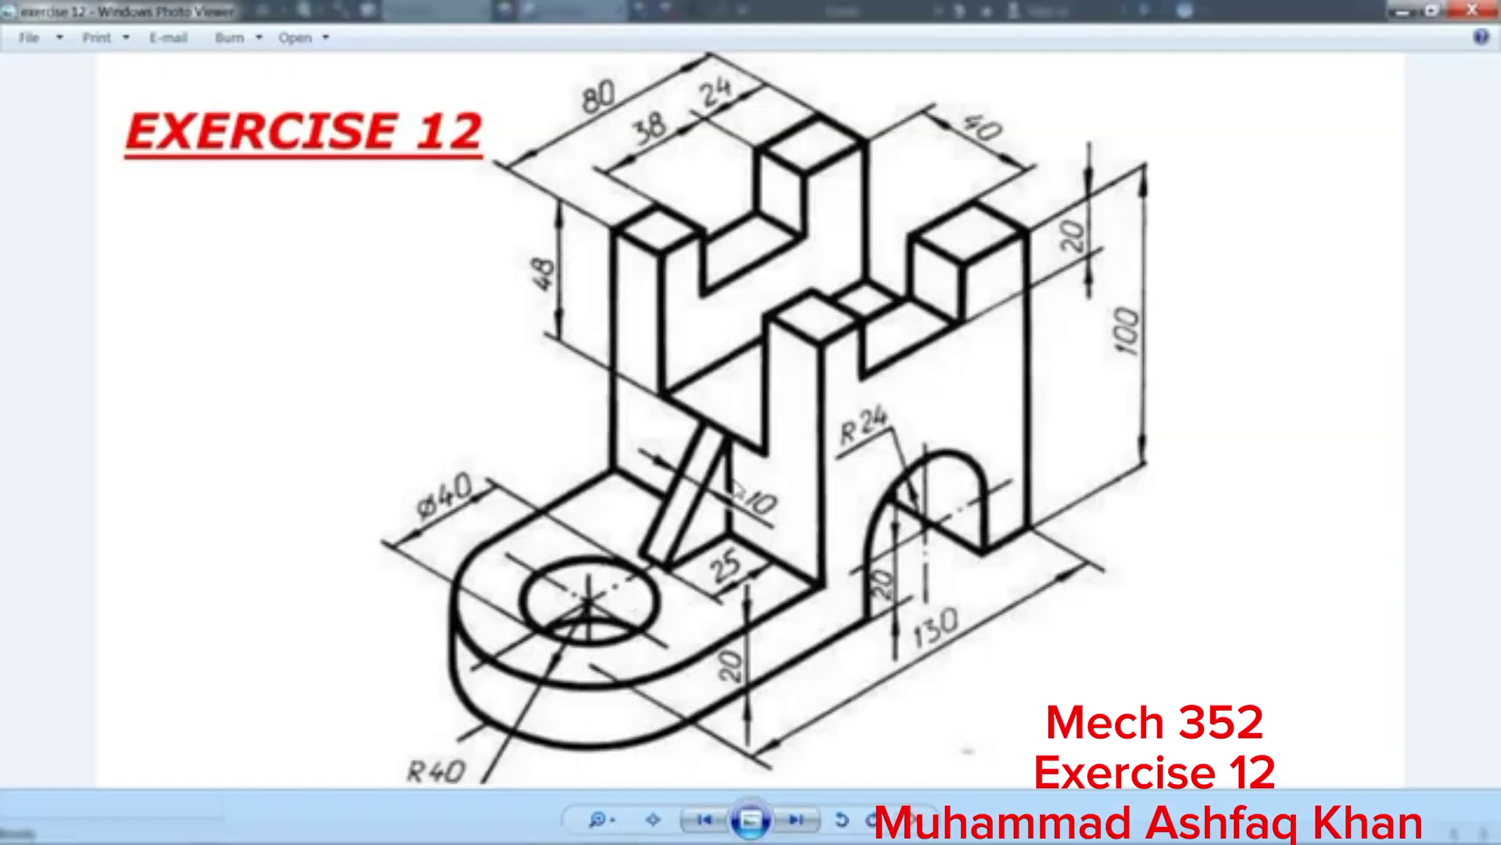
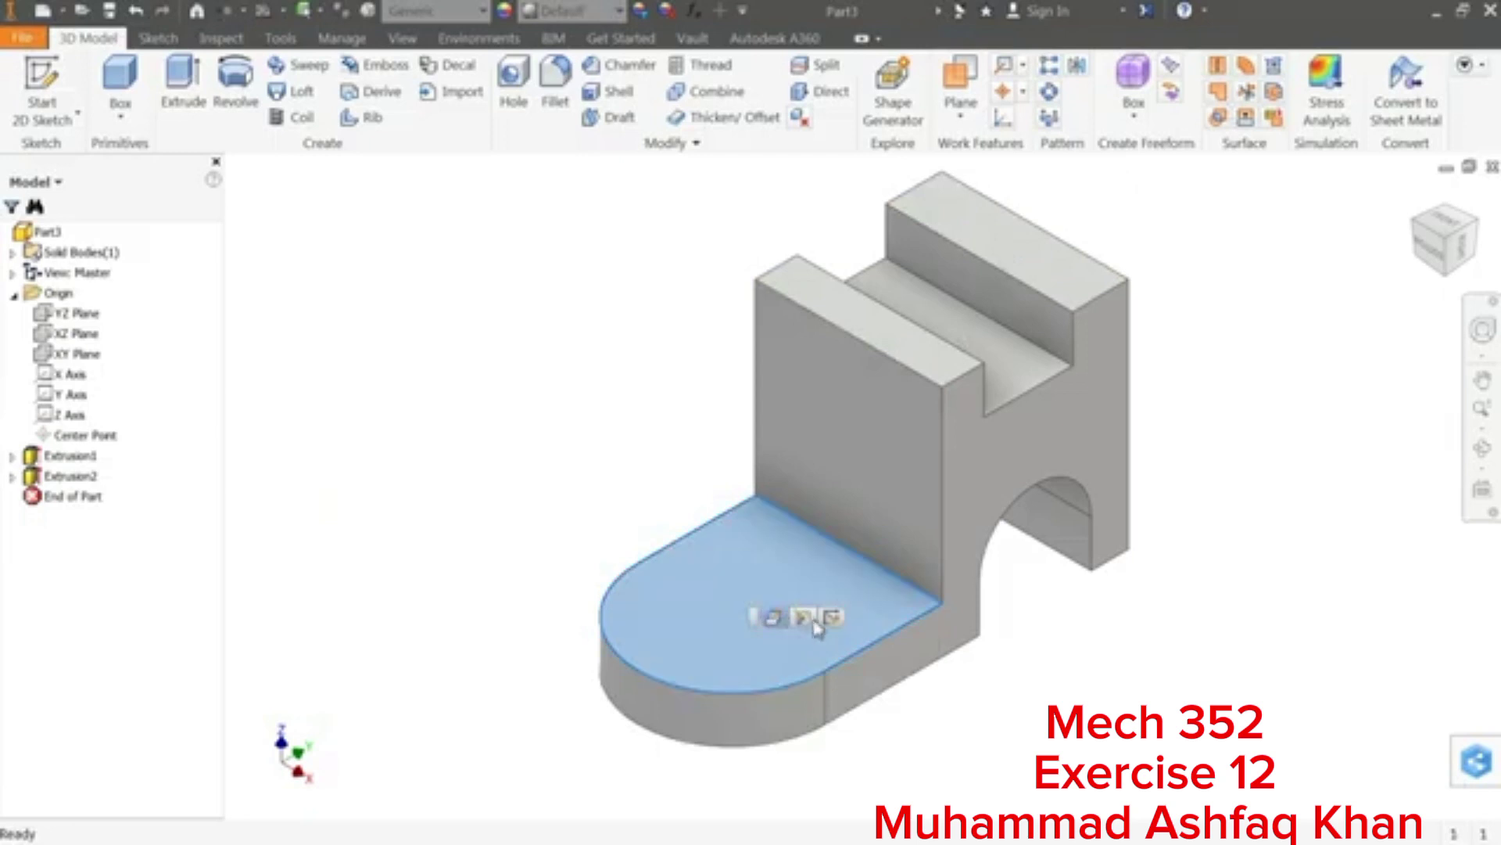
click(832, 619)
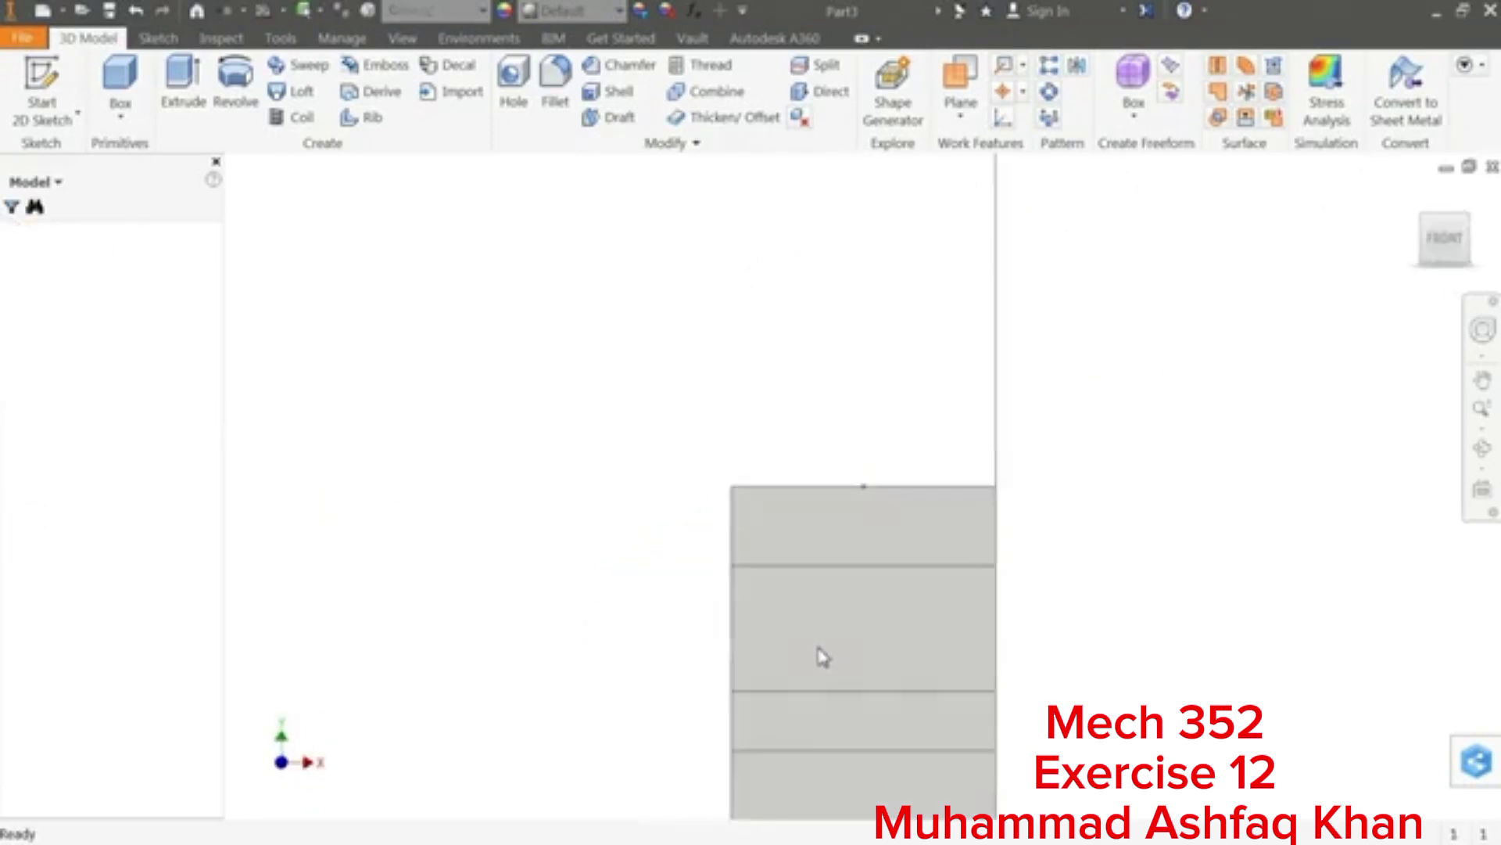
scroll(827, 563, down, 5)
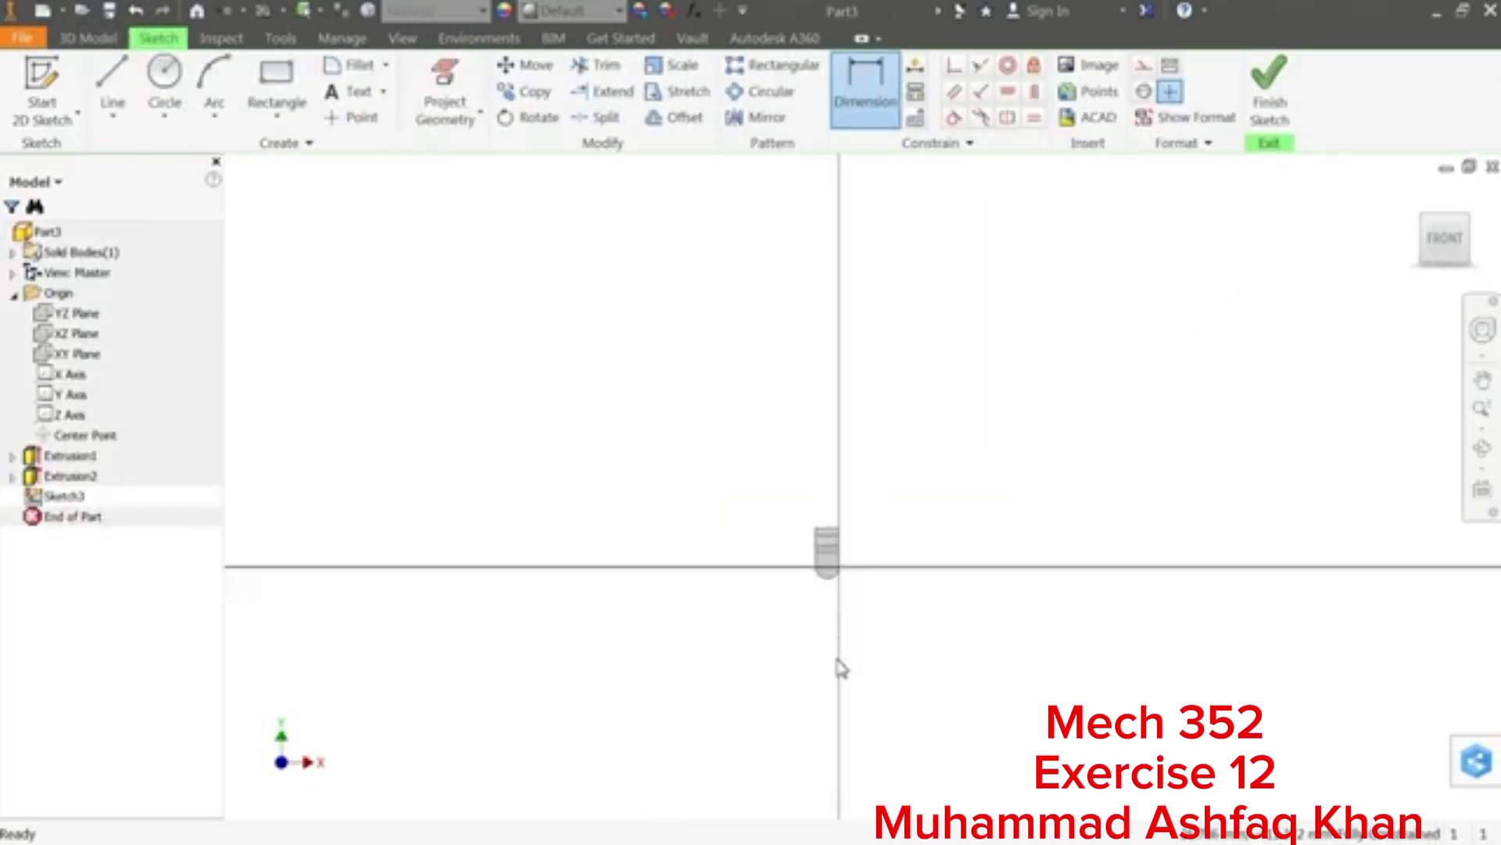
scroll(843, 571, up, 5)
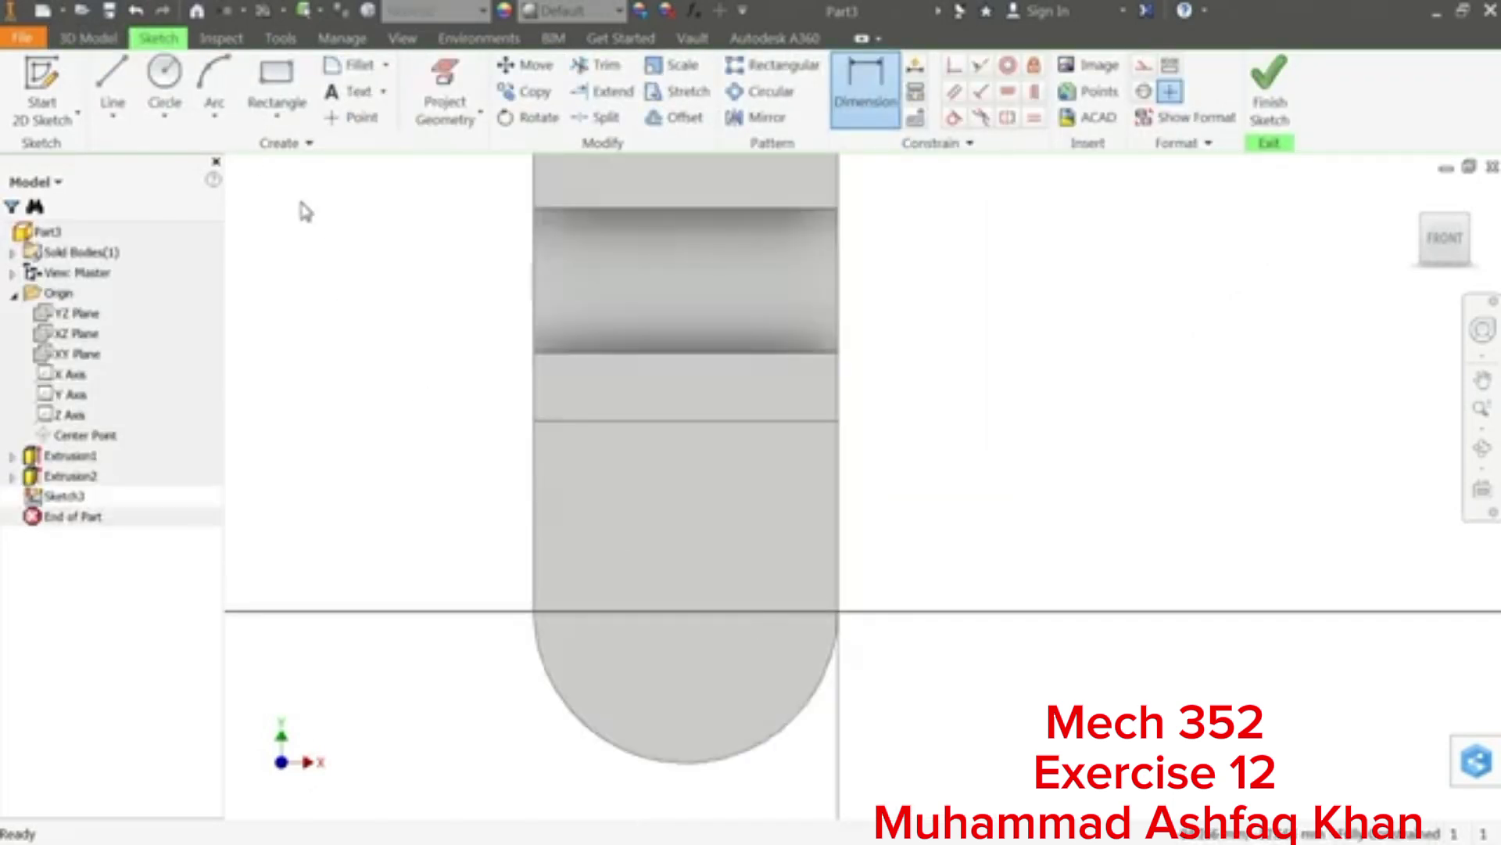
Step: Draw a 40 mm diameter circle at about the centre of the base's rounded end
click(167, 76)
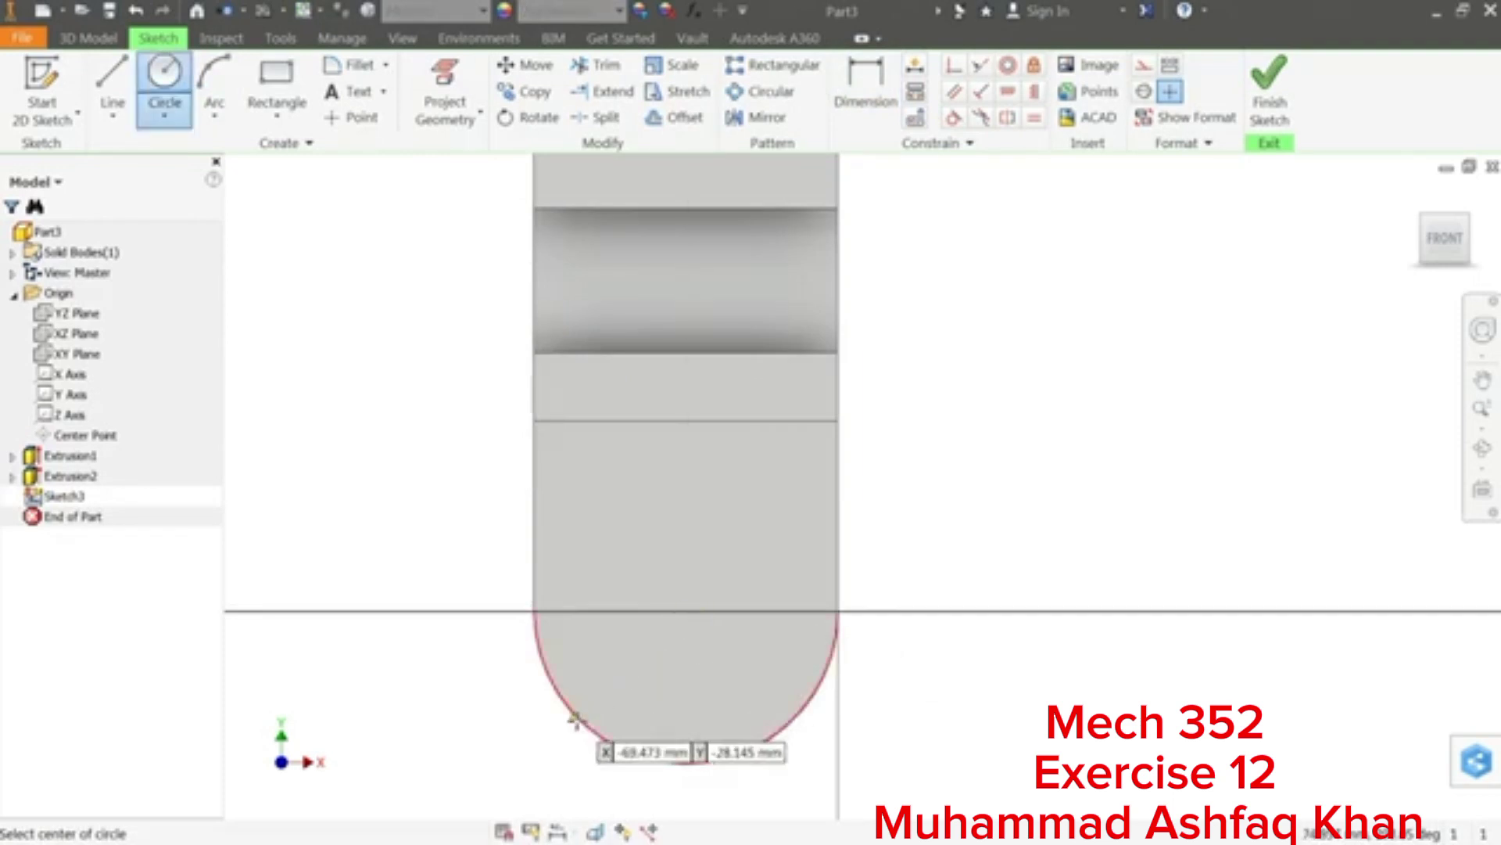
click(689, 611)
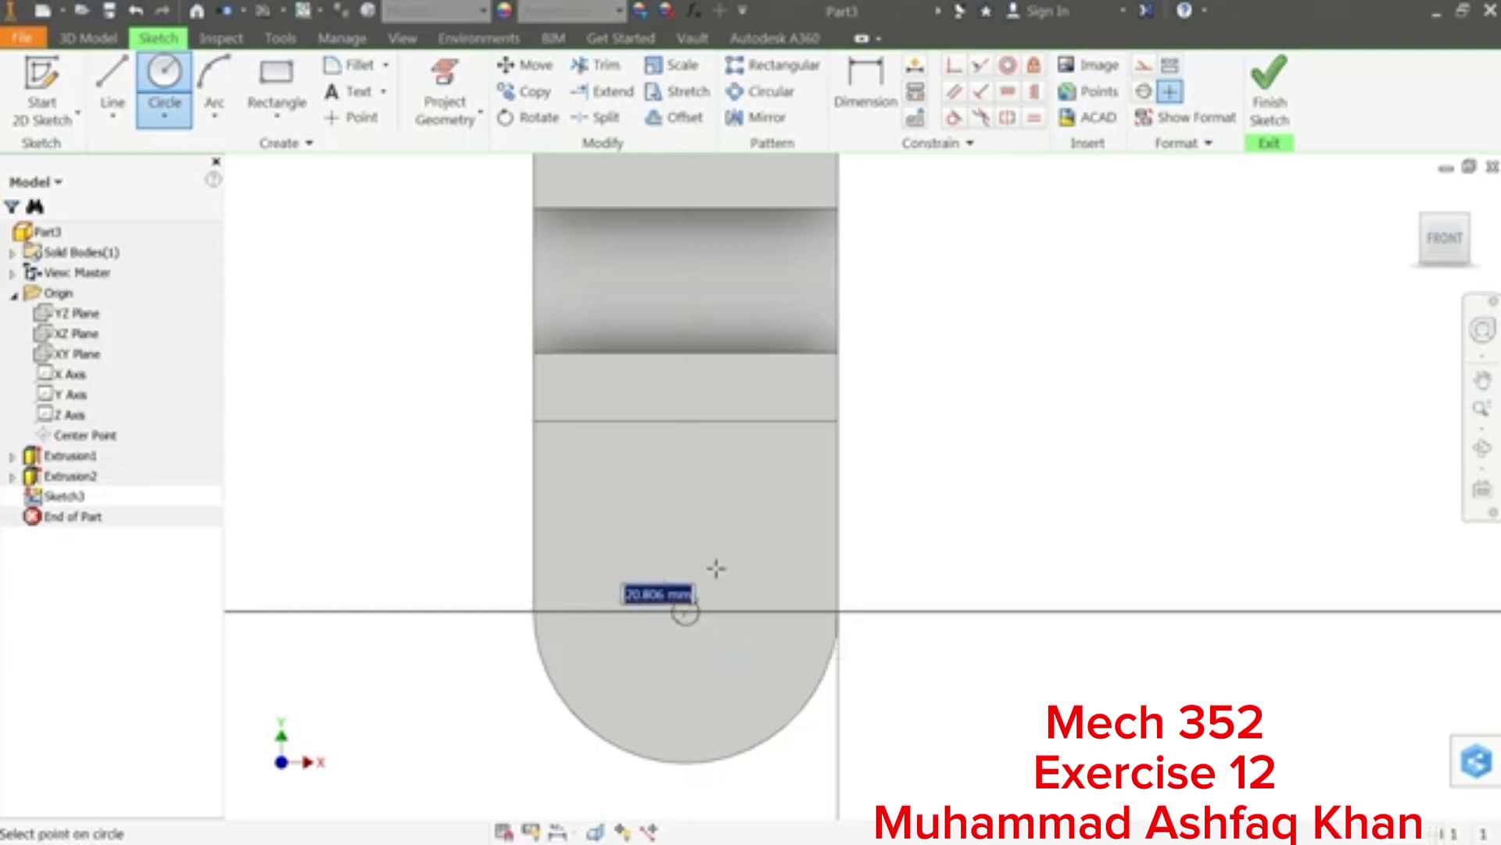
text(40)
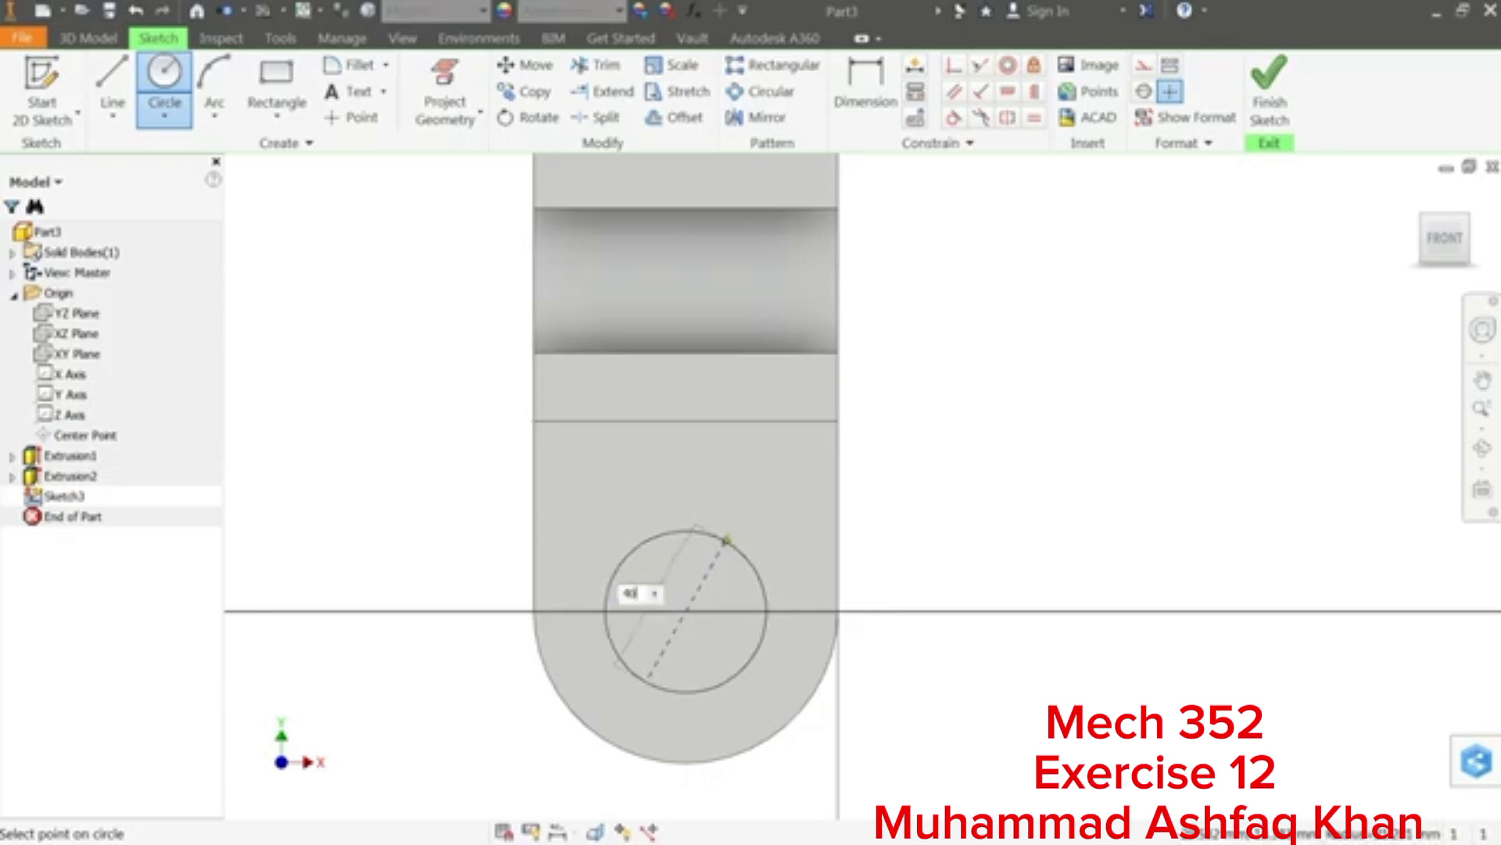
key(Return)
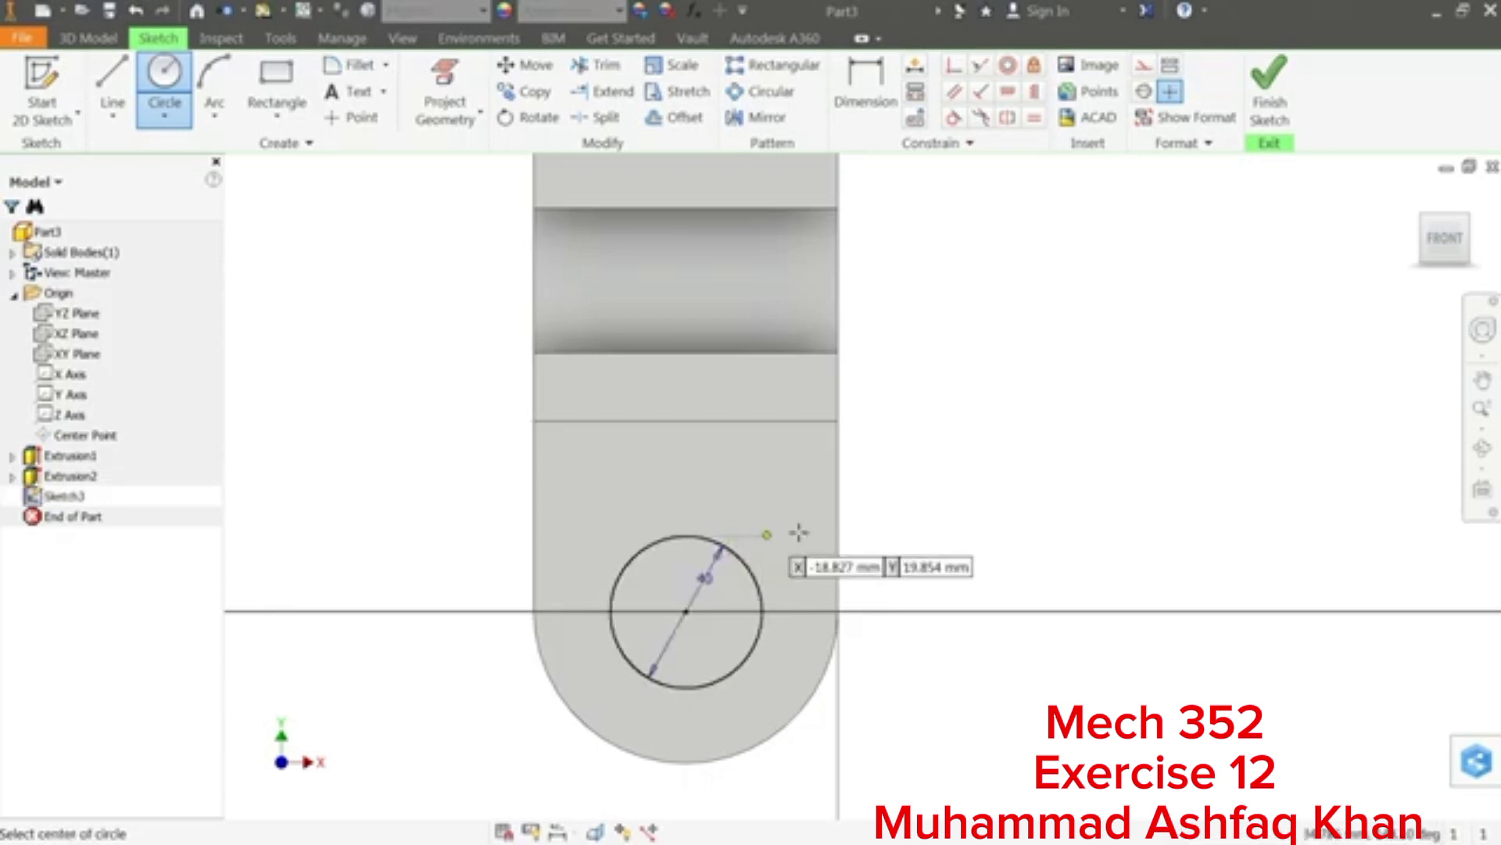
key(Escape)
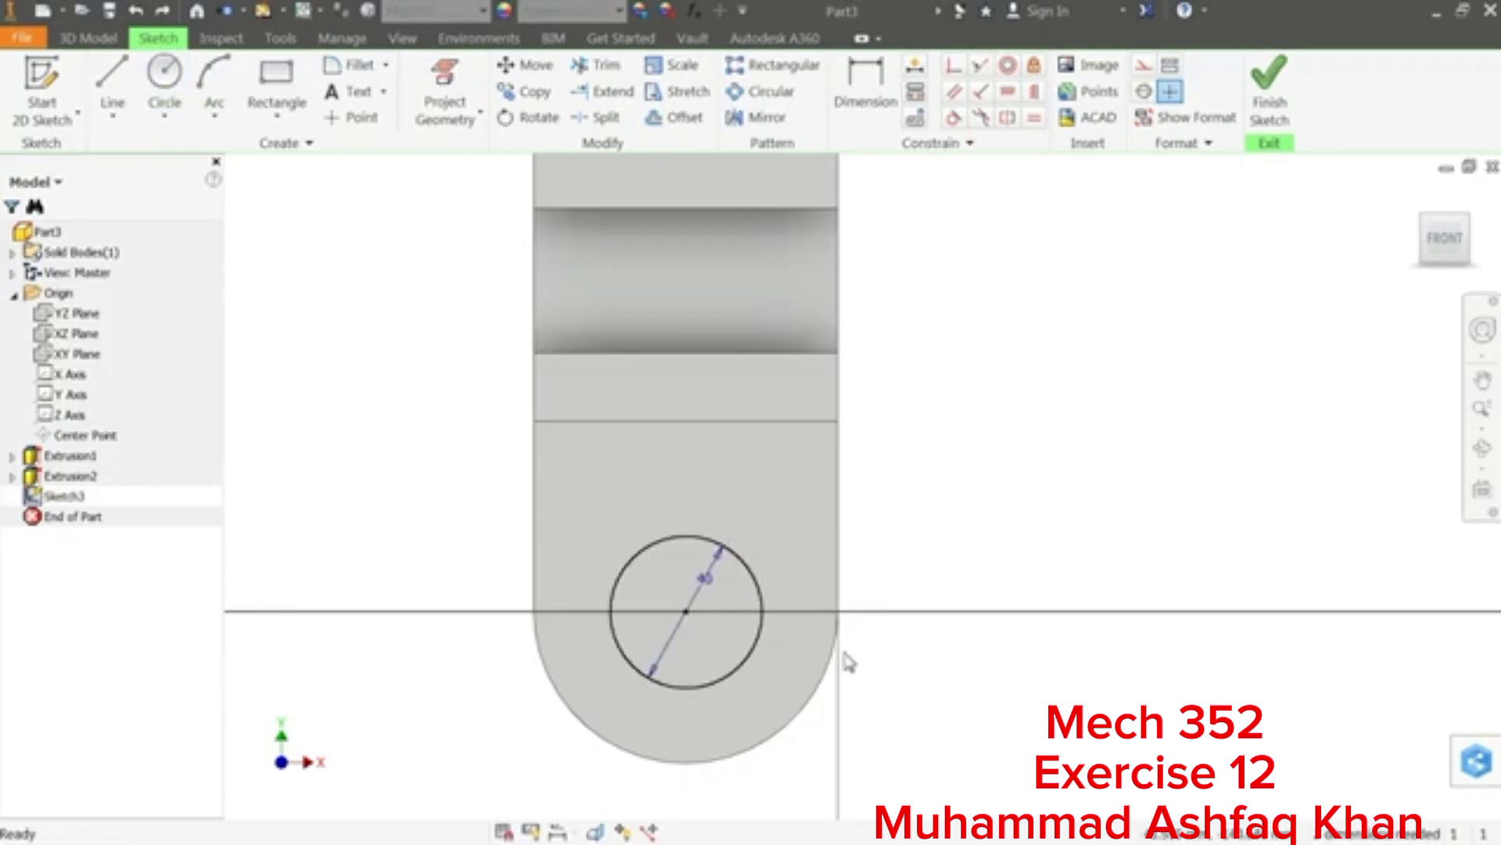
Step: Make the circle concentric with the base's rounded edge and finish the sketch
click(1008, 66)
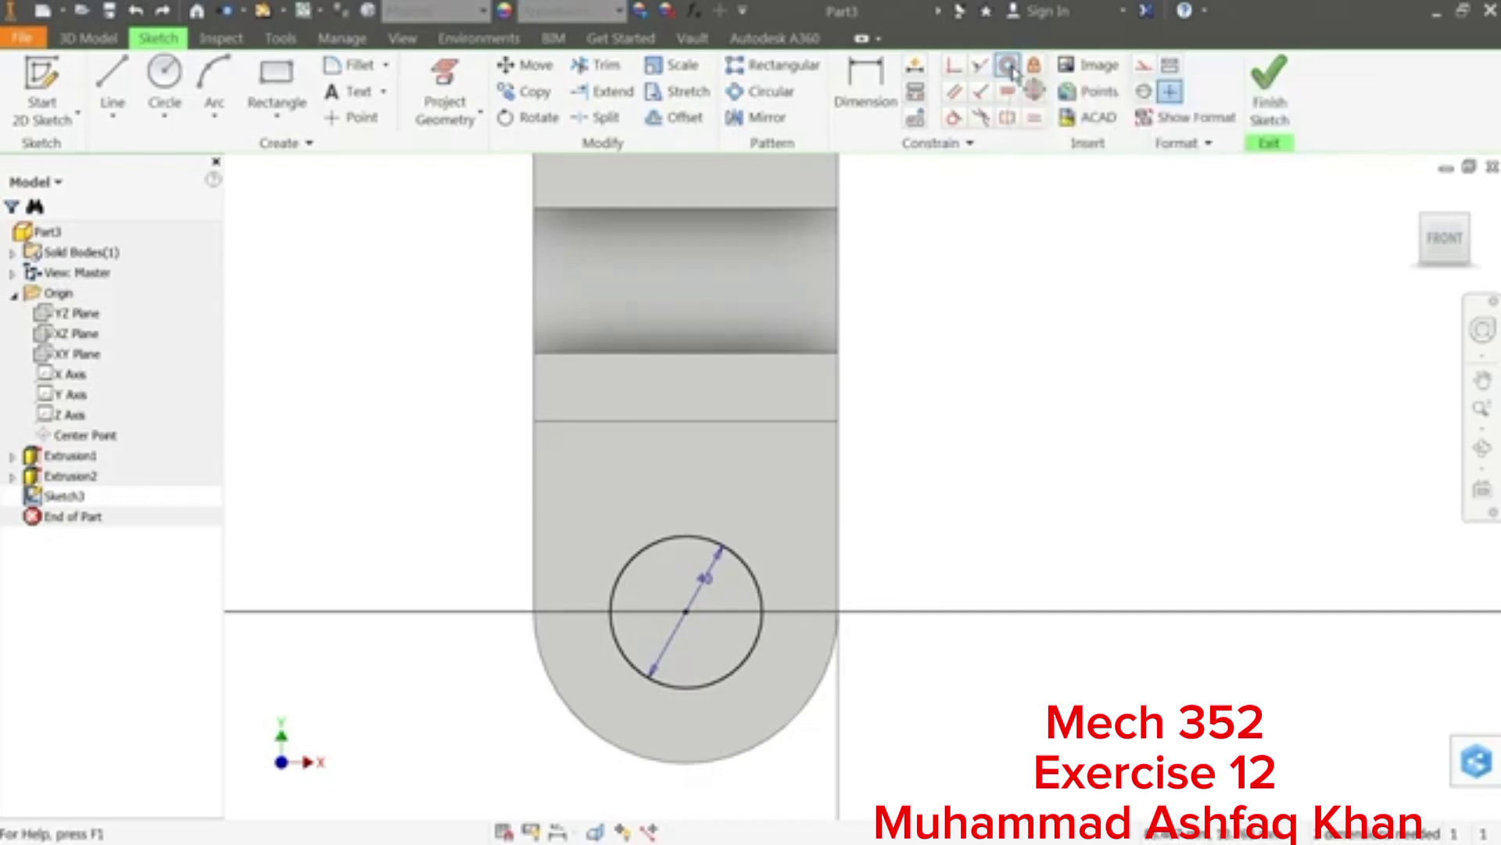
click(761, 637)
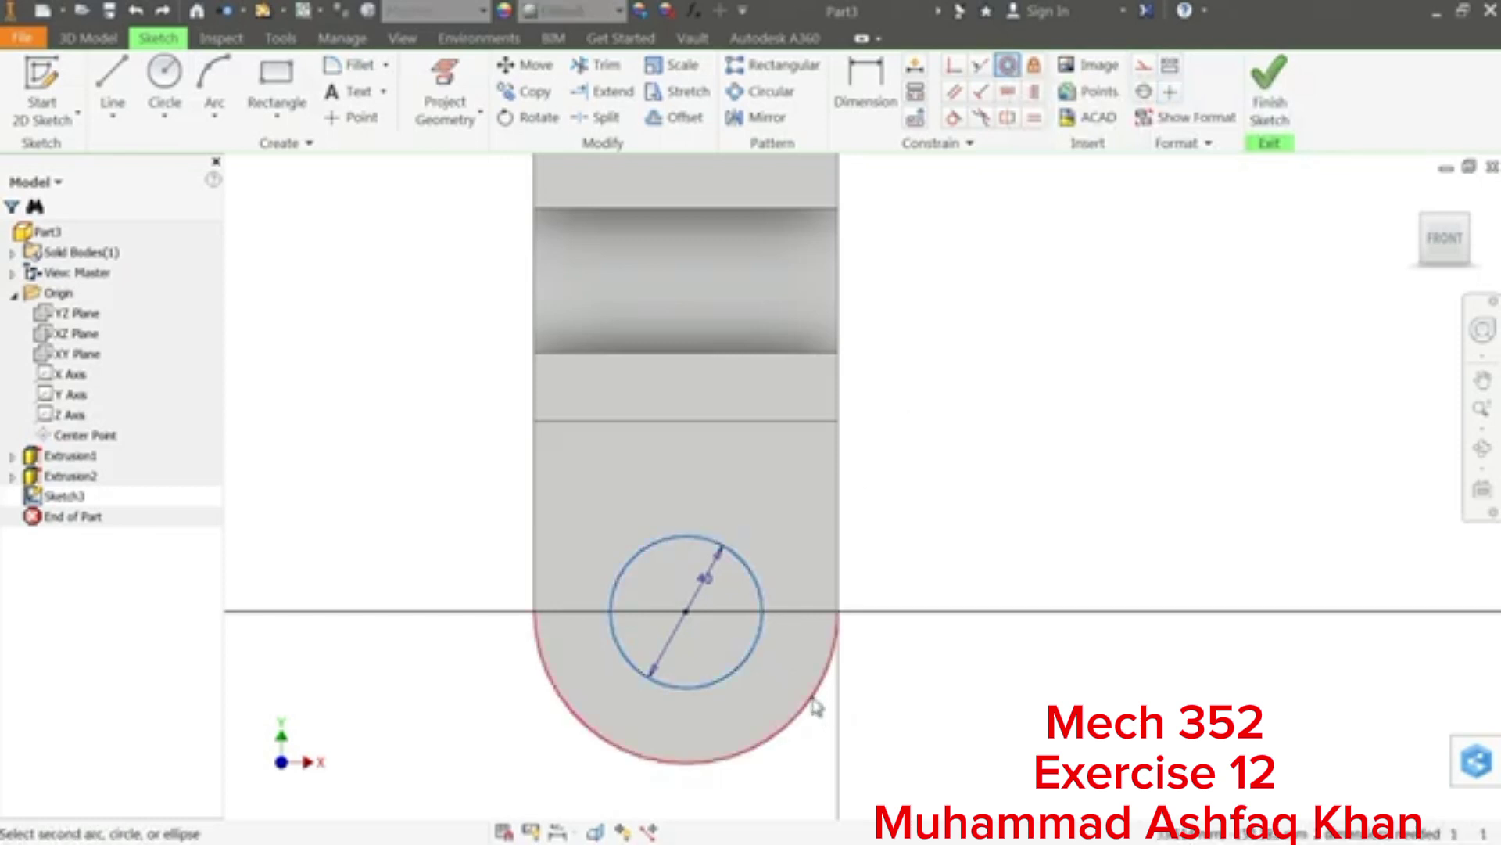
click(814, 701)
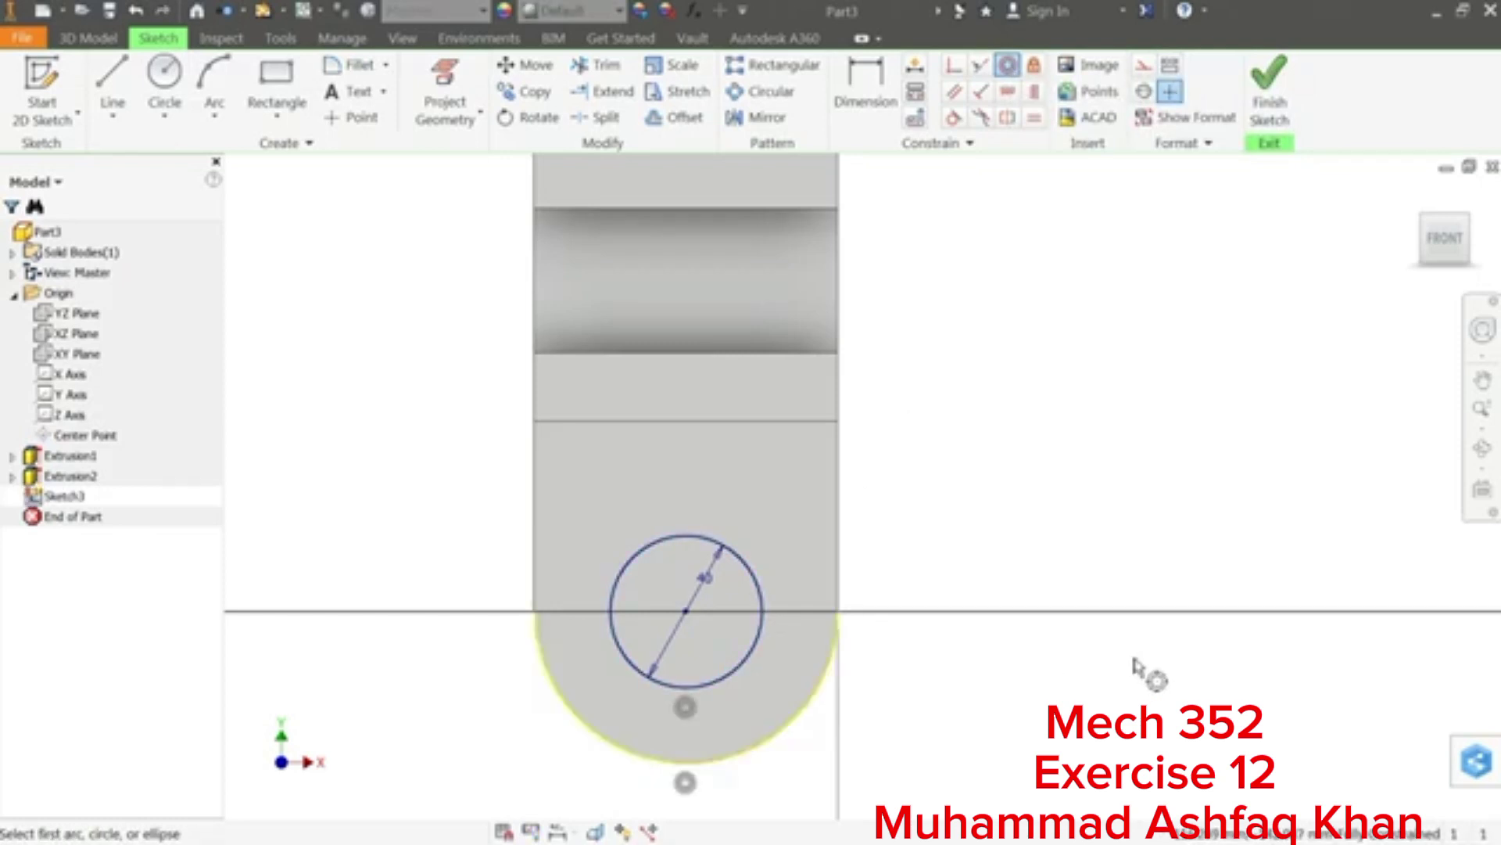
click(1269, 90)
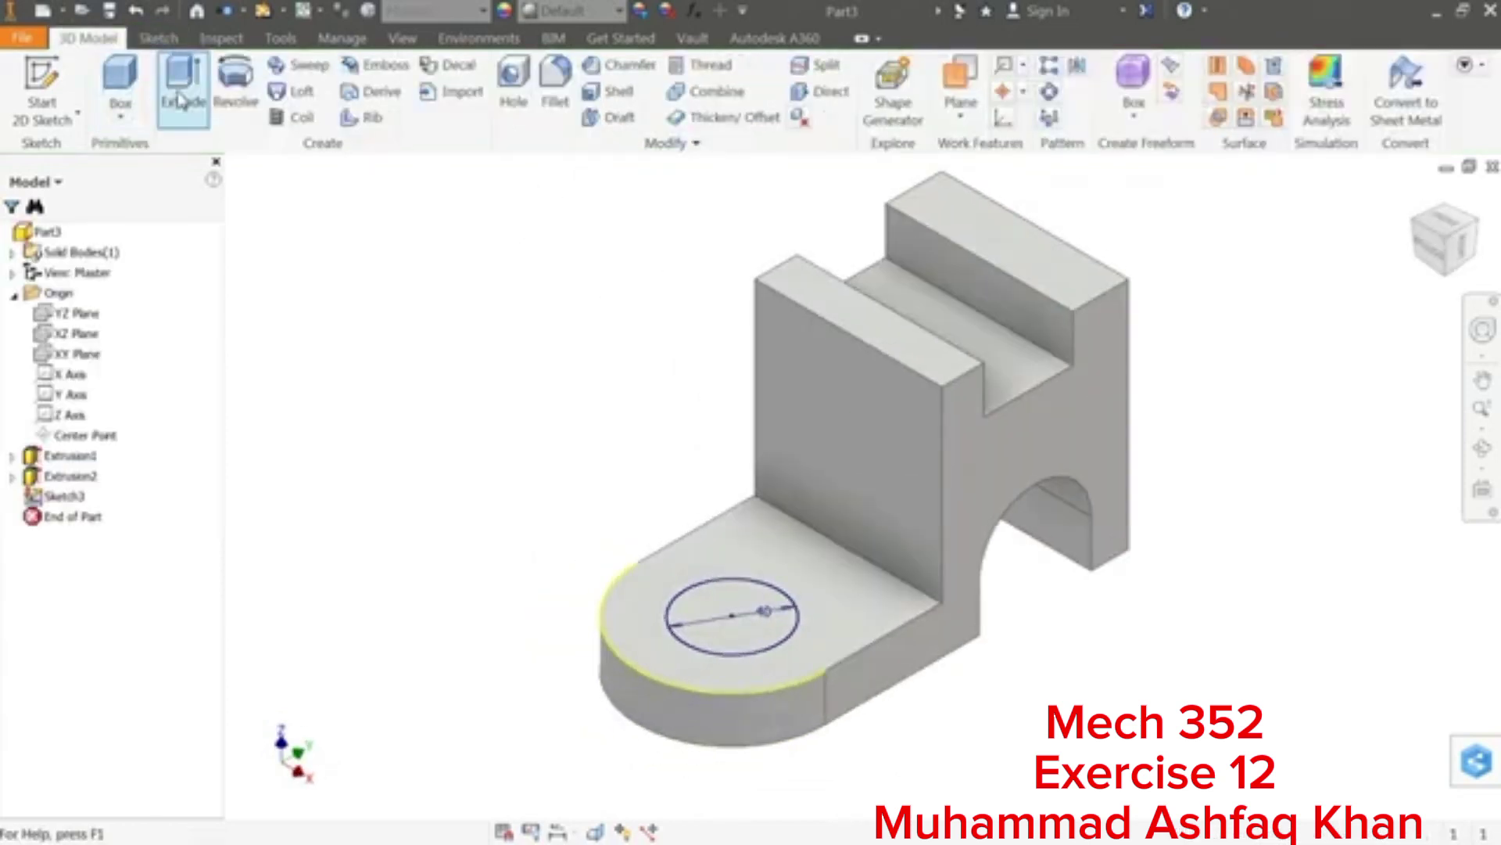
Step: Extrude the 40 mm circle as a cut through the rounded base with the To Next extent
click(180, 99)
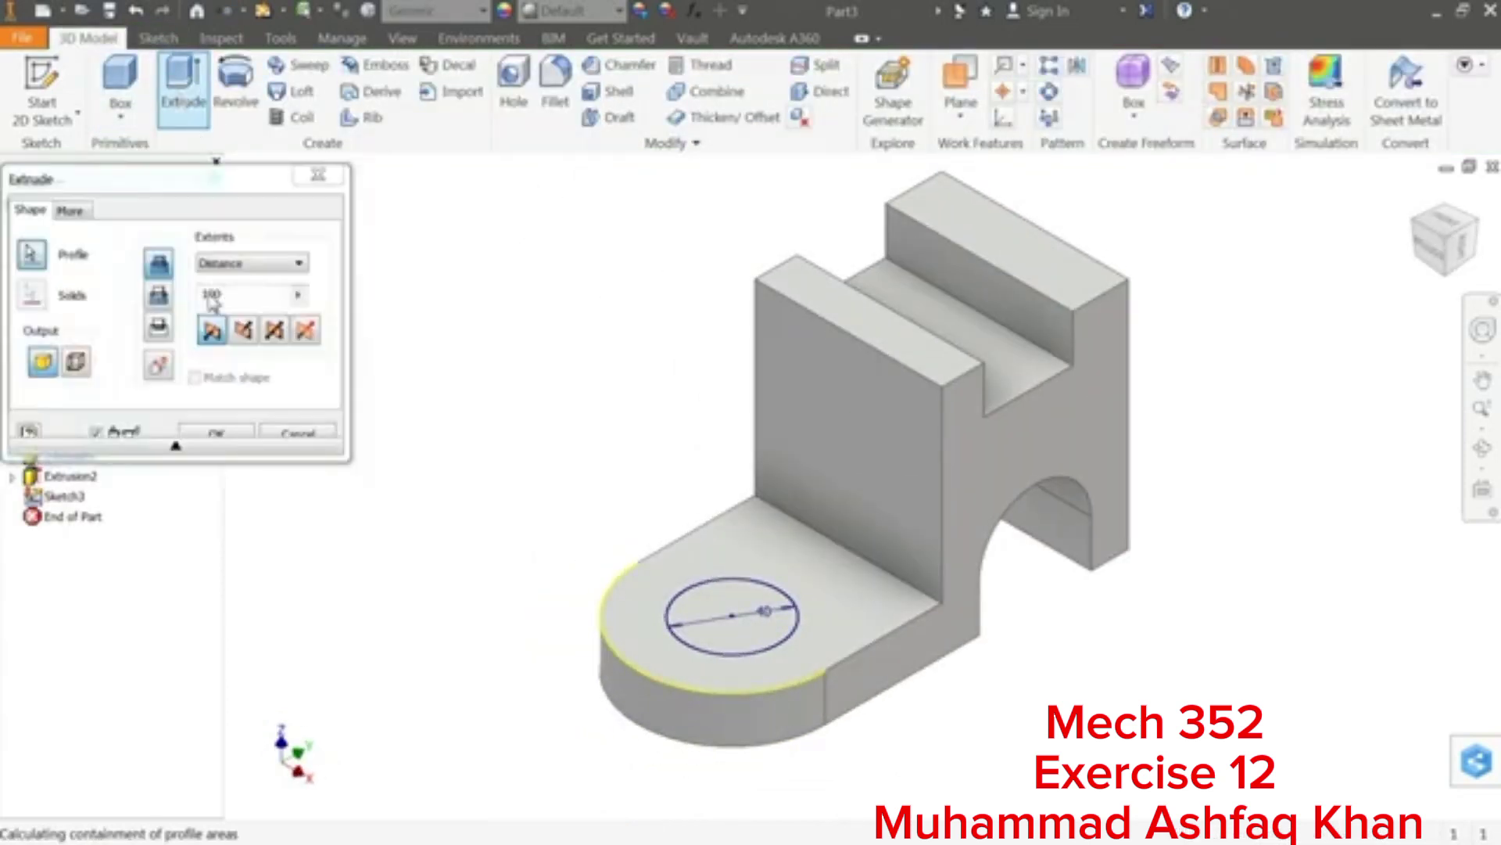
click(159, 296)
click(244, 264)
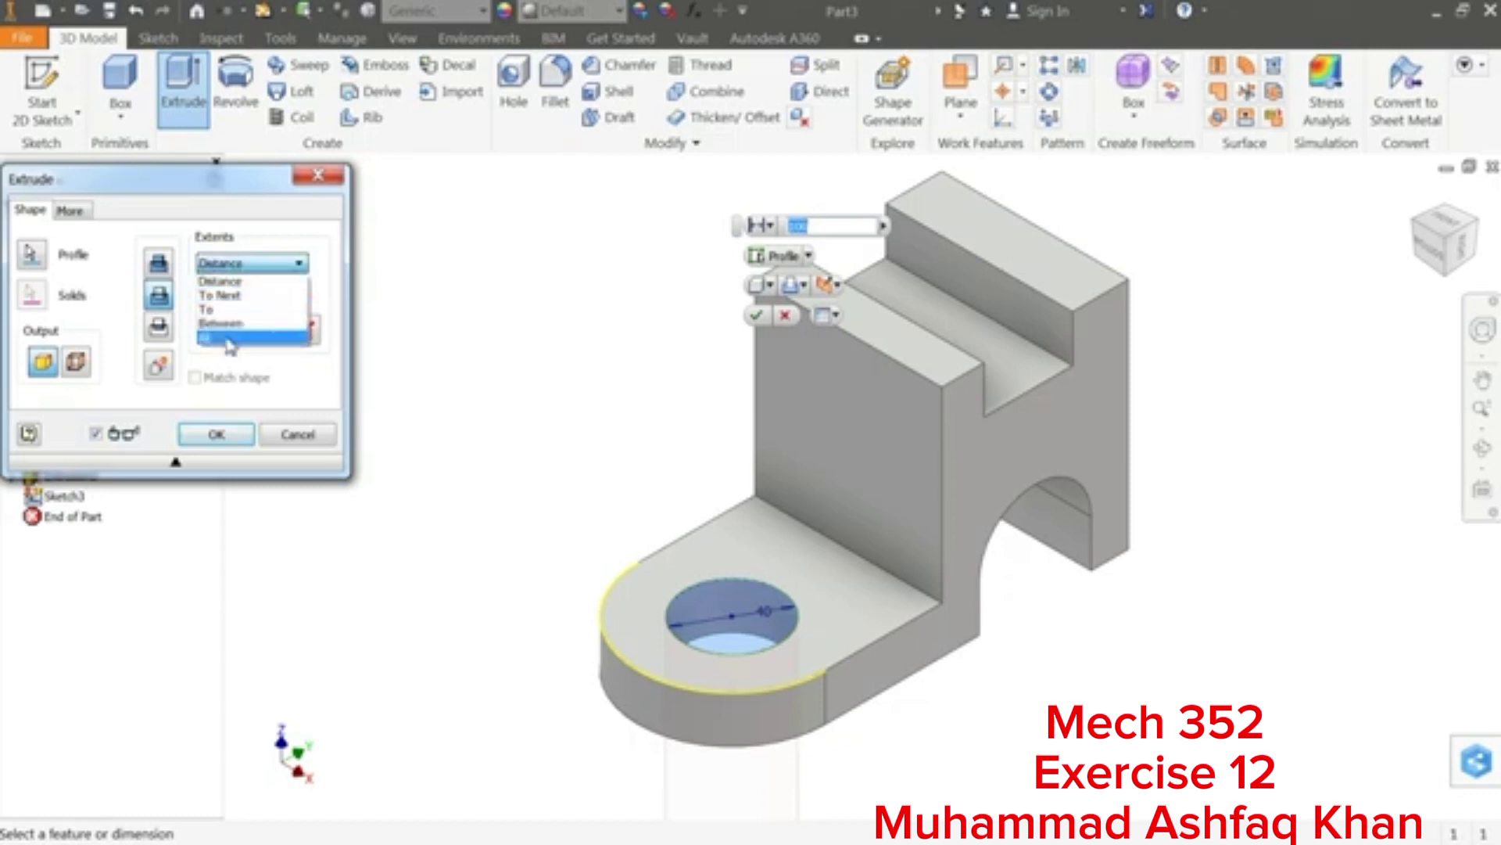
click(226, 297)
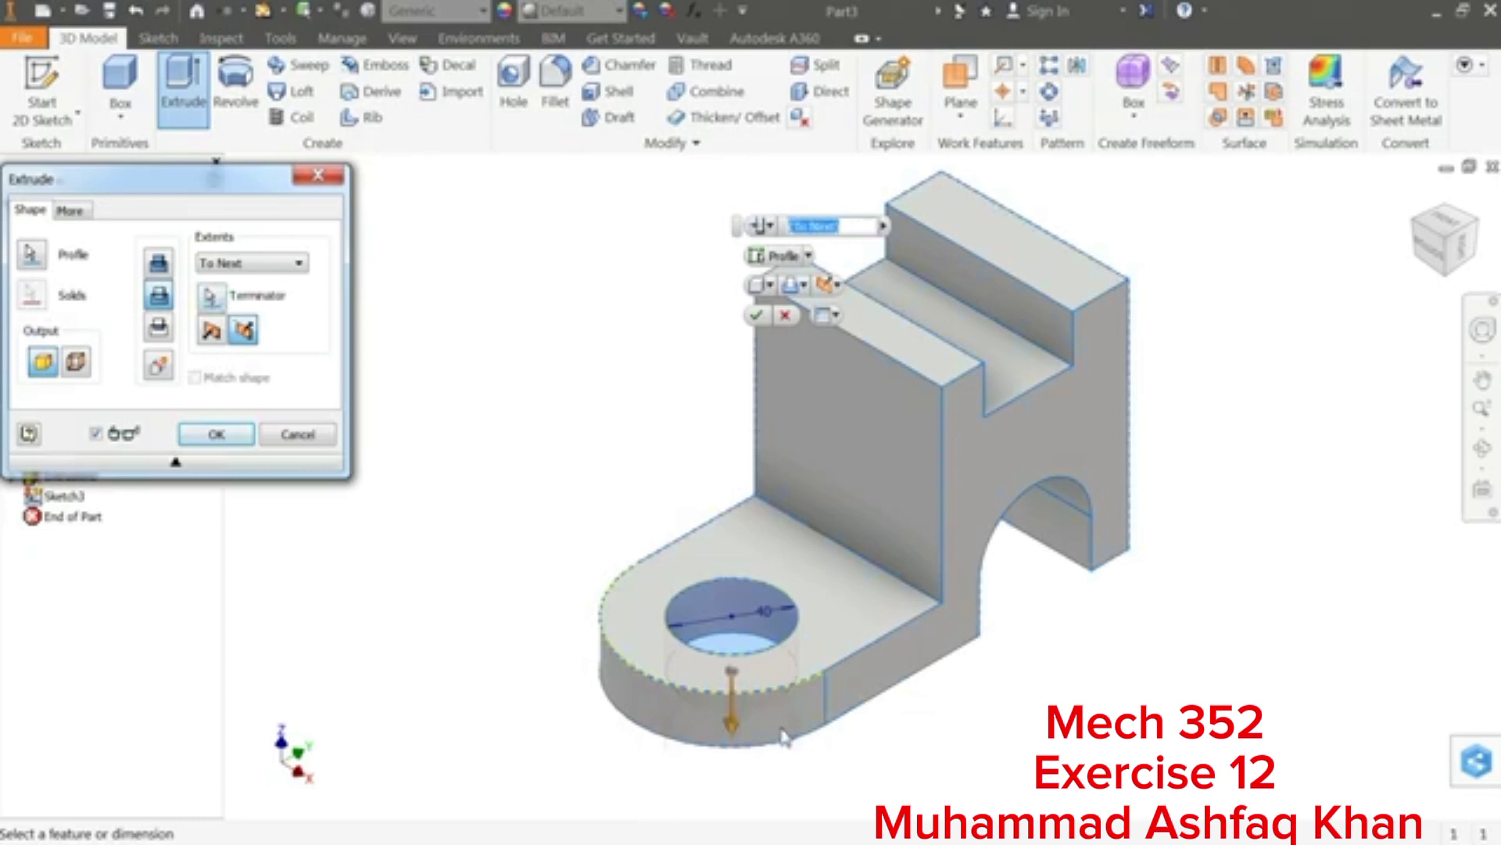
click(219, 435)
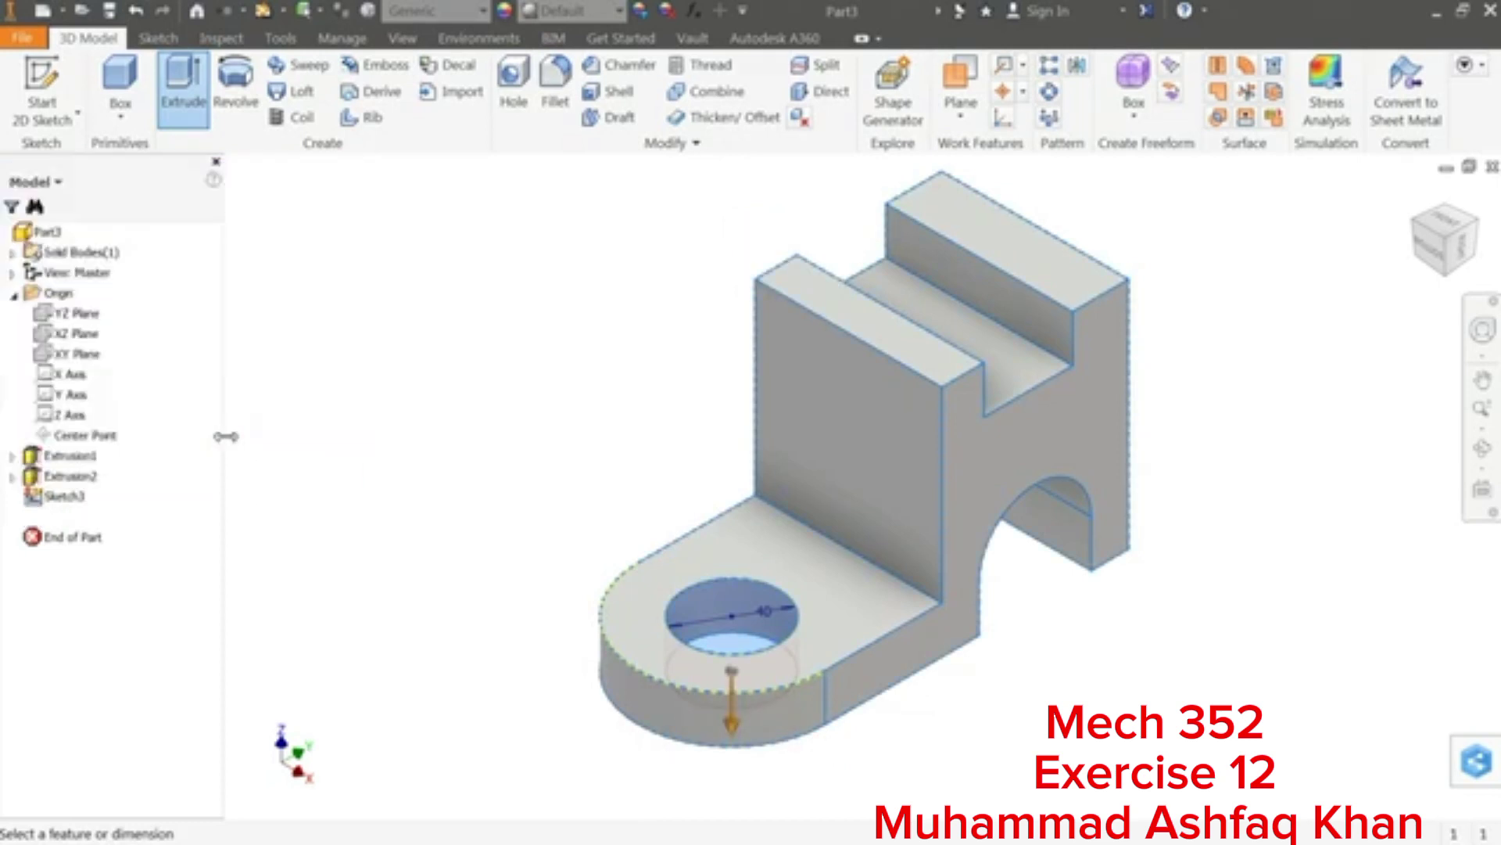
Step: Start a sketch on the tall upright's vertical face that faces the rounded base
click(861, 412)
click(941, 395)
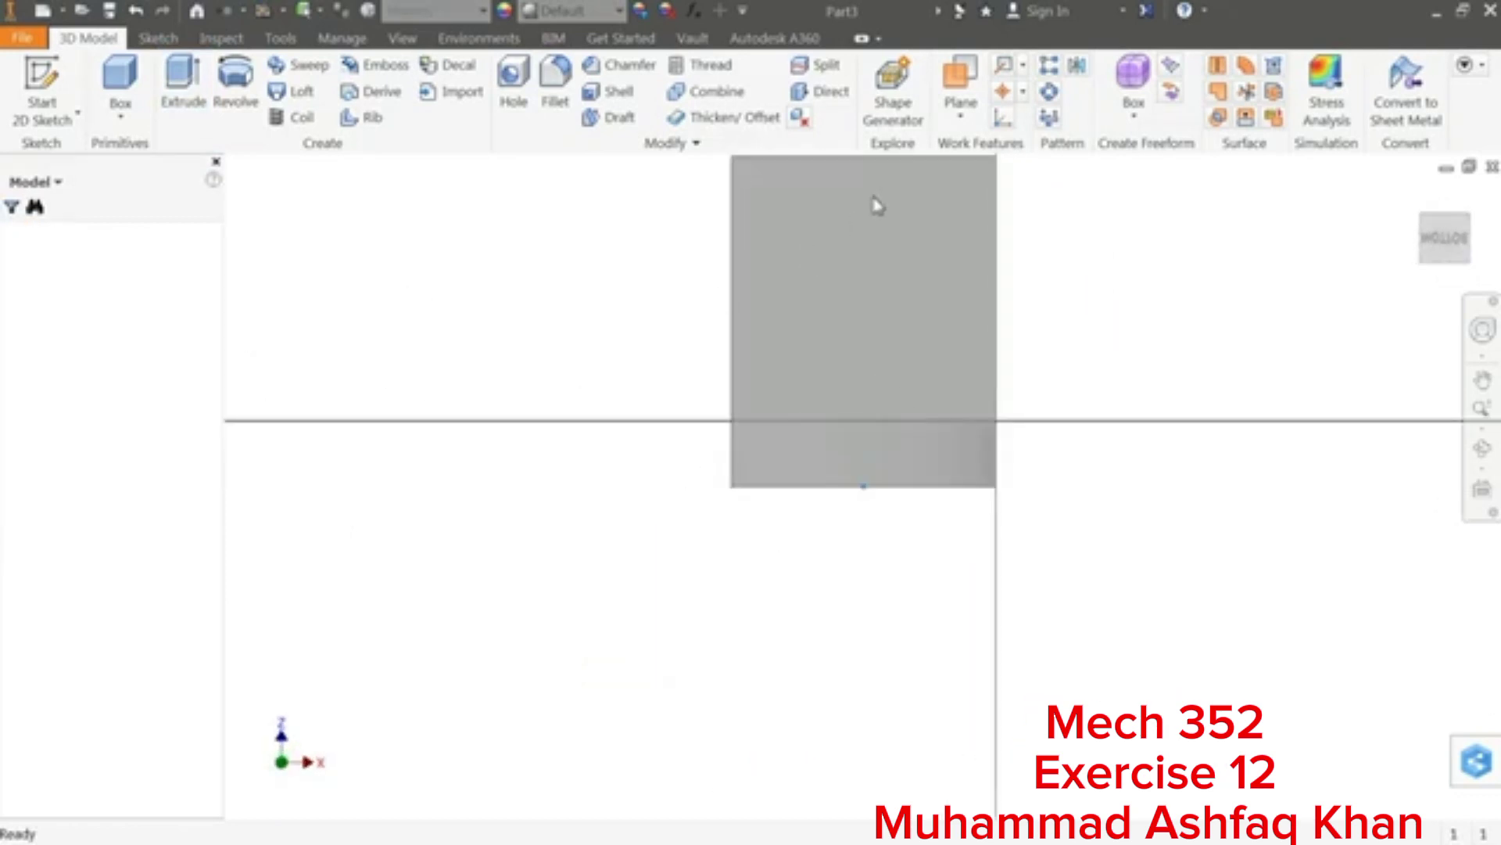
middle_drag(1057, 235, 1020, 382)
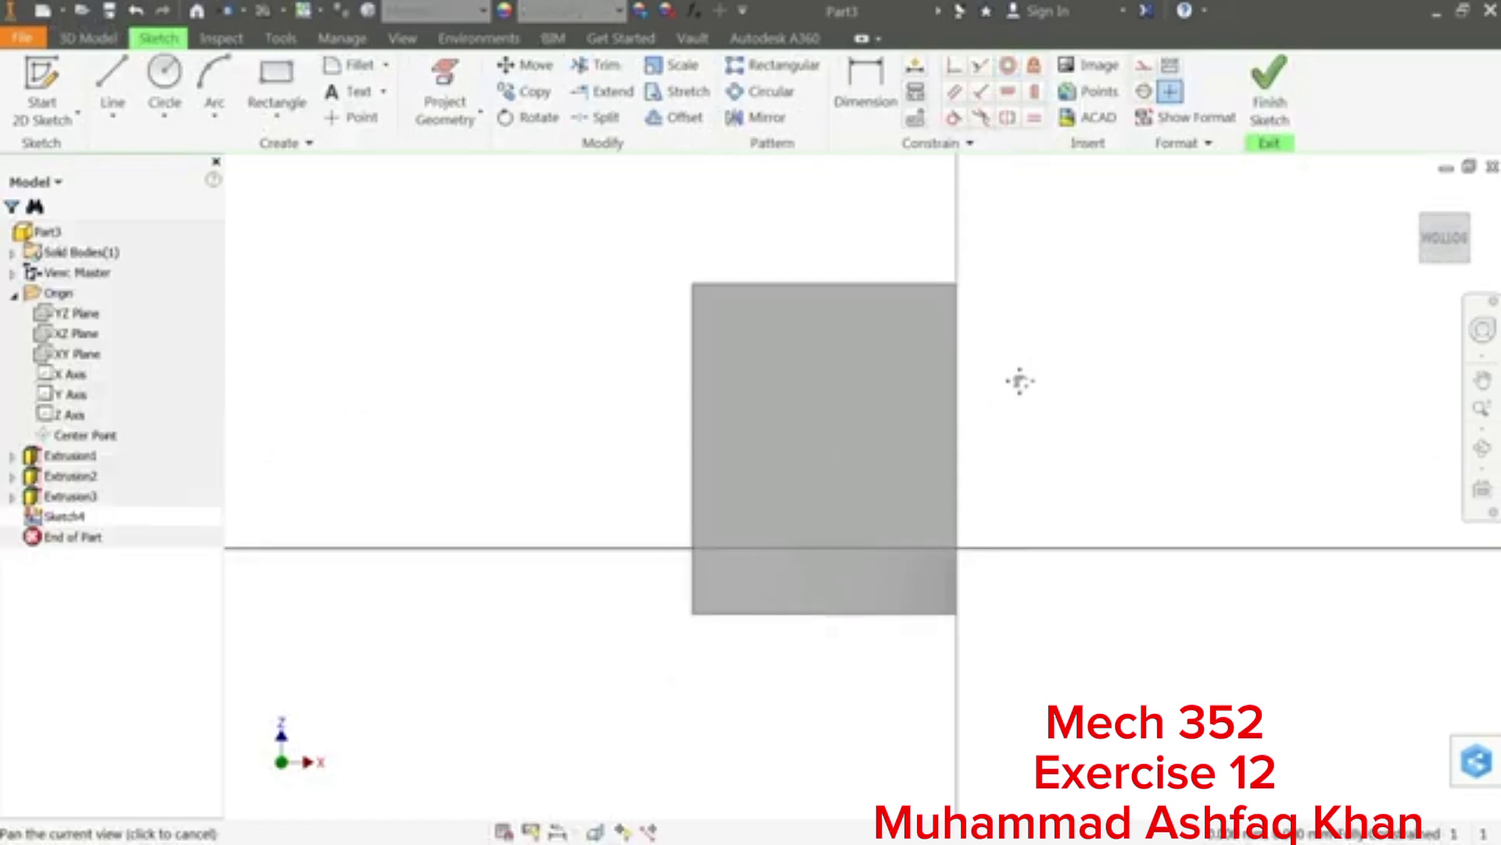
scroll(874, 352, up, 3)
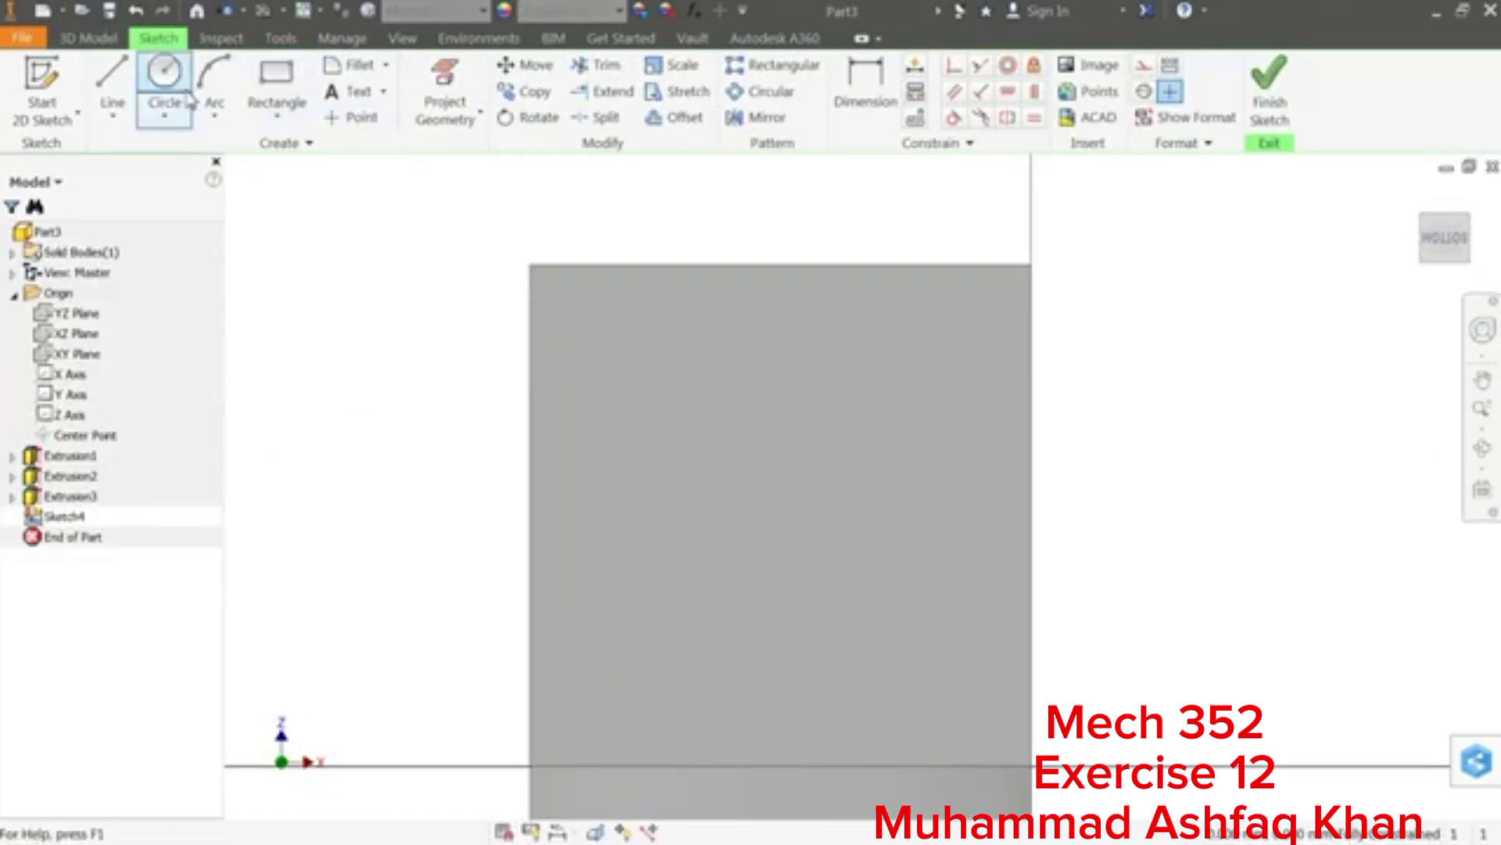
Step: Draw a two-point rectangle 40 mm wide and 45 mm high, hanging down from the face's top edge
click(281, 125)
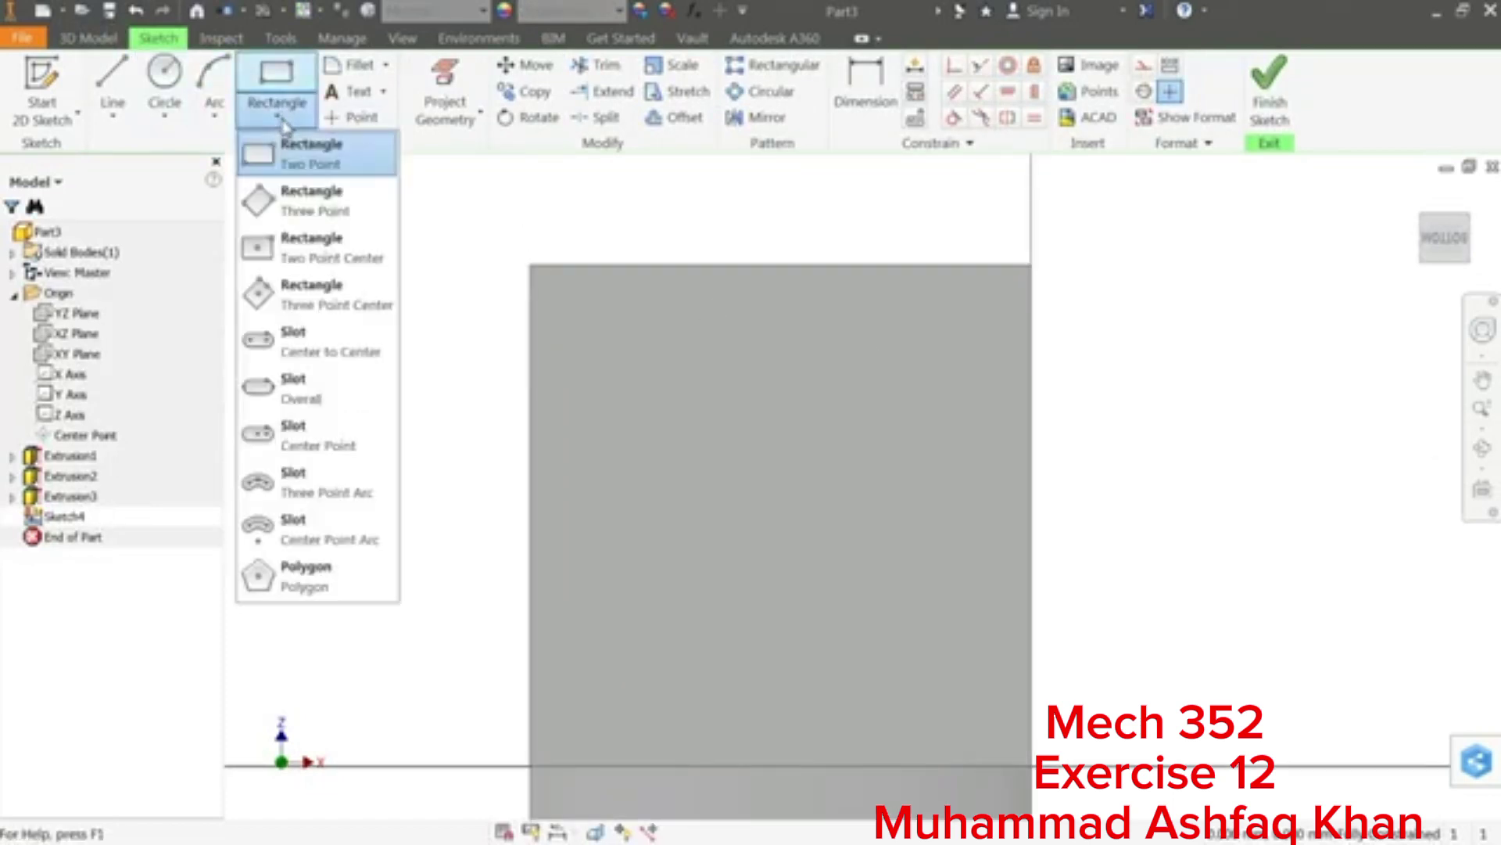
click(307, 157)
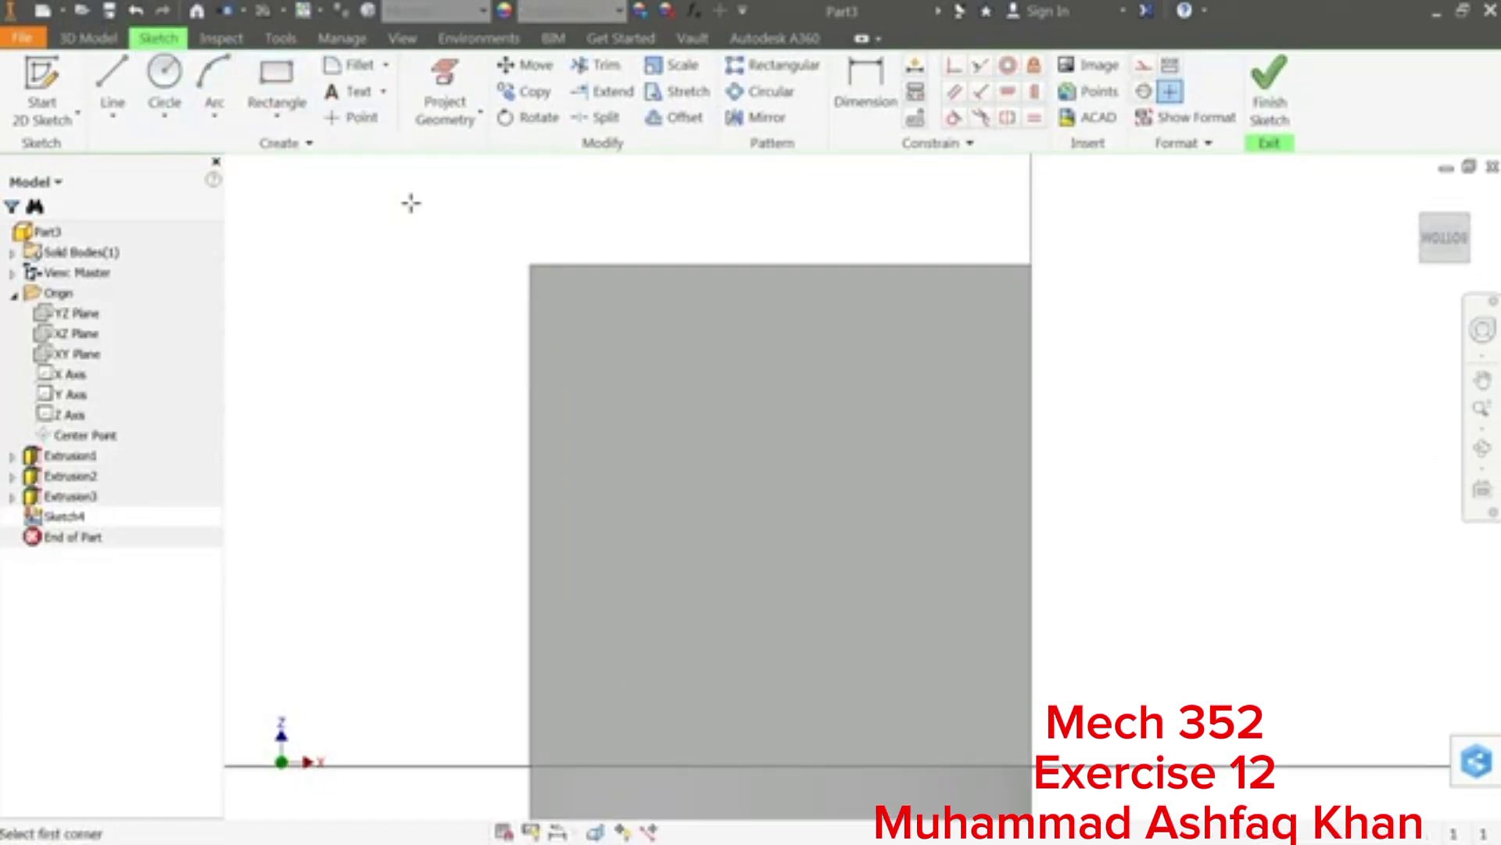
click(688, 266)
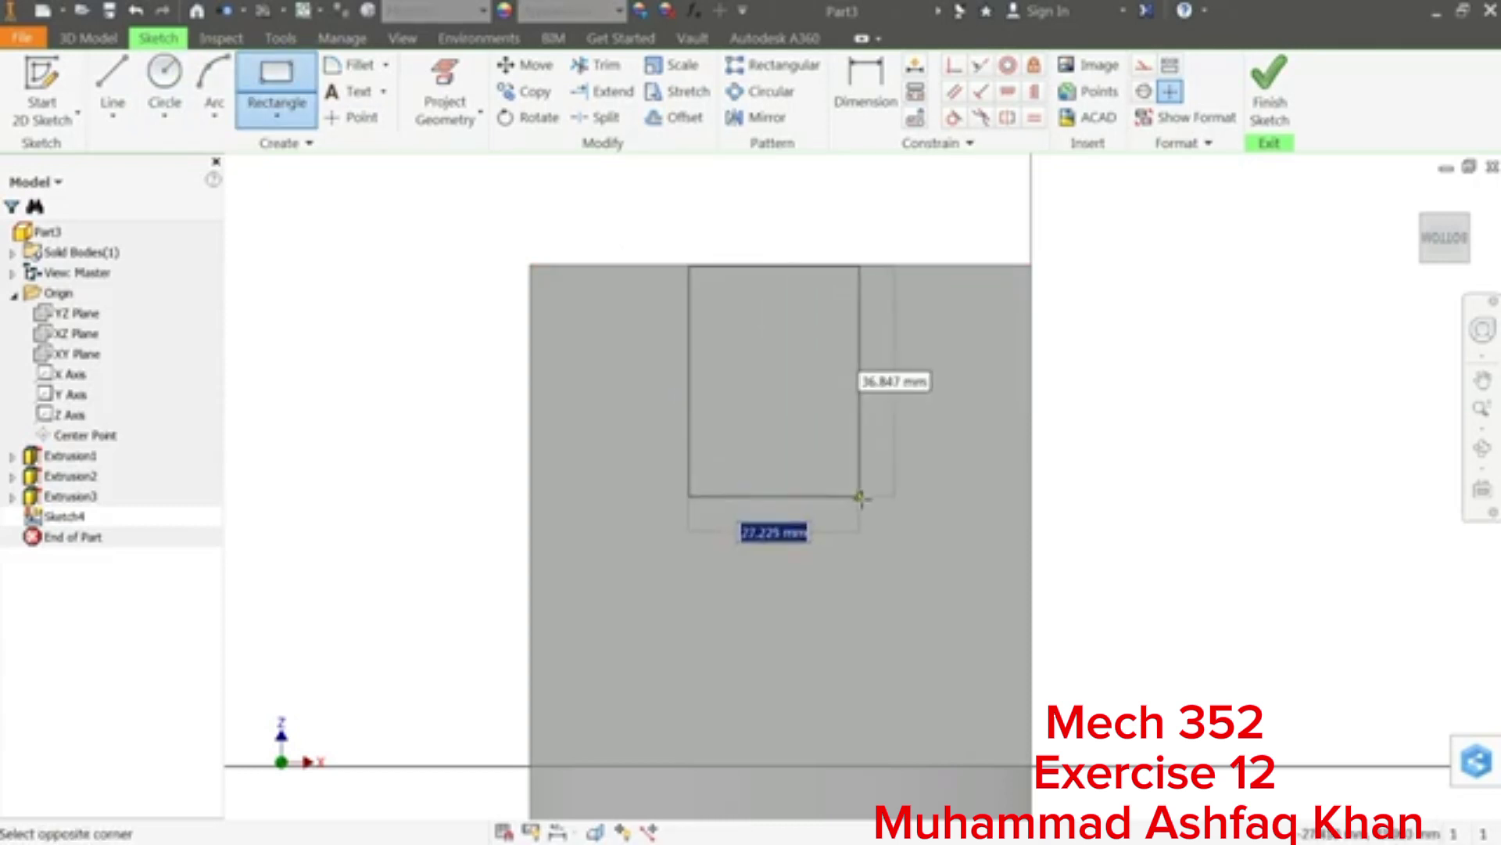
text(40)
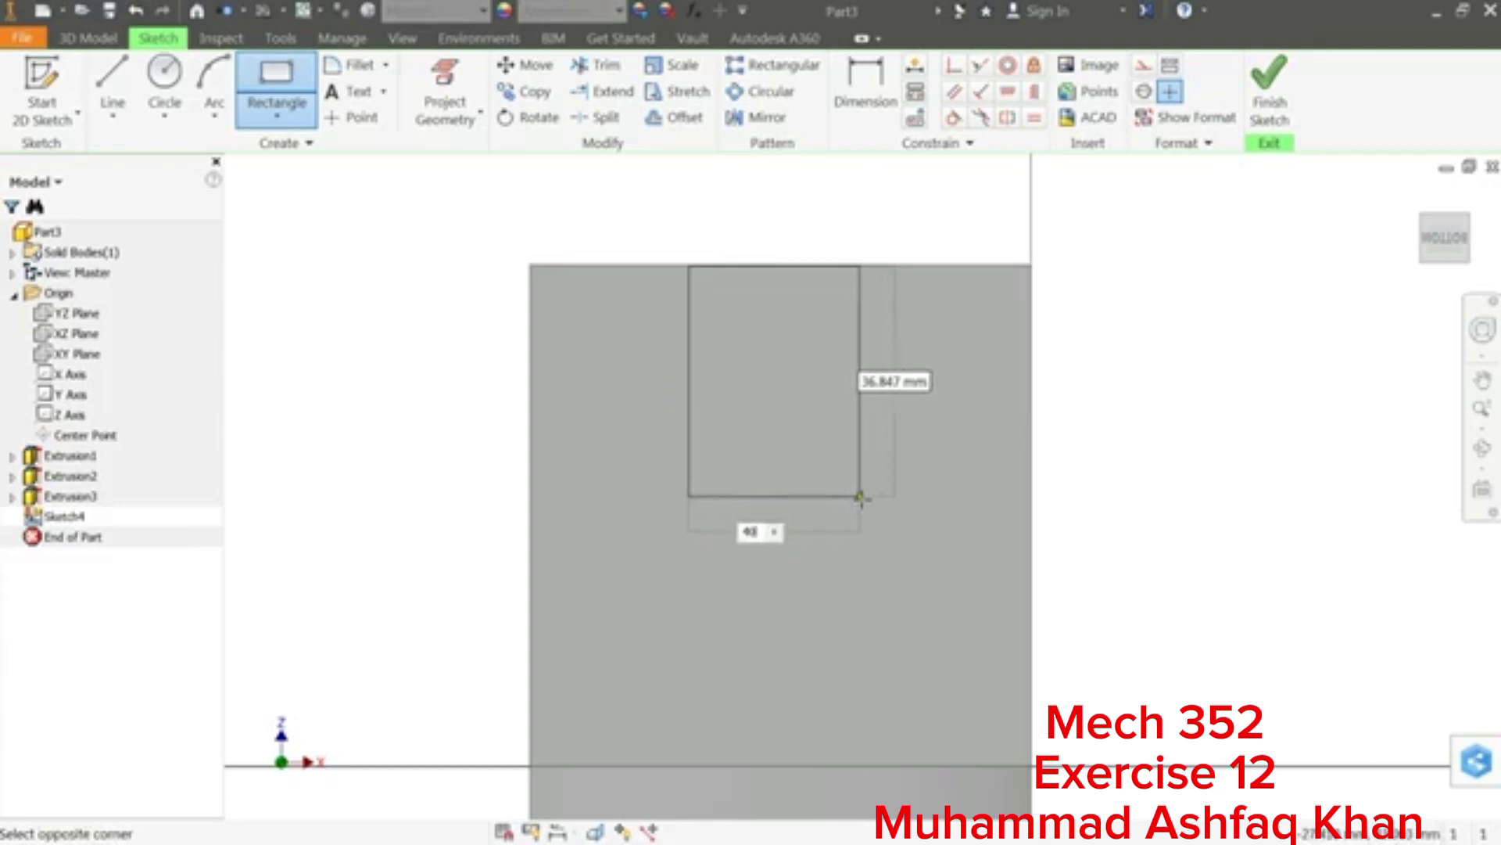
key(Tab)
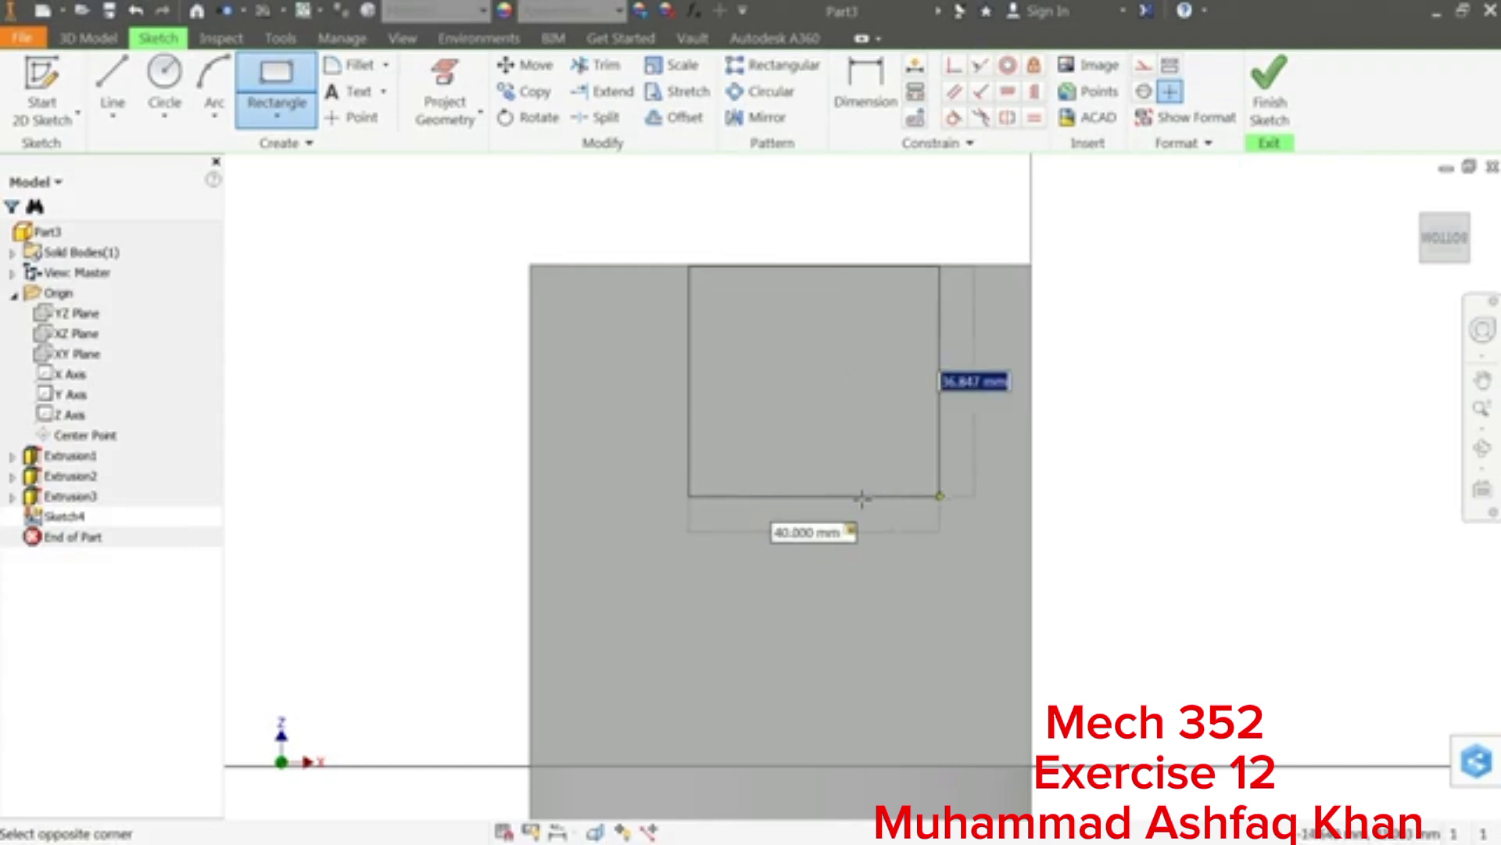
key(BackSpace)
text(45)
key(Return)
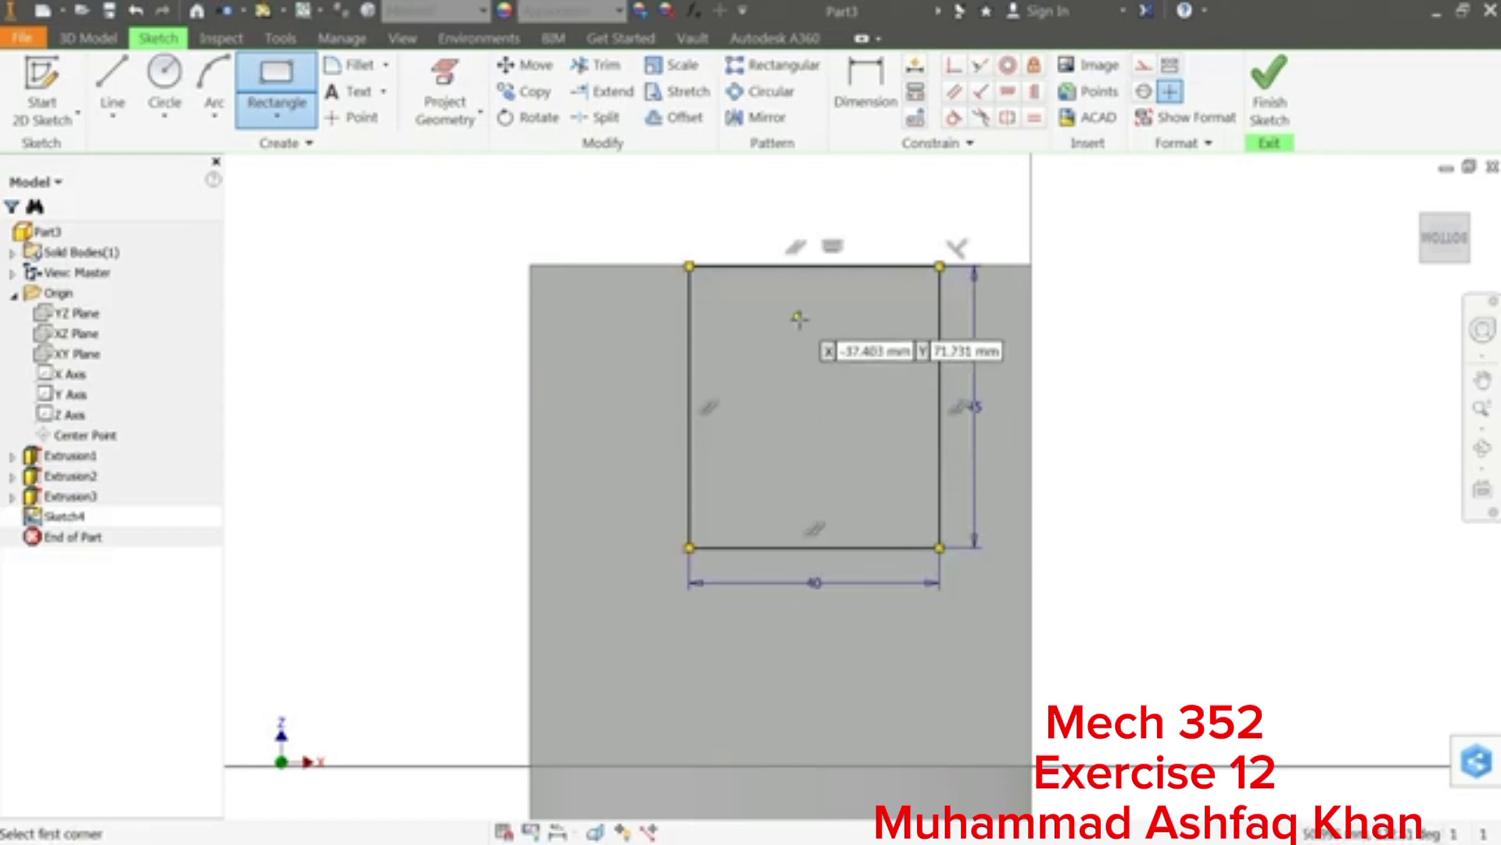
Step: Dimension the rectangle's left side 20 mm from the upright face's left edge
click(865, 82)
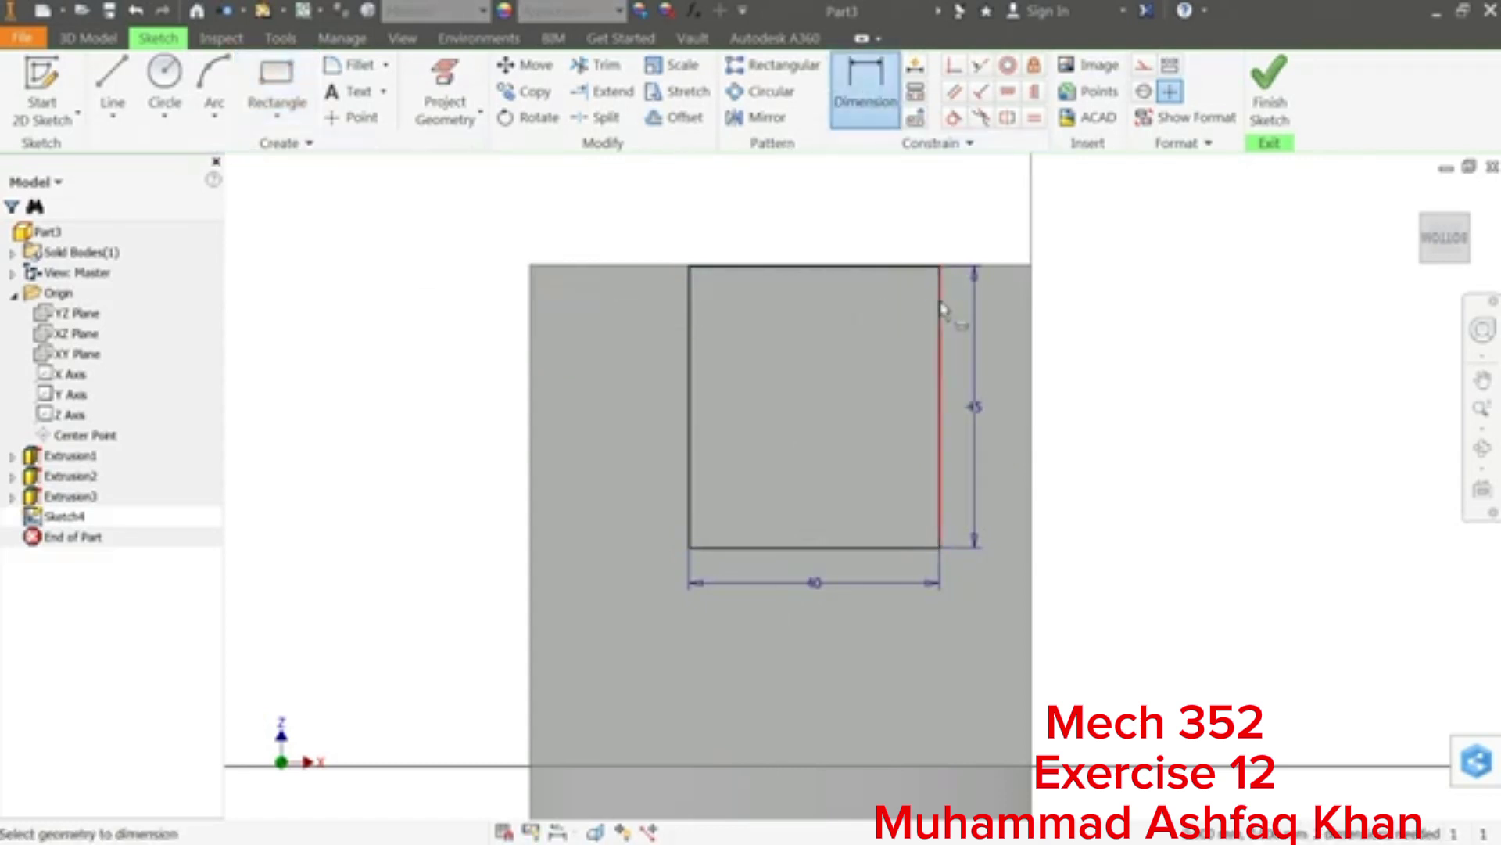
click(690, 333)
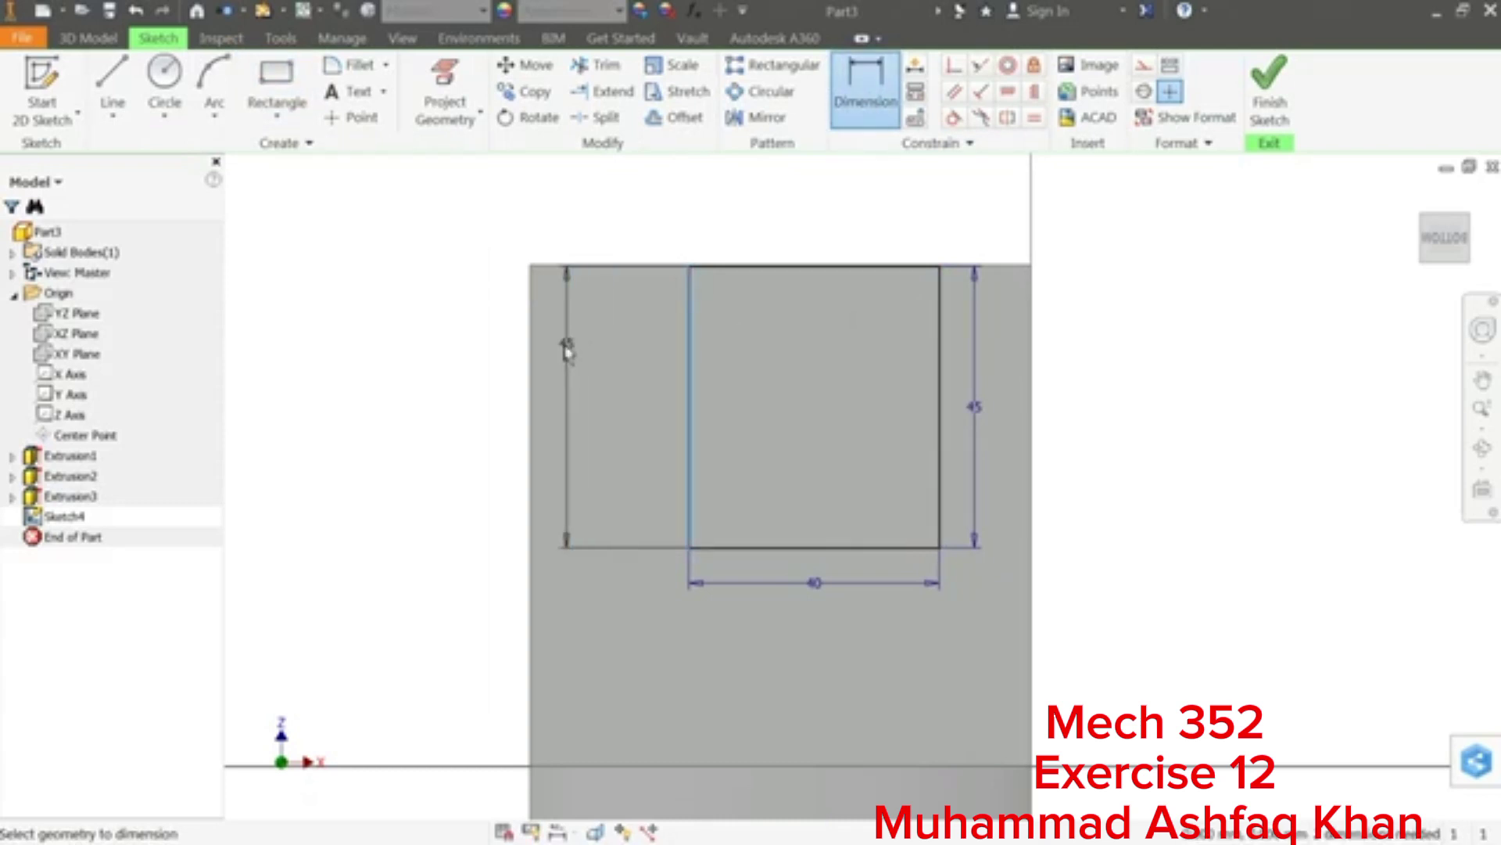
click(531, 358)
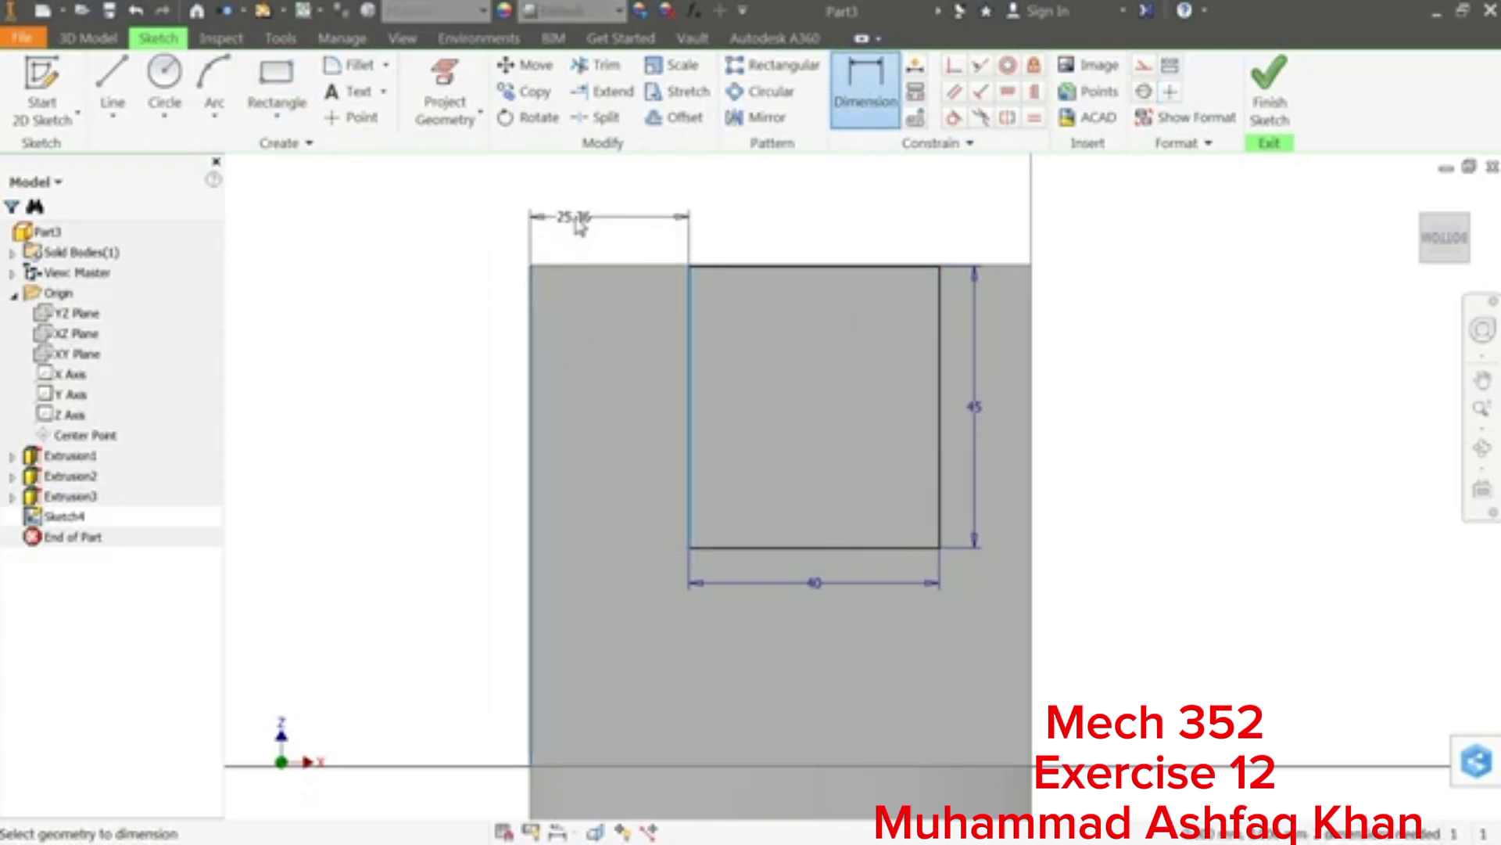
click(585, 219)
double_click(586, 222)
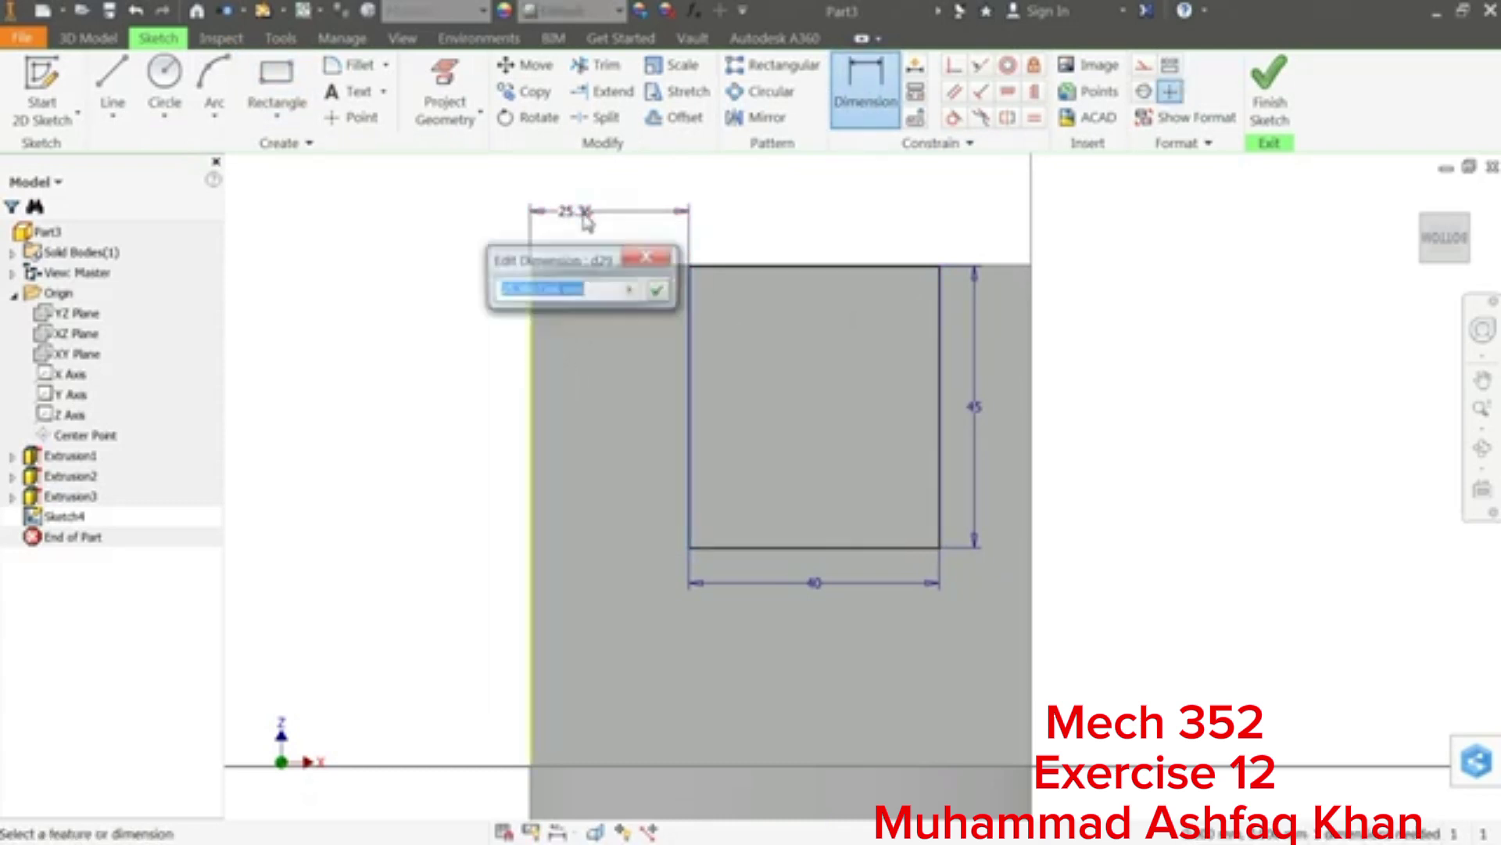
text(28)
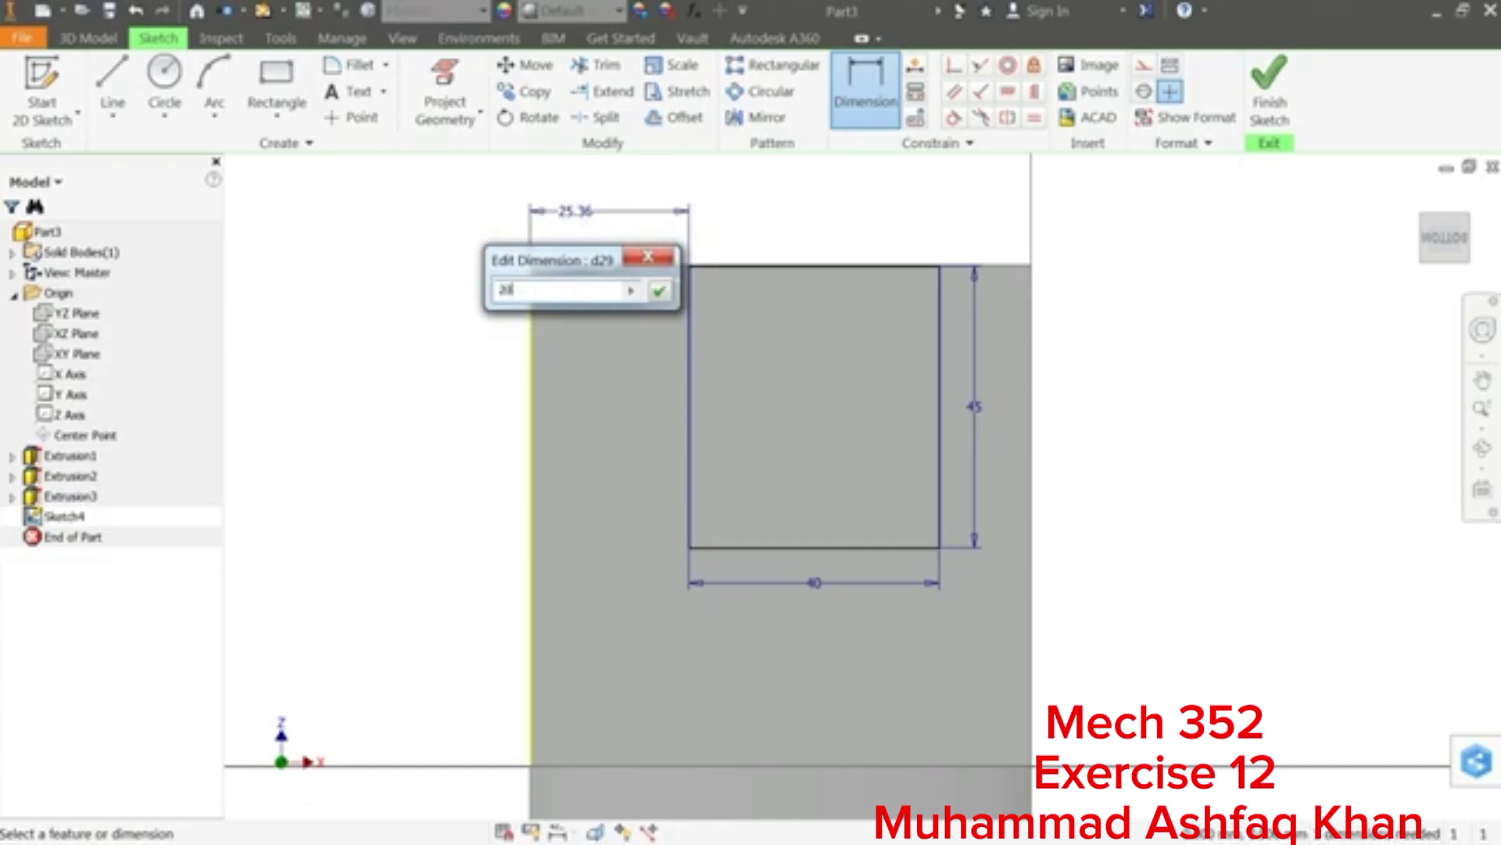
click(659, 291)
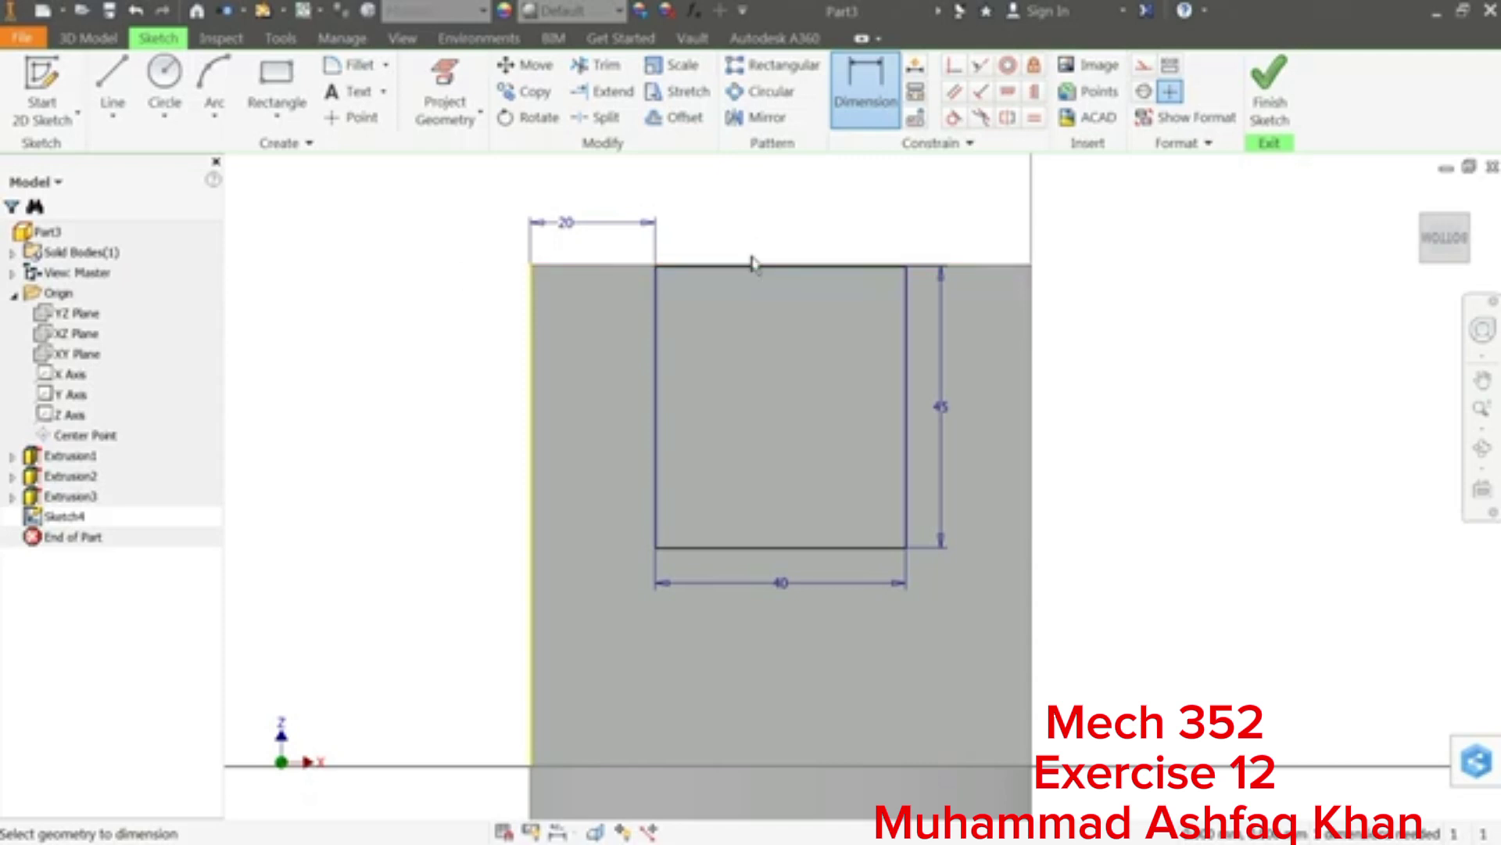
key(Escape)
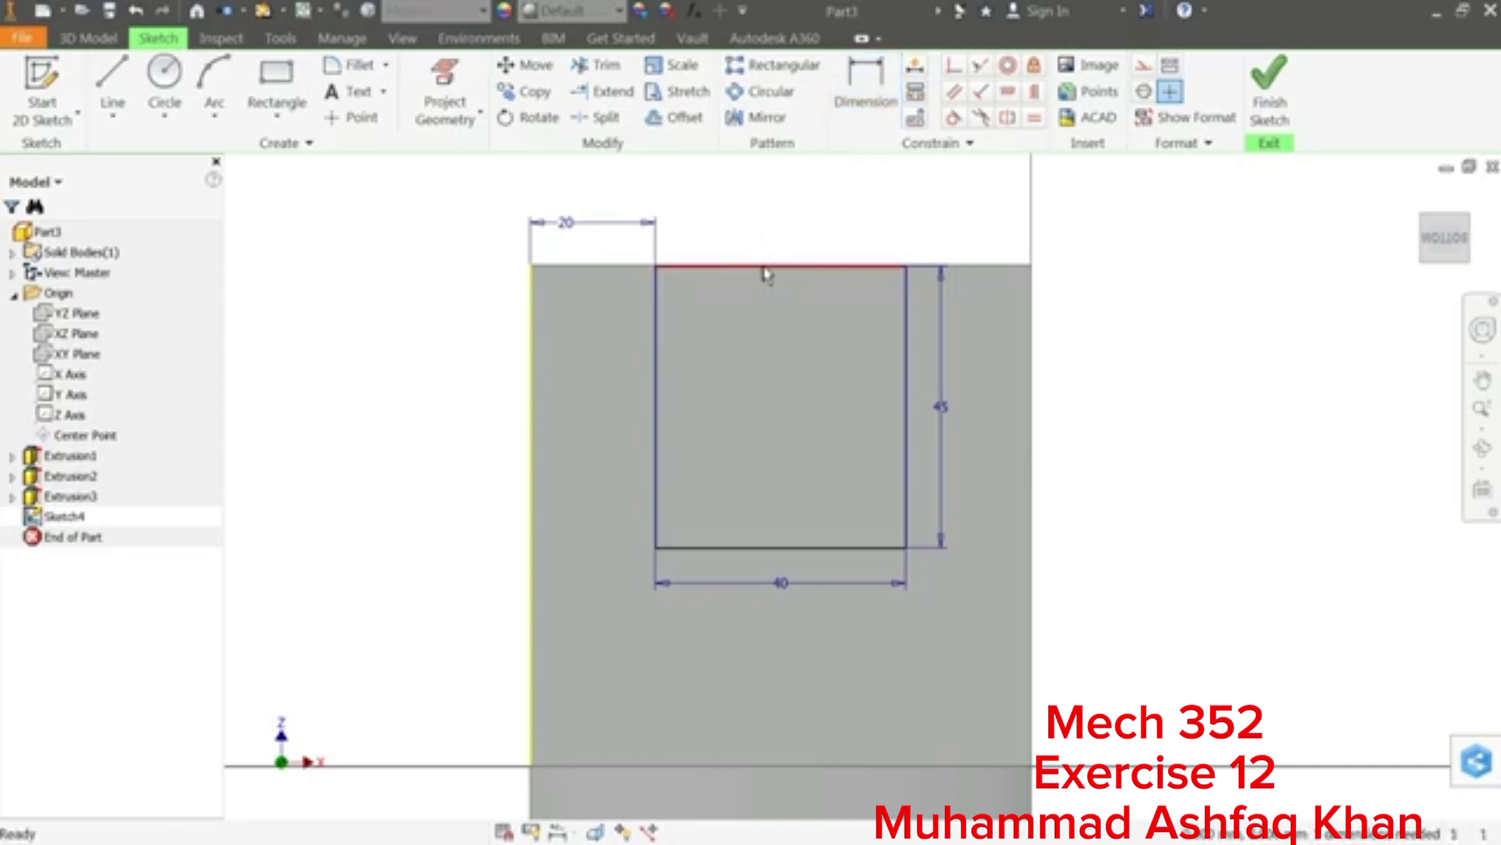
Step: Move the rectangle down so its top side lies about 6.4 mm below the face's top edge
drag(765, 271, 774, 310)
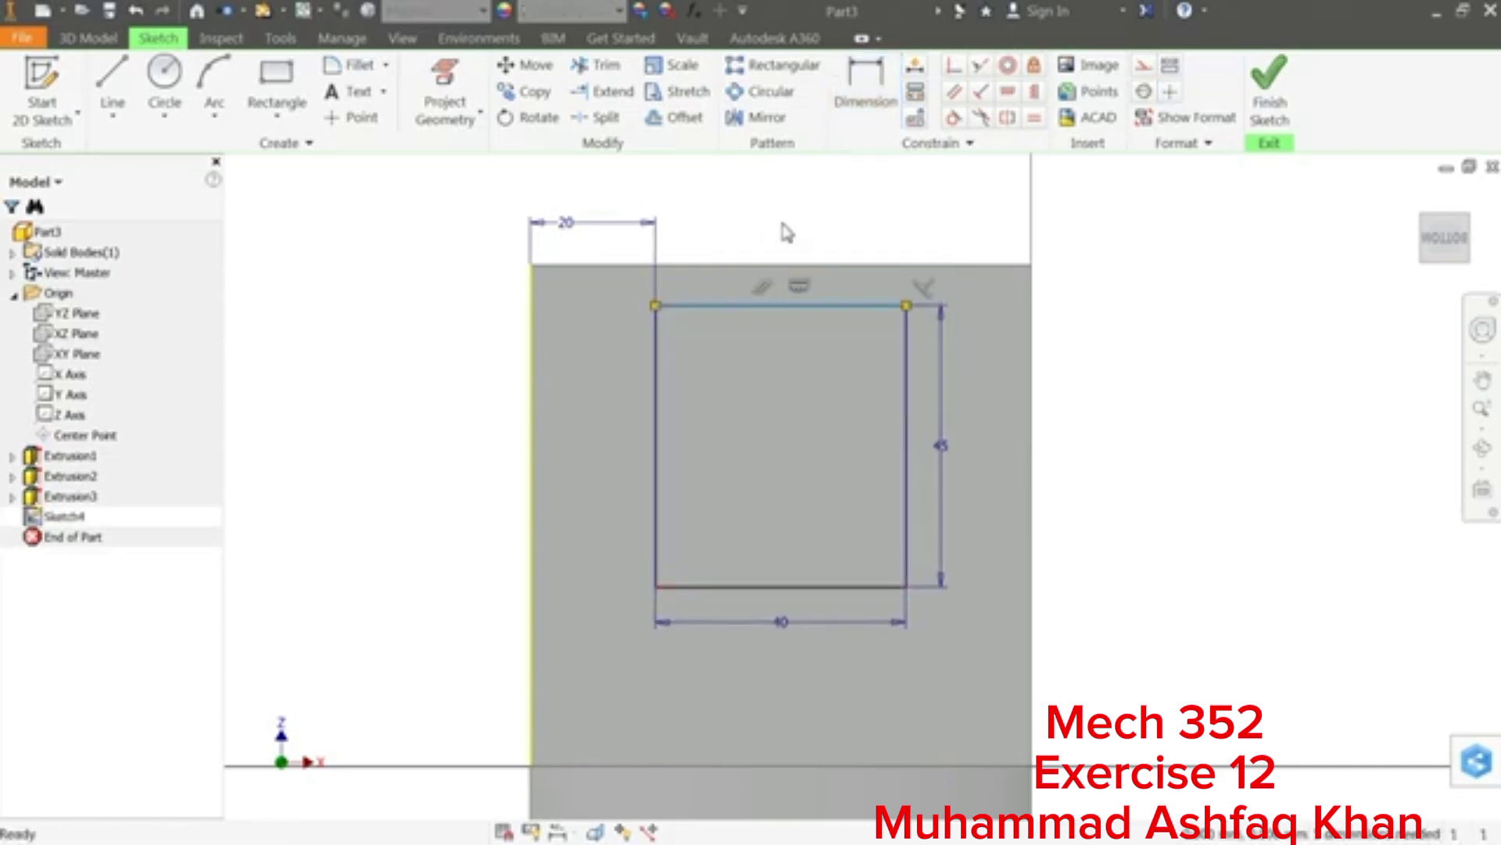
click(791, 258)
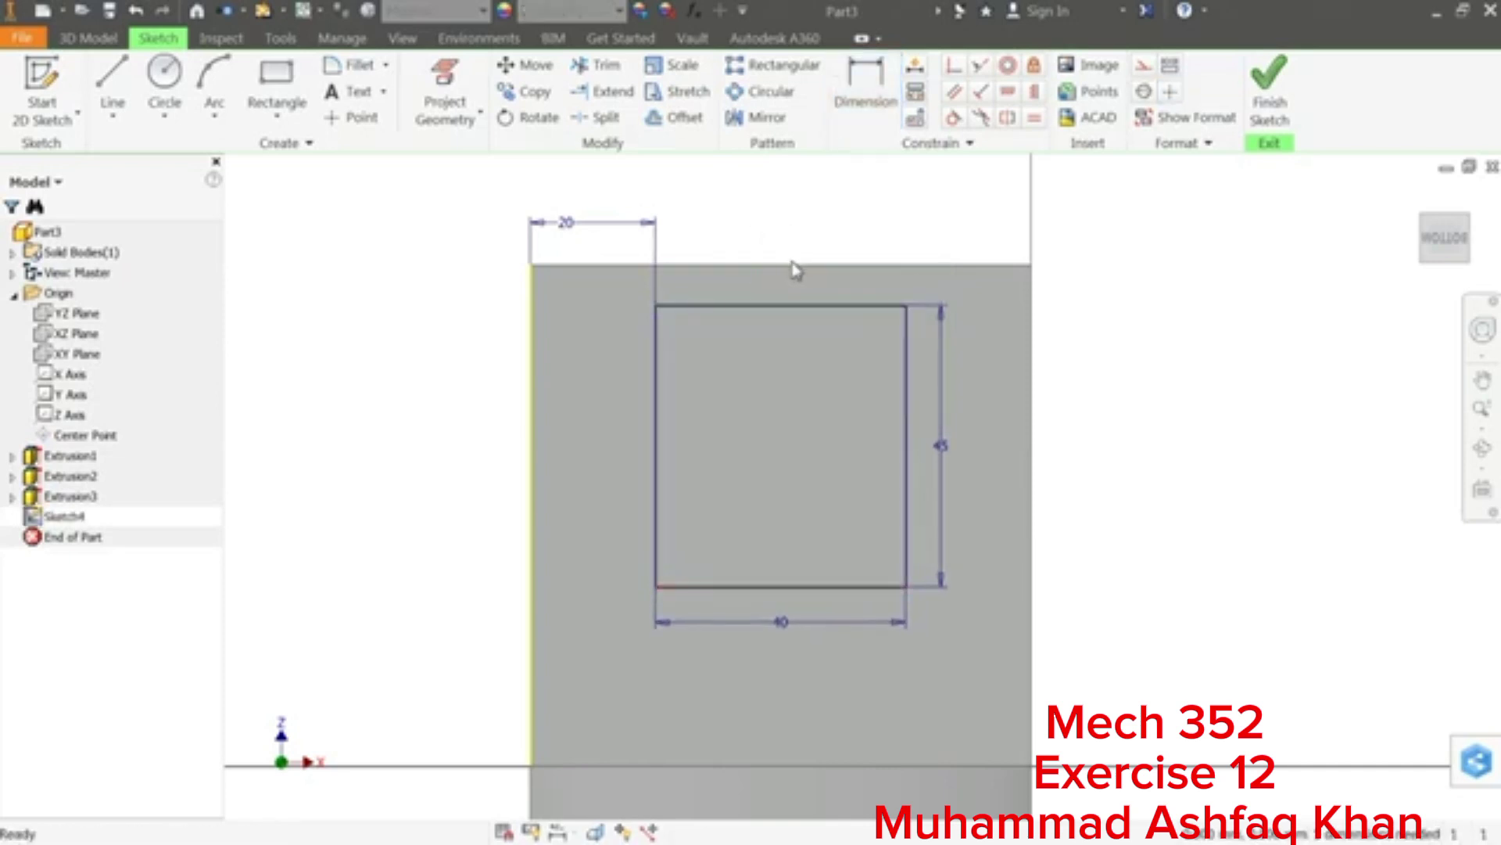
Step: Try to apply a Vertical constraint to the rectangle's top side
click(1037, 92)
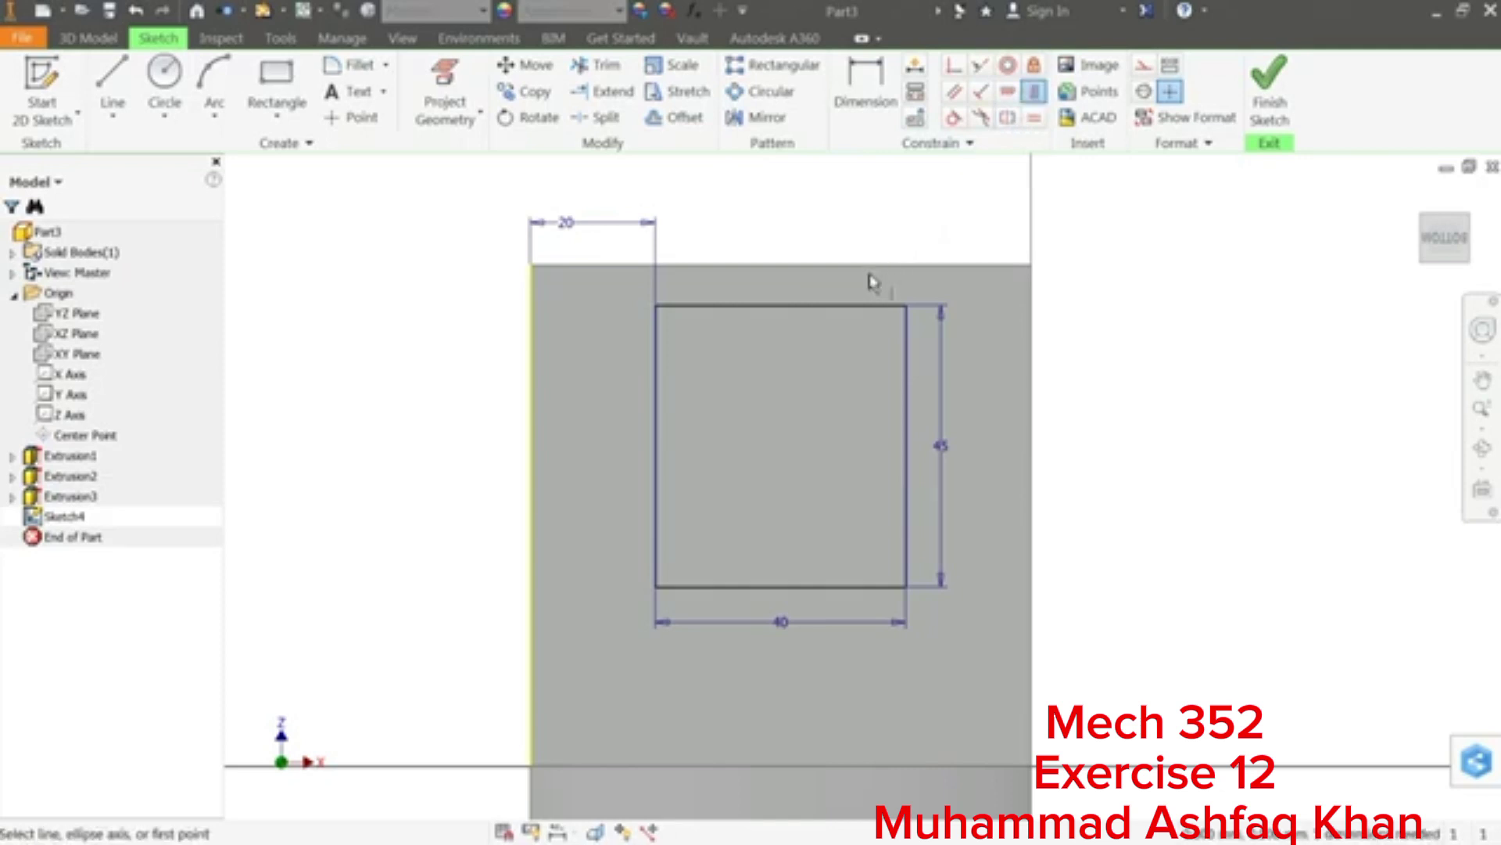
click(864, 307)
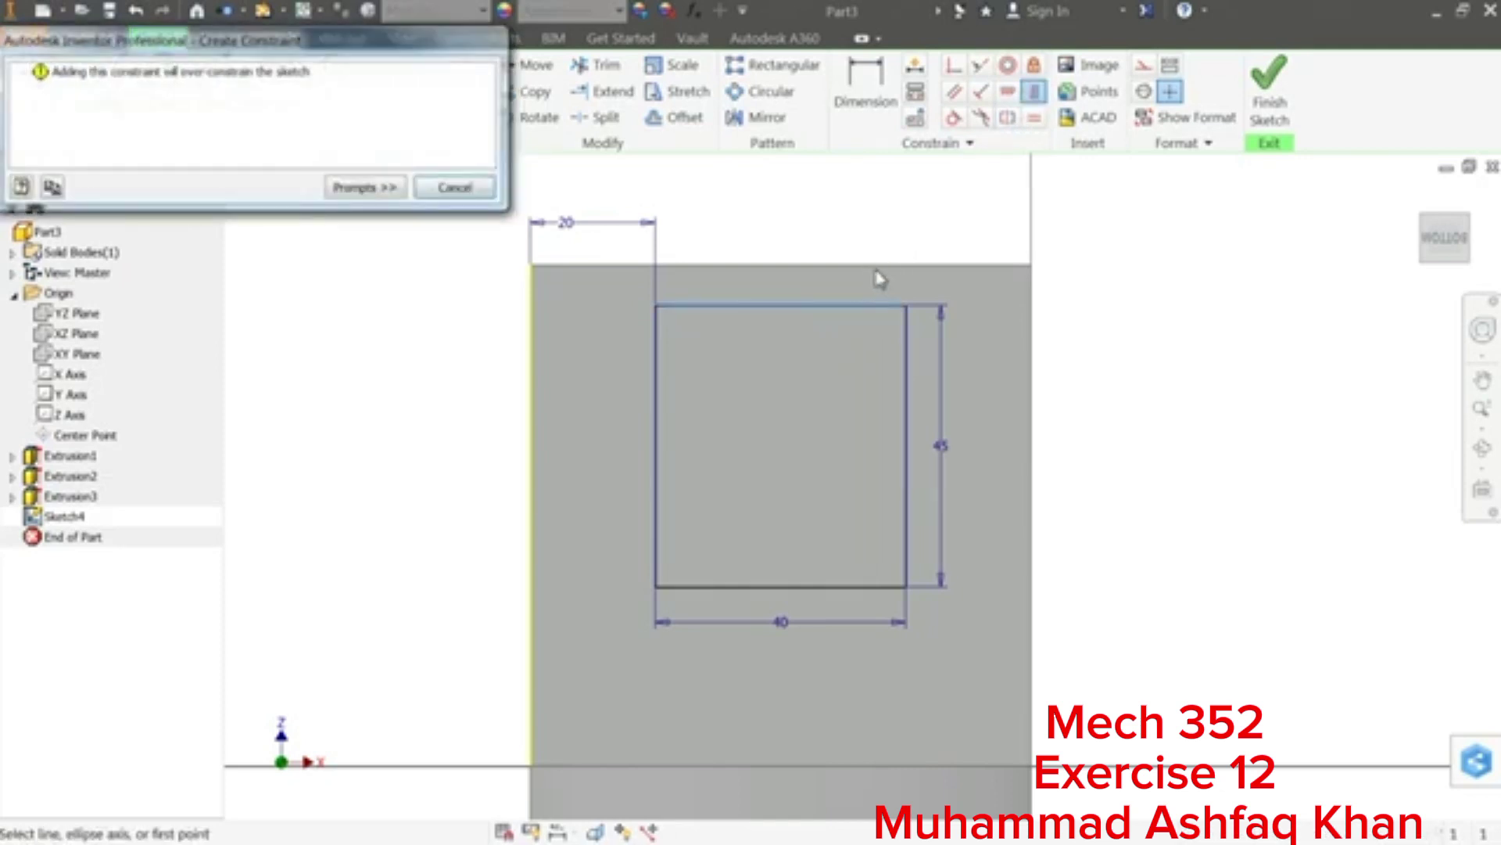
click(455, 187)
Step: Dimension the rectangle's top side 0 mm from the face's top edge and finish the sketch
click(863, 93)
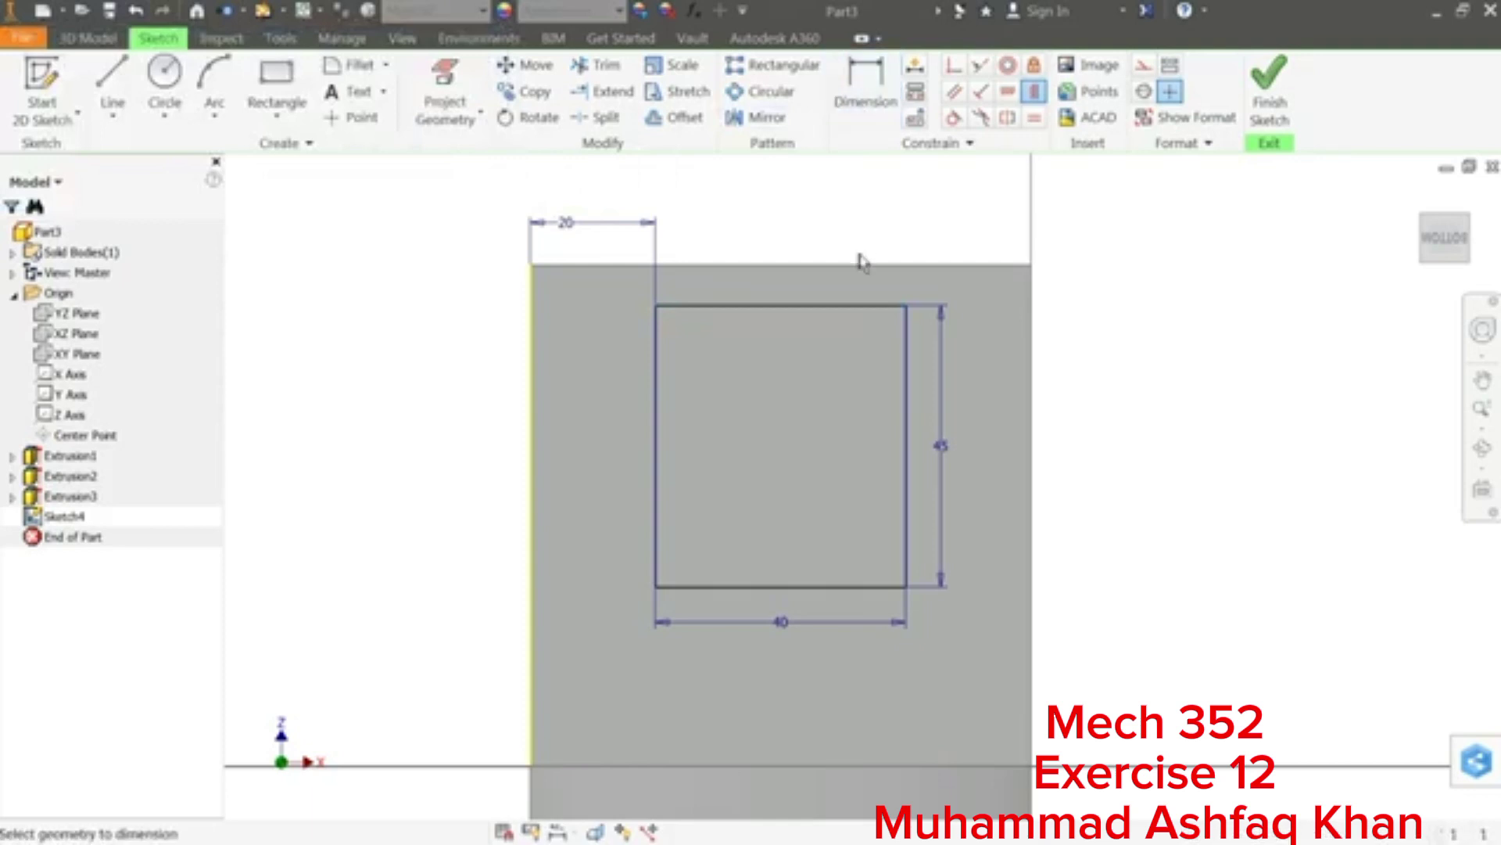
click(860, 267)
click(861, 306)
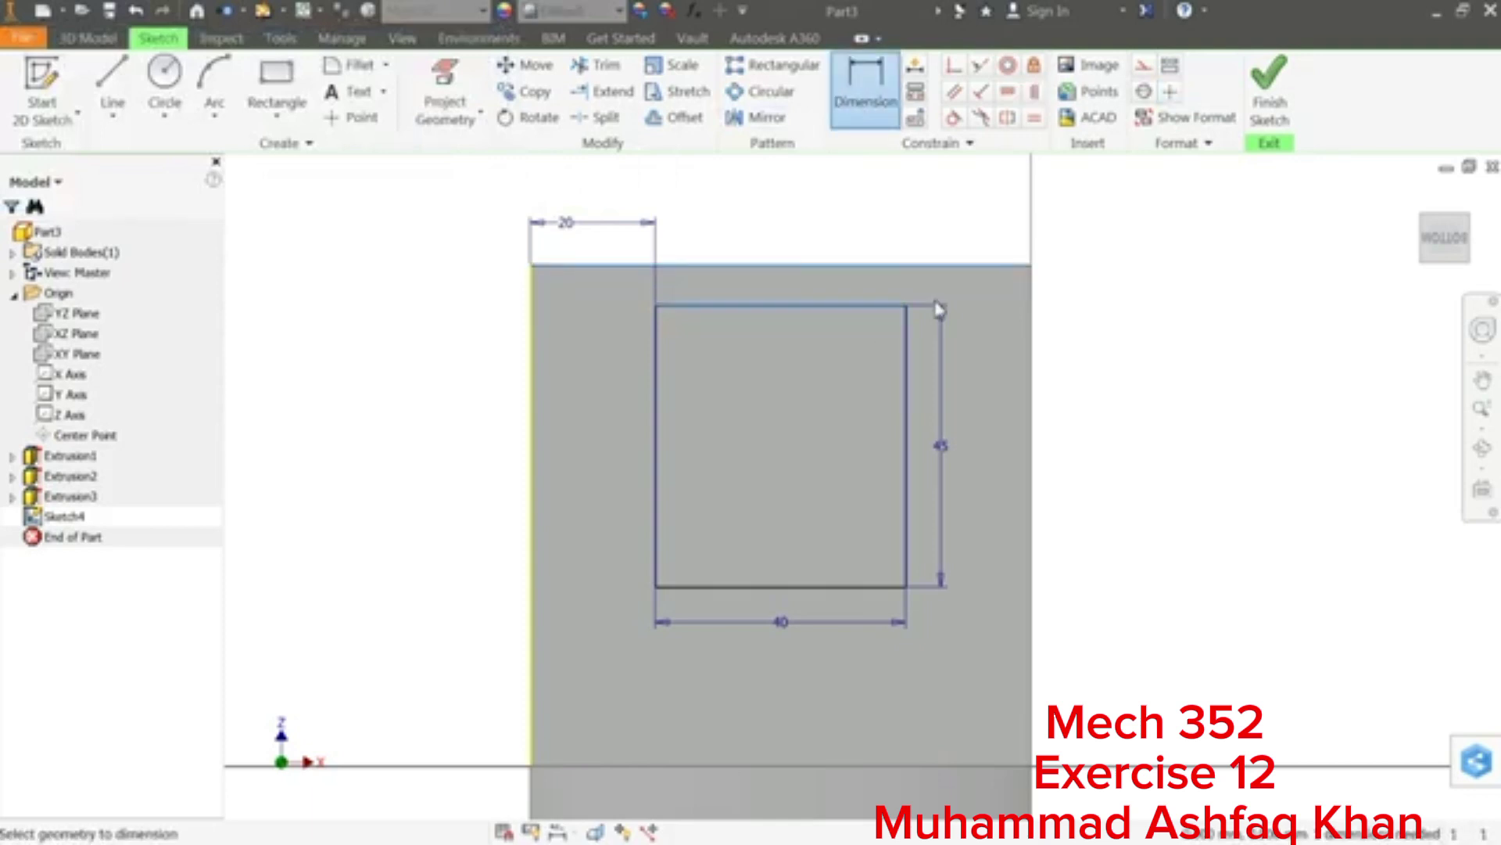
click(1091, 301)
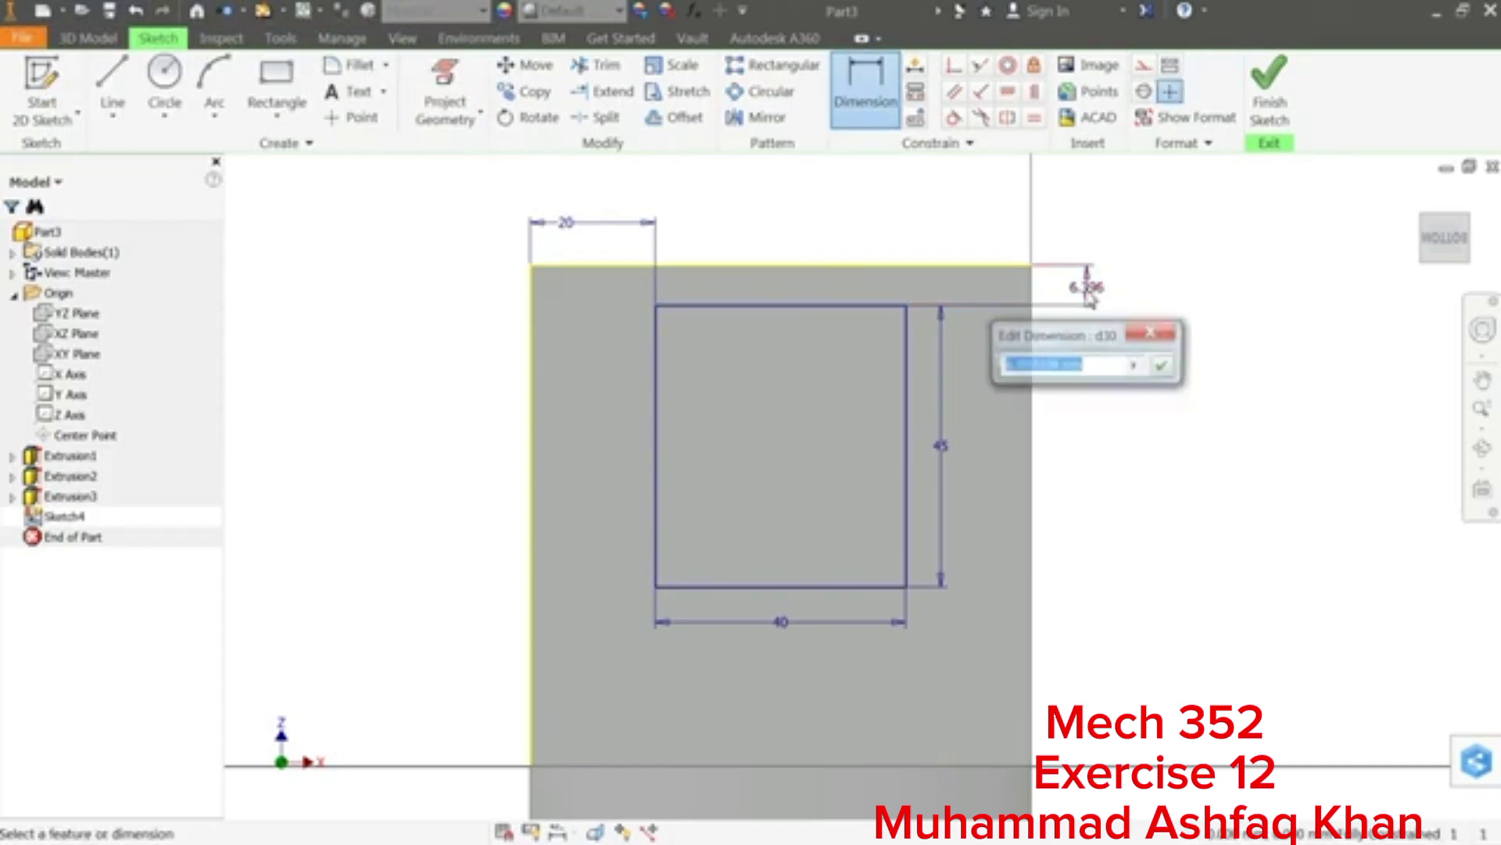
text(6)
key(Return)
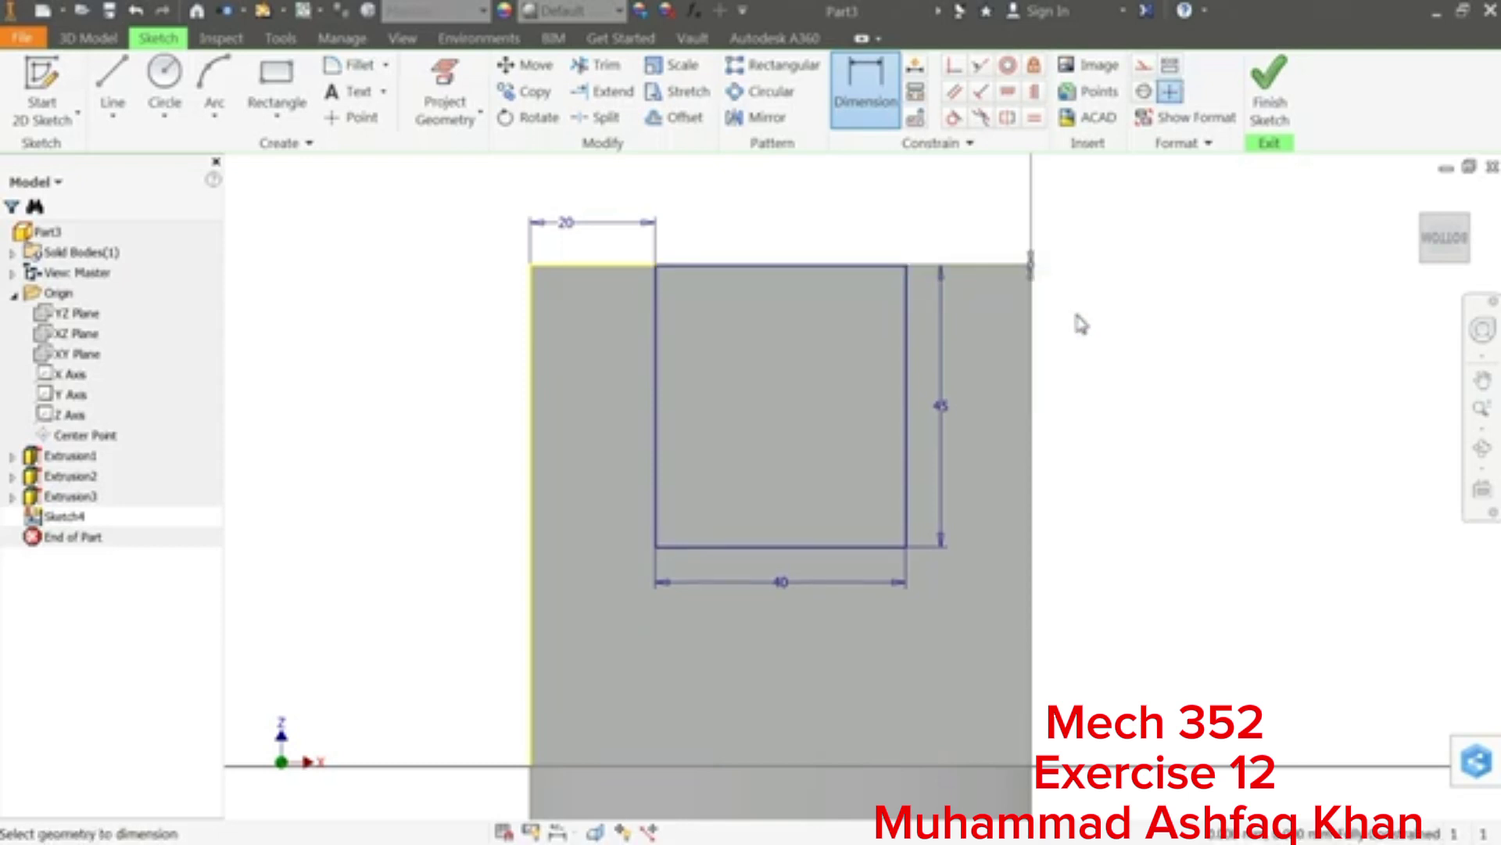
click(1269, 102)
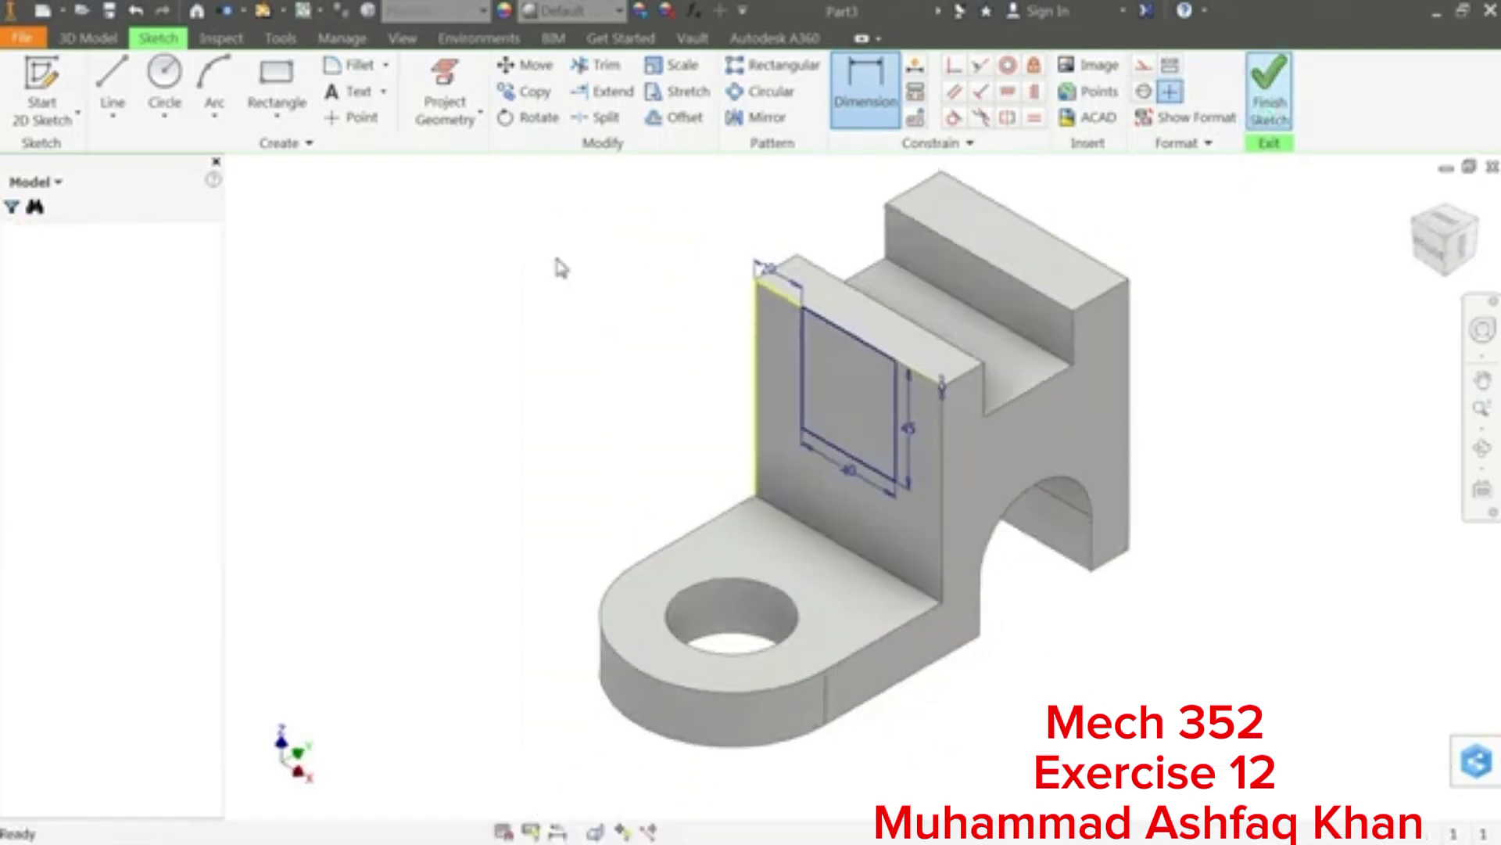
Step: Extrude the 40 by 45 mm rectangle as a cut through the whole upright with the All extent
click(187, 115)
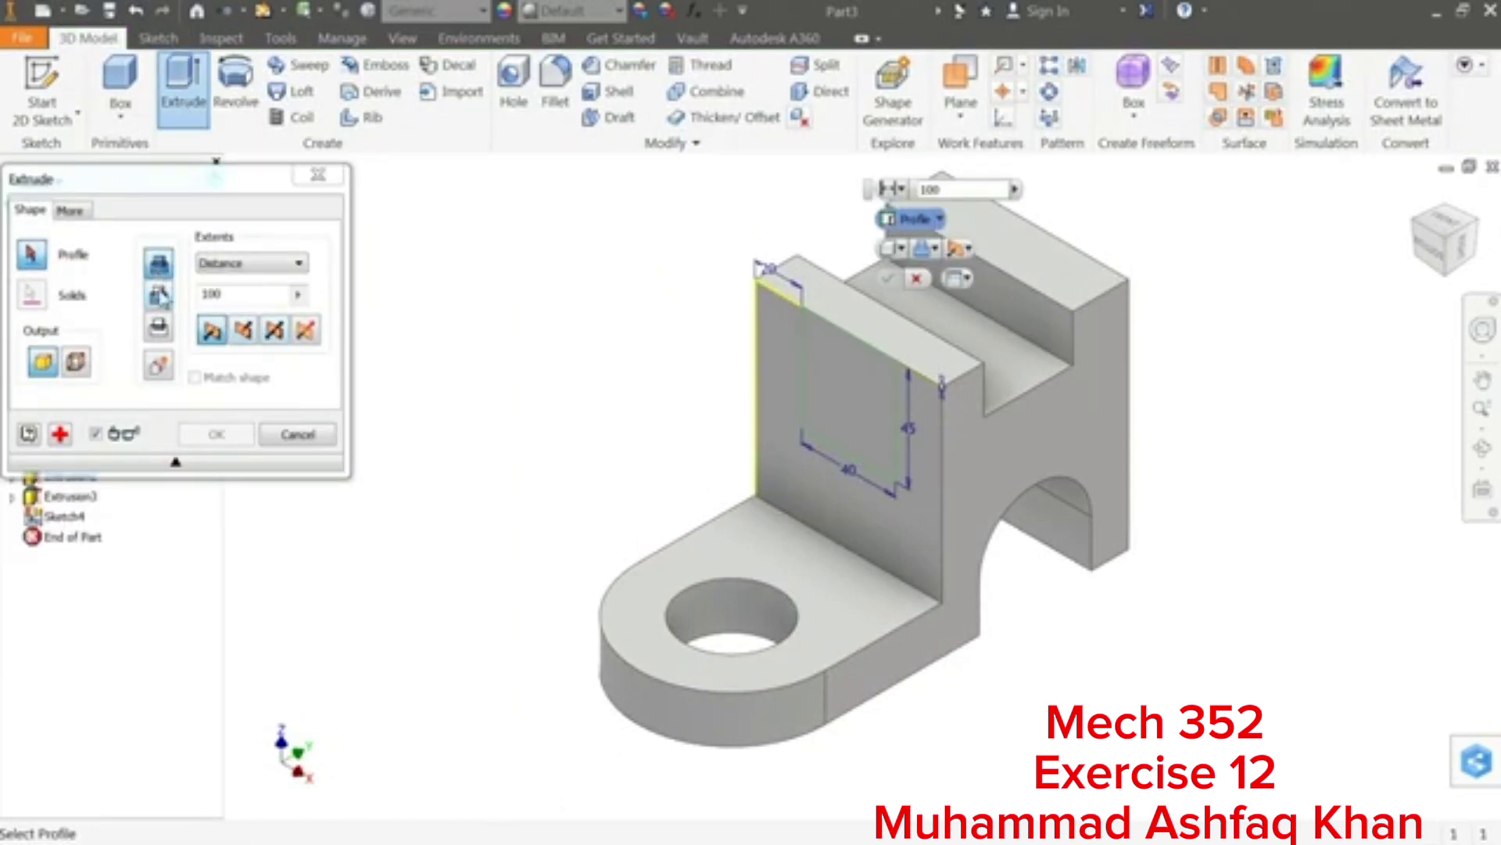
click(160, 297)
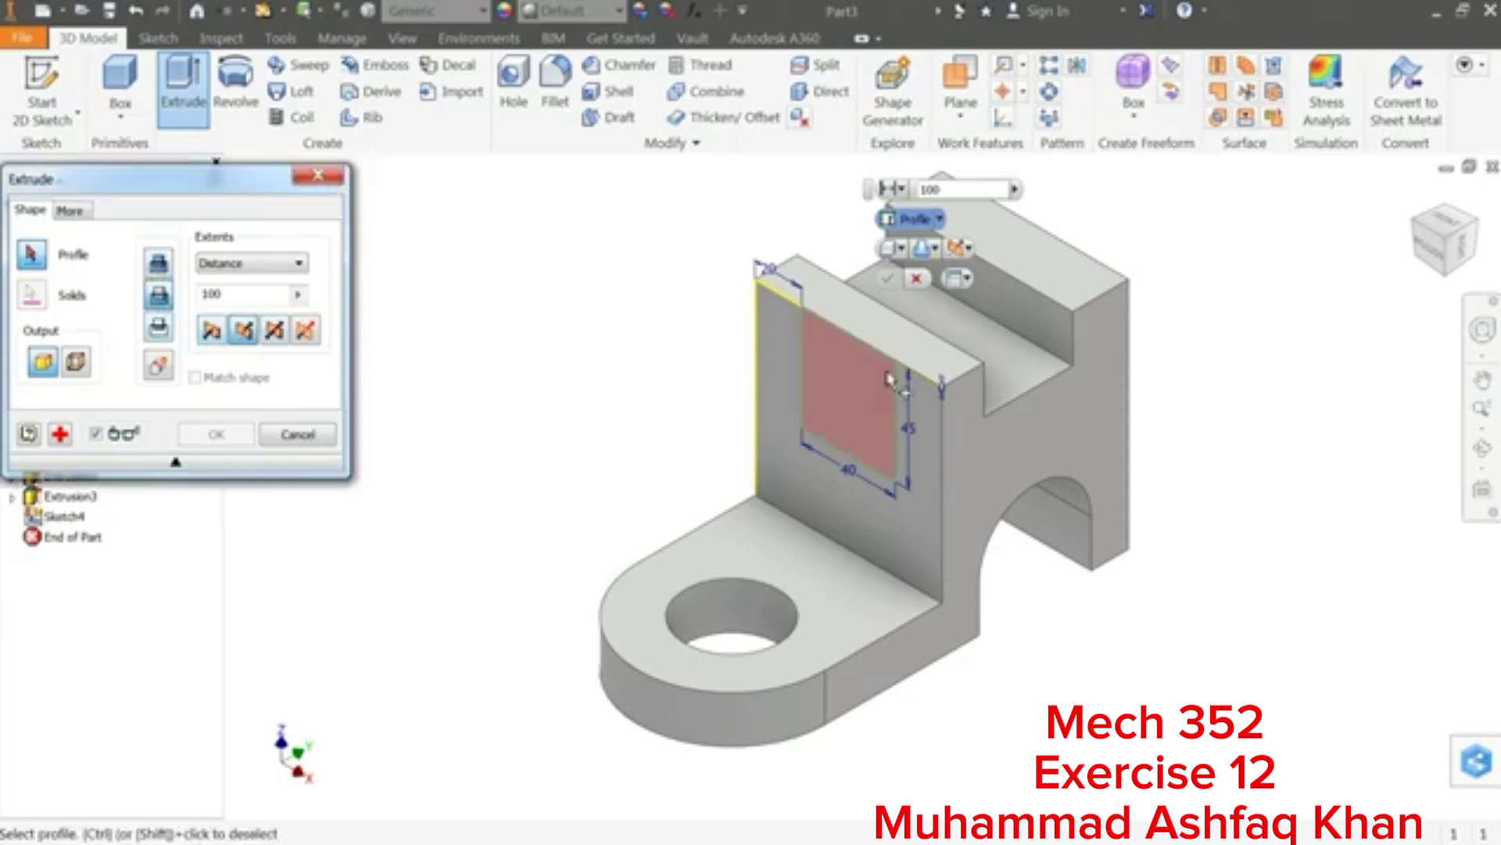
click(860, 385)
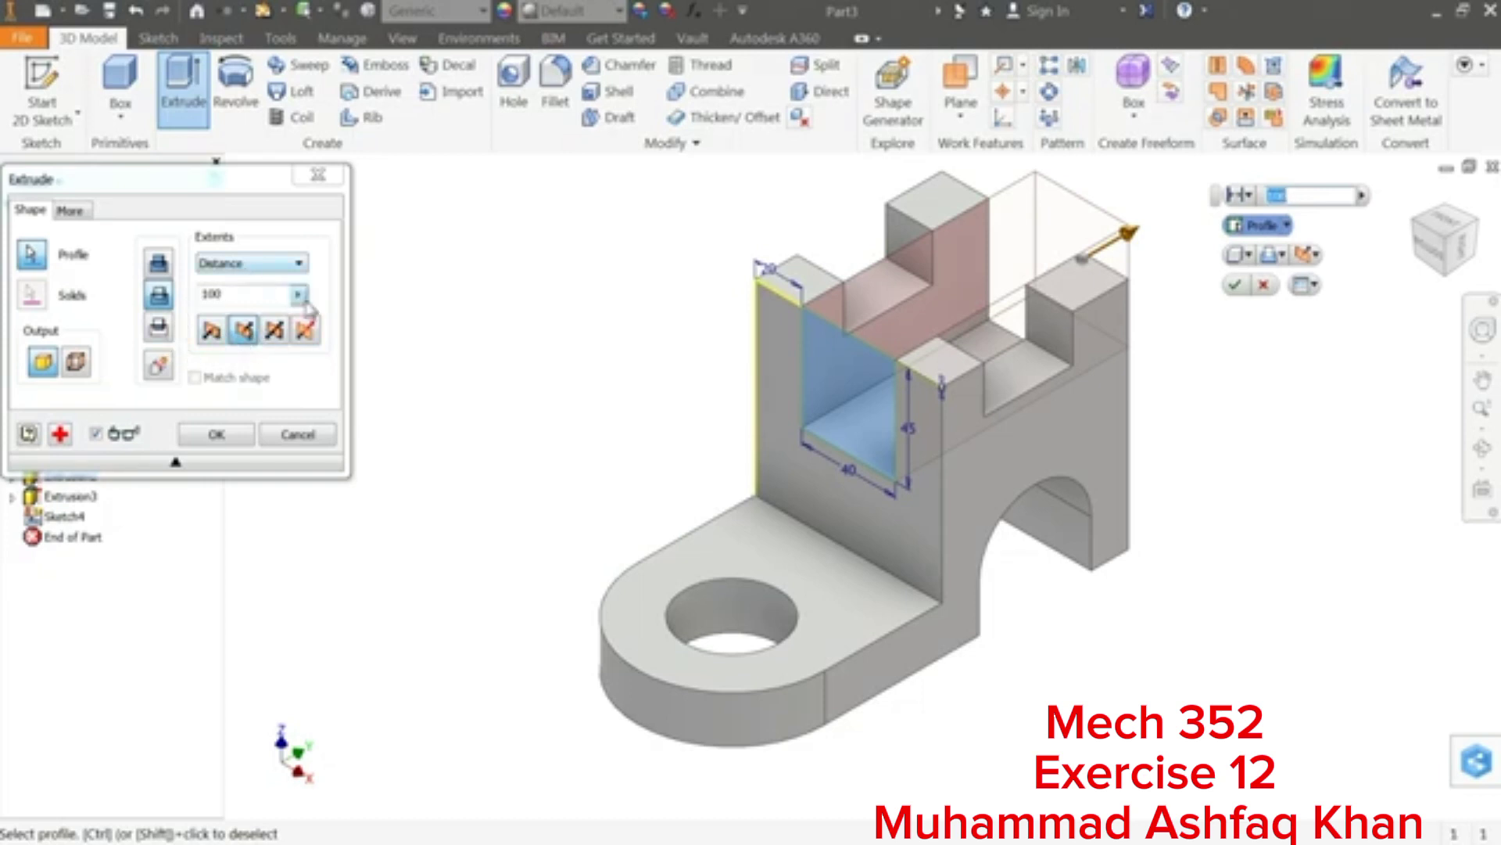
click(278, 264)
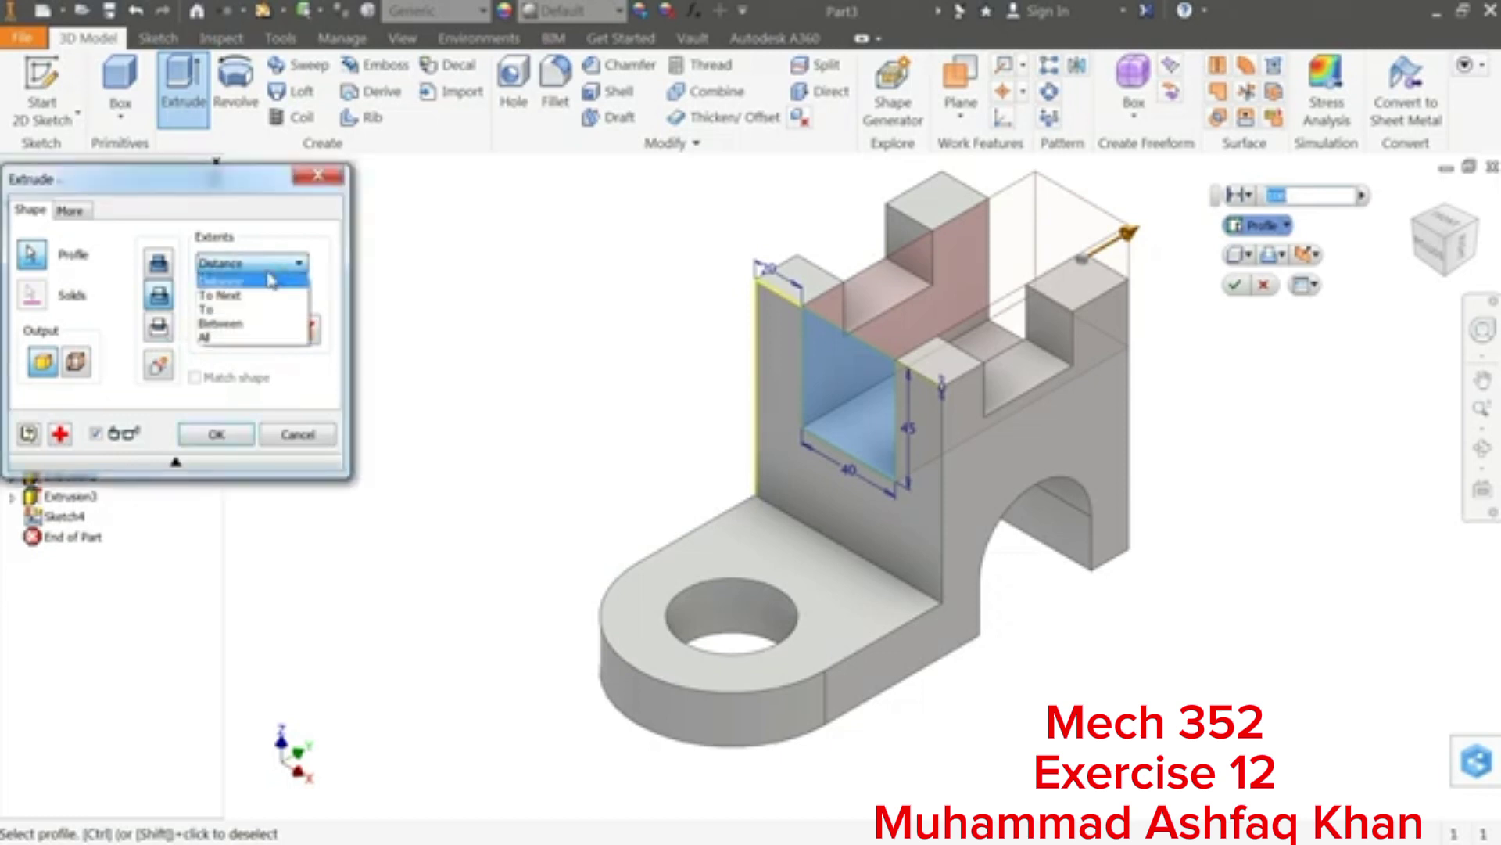
click(211, 339)
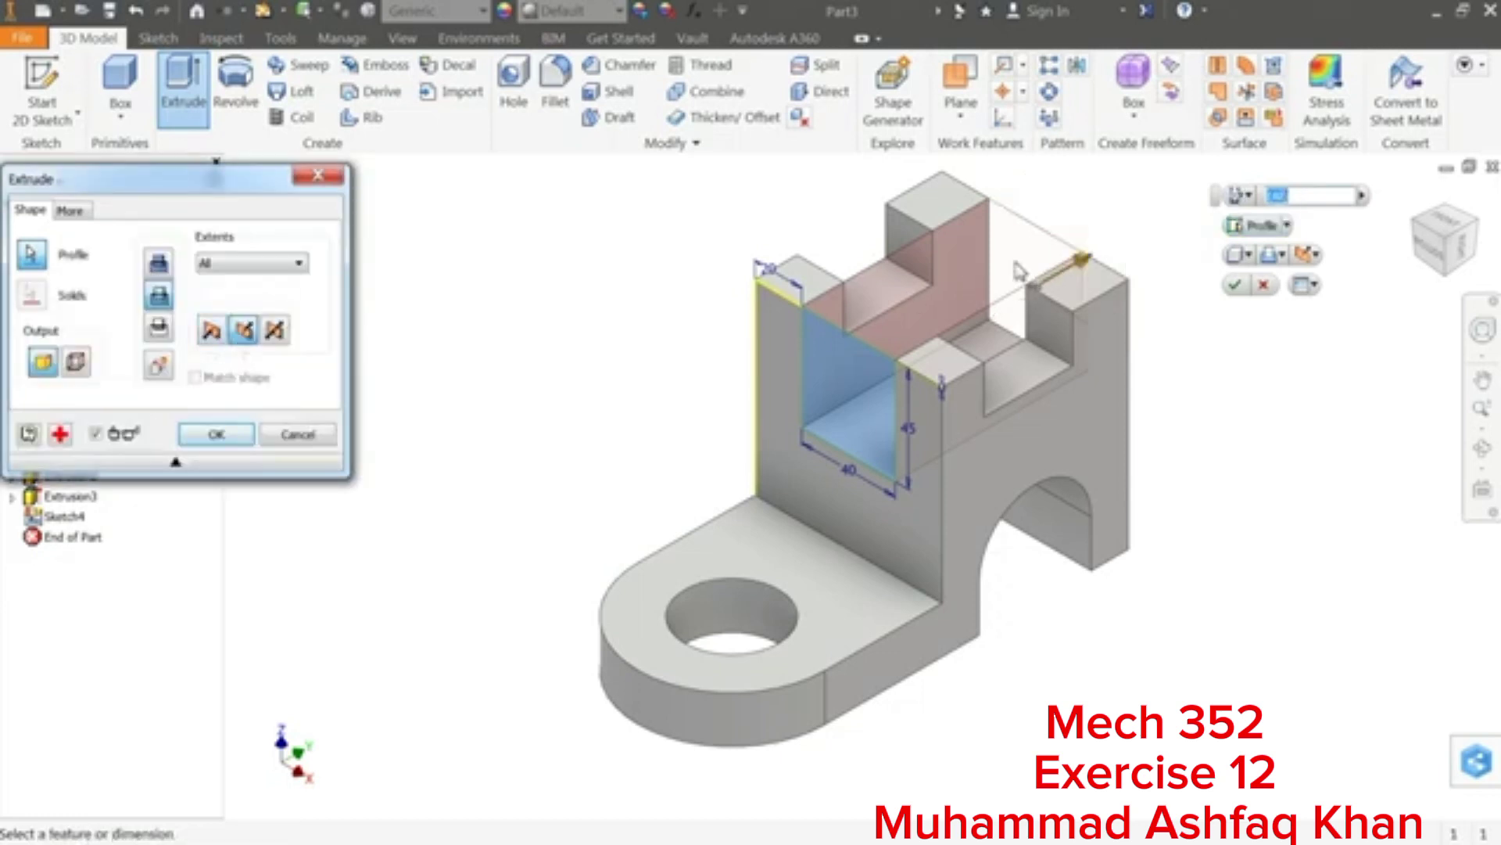
scroll(1019, 271, down, 3)
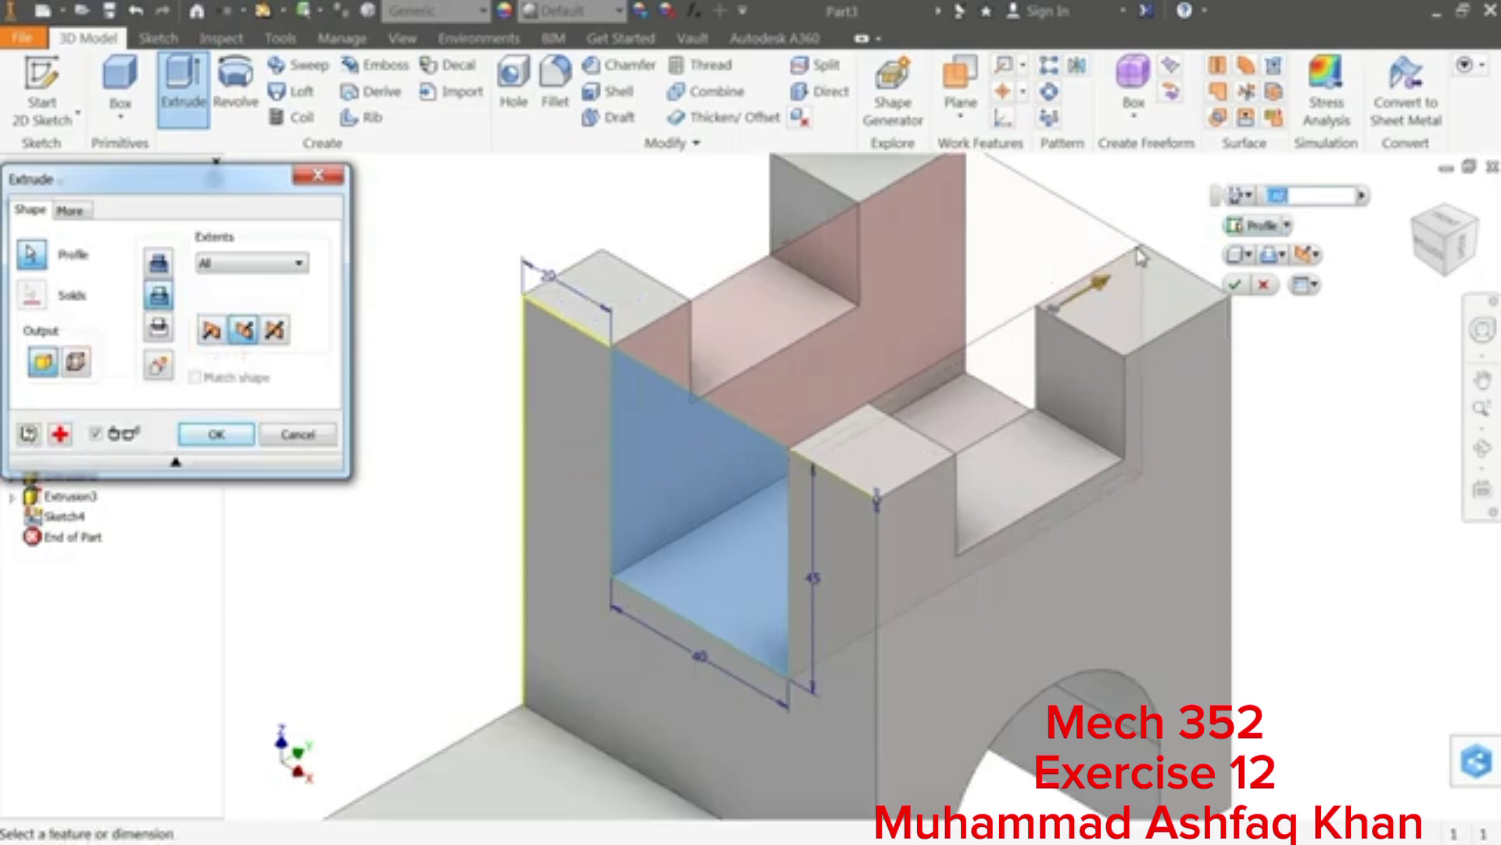
click(94, 432)
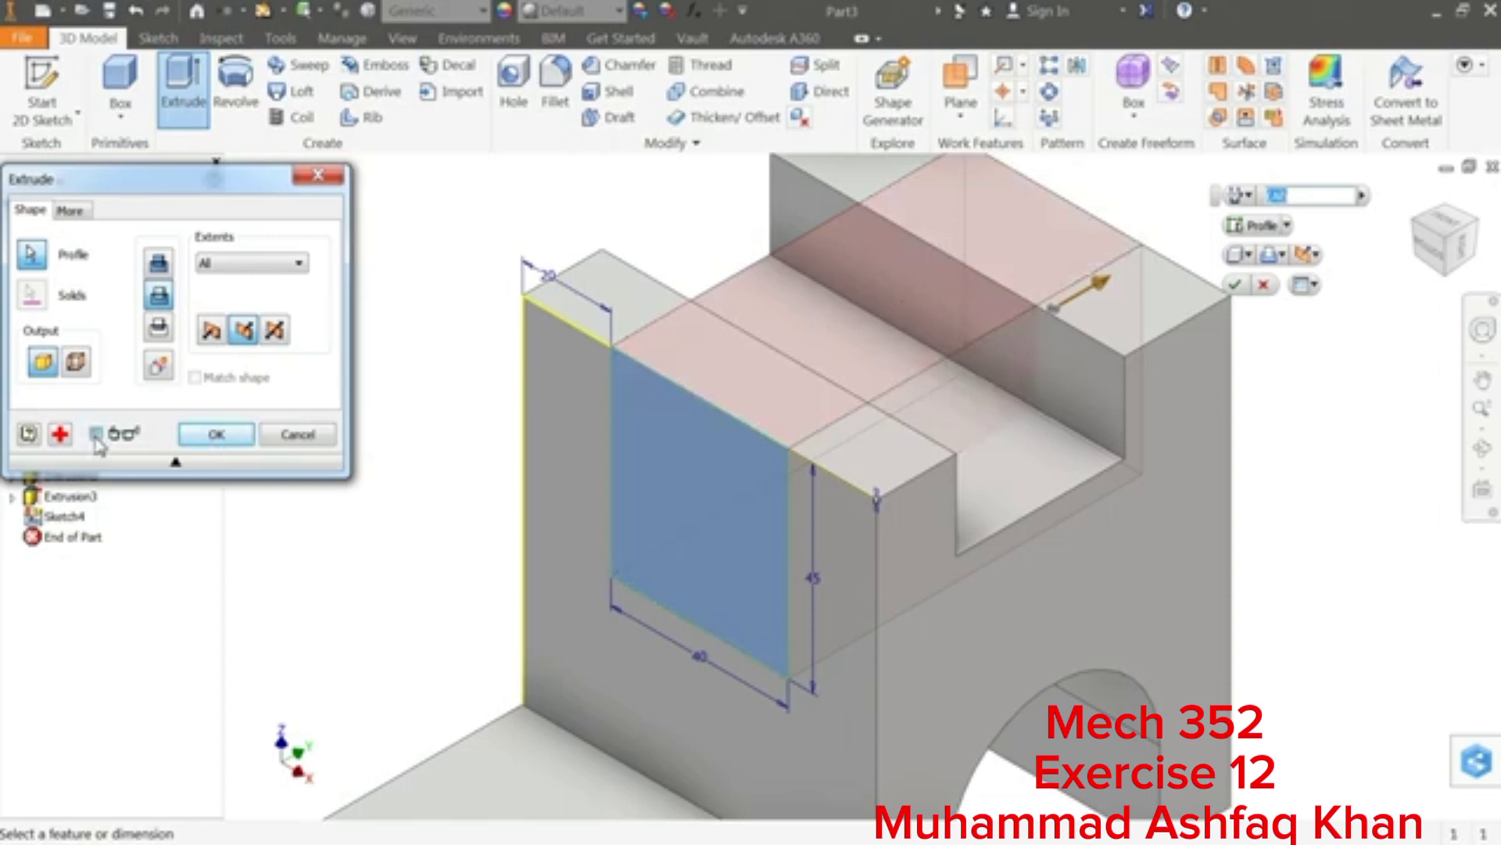
click(96, 435)
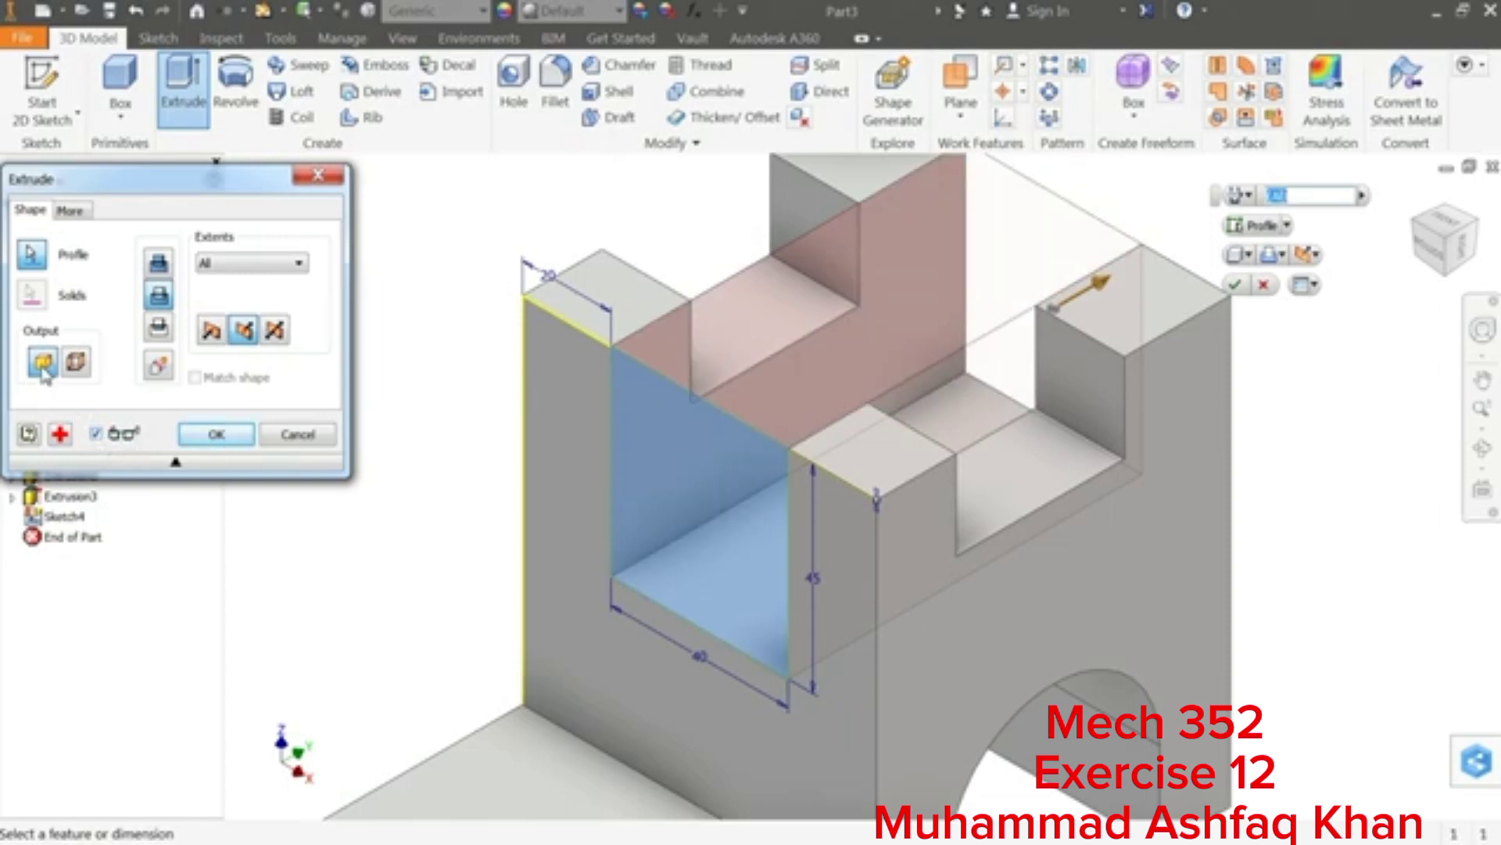
click(217, 434)
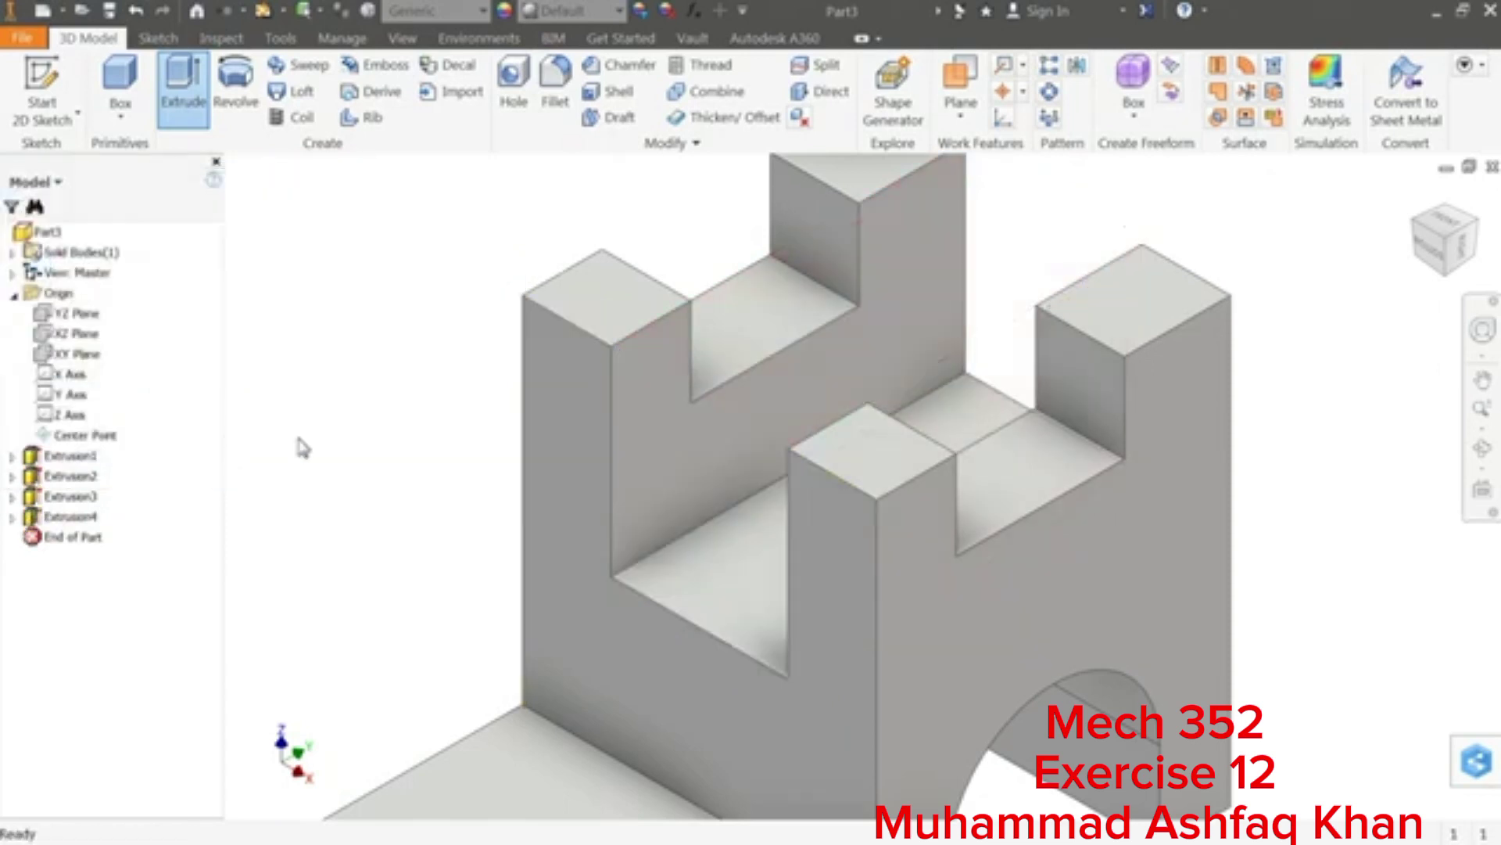
Step: Start a new 2D sketch on the YZ plane of the part
scroll(573, 412, down, 3)
scroll(573, 415, down, 2)
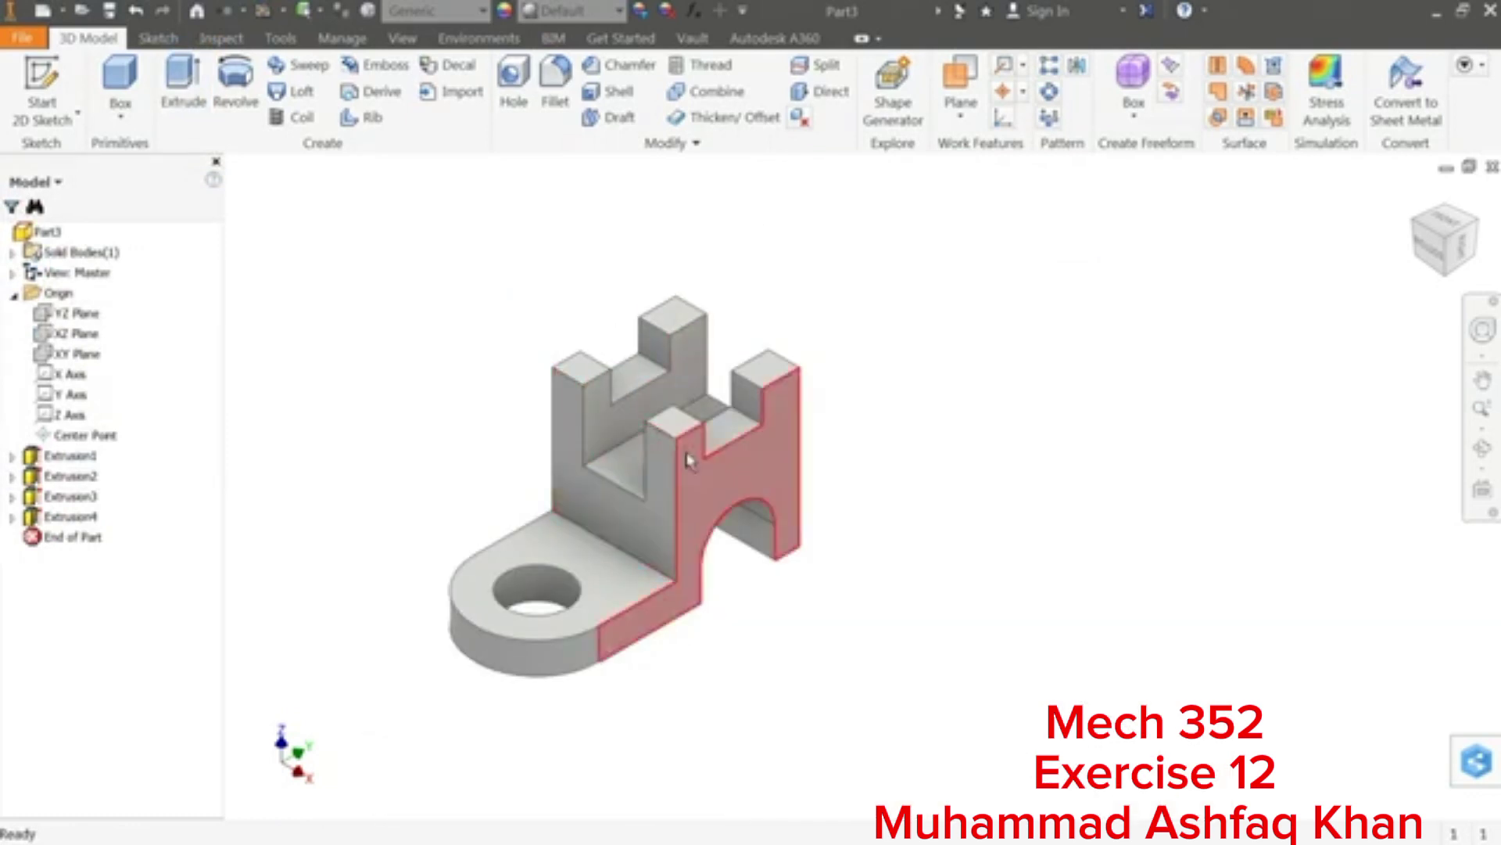
click(79, 313)
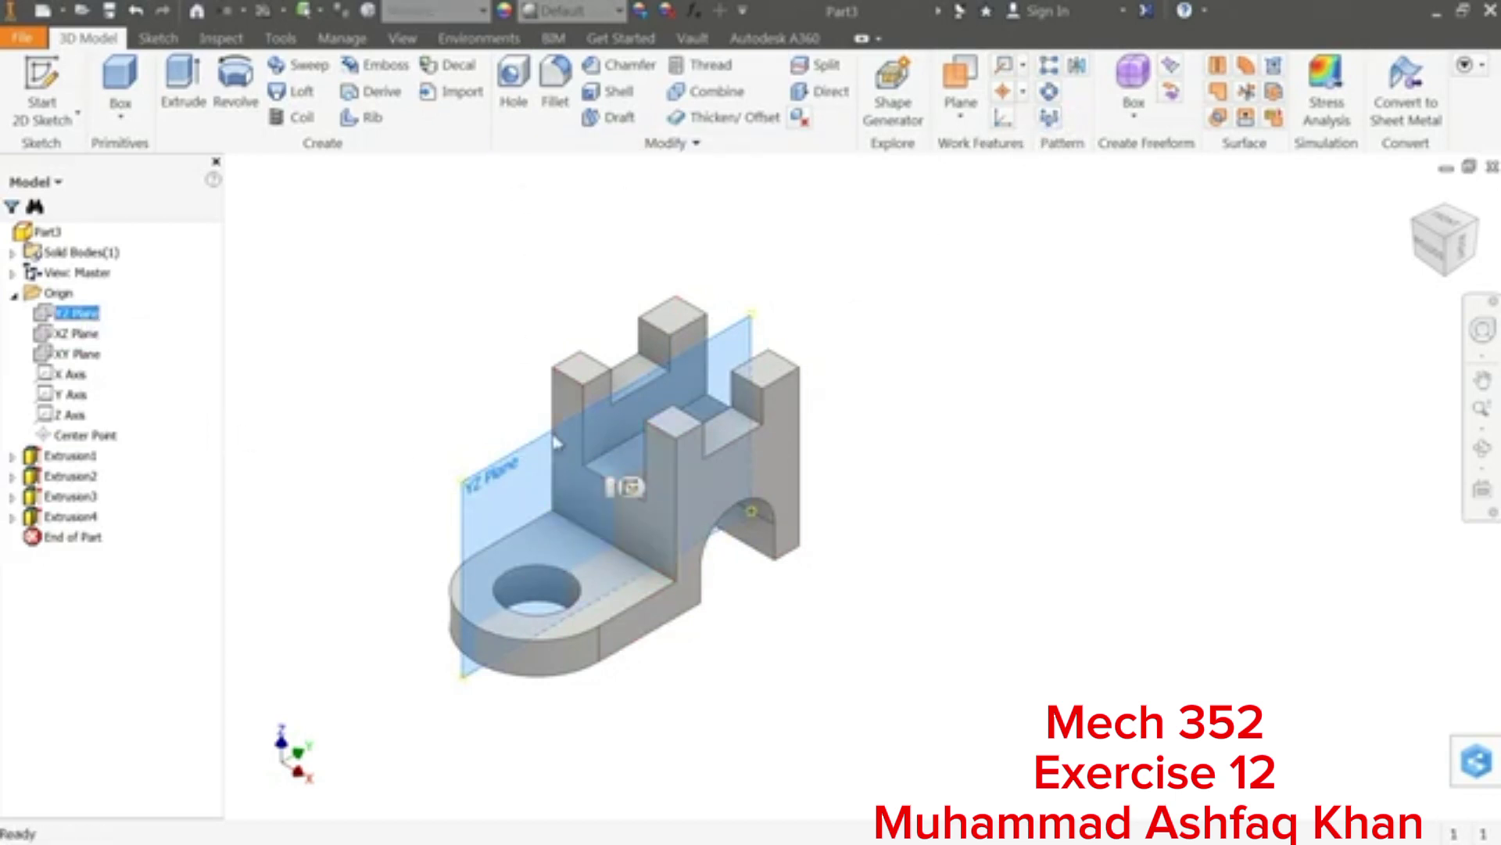
click(634, 493)
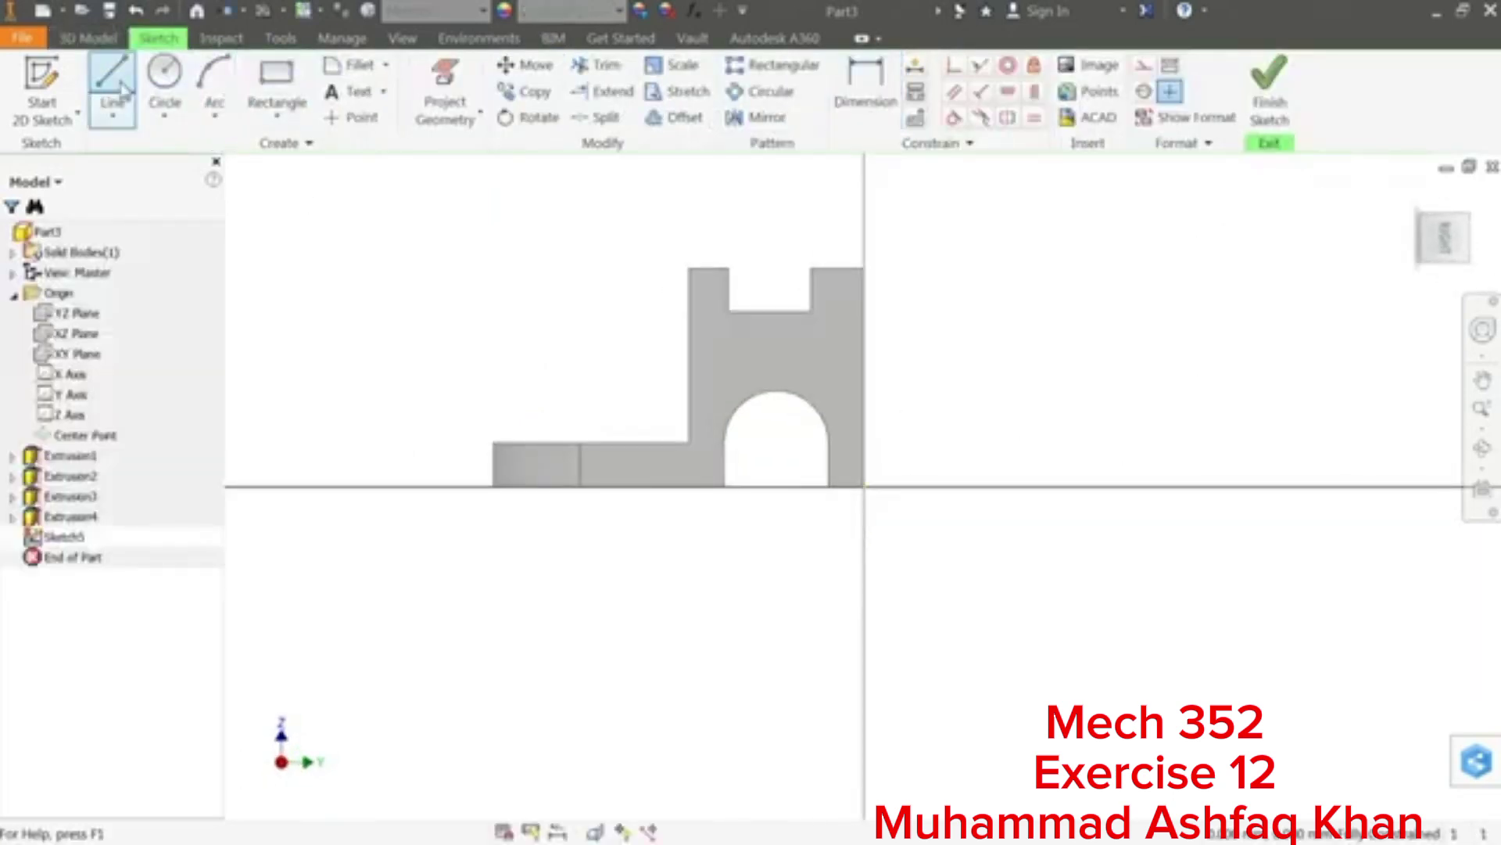
Step: Draw a slanted line about 47.5 mm long from the base's top edge up to the middle of the upright slot's lower front edge
click(113, 82)
scroll(696, 344, down, 5)
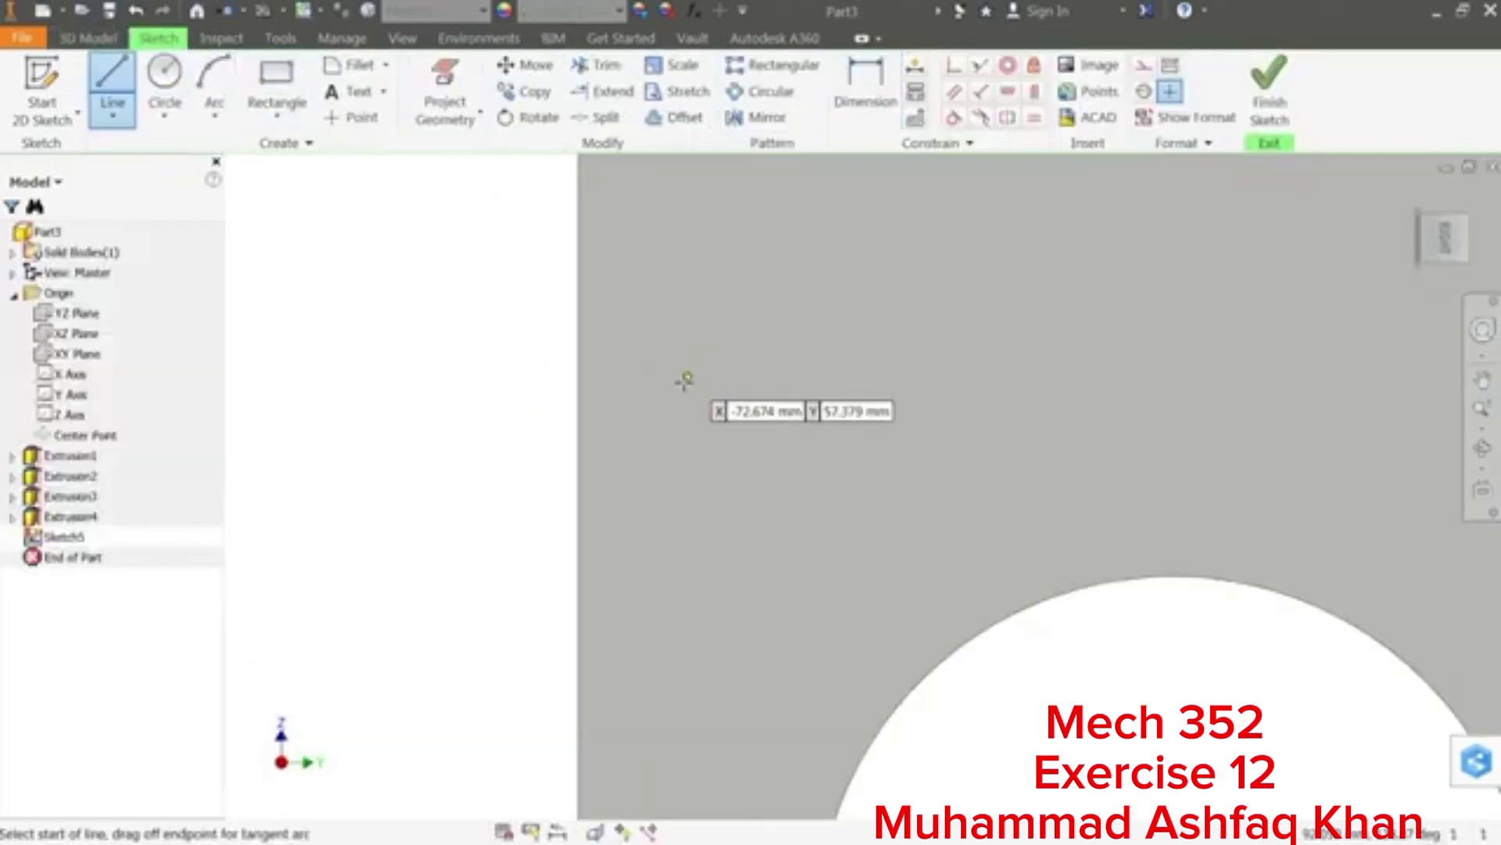
scroll(688, 380, up, 2)
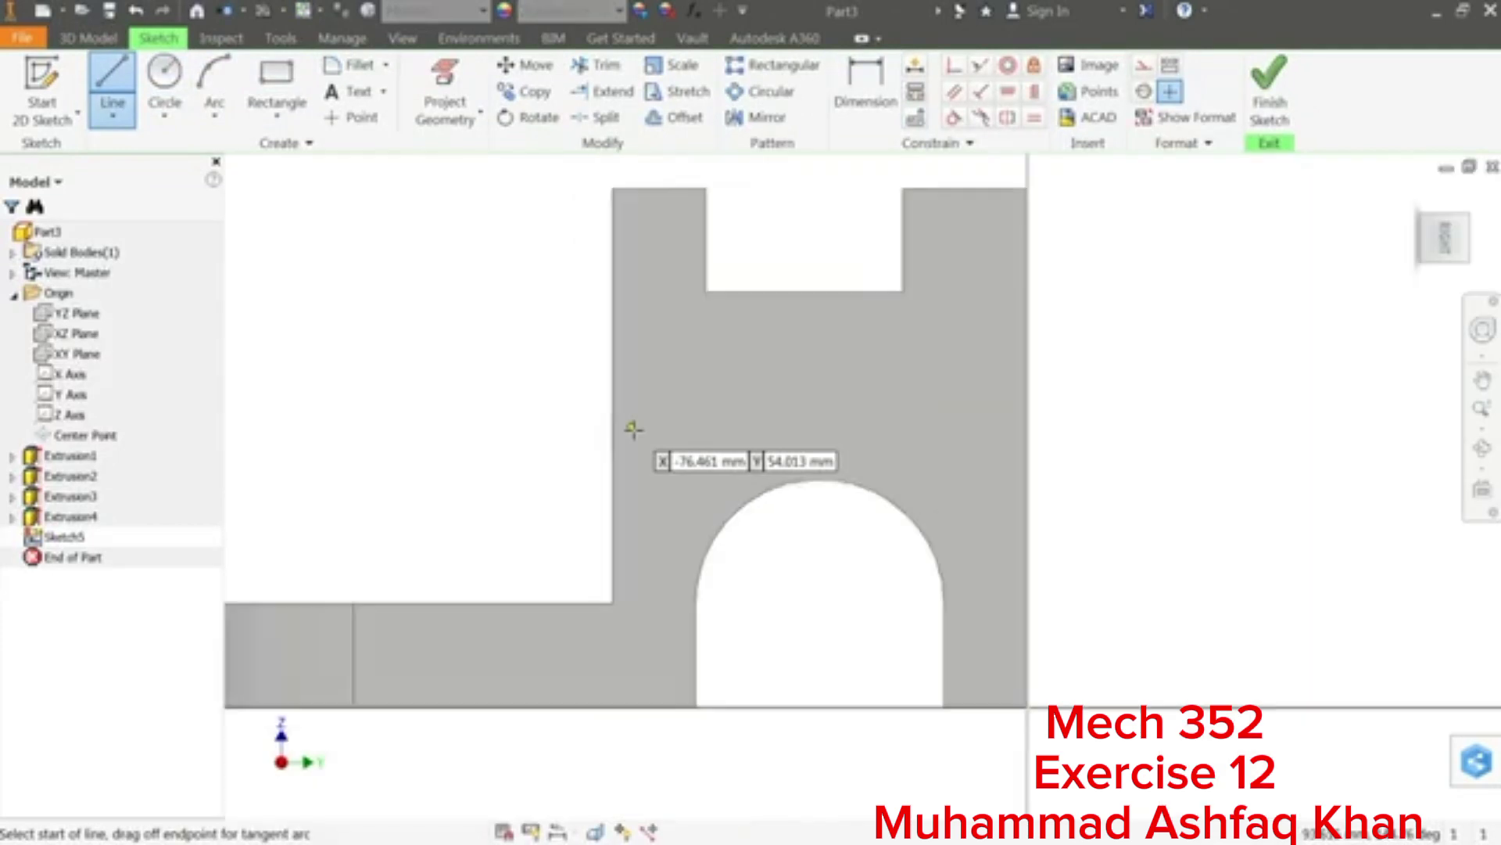
click(449, 605)
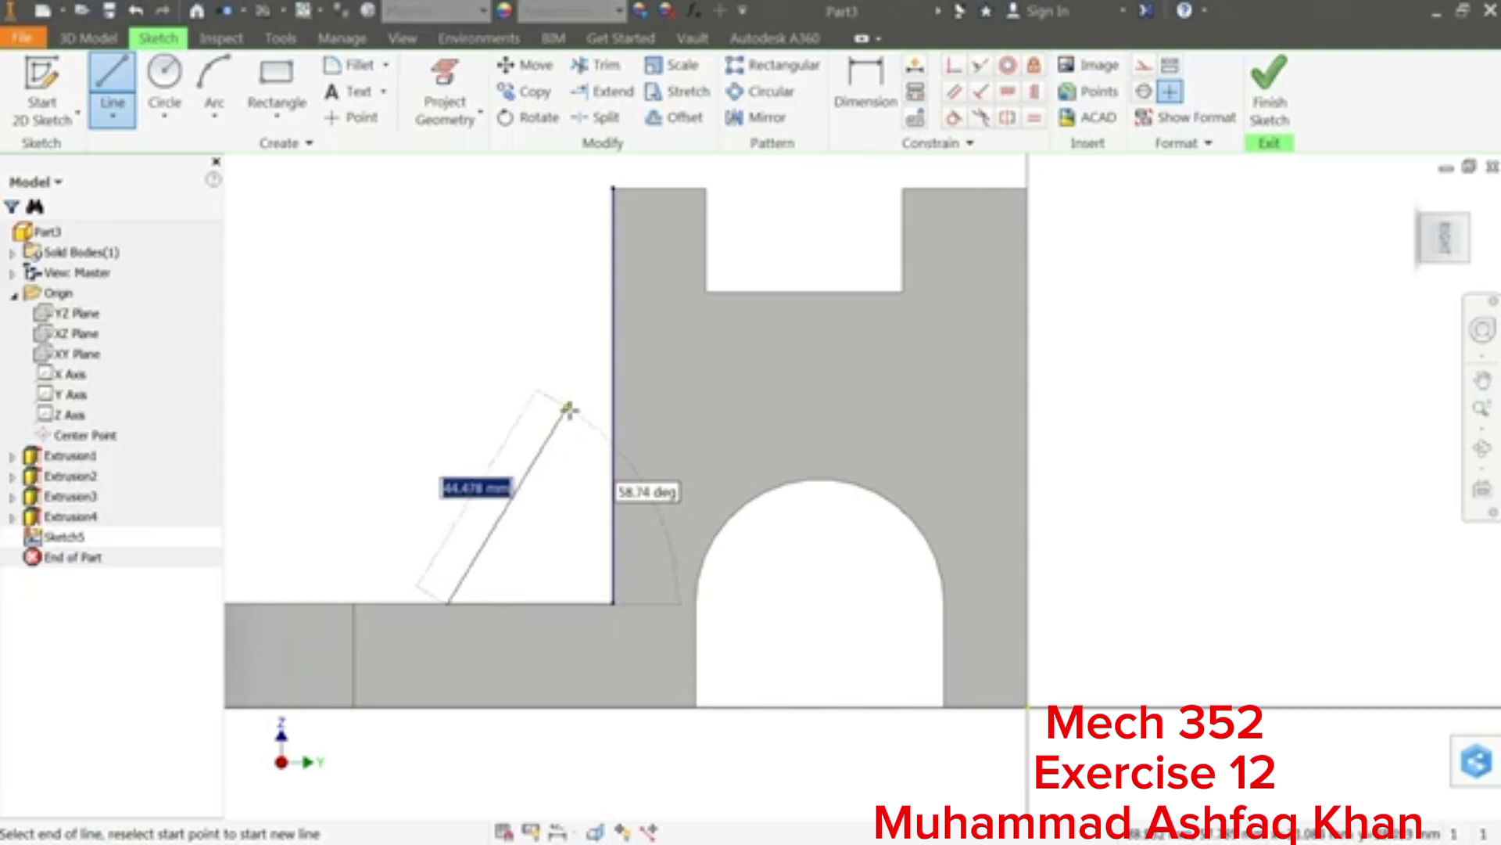
shift+middle_drag(570, 409, 616, 434)
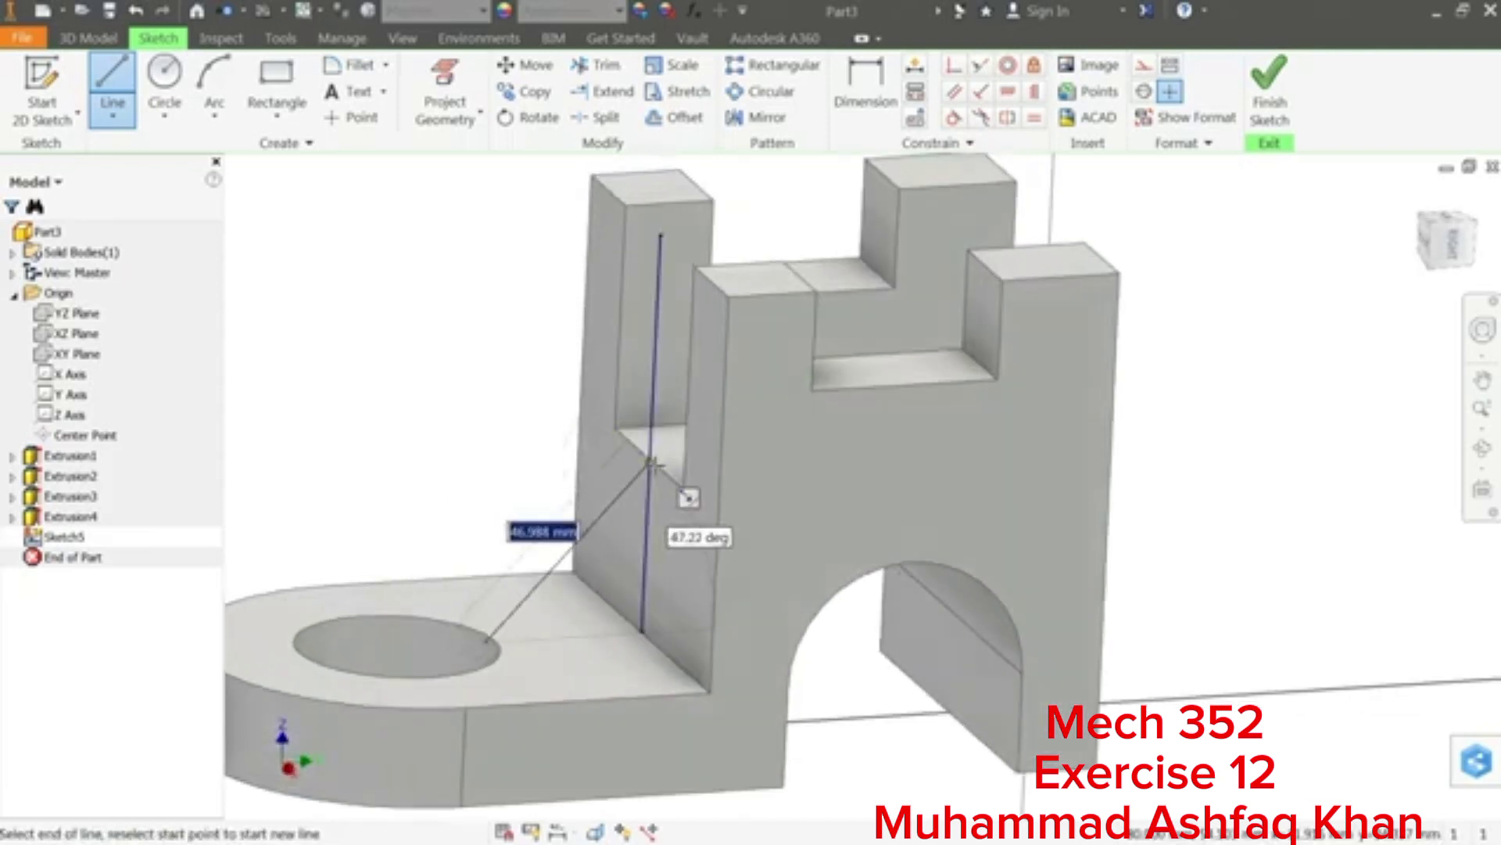
scroll(649, 459, up, 4)
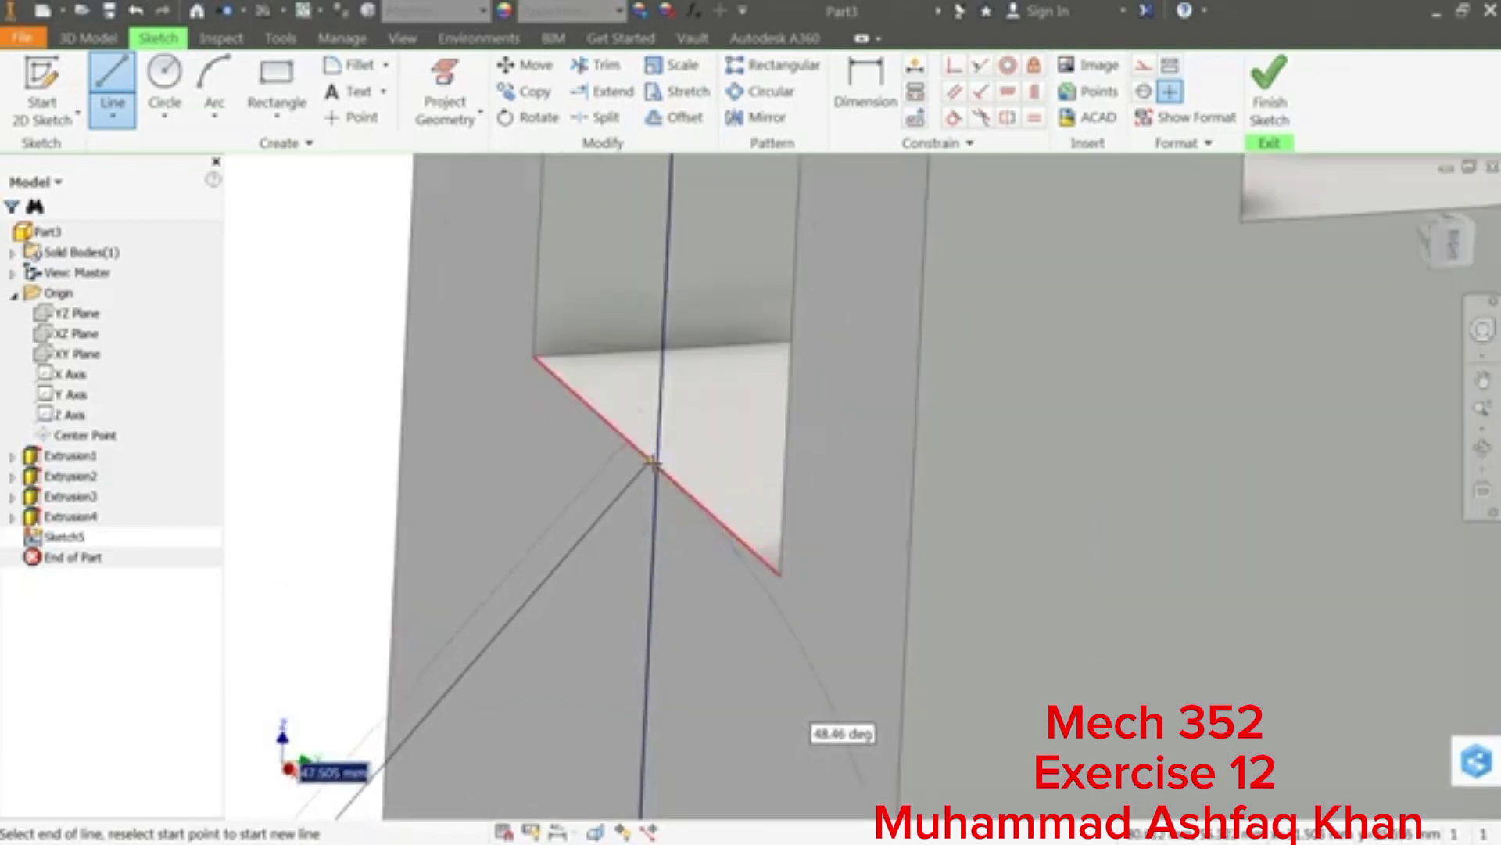
click(657, 467)
right_click(375, 400)
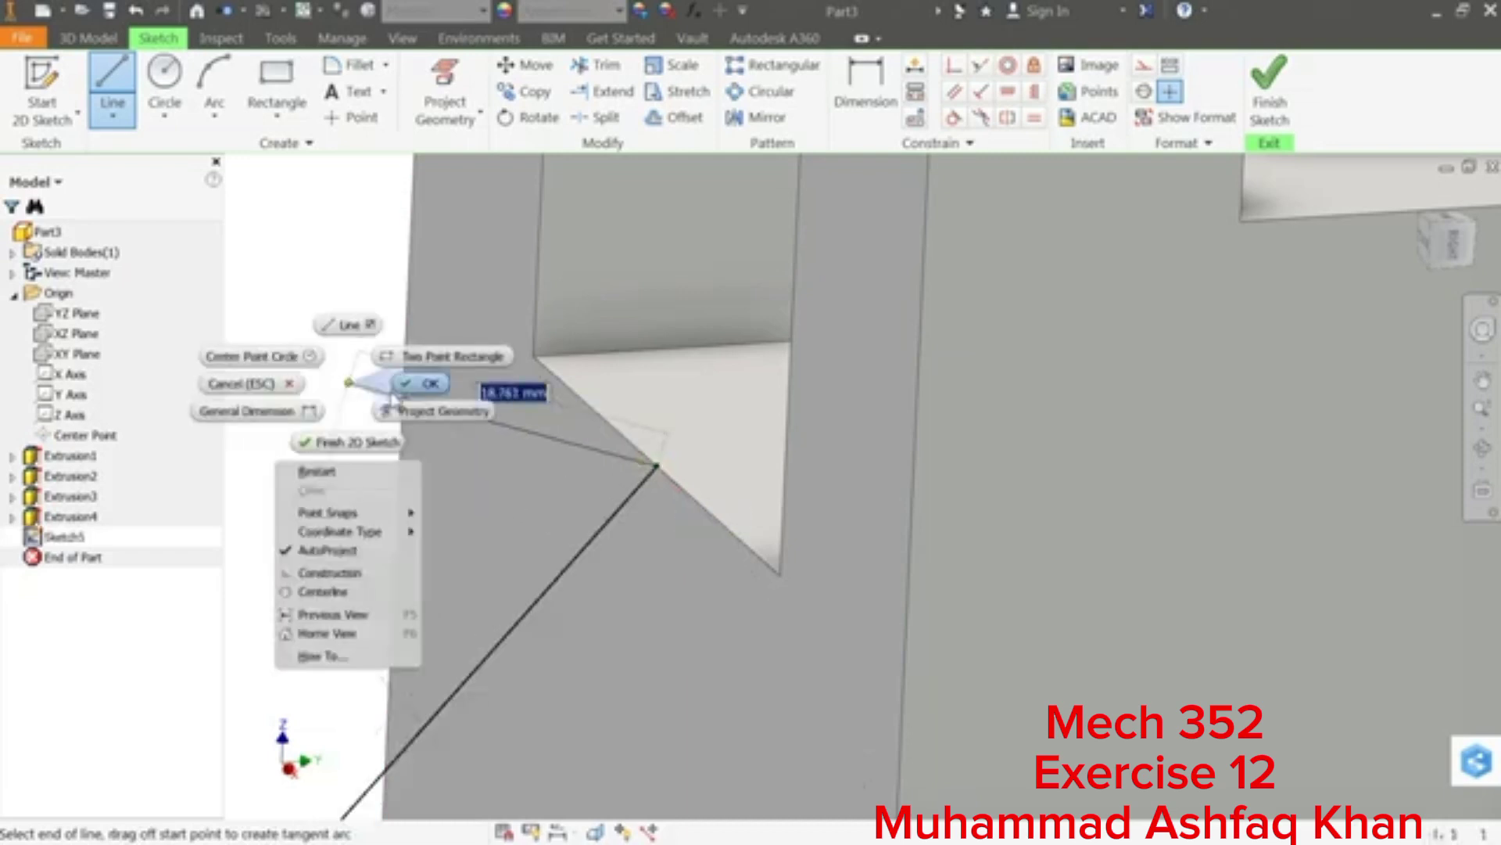
click(415, 391)
Step: Dimension the slanted line's horizontal extent as 25 mm
scroll(711, 452, down, 2)
scroll(711, 452, down, 4)
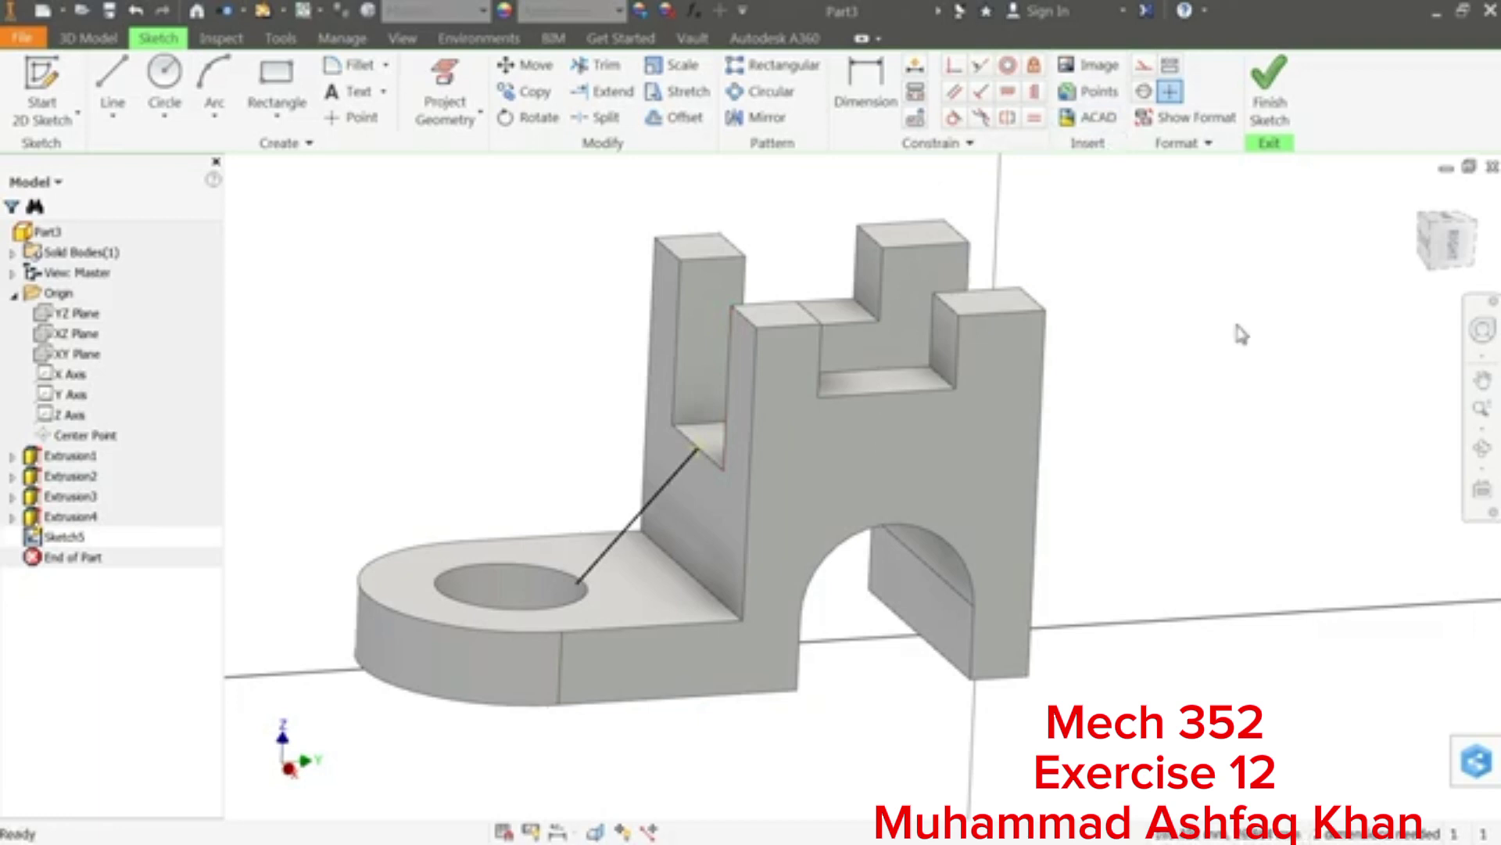
click(1453, 244)
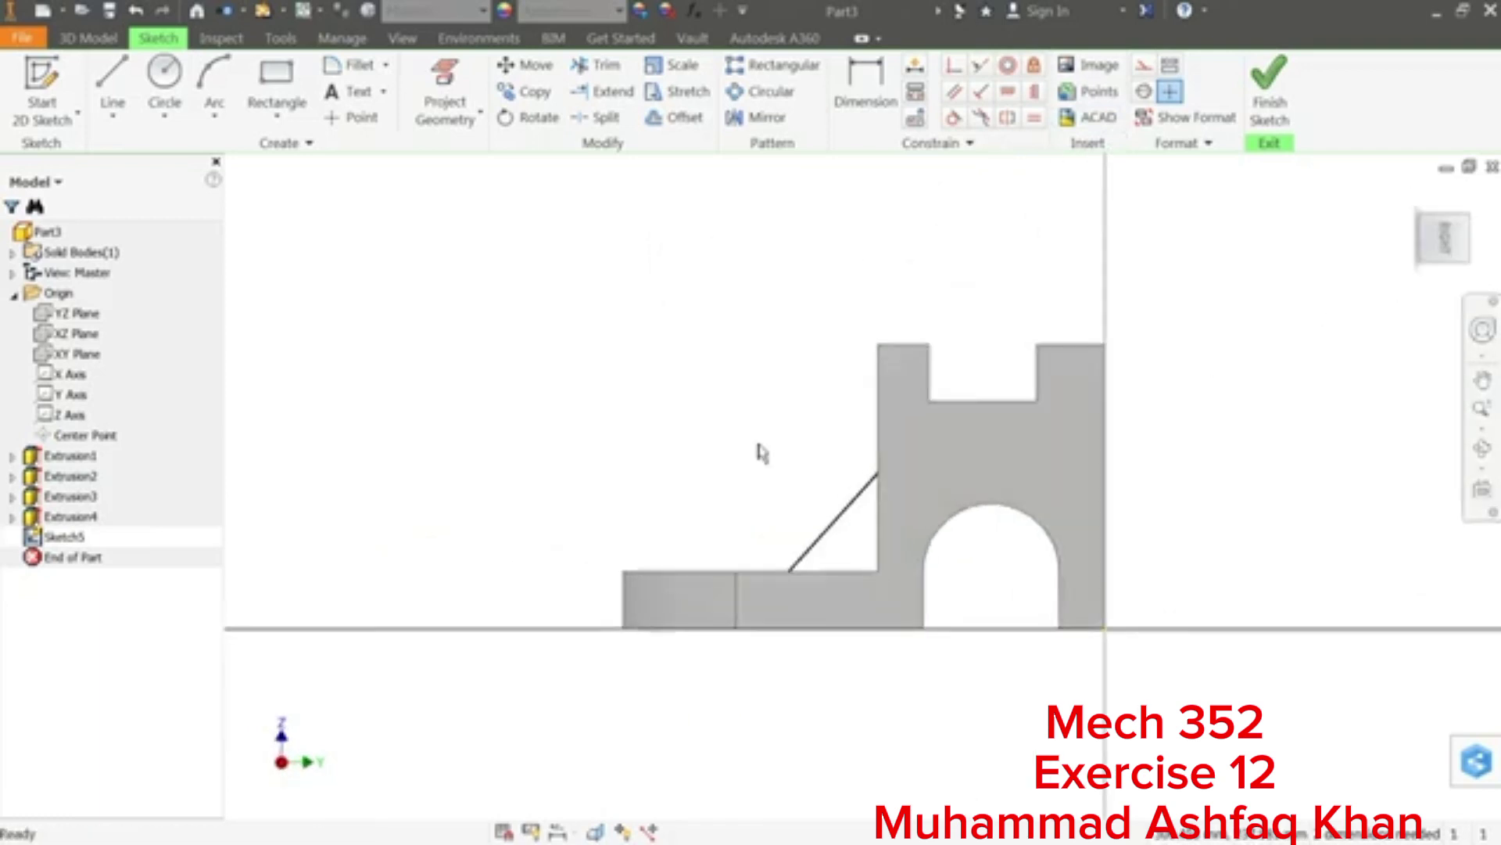
click(875, 102)
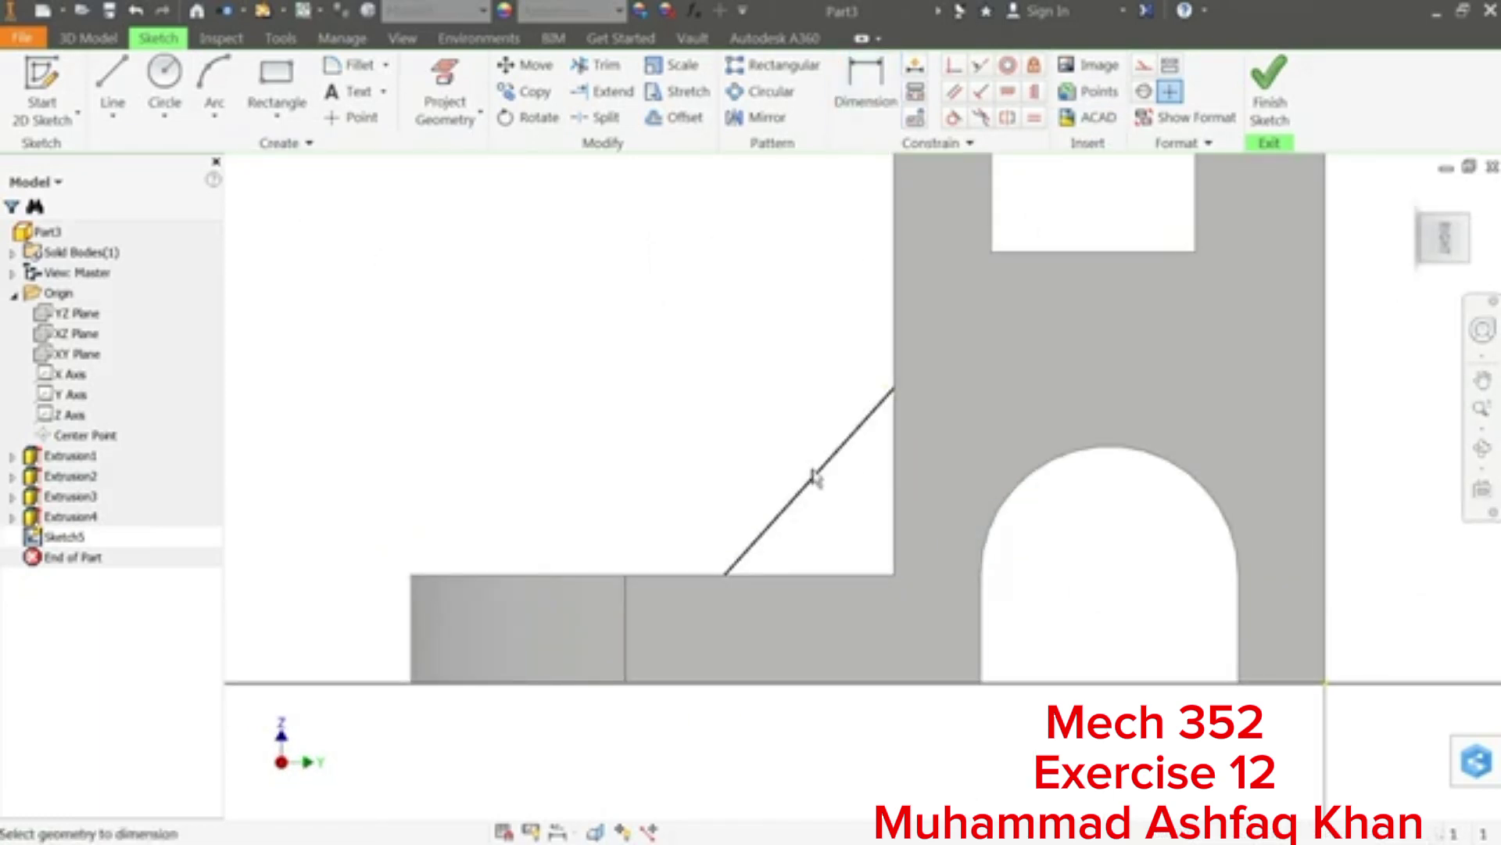
click(815, 477)
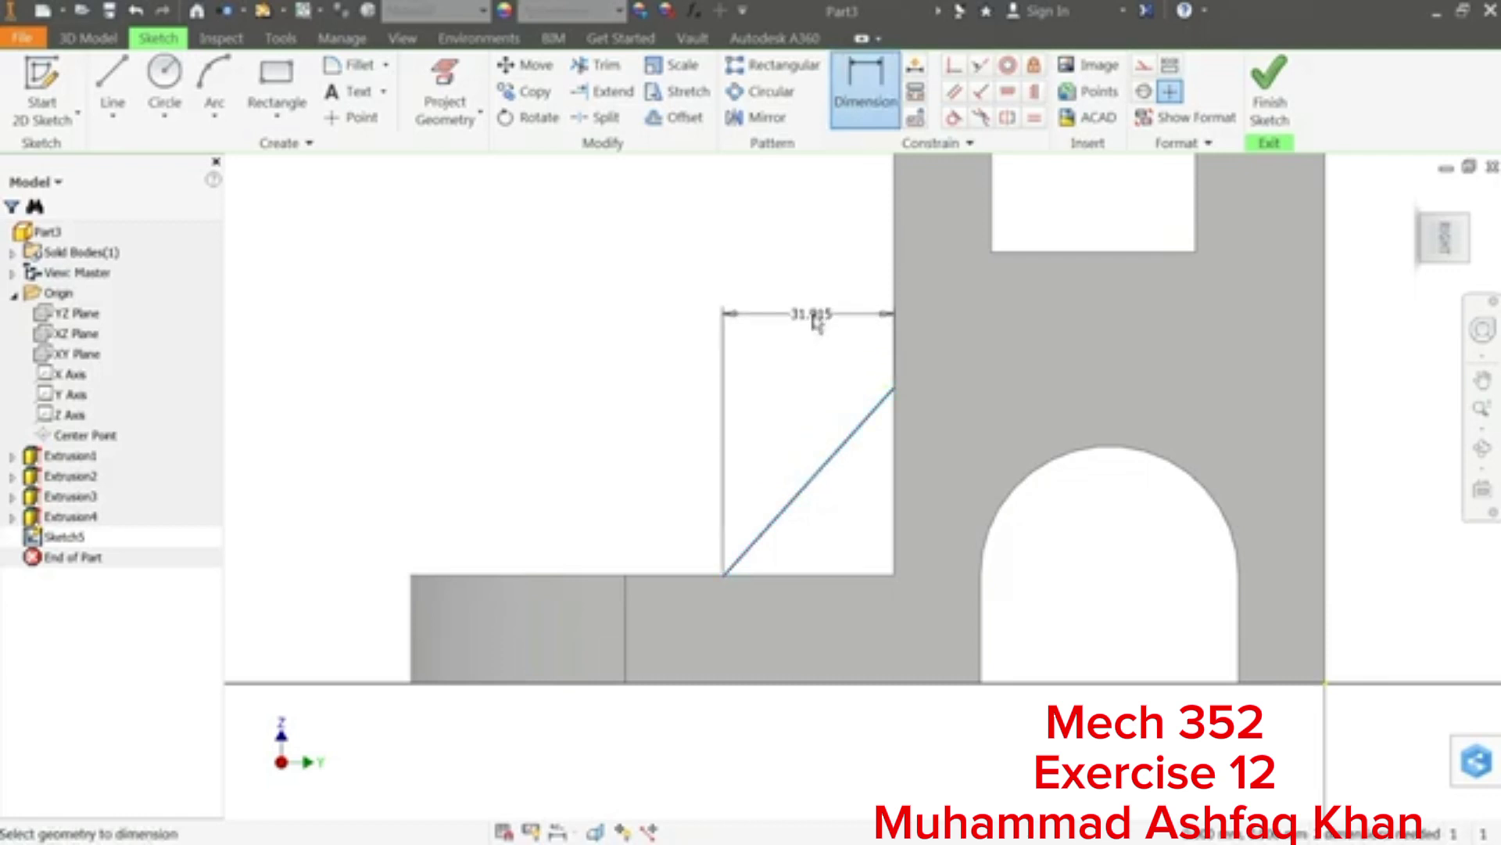
click(816, 323)
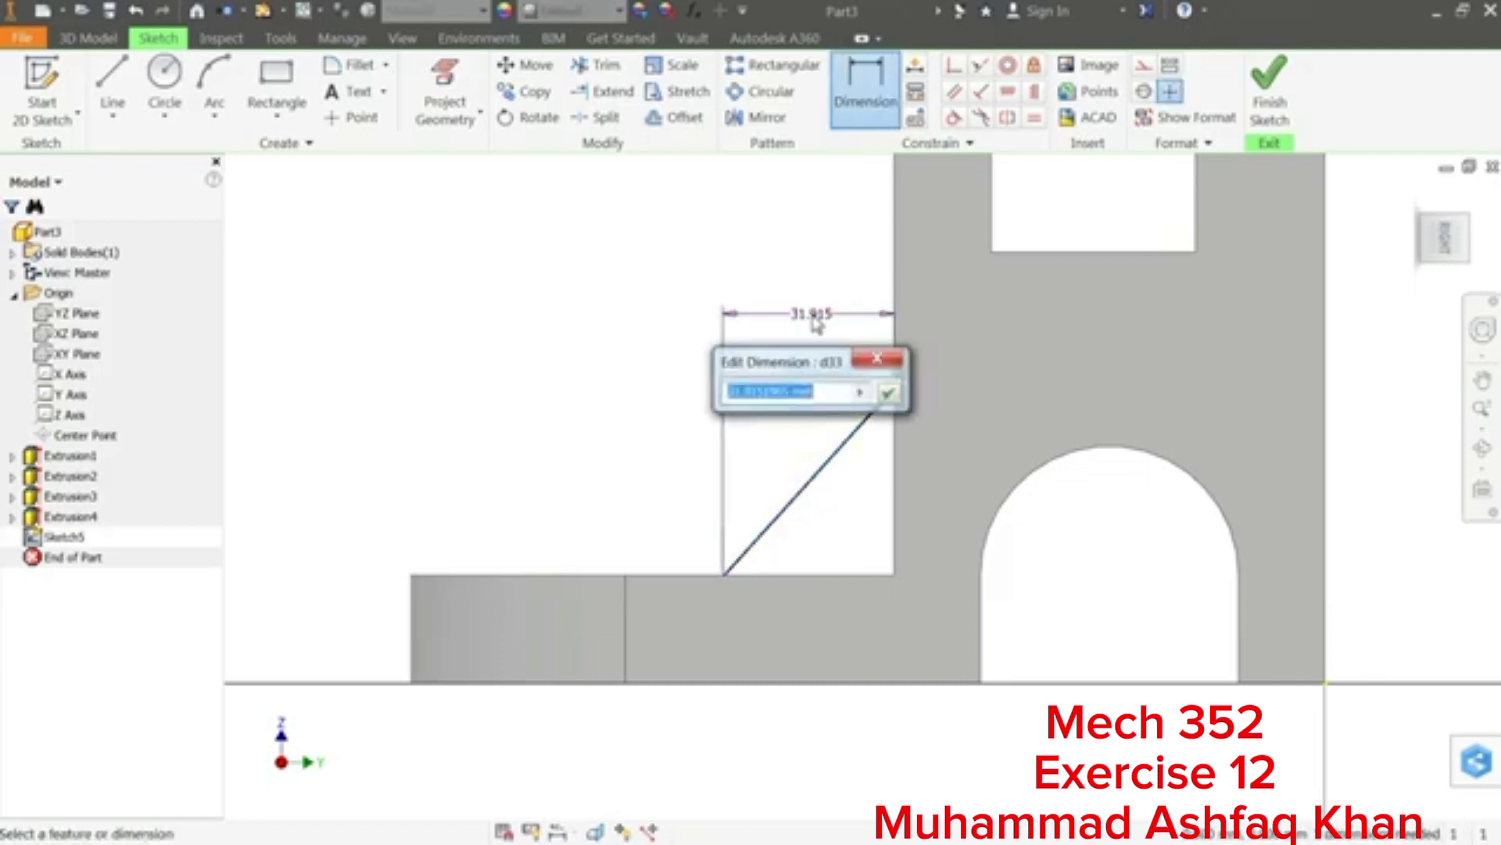
text(25)
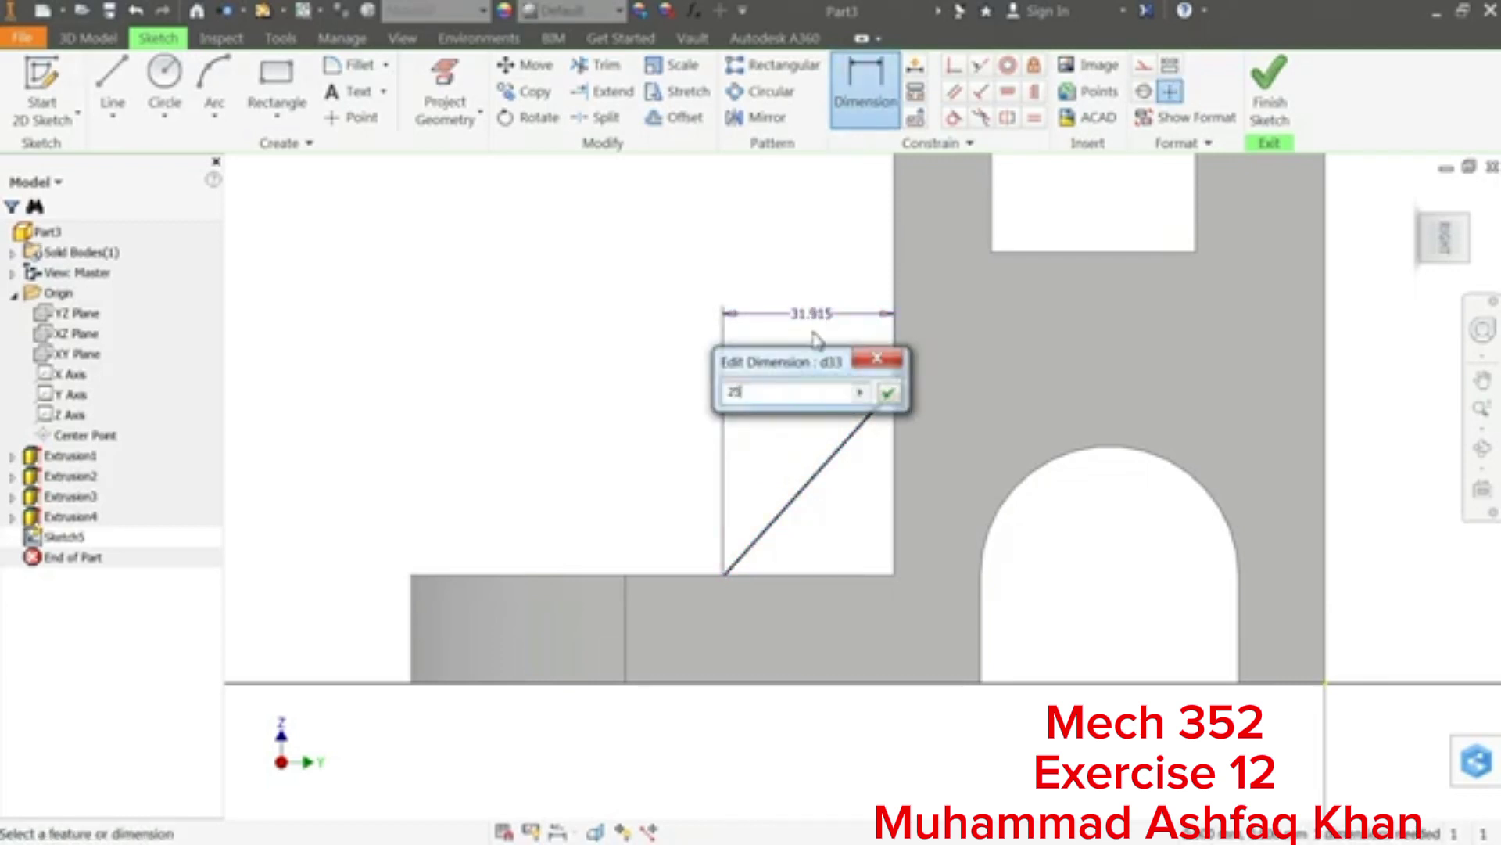
click(891, 393)
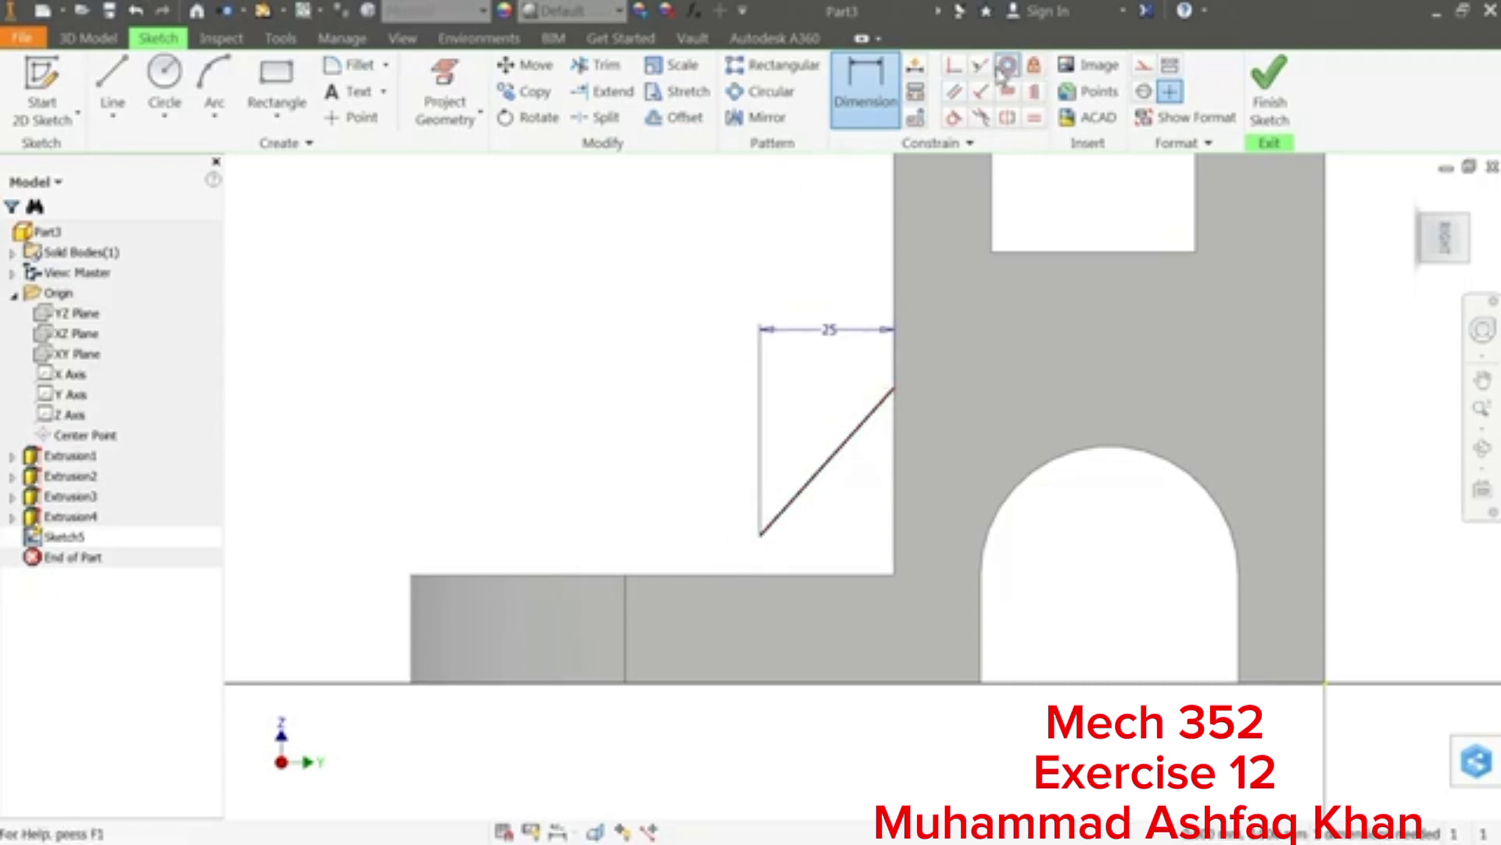
Step: Make the slanted line's lower endpoint coincident with the base's top edge and finish the sketch
click(954, 69)
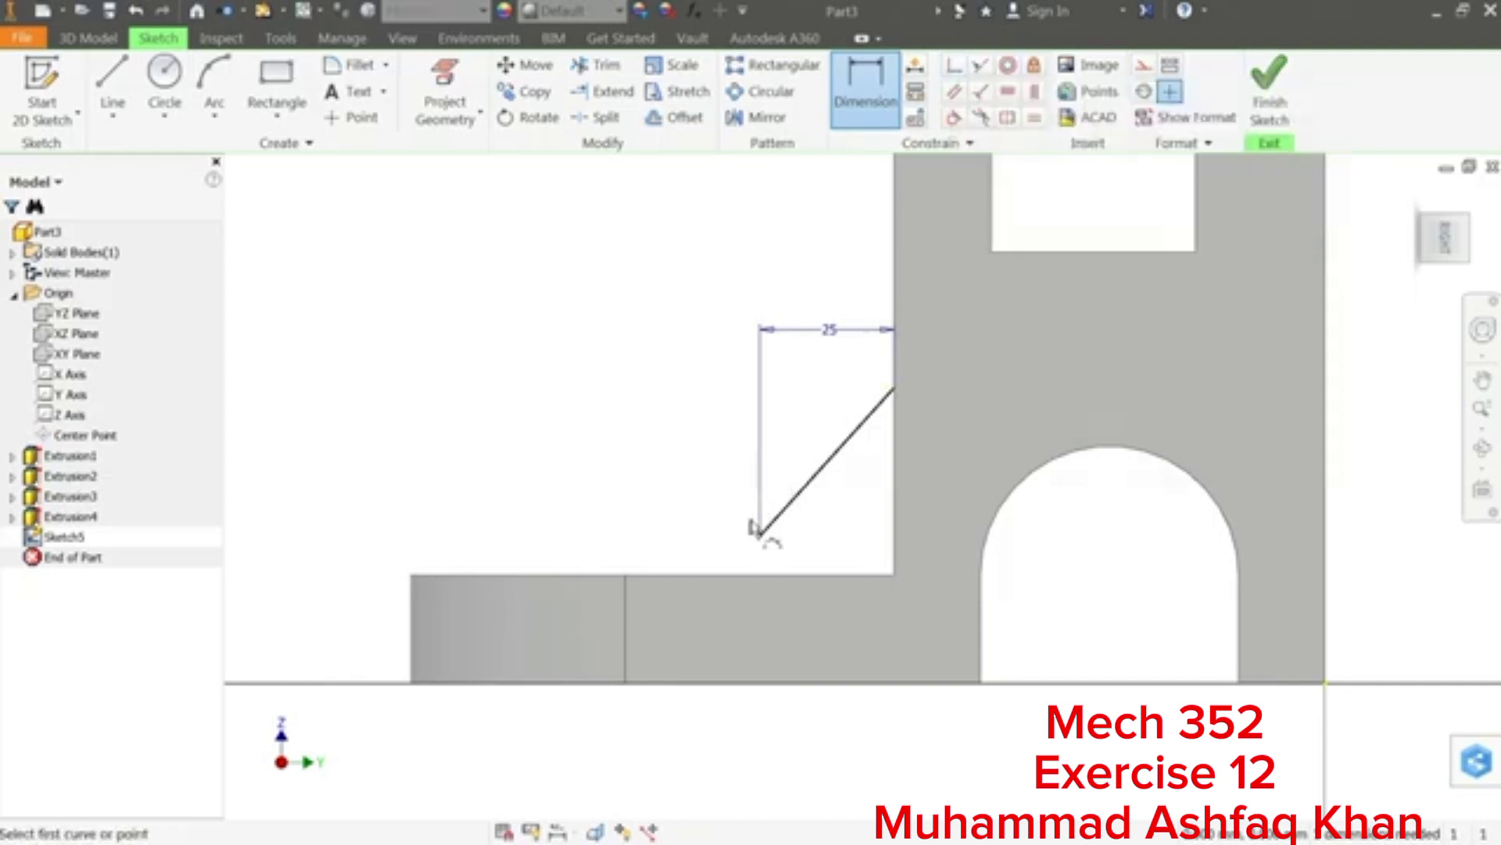
click(760, 538)
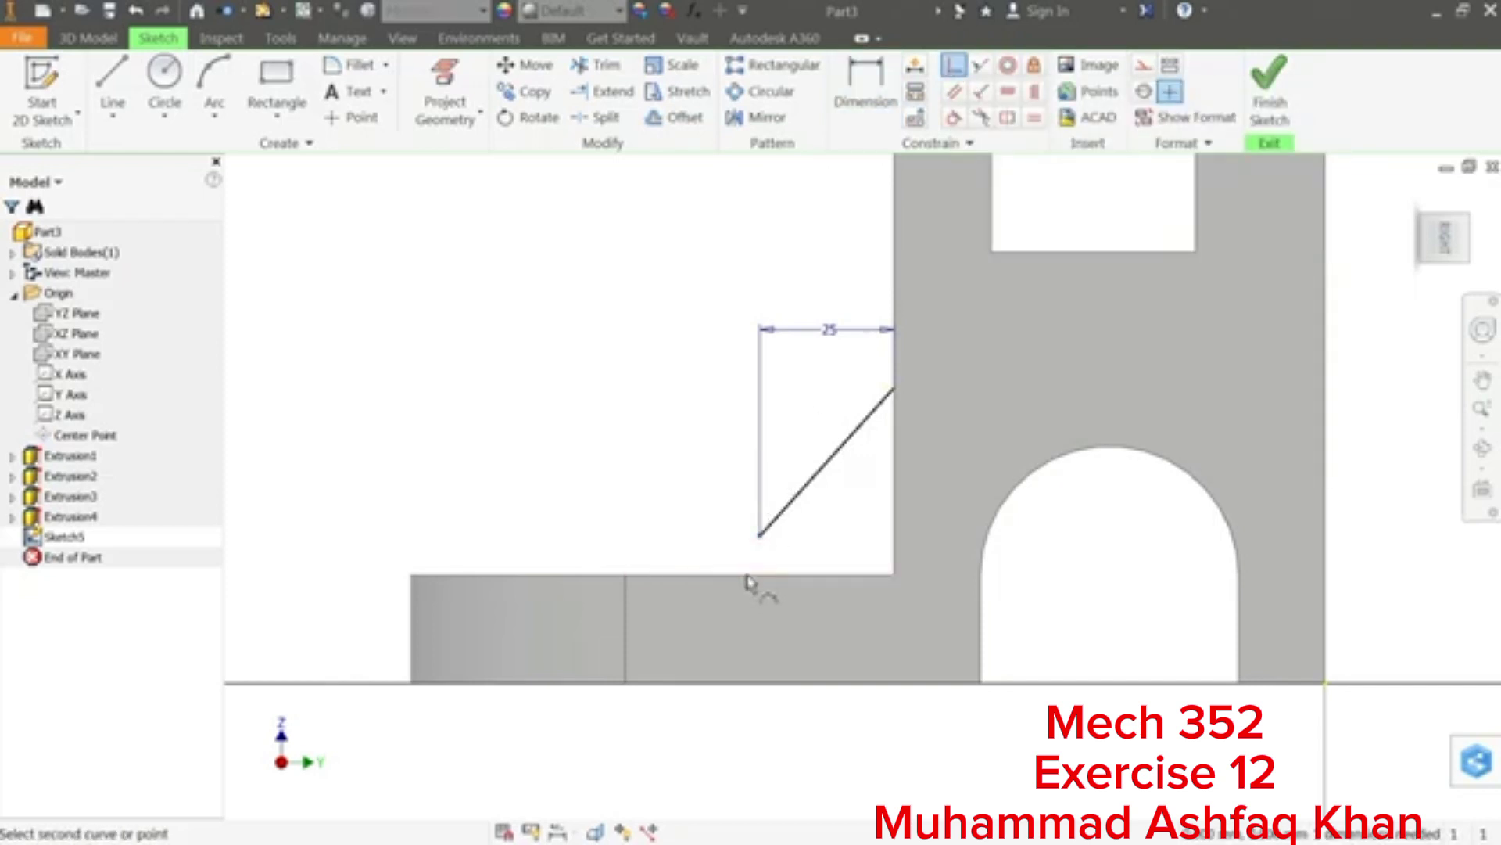
click(747, 577)
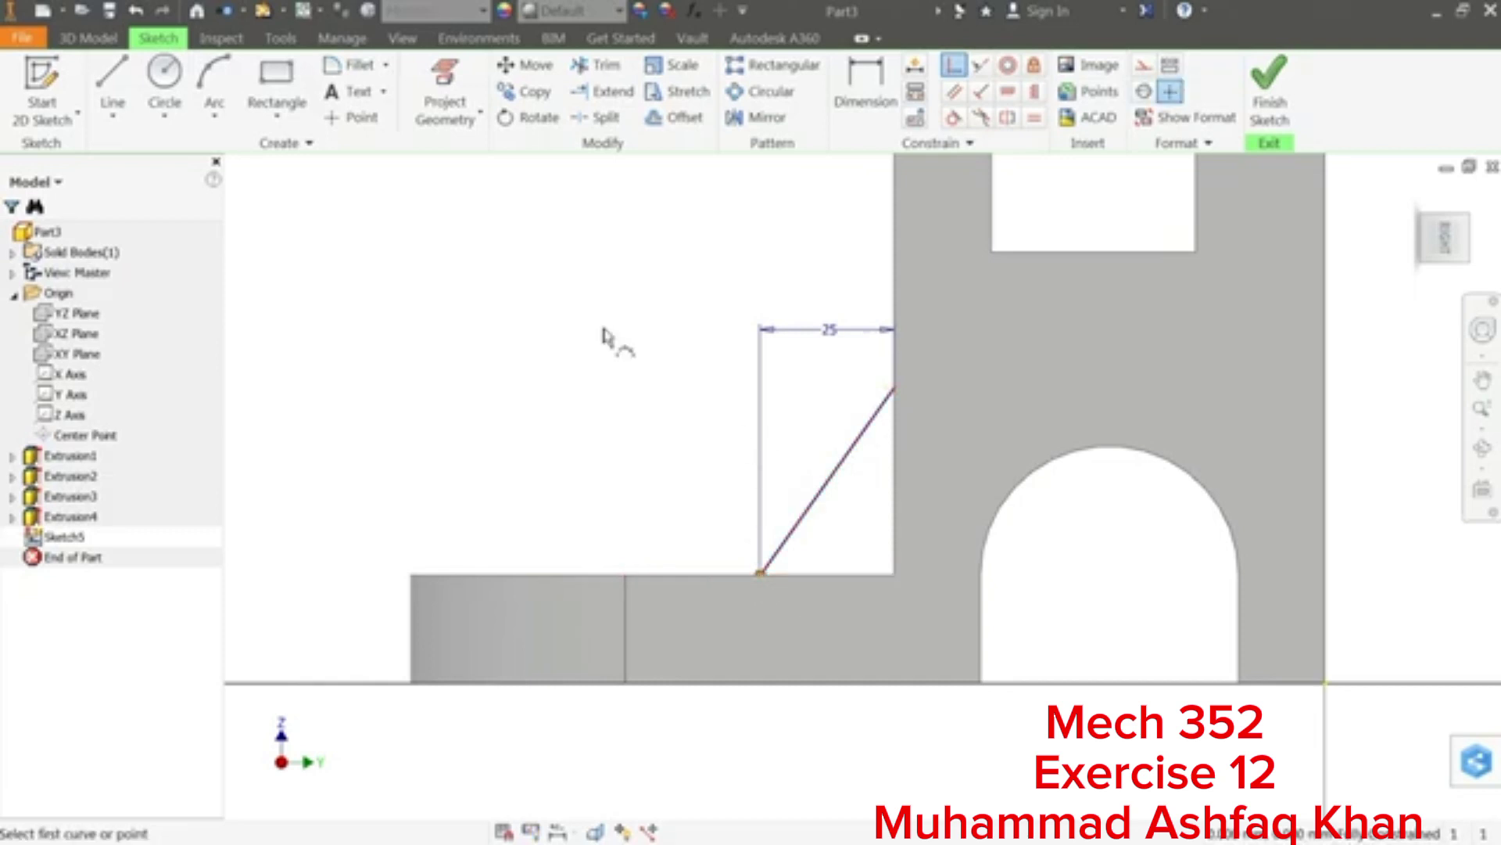
right_click(531, 266)
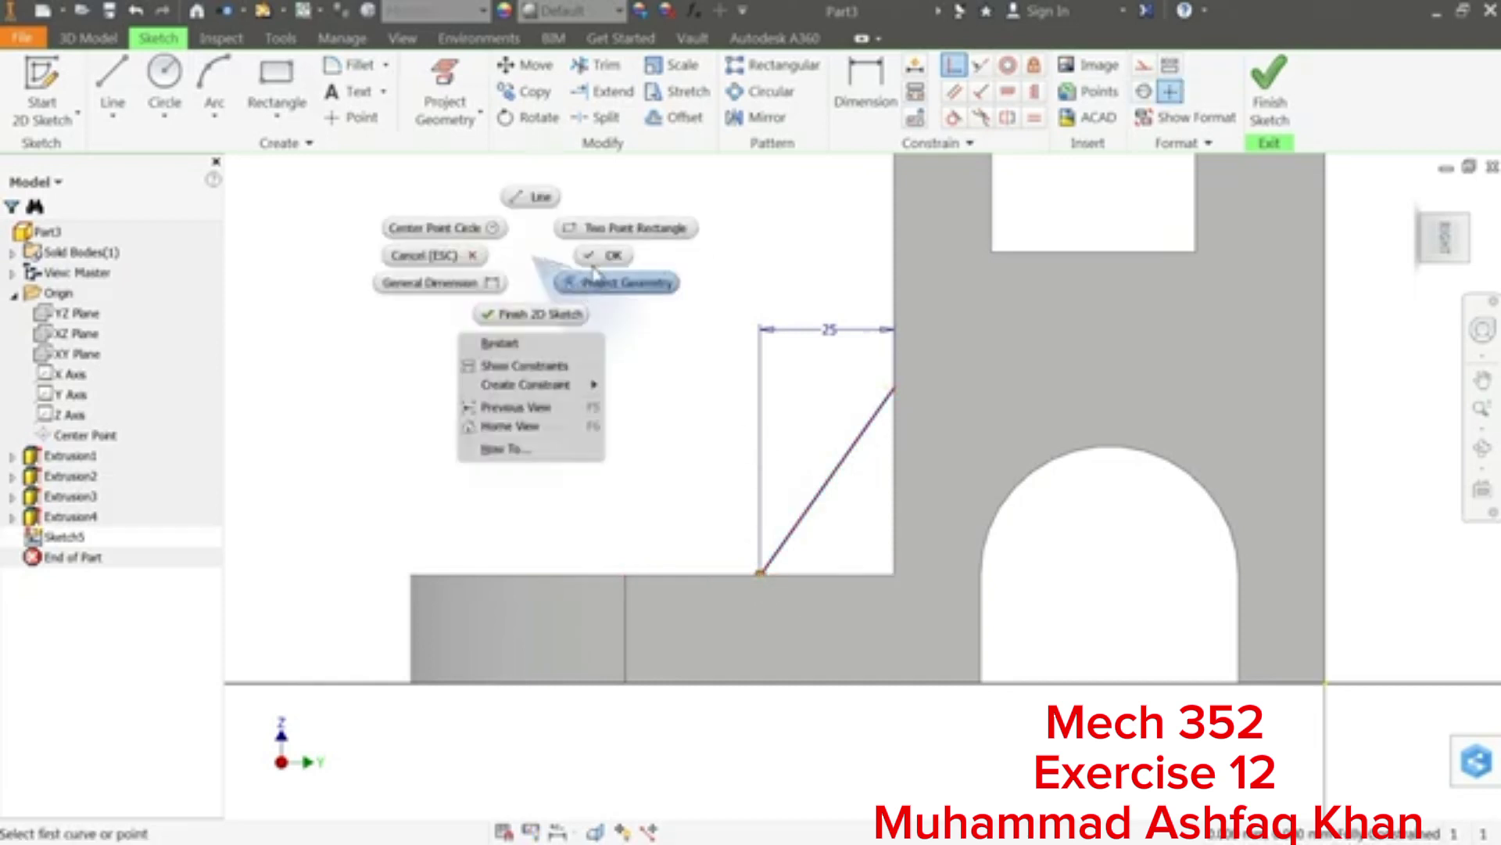
click(595, 251)
key(F2)
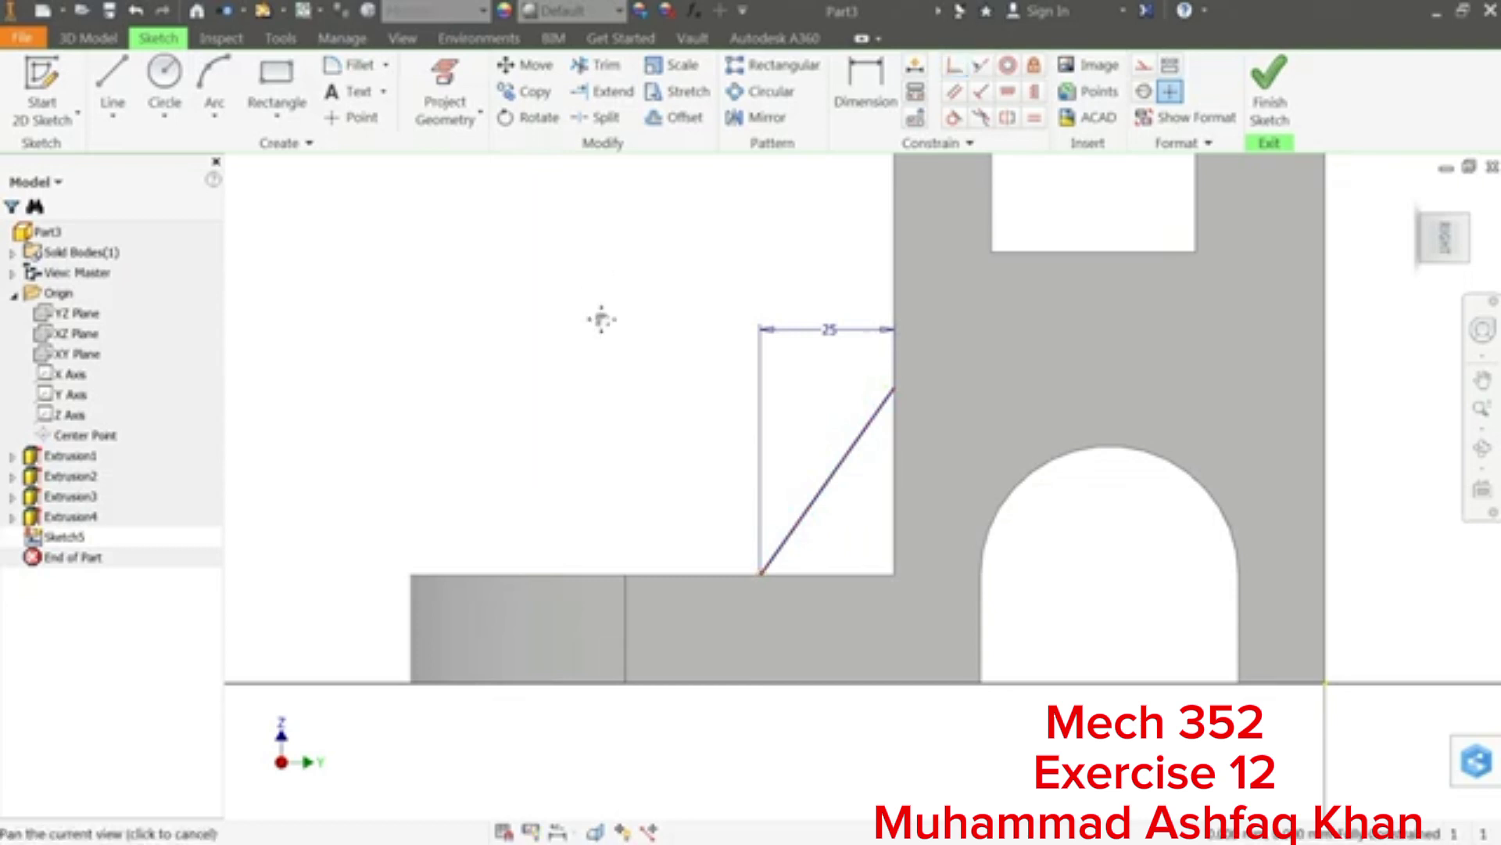
mouse_move(602, 319)
mouse_down()
mouse_move(613, 326)
mouse_move(555, 340)
mouse_up()
click(1268, 83)
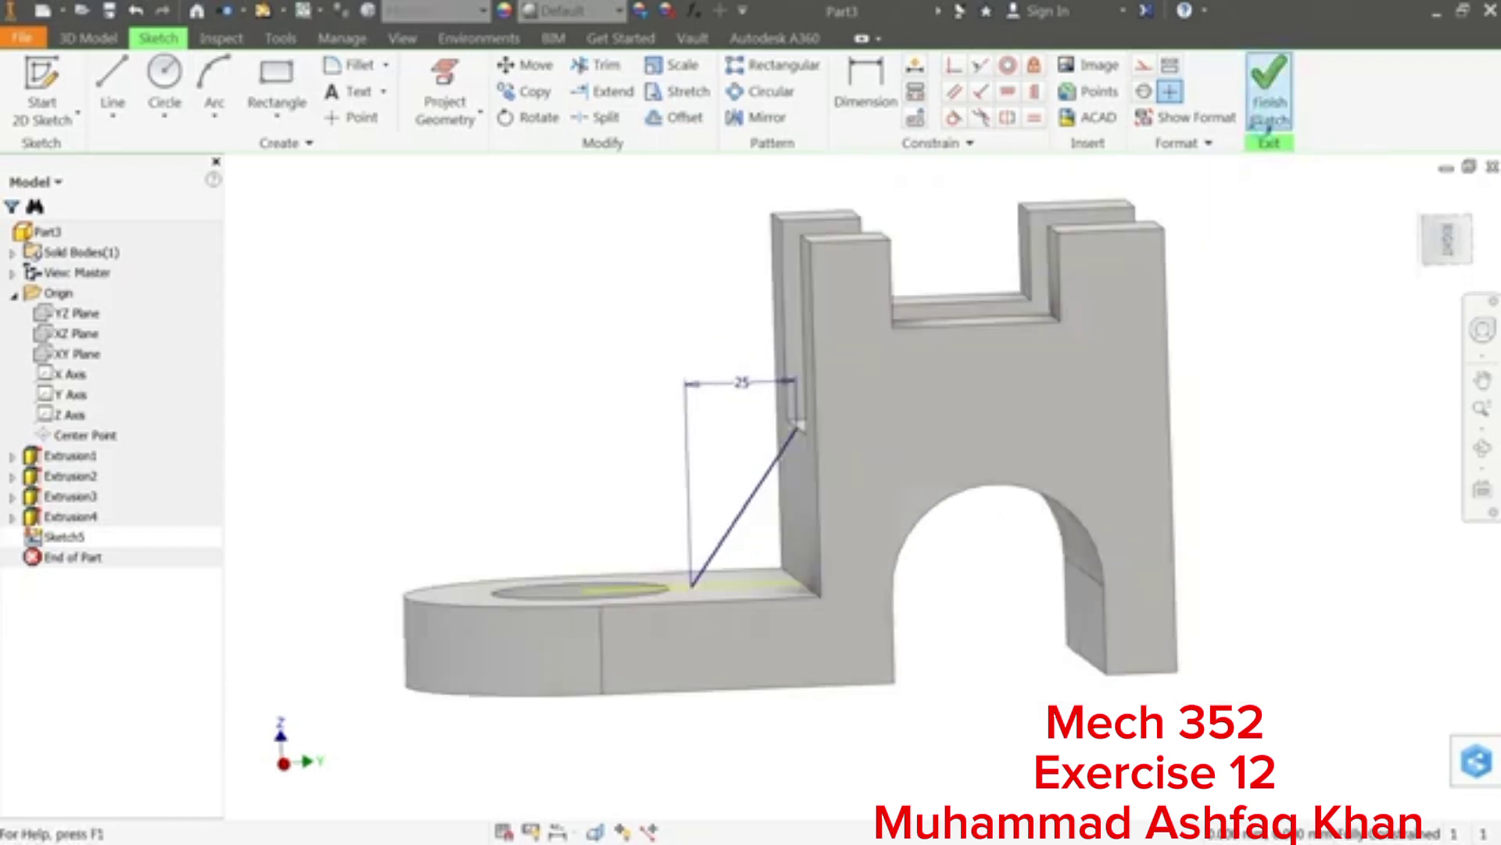
Step: Set up a Rib parallel to the sketch plane from the slanted line, with a thickness of 10 mm
scroll(606, 551, up, 5)
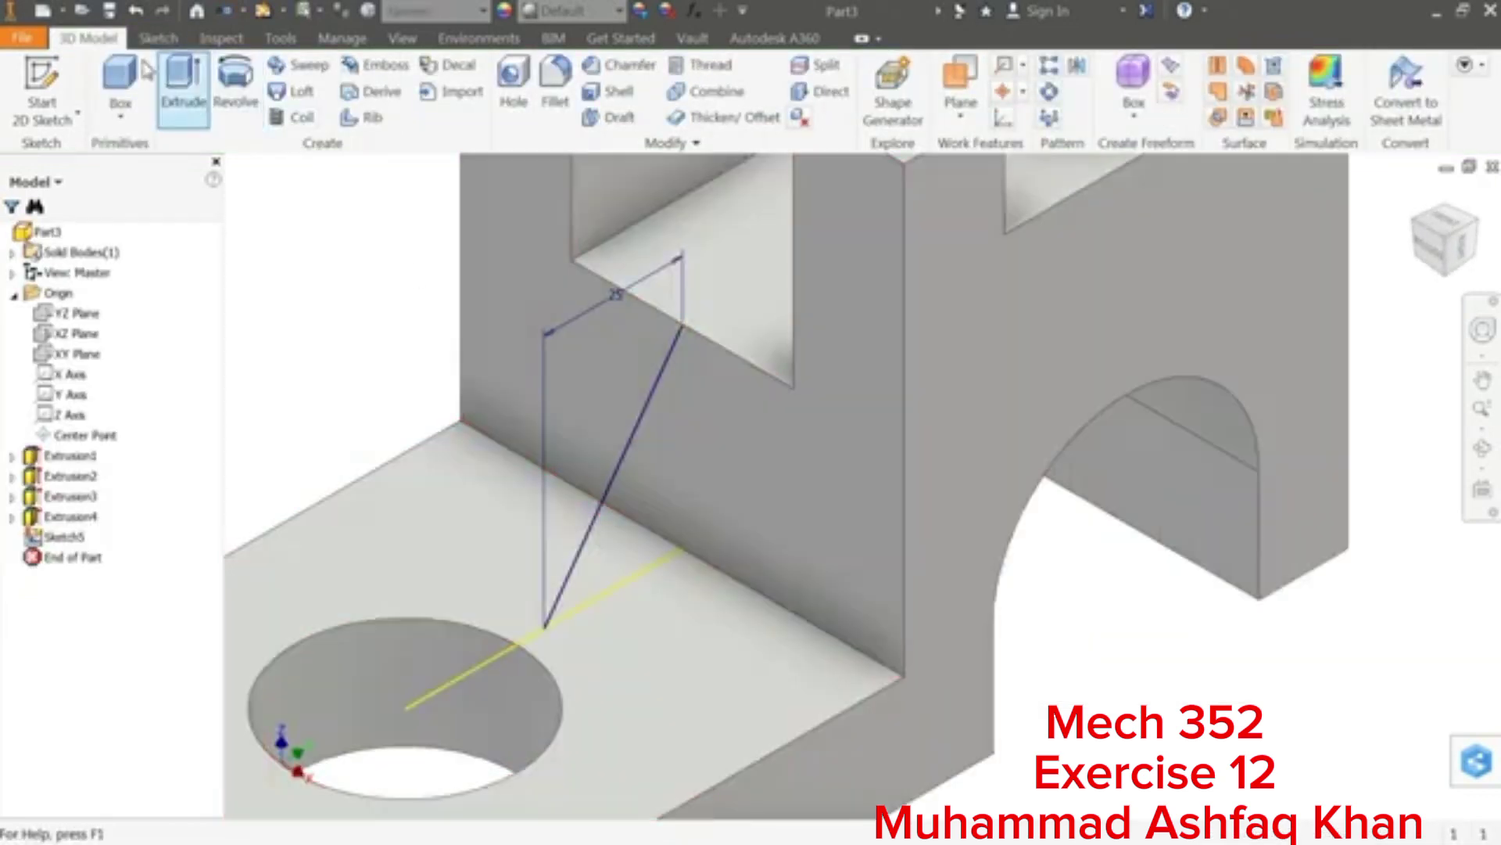
click(369, 119)
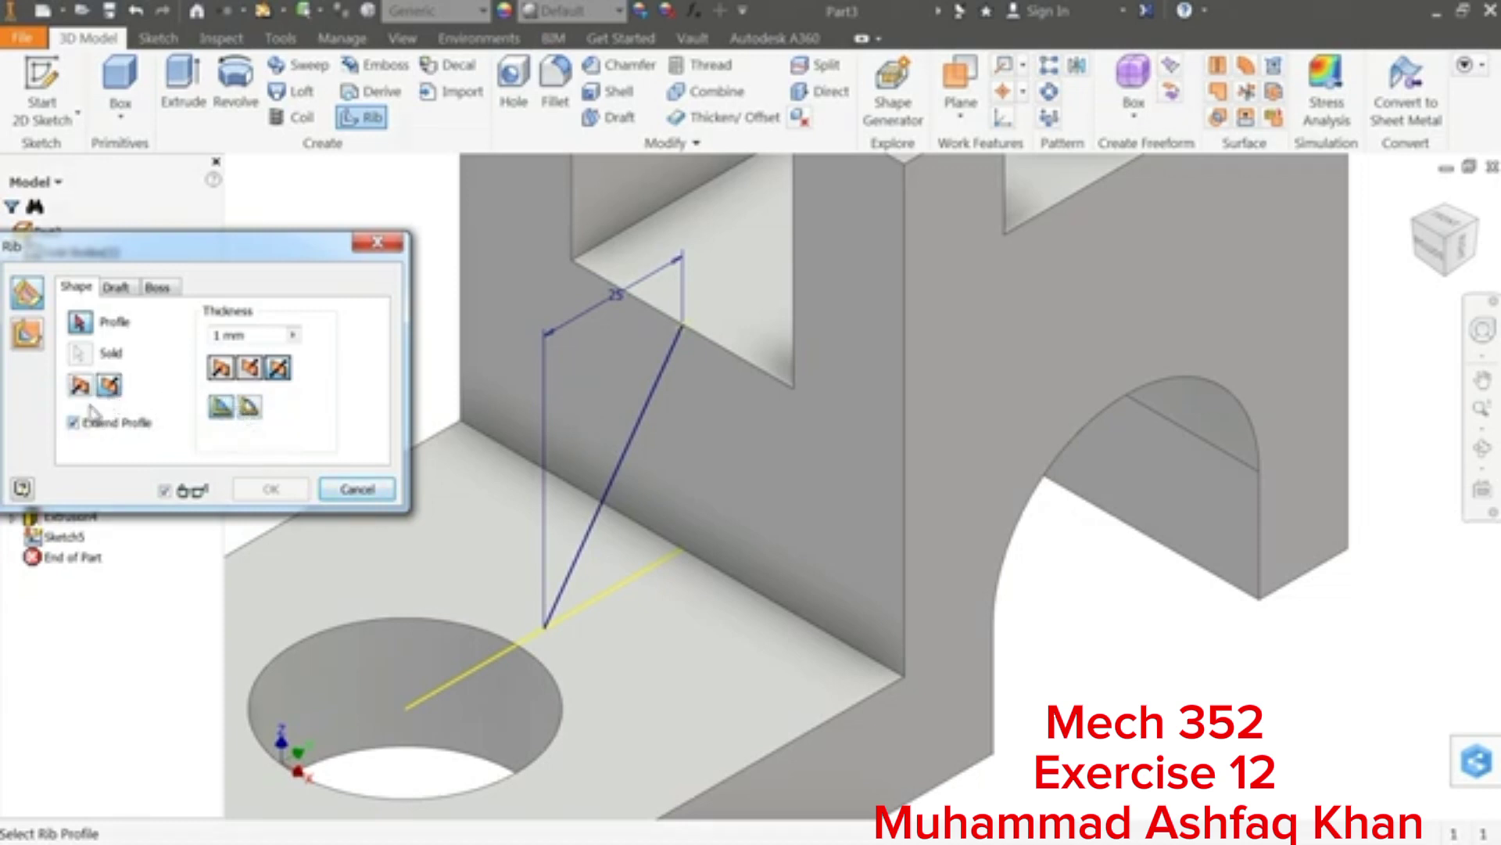
click(26, 338)
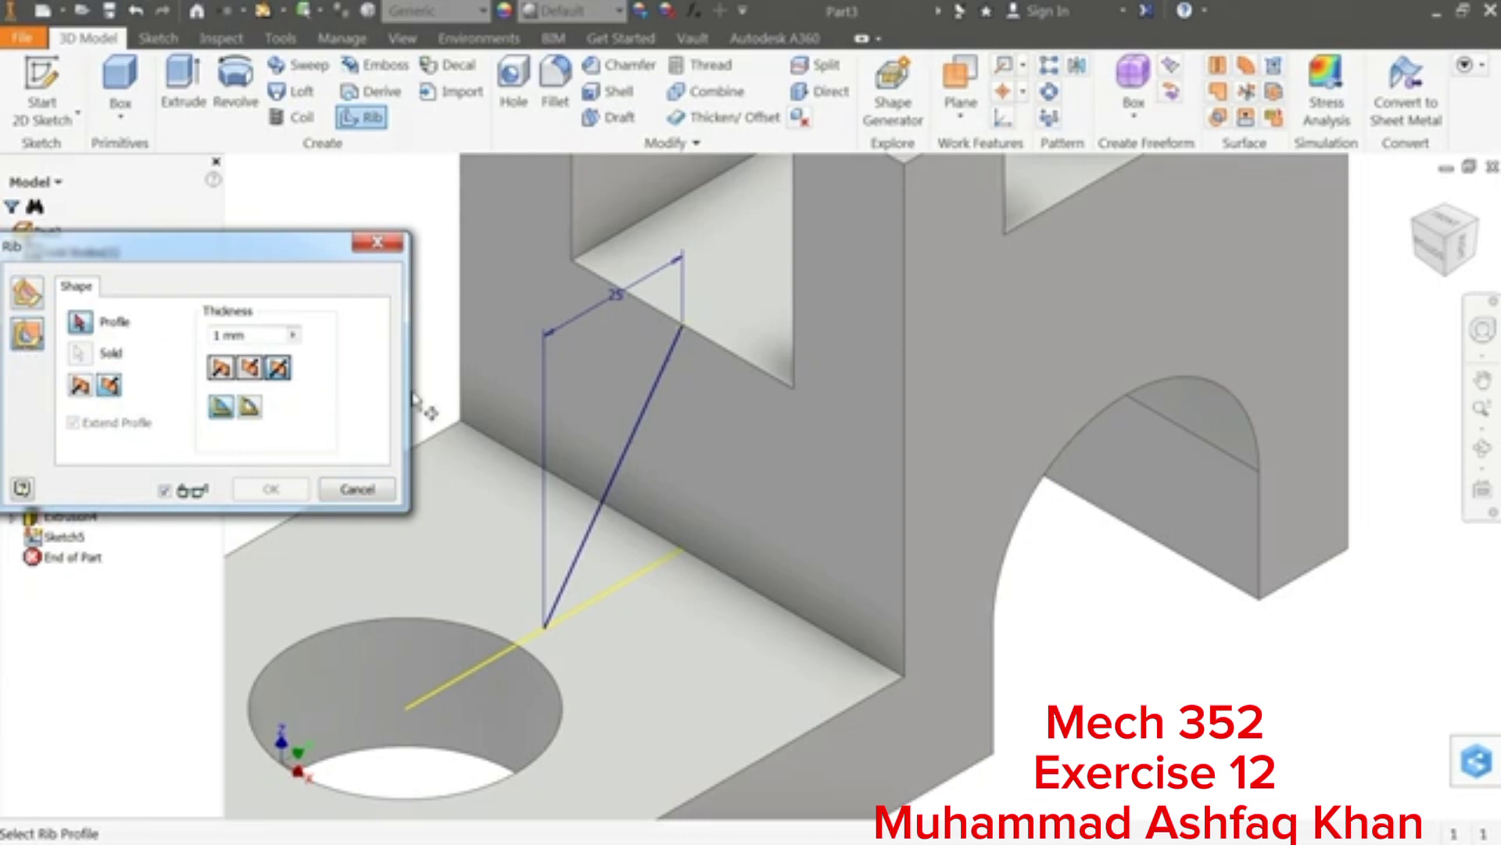
click(627, 468)
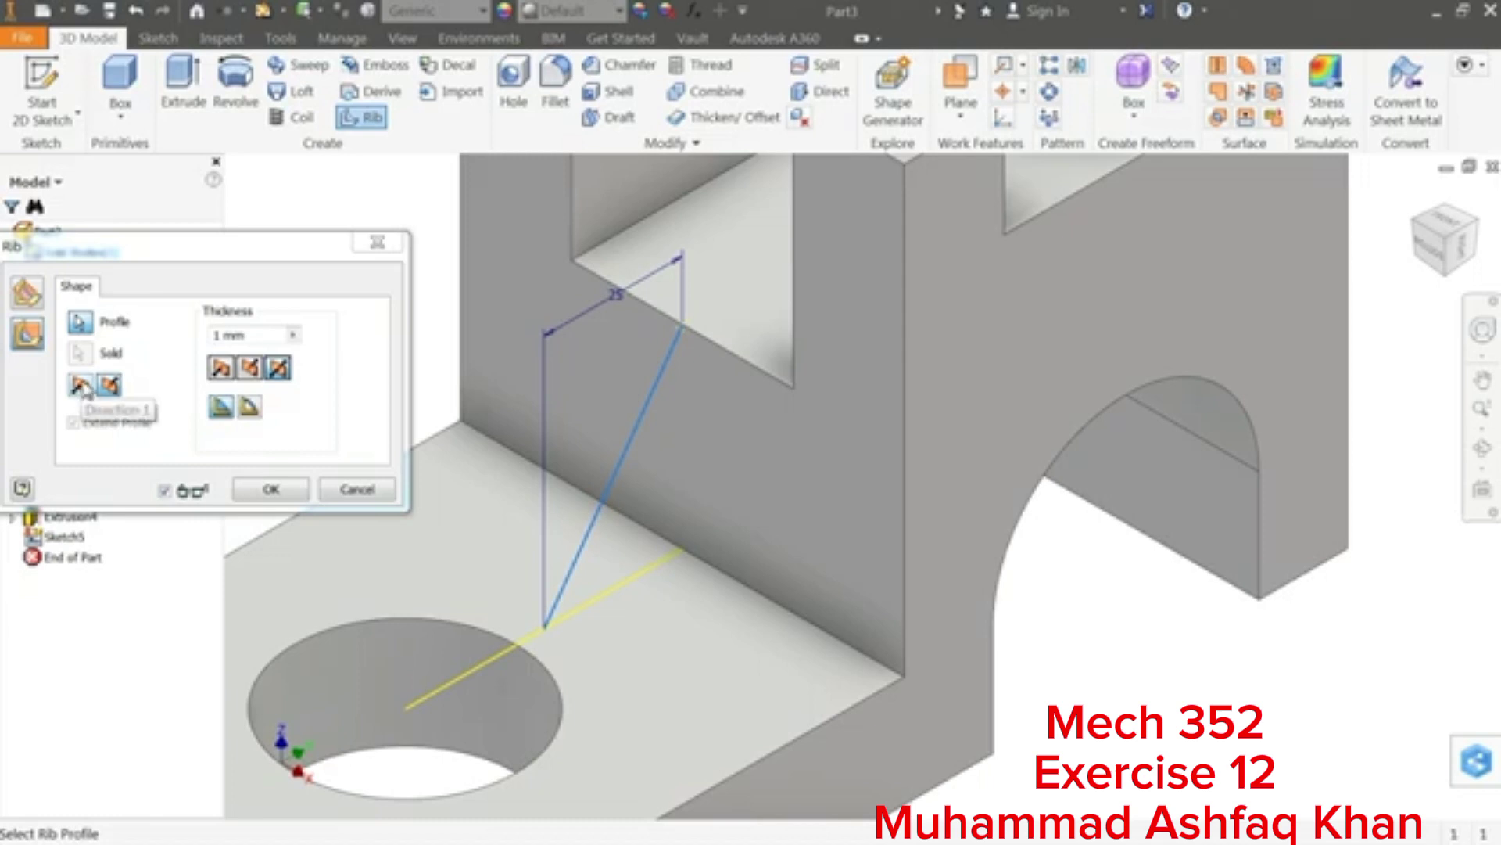
click(254, 336)
text(10)
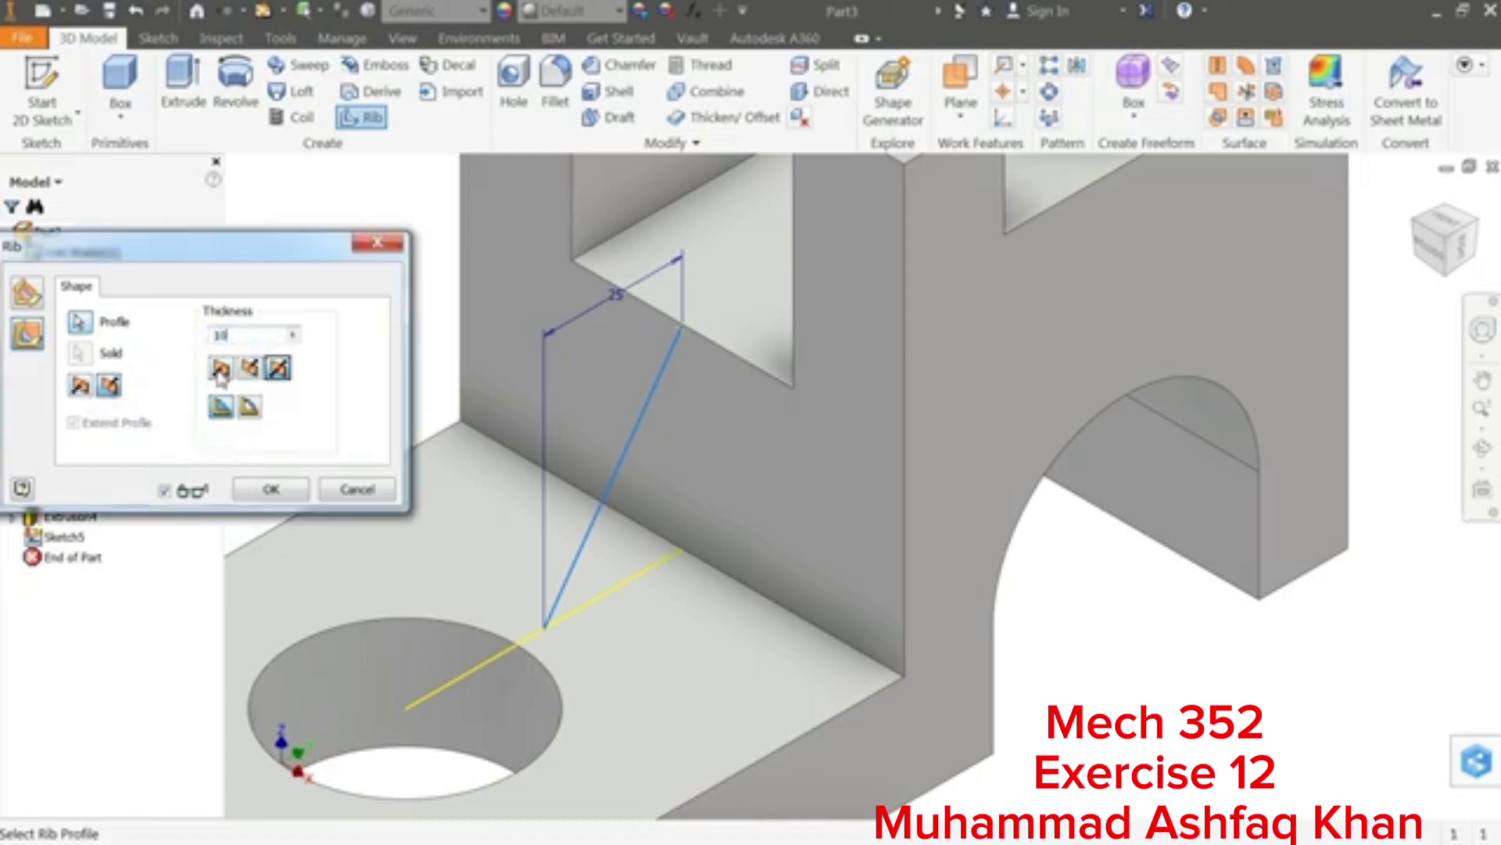
click(382, 205)
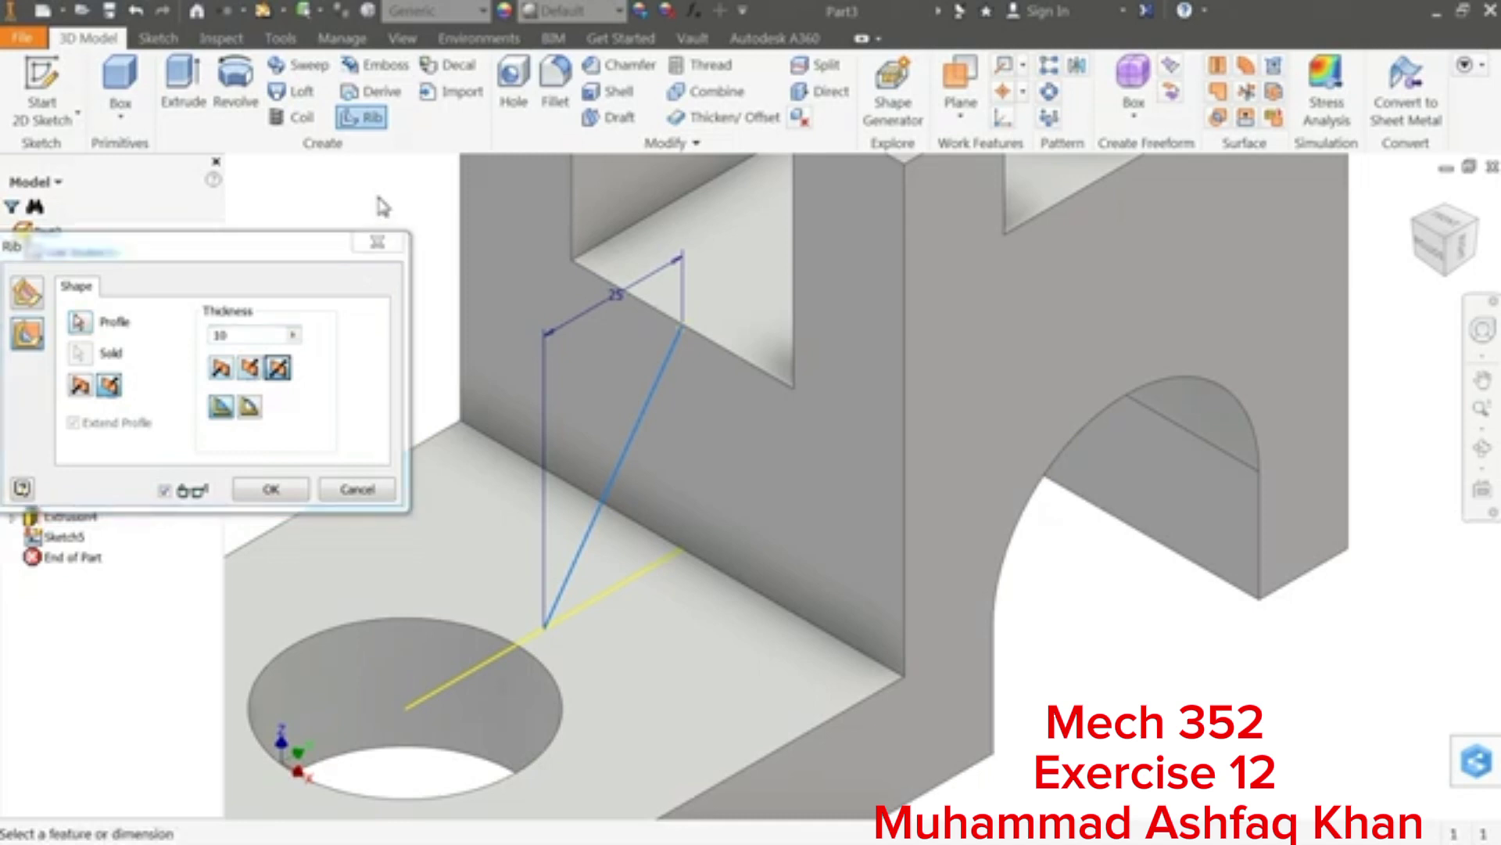
Step: Switch the rib to Direction 1 so it fills toward the base and upright, and create it
click(167, 497)
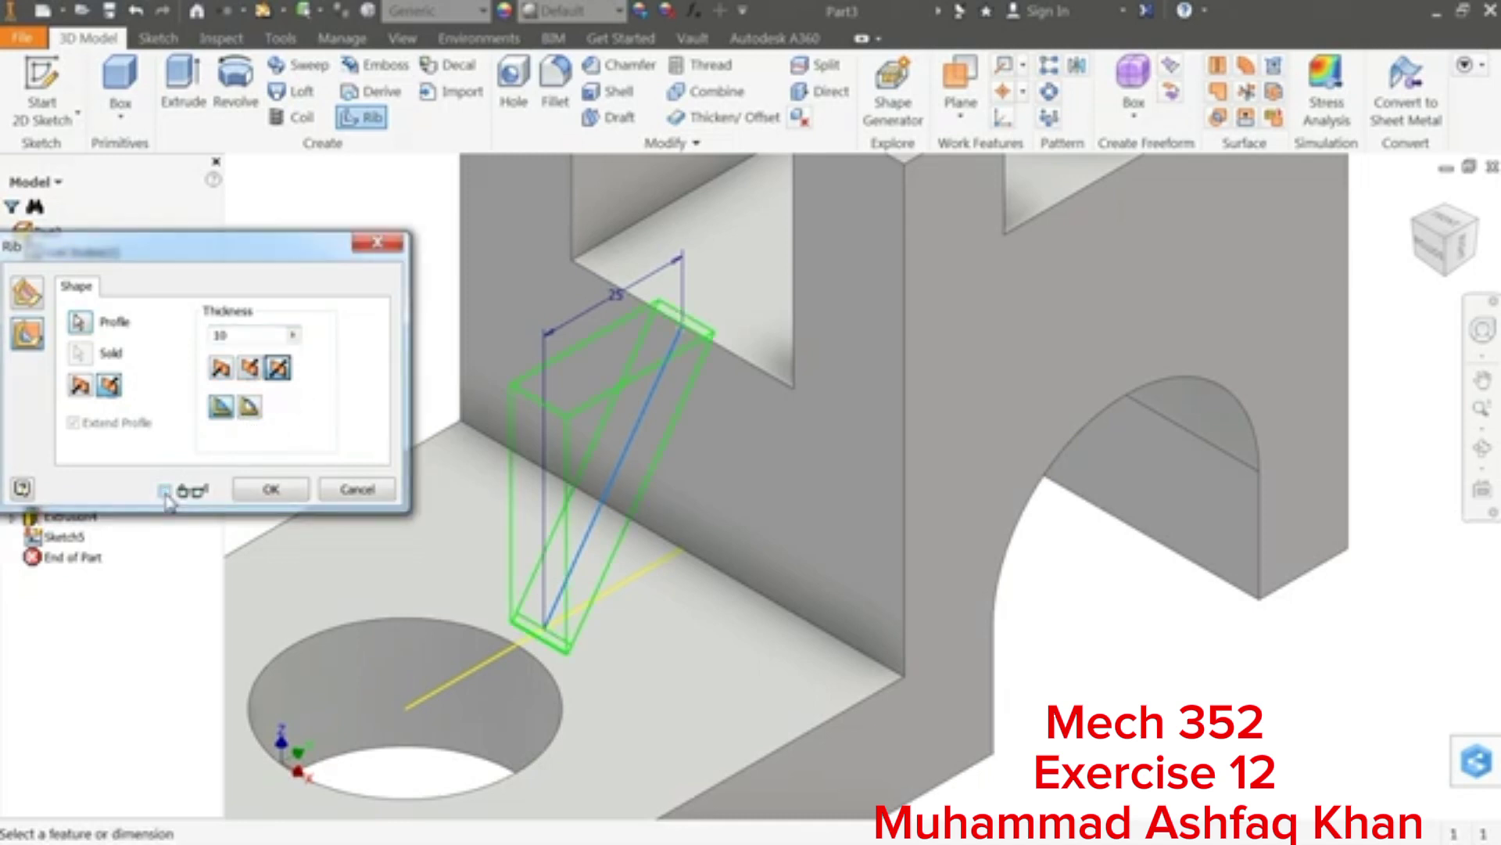
click(165, 491)
click(165, 491)
click(79, 387)
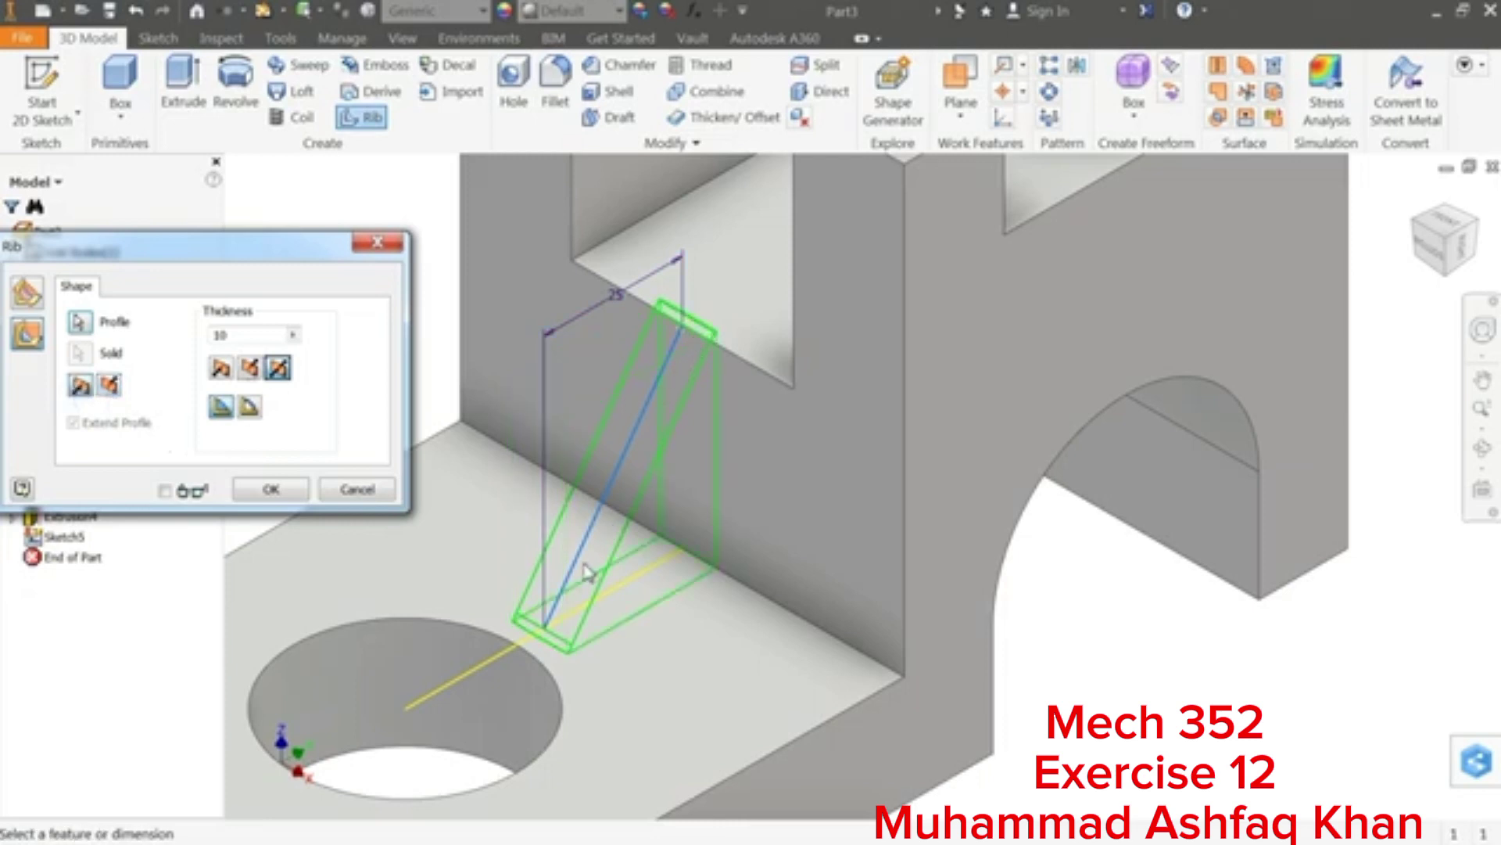
click(164, 491)
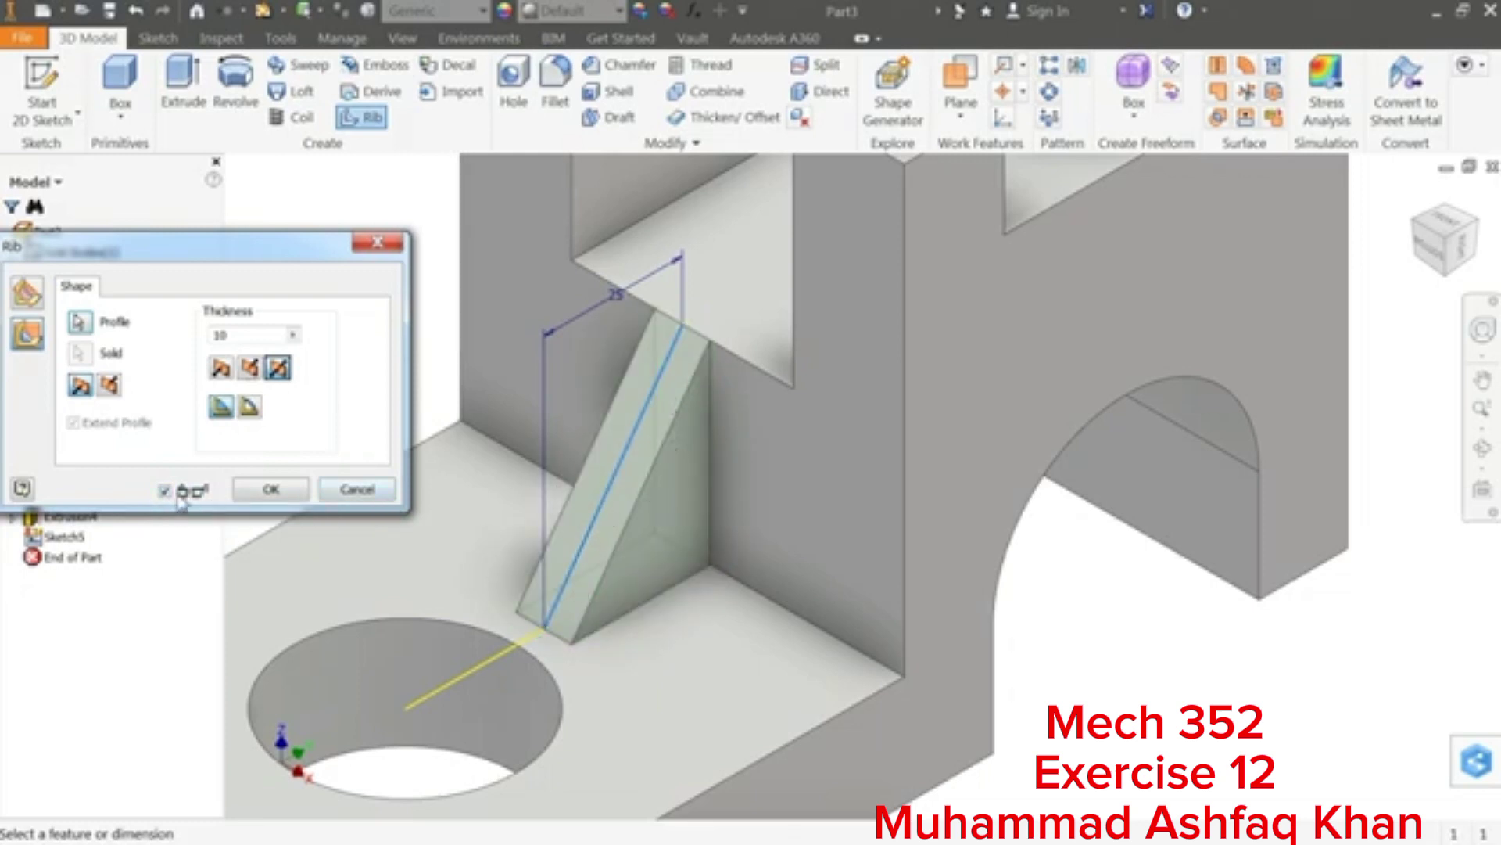
click(271, 490)
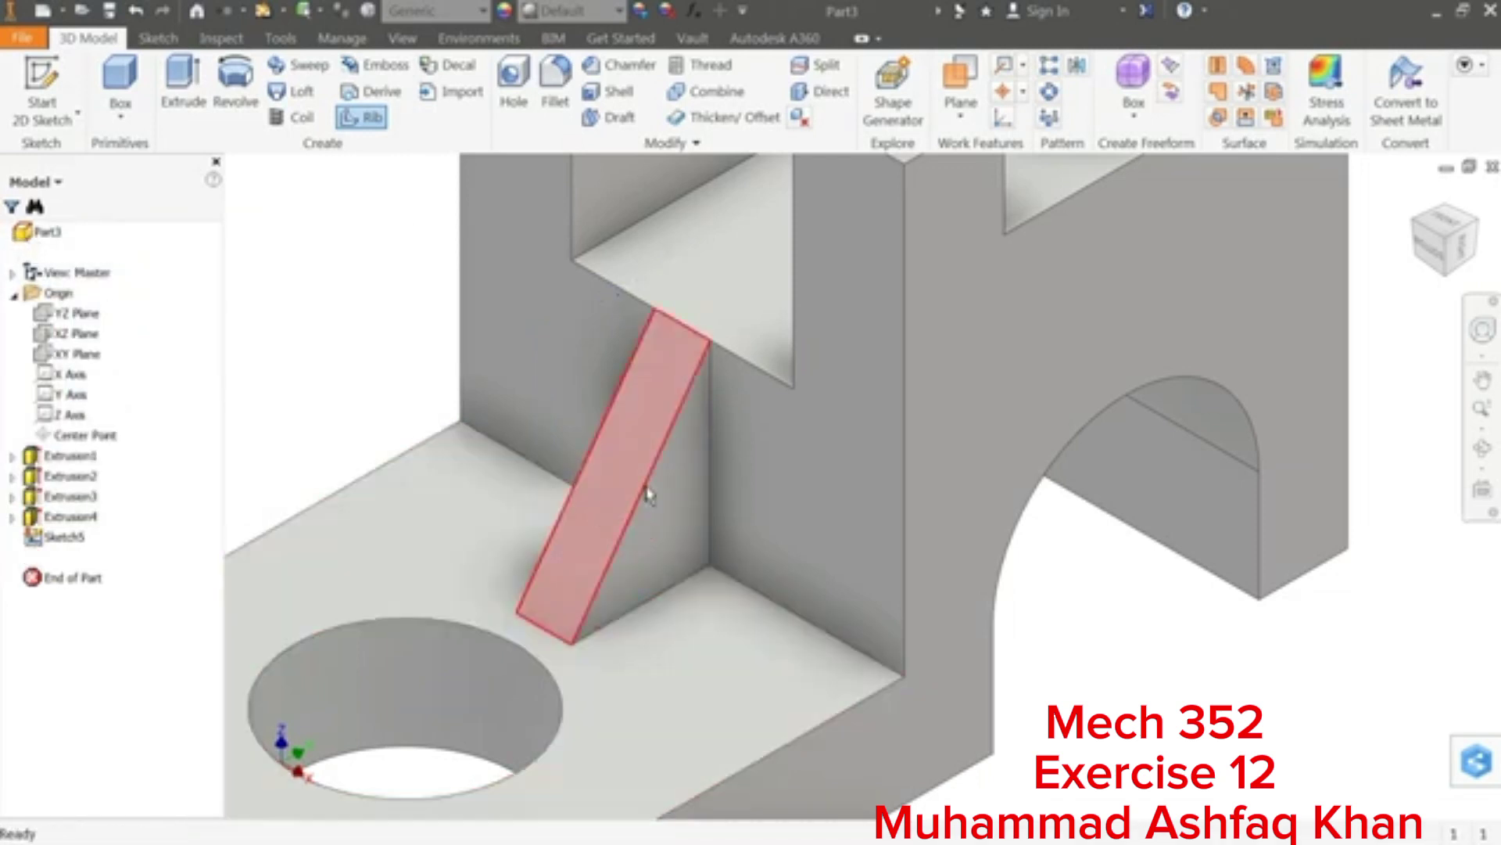
Step: Apply the Orange appearance from the Inventor Material Library to the whole part
scroll(678, 479, down, 5)
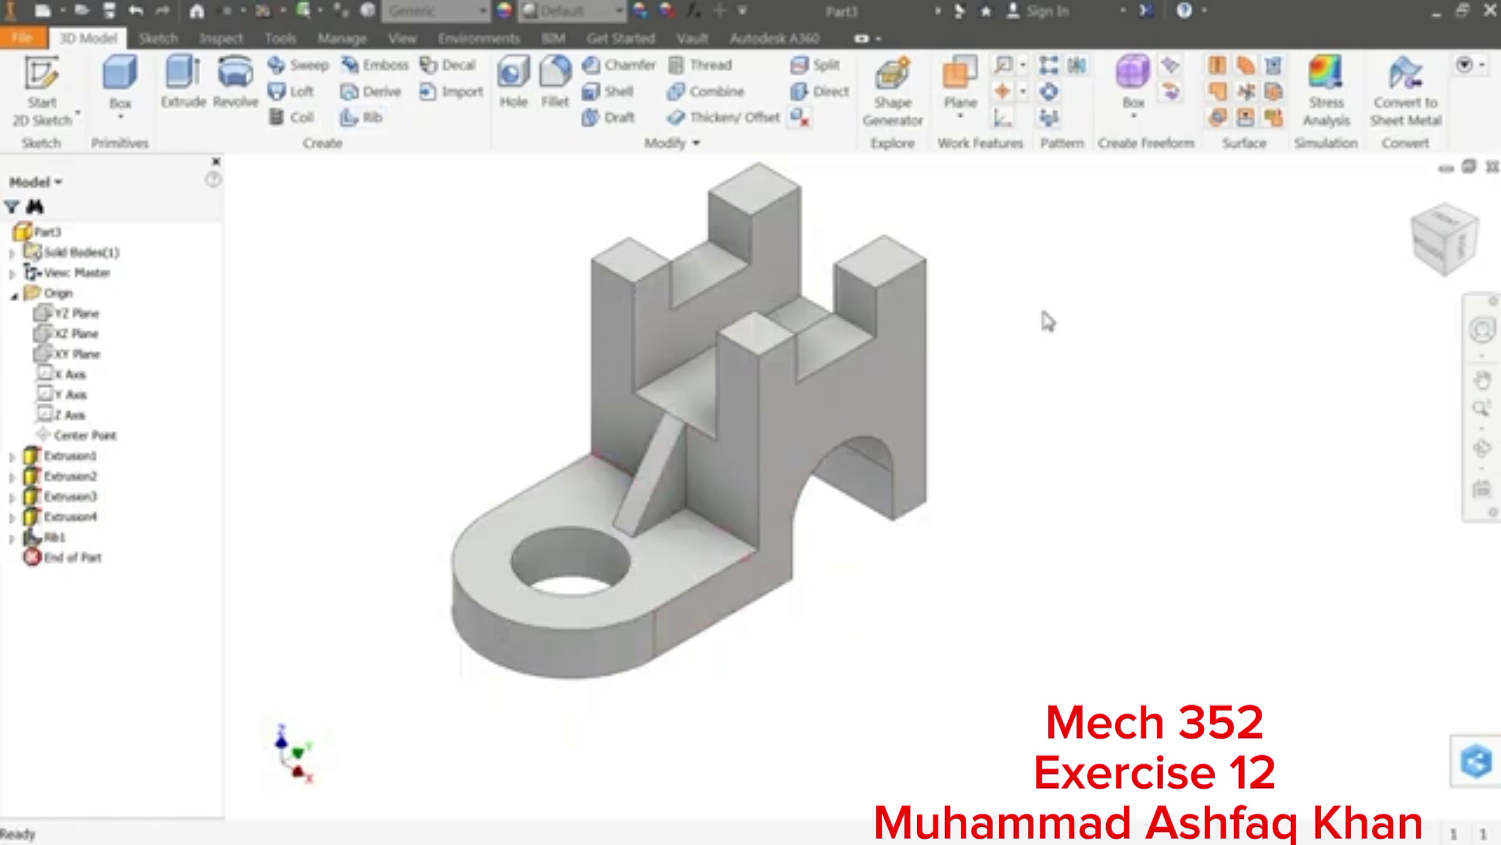
middle_drag(1039, 302, 1102, 333)
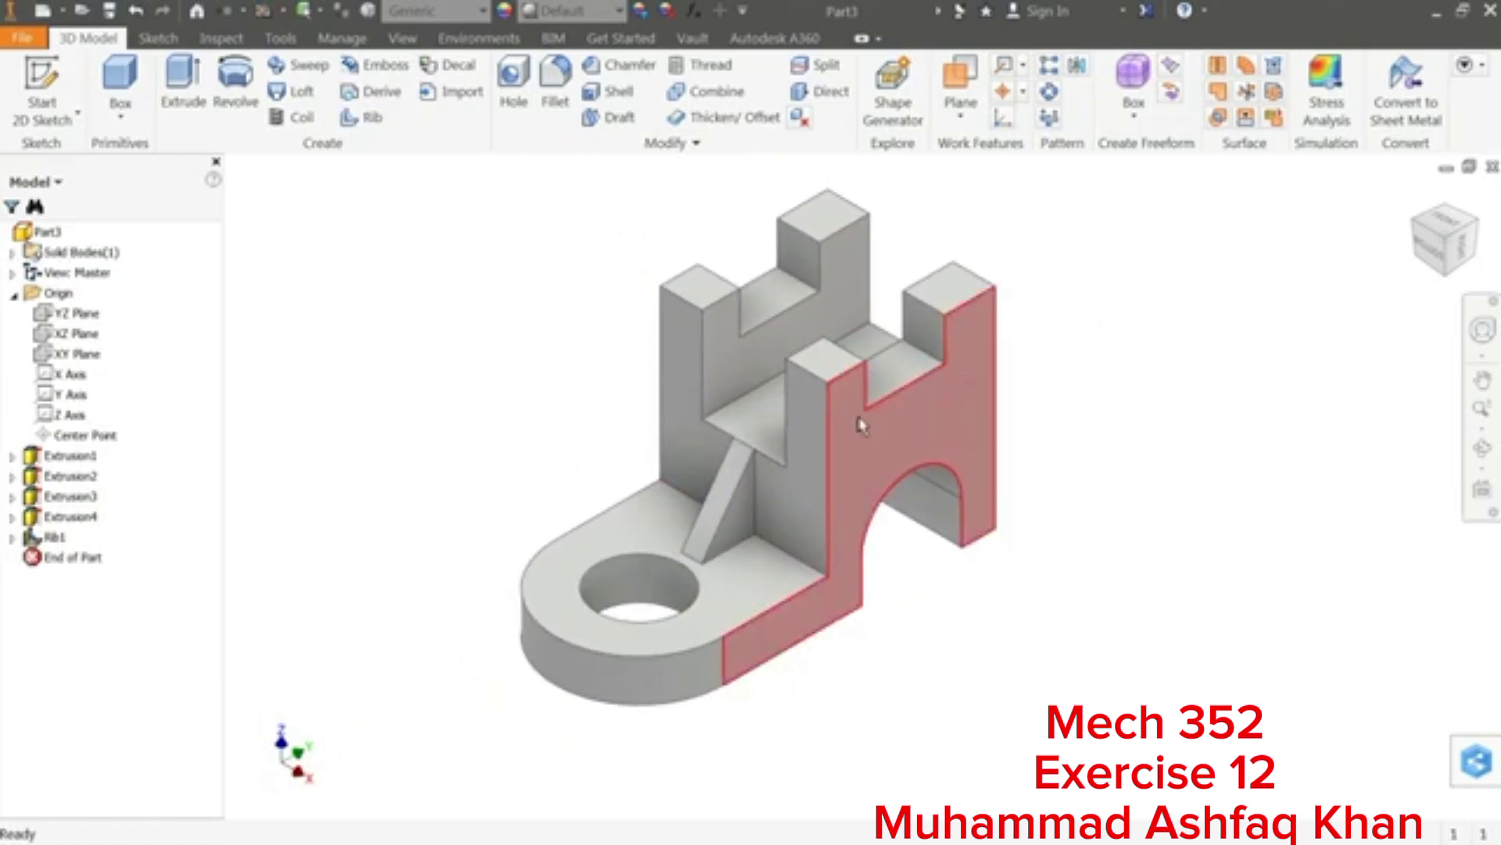
click(590, 22)
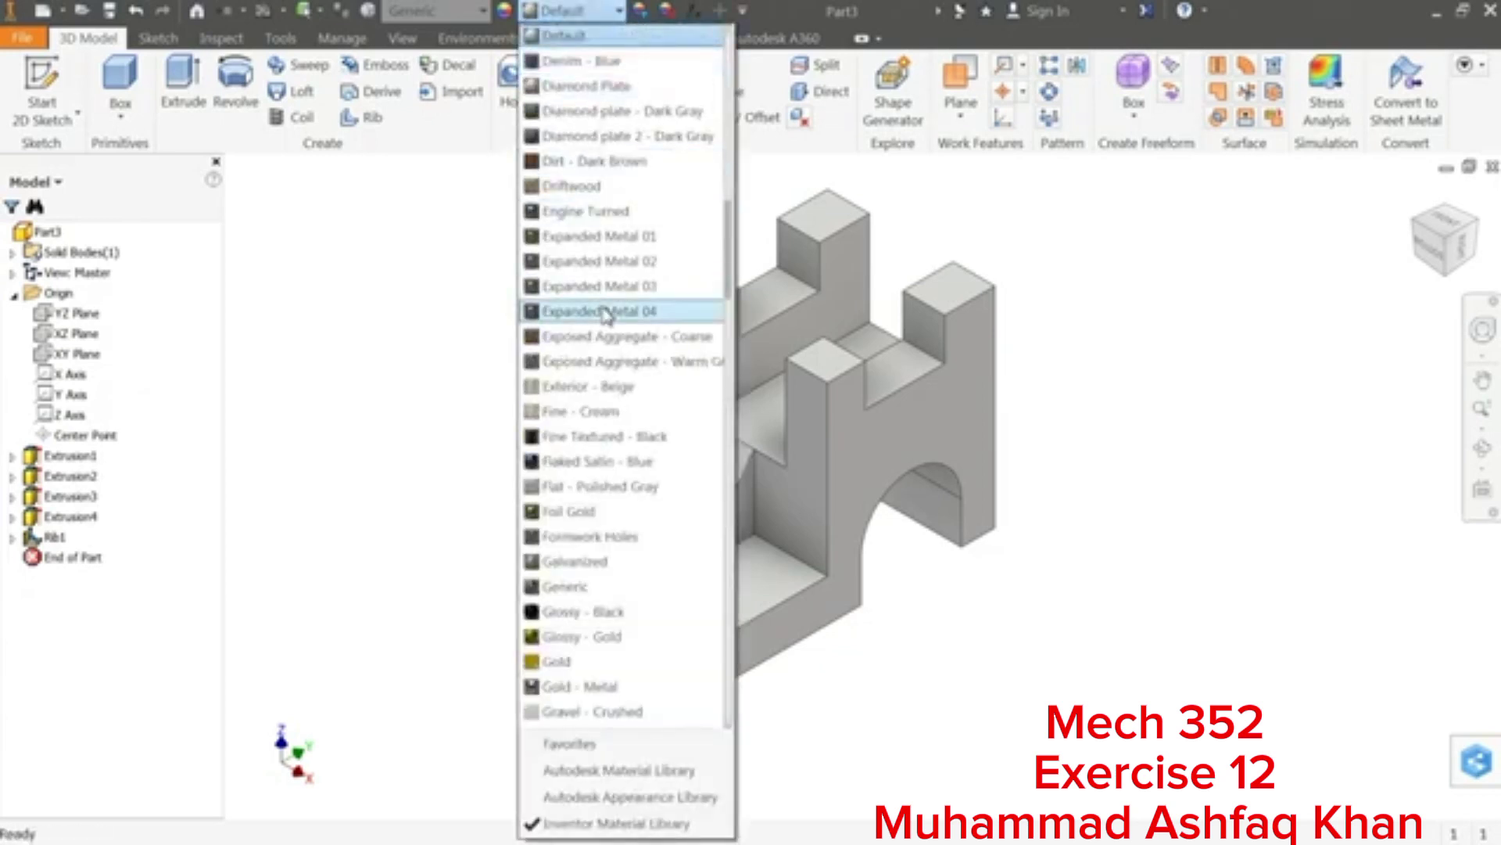
scroll(612, 461, down, 2)
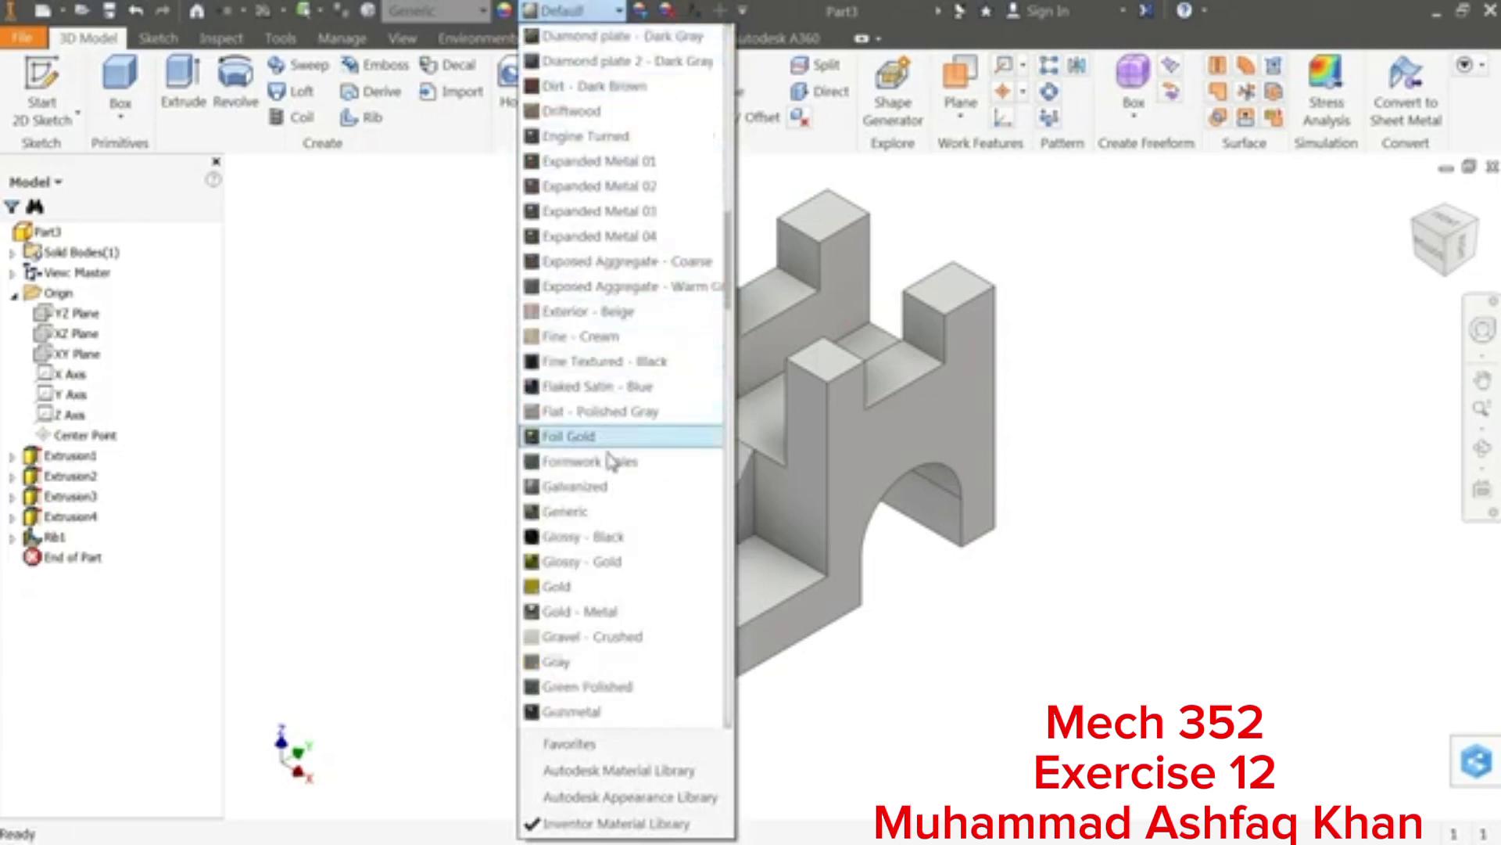
scroll(612, 463, down, 5)
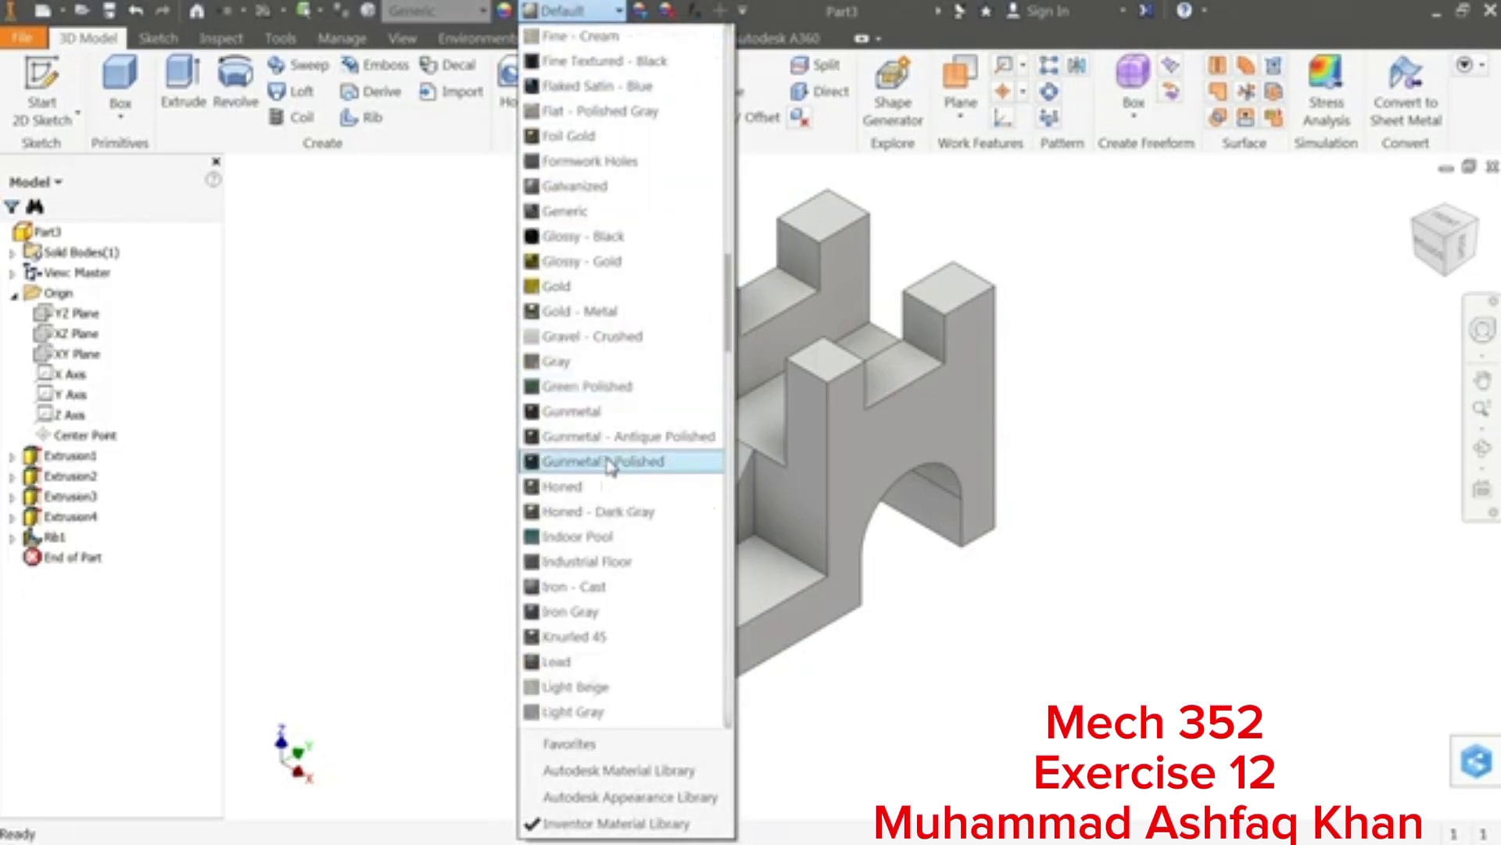
scroll(612, 463, down, 5)
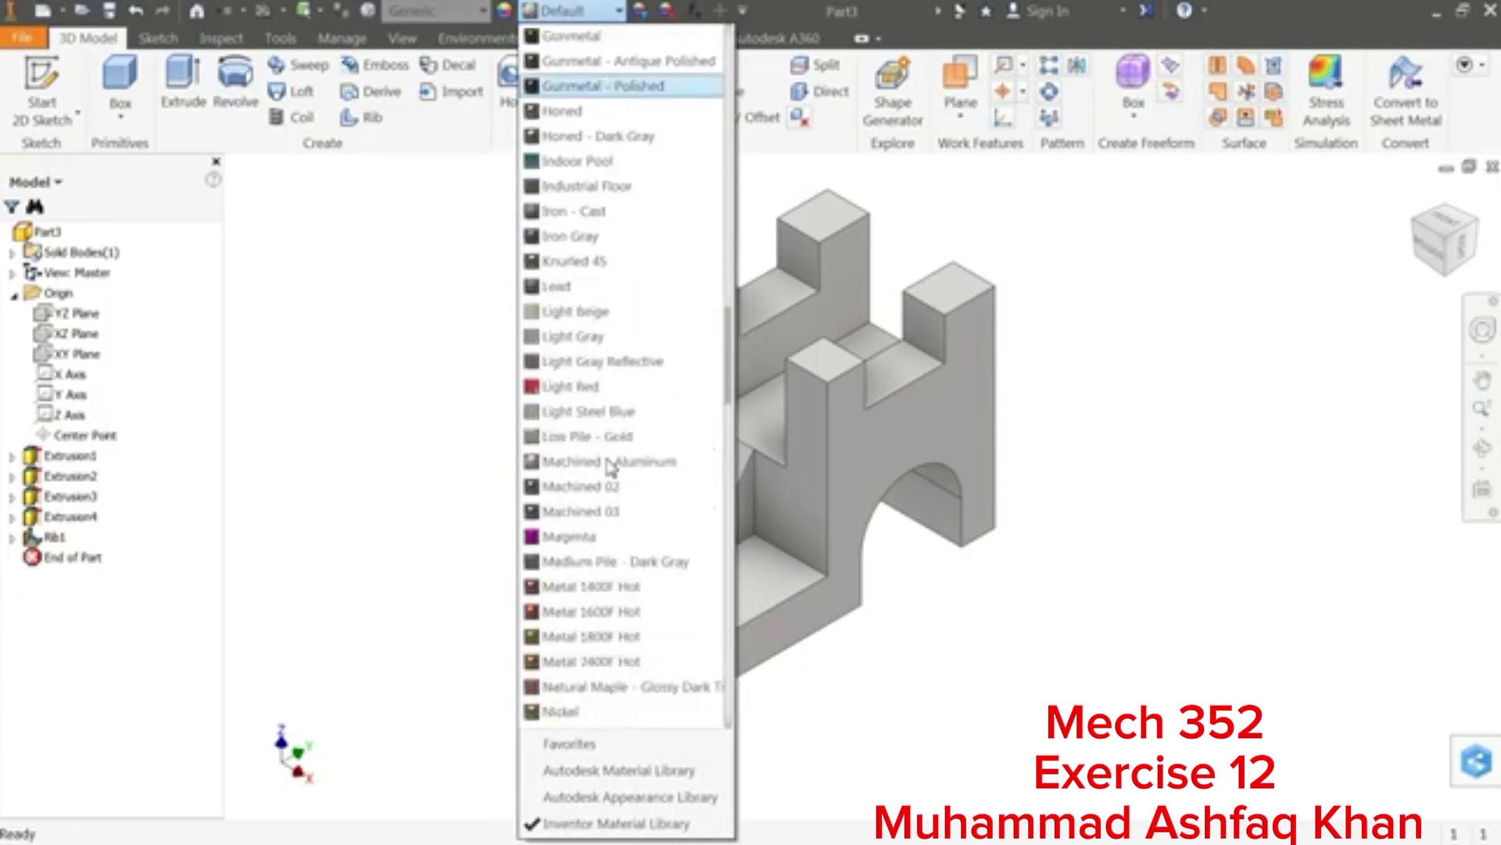
scroll(612, 463, down, 1)
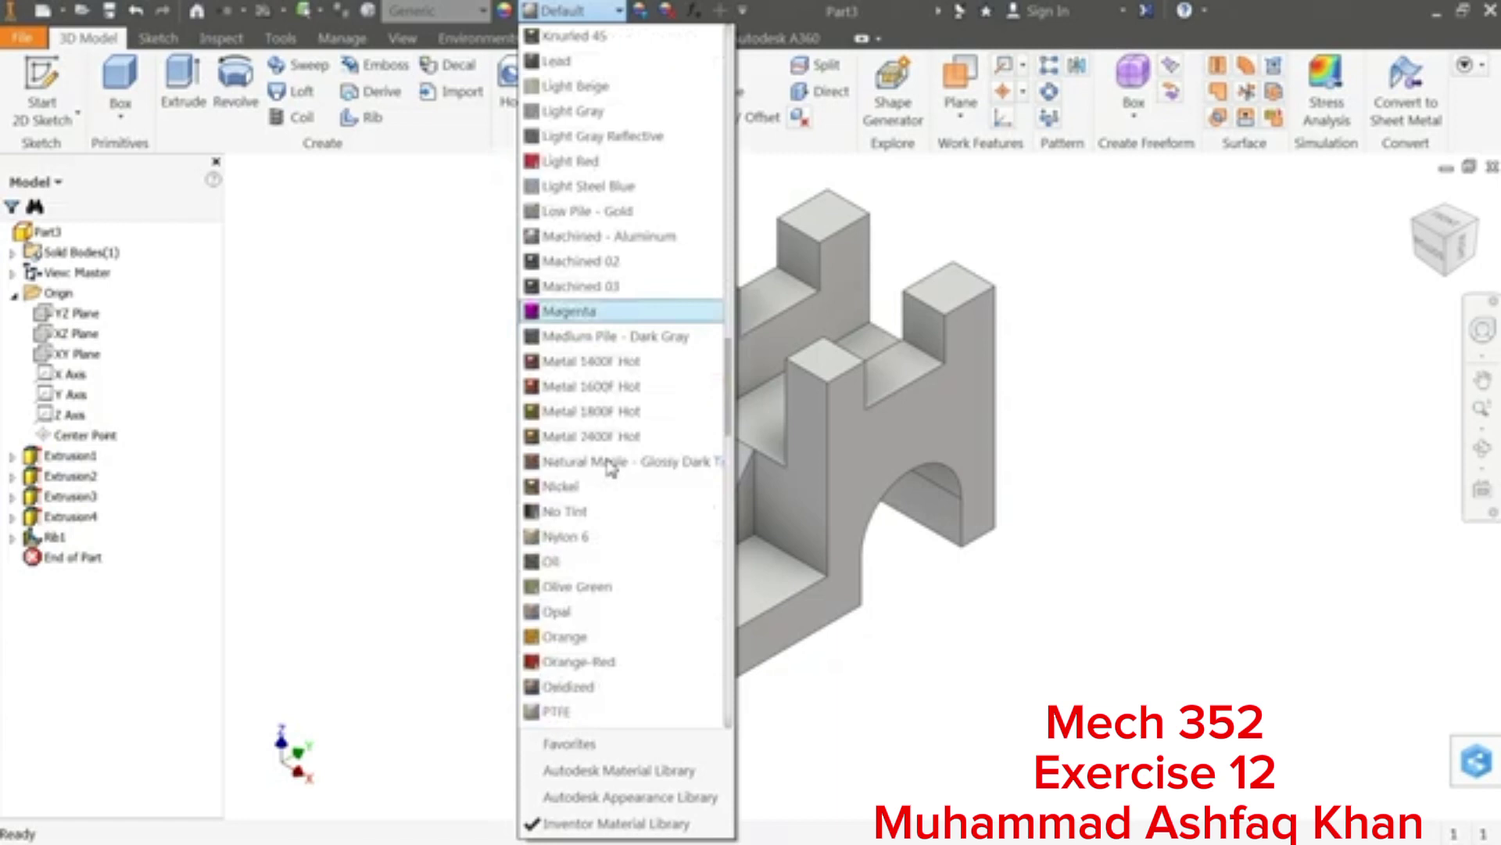
click(545, 643)
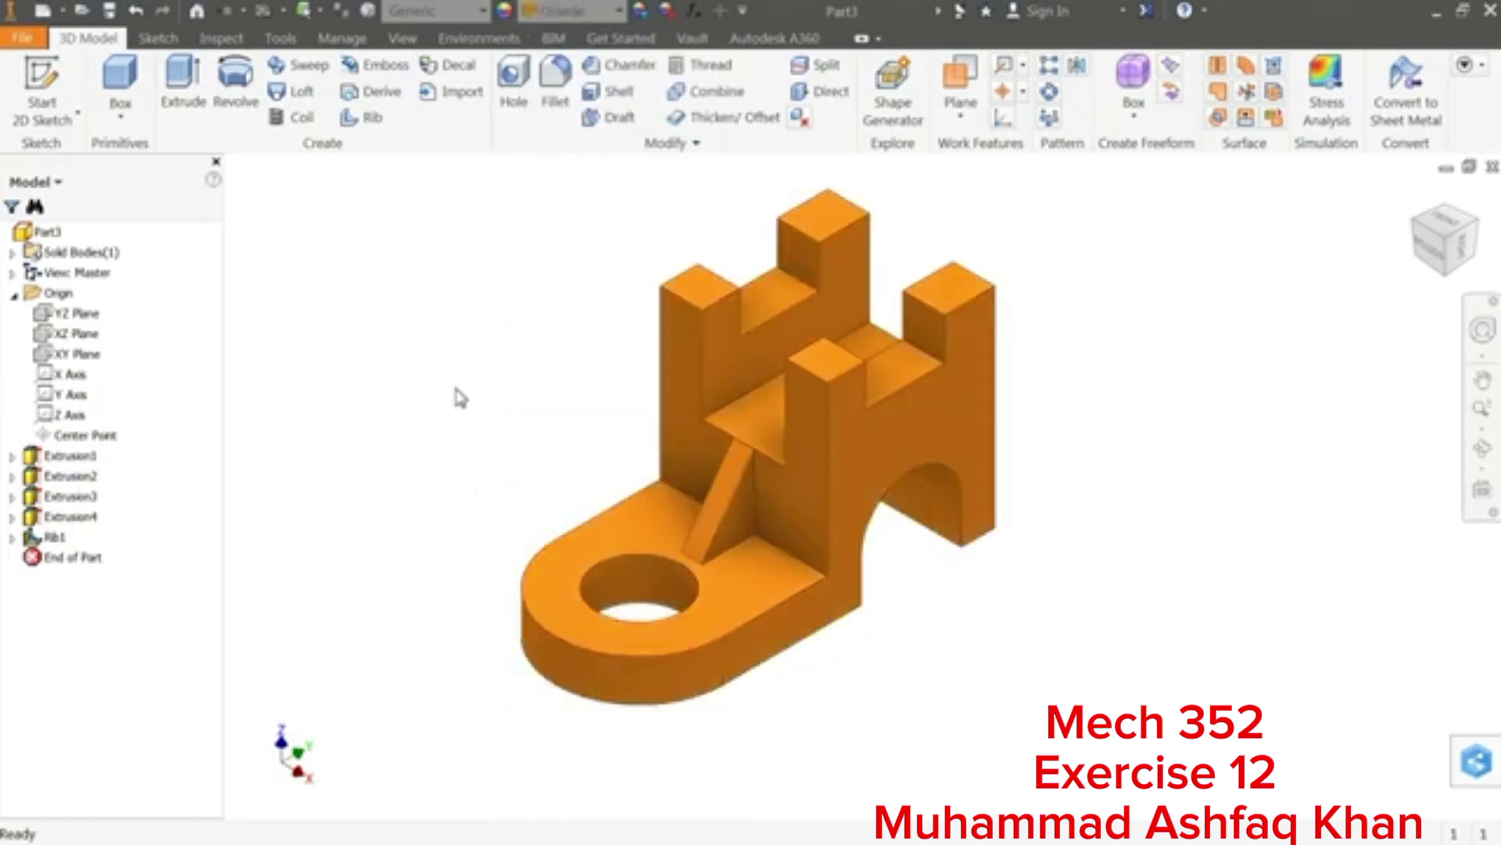
scroll(460, 399, down, 4)
scroll(479, 368, up, 6)
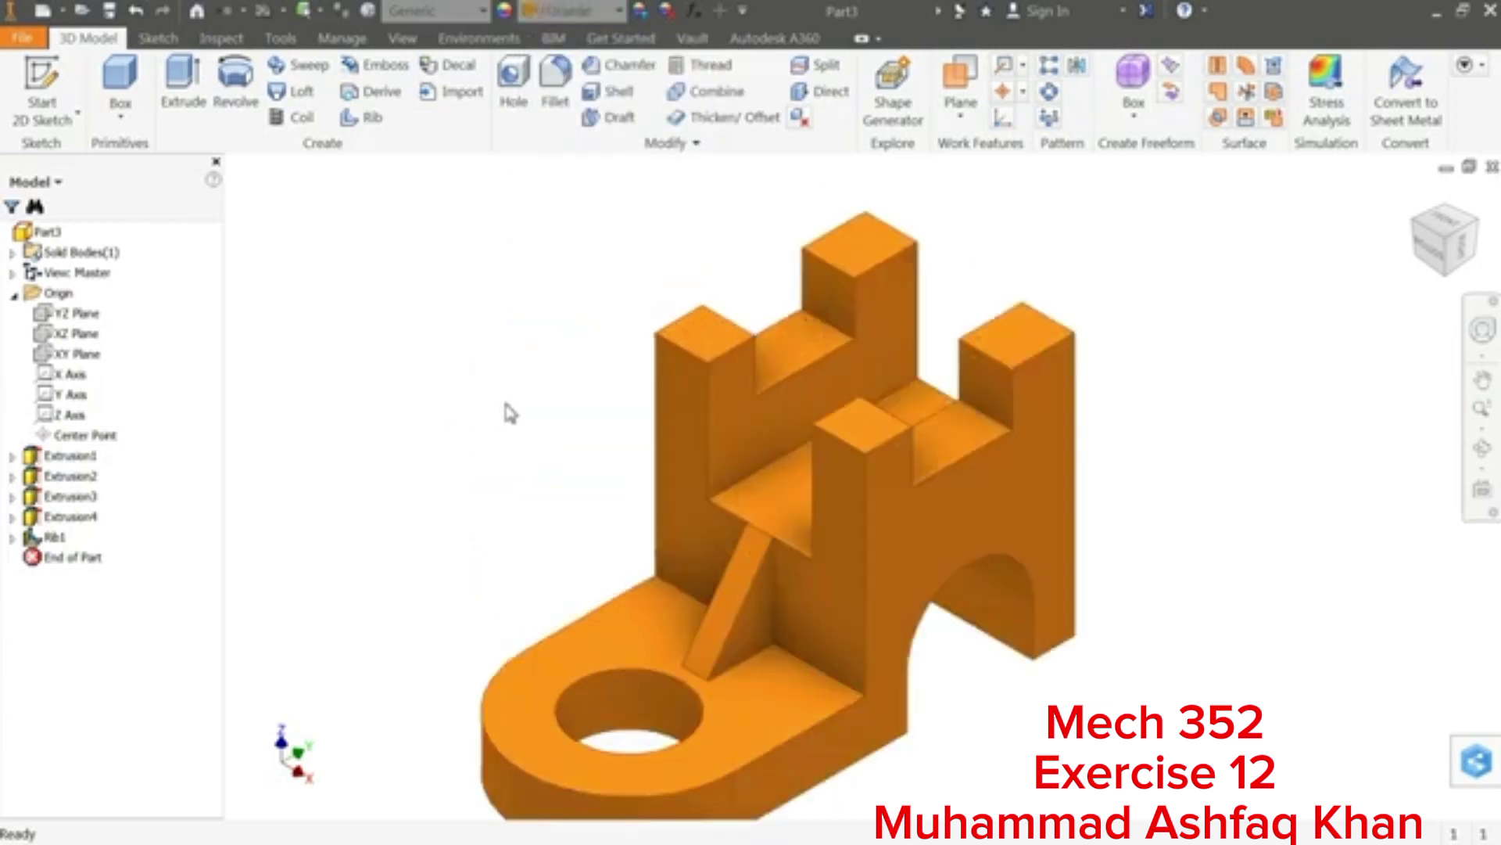
scroll(509, 413, down, 3)
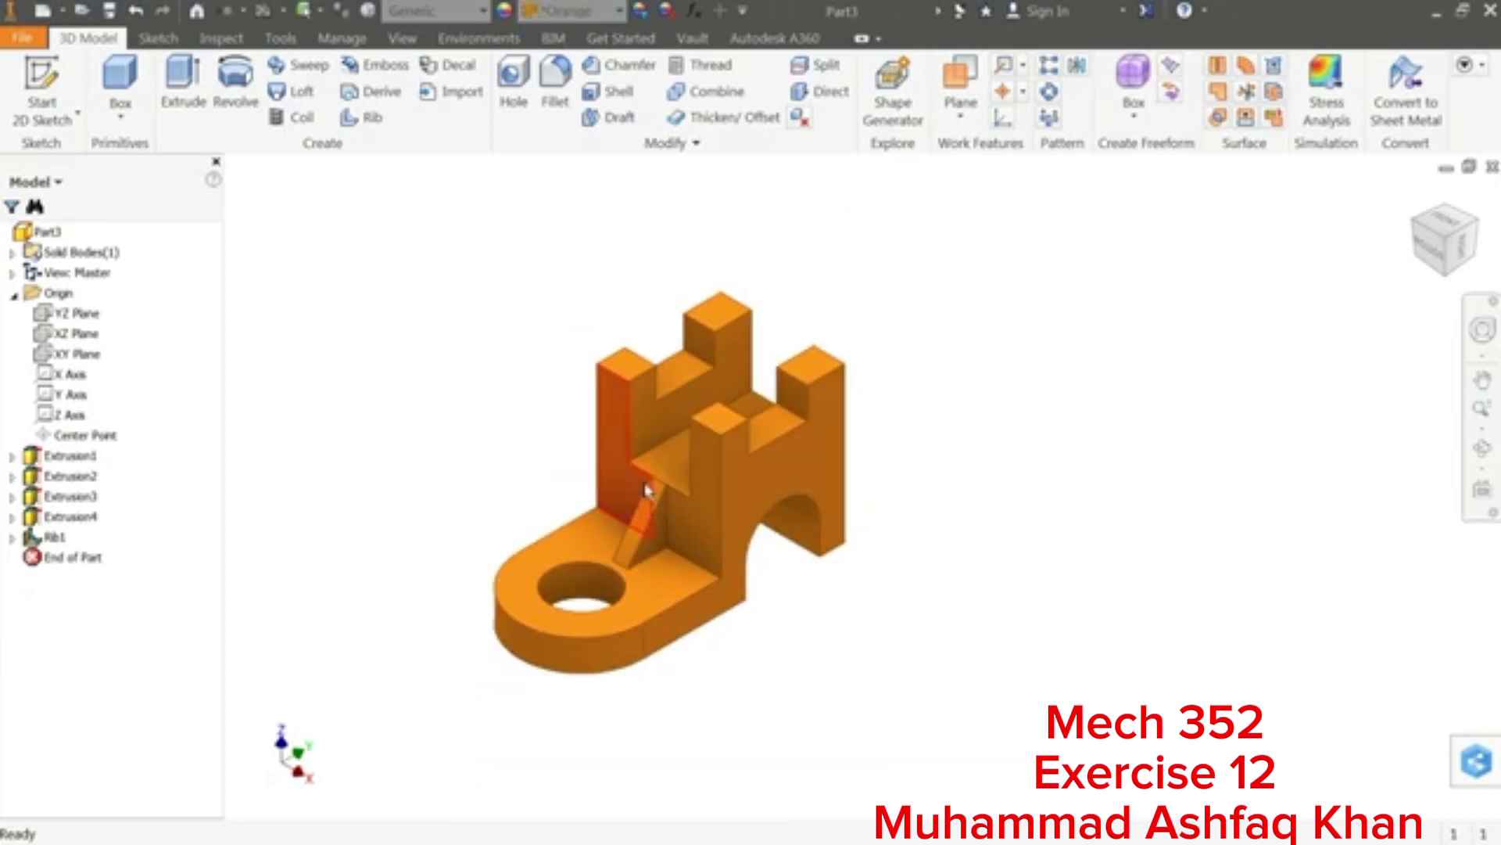
mouse_move(527, 412)
shift+middle_down()
mouse_move(539, 338)
mouse_move(563, 365)
mouse_move(527, 423)
mouse_move(409, 419)
mouse_move(480, 436)
mouse_move(586, 419)
mouse_move(683, 430)
mouse_move(544, 434)
mouse_move(563, 462)
mouse_move(545, 440)
shift+middle_up()
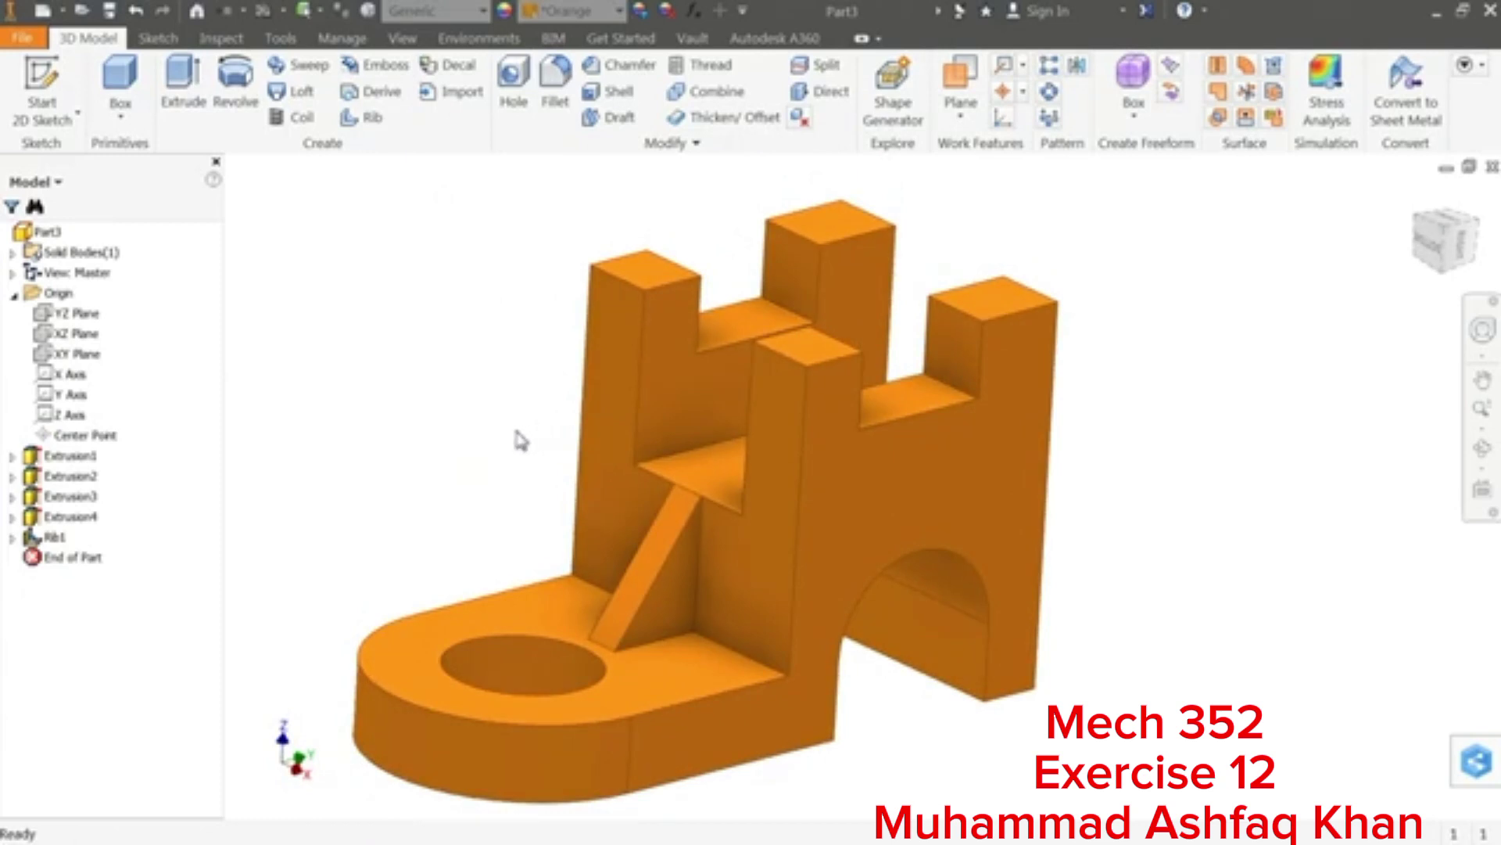